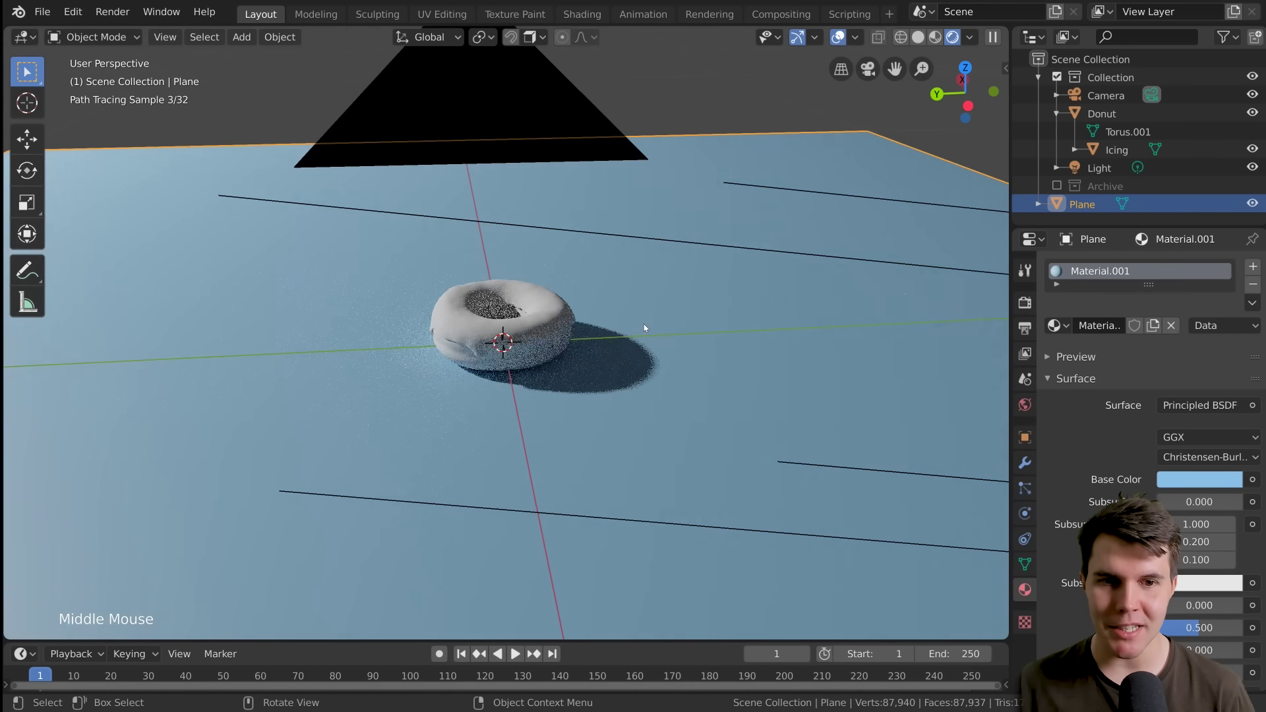
Step: Examine the donut and its shadow on the plane up close in the rendered view
{"action": "scroll", "coordinate": [644, 325], "scroll_direction": "up", "scroll_amount": 1}
{"action": "scroll", "coordinate": [643, 323], "scroll_direction": "up", "scroll_amount": 3}
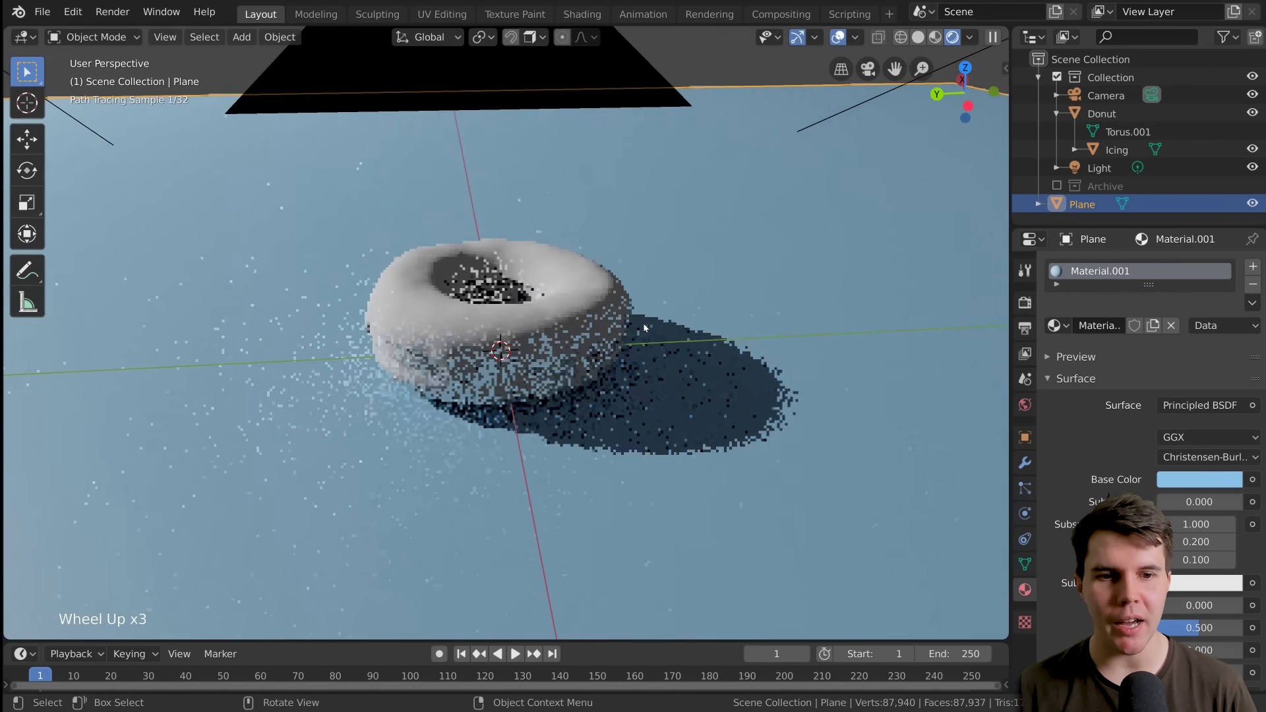
{"action": "middle_click_drag", "start_coordinate": [653, 327], "coordinate": [583, 339]}
{"action": "scroll", "coordinate": [662, 329], "scroll_direction": "up", "scroll_amount": 2}
{"action": "scroll", "coordinate": [563, 335], "scroll_direction": "down", "scroll_amount": 2}
{"action": "scroll", "coordinate": [563, 335], "scroll_direction": "down", "scroll_amount": 1}
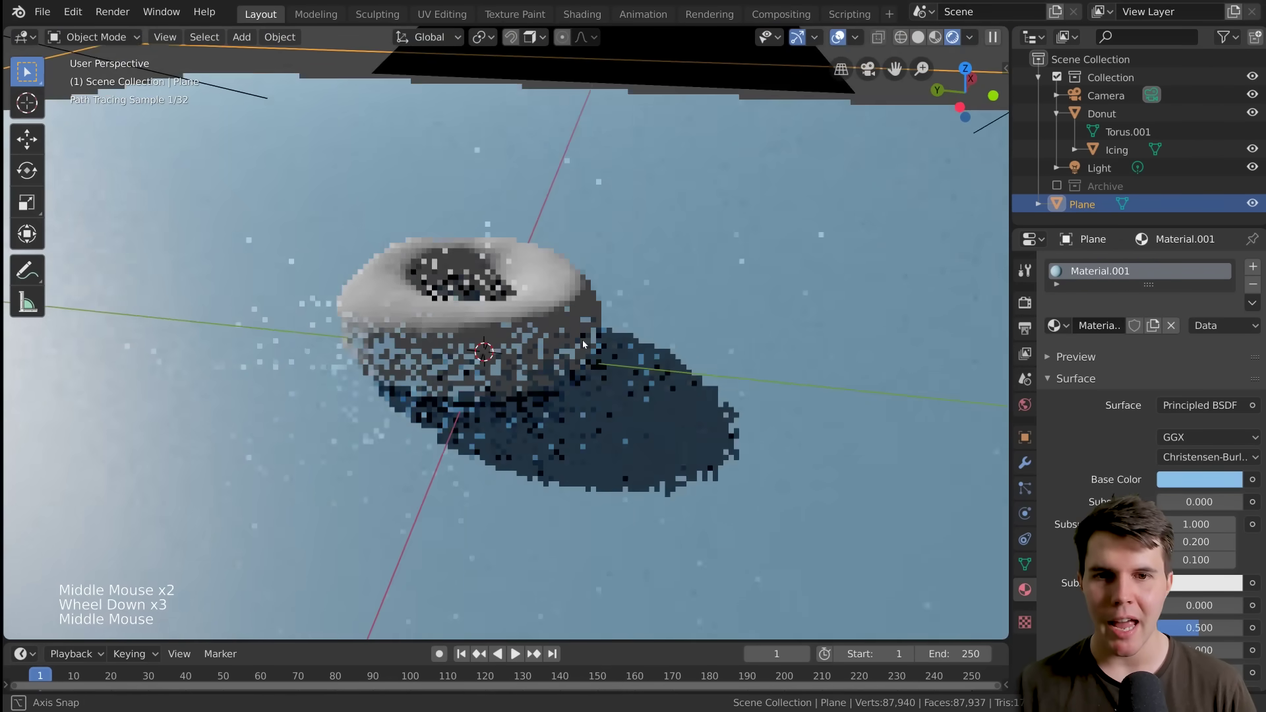
{"action": "scroll", "coordinate": [586, 344], "scroll_direction": "up", "scroll_amount": 1}
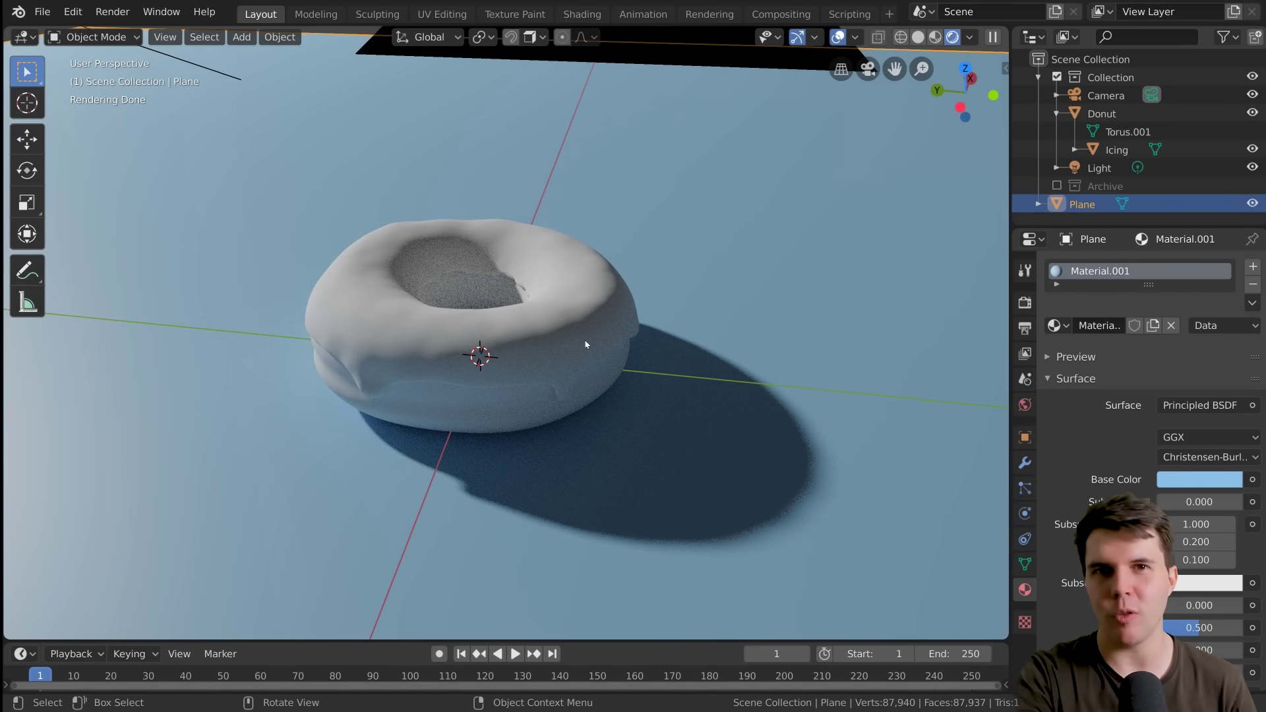
{"action": "middle_click_drag", "start_coordinate": [586, 344], "coordinate": [578, 345]}
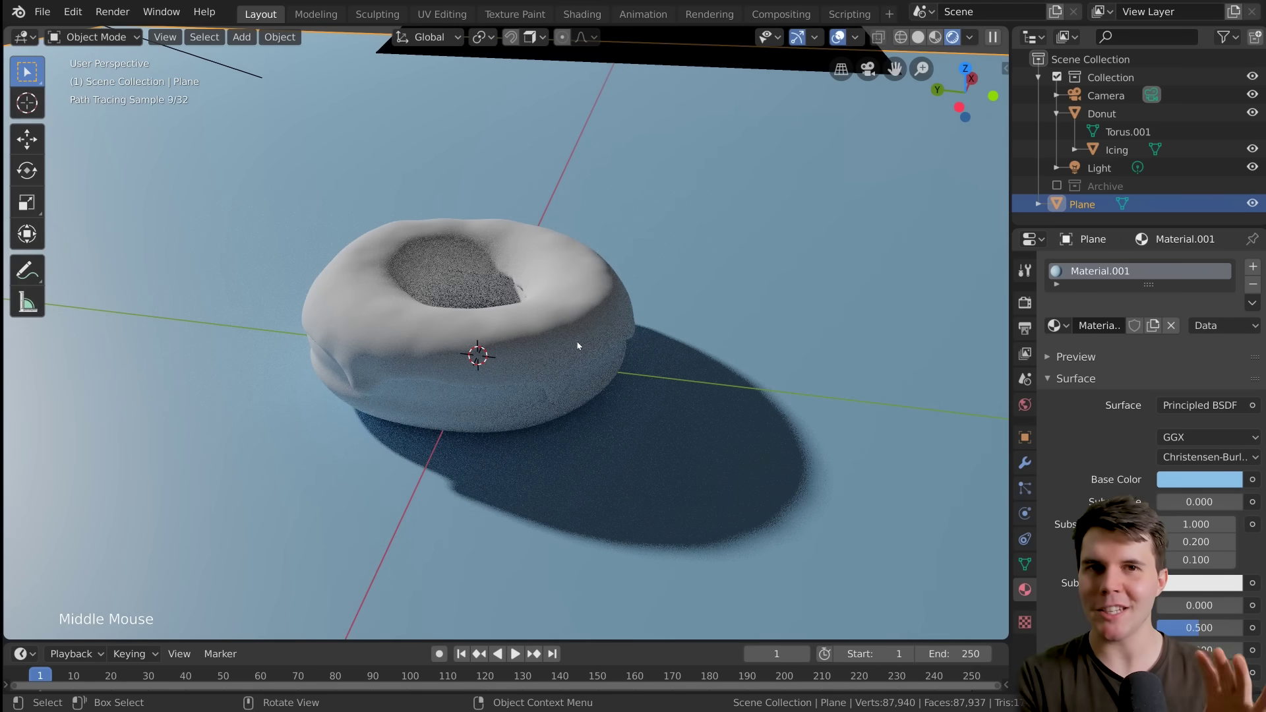
{"action": "scroll", "coordinate": [583, 357], "scroll_direction": "up", "scroll_amount": 1}
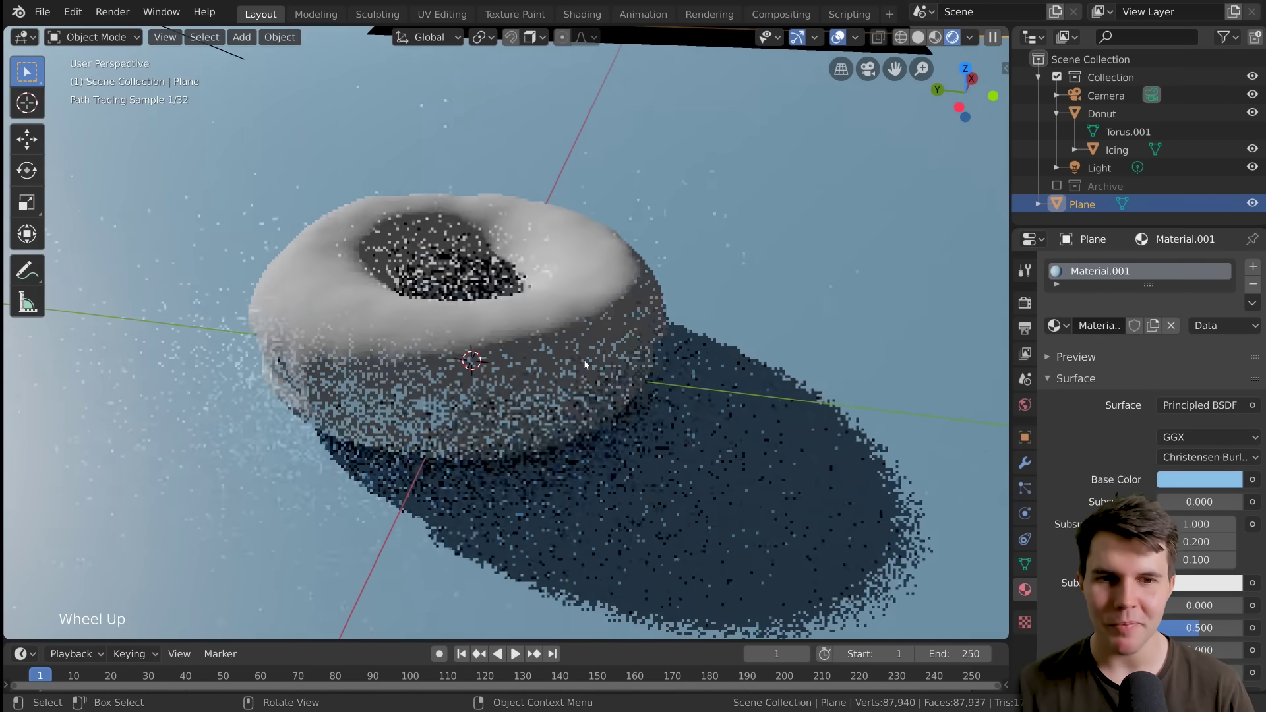
Step: Select the icing on the donut and create a new material for it
{"action": "middle_click_drag", "start_coordinate": [583, 357], "coordinate": [547, 333], "text": "shift"}
{"action": "left_click", "coordinate": [349, 248]}
{"action": "middle_click_drag", "start_coordinate": [422, 277], "coordinate": [726, 409]}
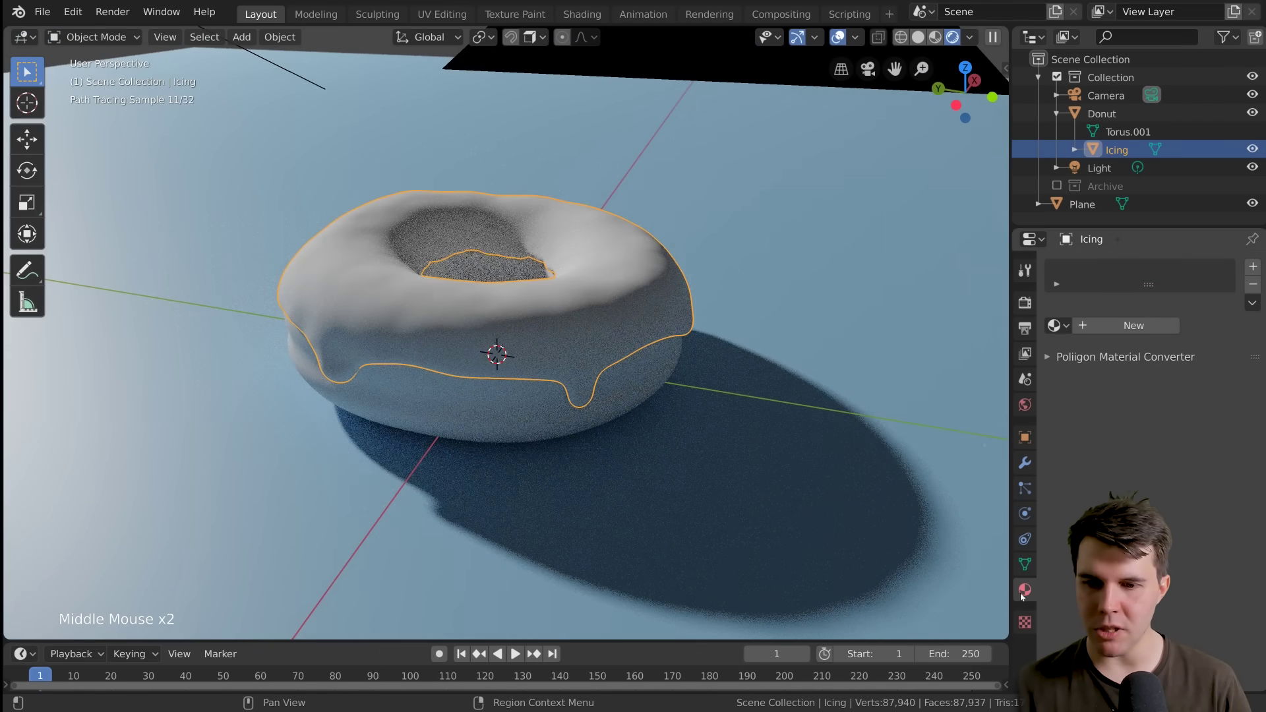
{"action": "left_click", "coordinate": [1134, 325]}
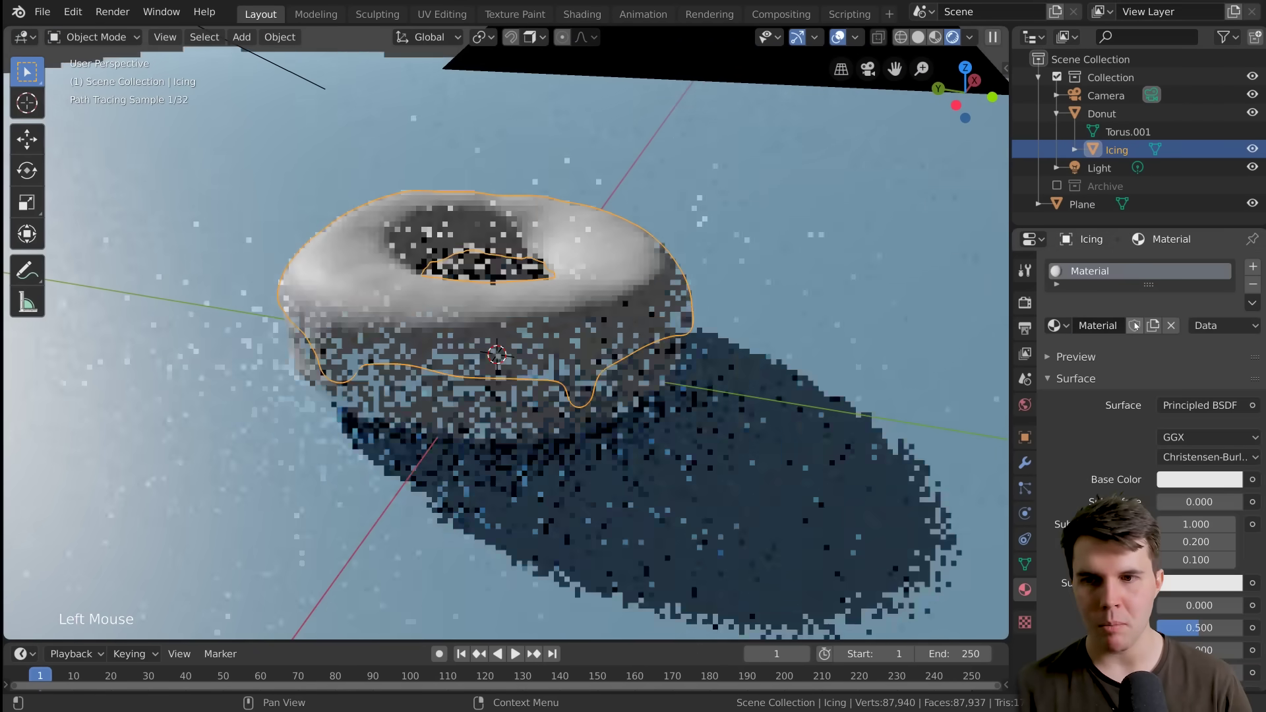
Step: Look through the Principled BSDF surface settings of the new icing material
{"action": "scroll", "coordinate": [1083, 535], "scroll_direction": "down", "scroll_amount": 9}
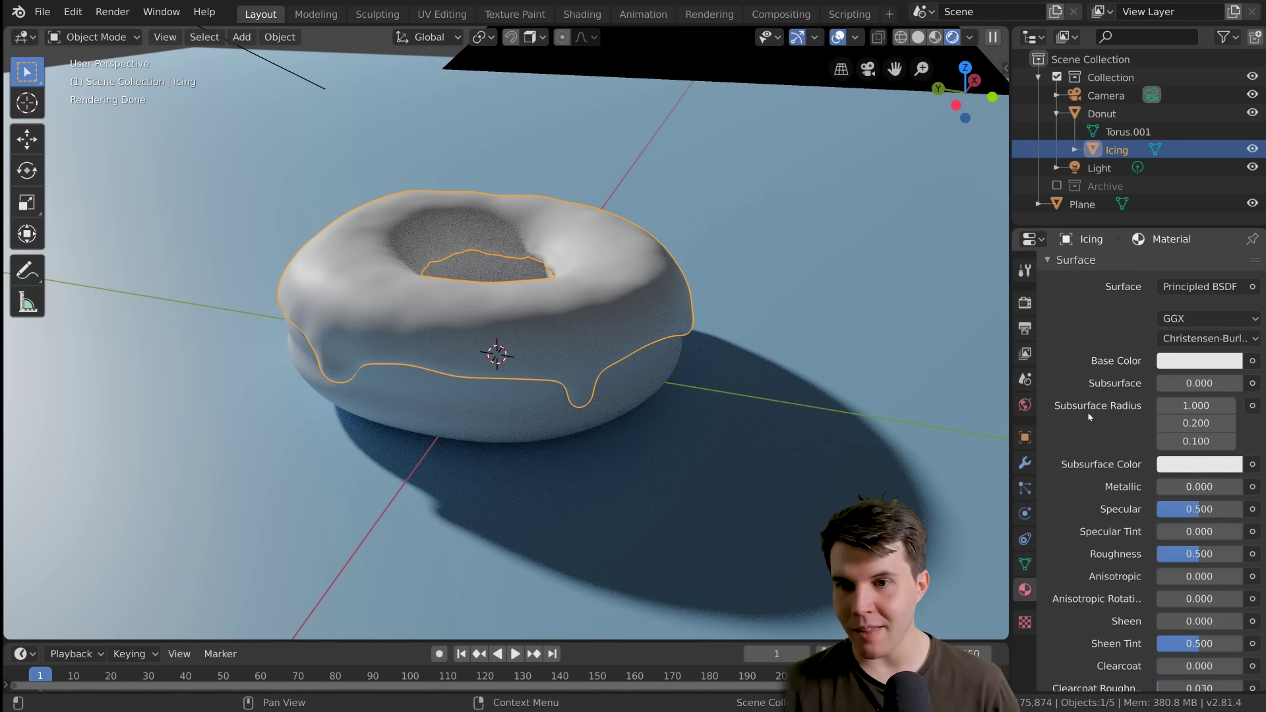
{"action": "scroll", "coordinate": [1089, 415], "scroll_direction": "down", "scroll_amount": 20}
{"action": "scroll", "coordinate": [1089, 416], "scroll_direction": "up", "scroll_amount": 10}
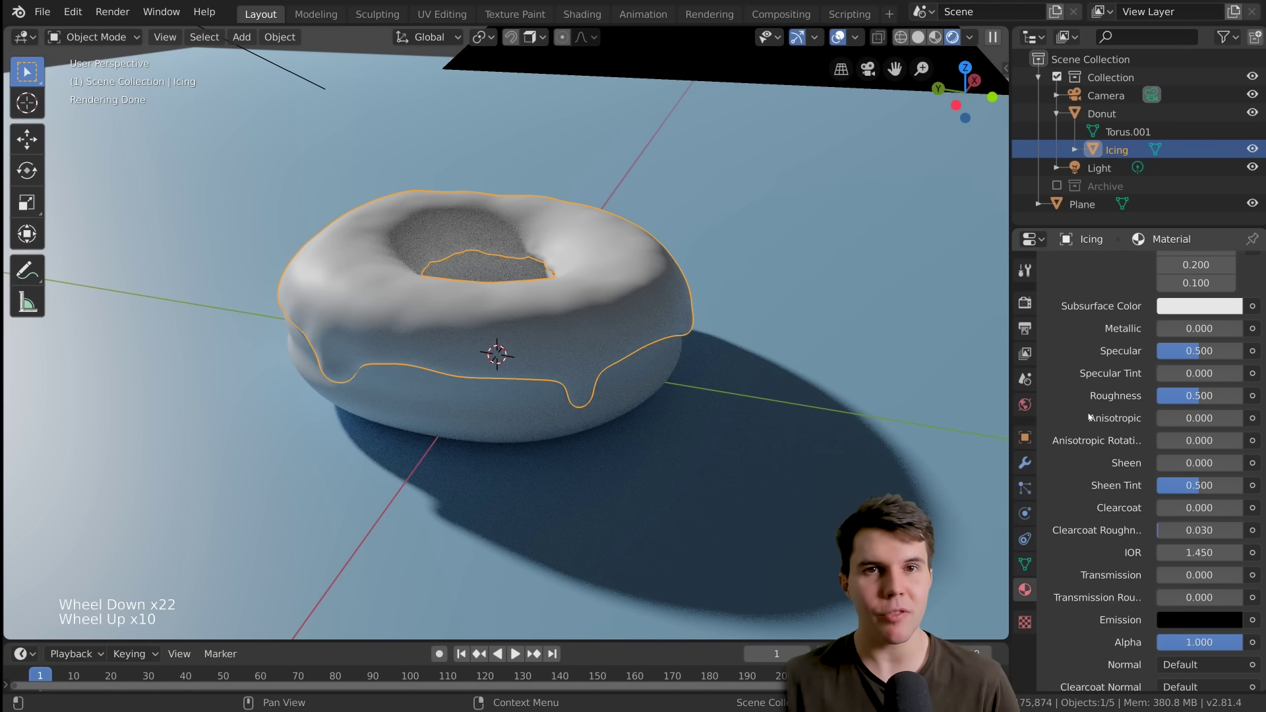
{"action": "scroll", "coordinate": [1089, 416], "scroll_direction": "up", "scroll_amount": 9}
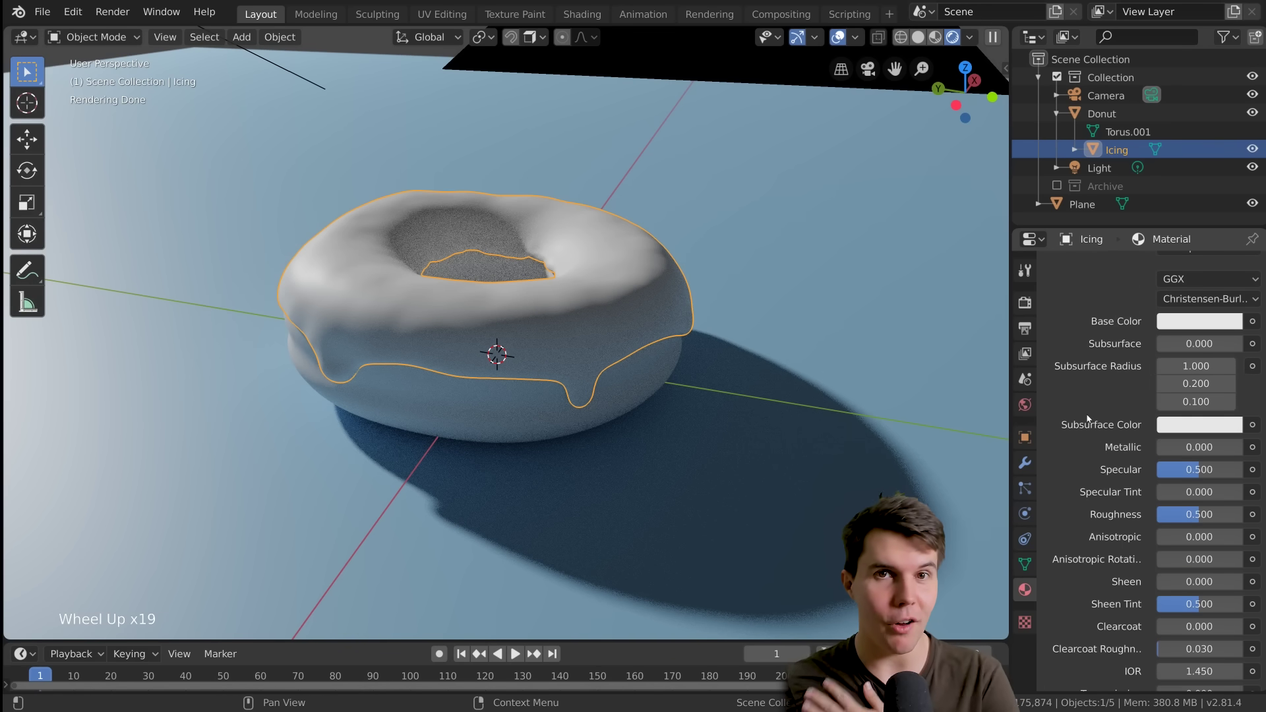
{"action": "scroll", "coordinate": [1088, 418], "scroll_direction": "down", "scroll_amount": 3}
{"action": "scroll", "coordinate": [1088, 418], "scroll_direction": "up", "scroll_amount": 1}
{"action": "scroll", "coordinate": [1088, 418], "scroll_direction": "down", "scroll_amount": 2}
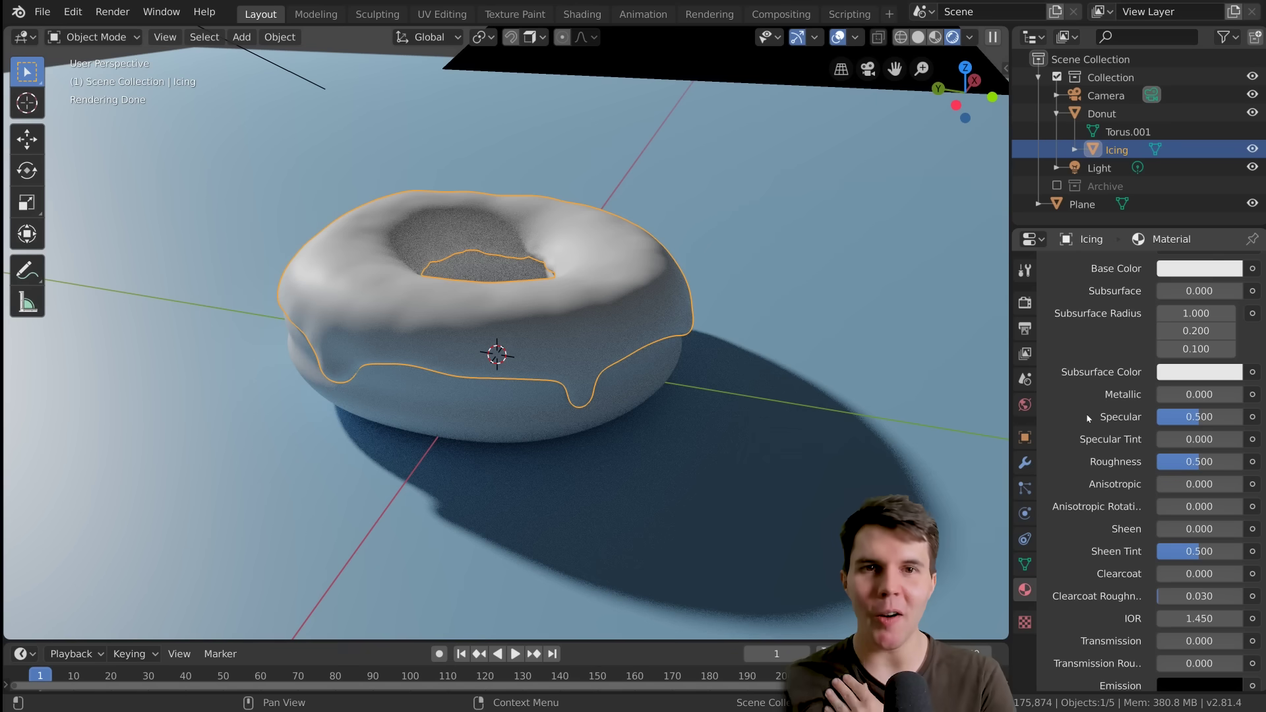
{"action": "scroll", "coordinate": [1087, 418], "scroll_direction": "down", "scroll_amount": 8}
{"action": "scroll", "coordinate": [1087, 417], "scroll_direction": "down", "scroll_amount": 3}
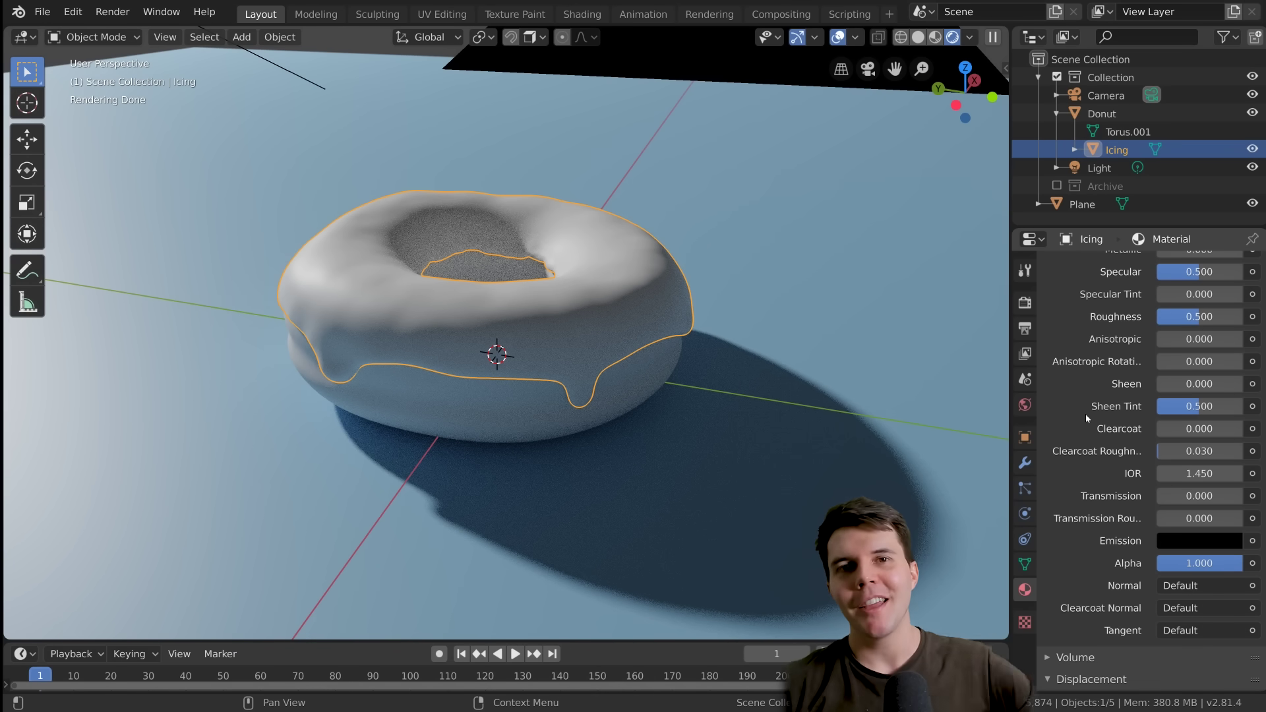
{"action": "scroll", "coordinate": [1087, 418], "scroll_direction": "down", "scroll_amount": 5}
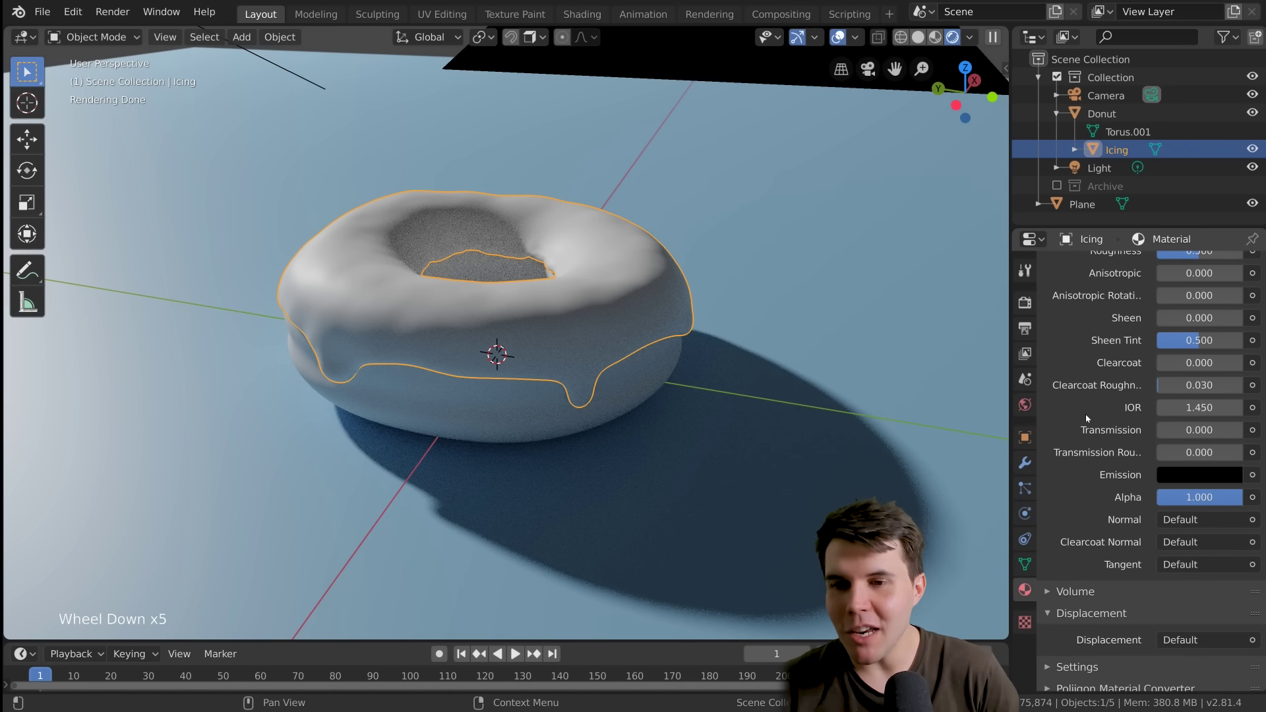
{"action": "scroll", "coordinate": [1087, 417], "scroll_direction": "up", "scroll_amount": 18}
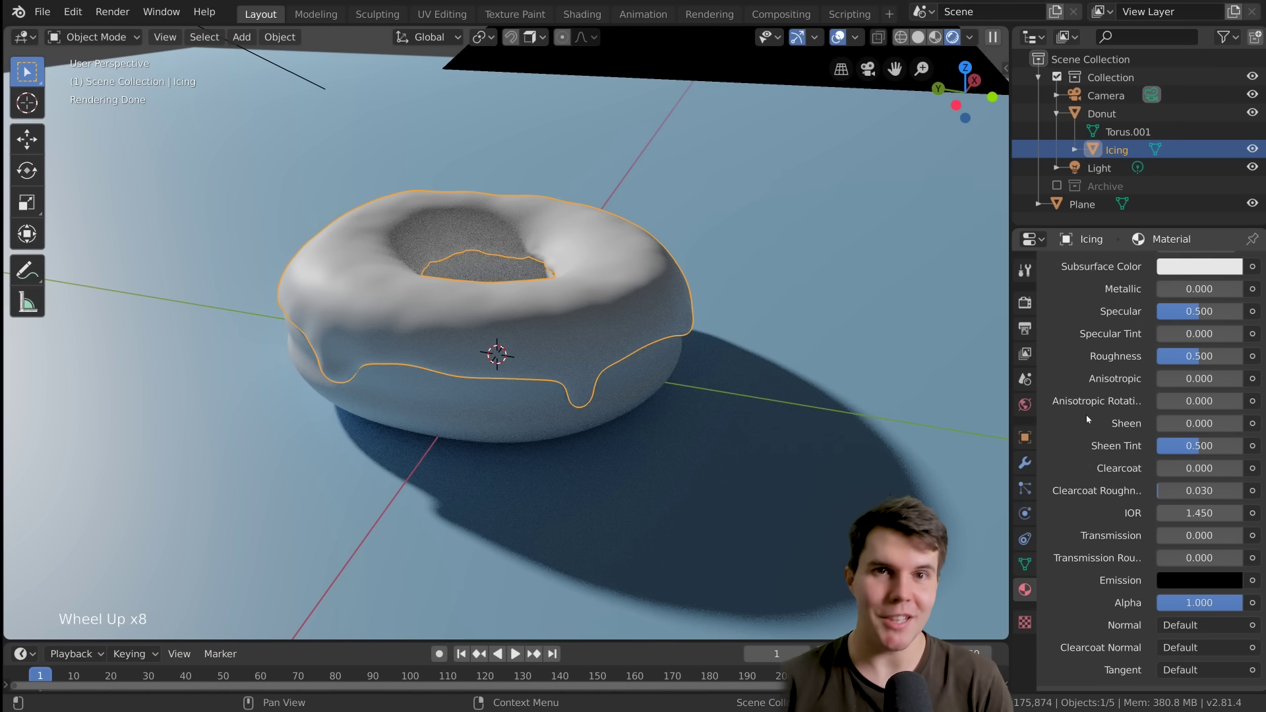
{"action": "scroll", "coordinate": [1087, 420], "scroll_direction": "up", "scroll_amount": 1}
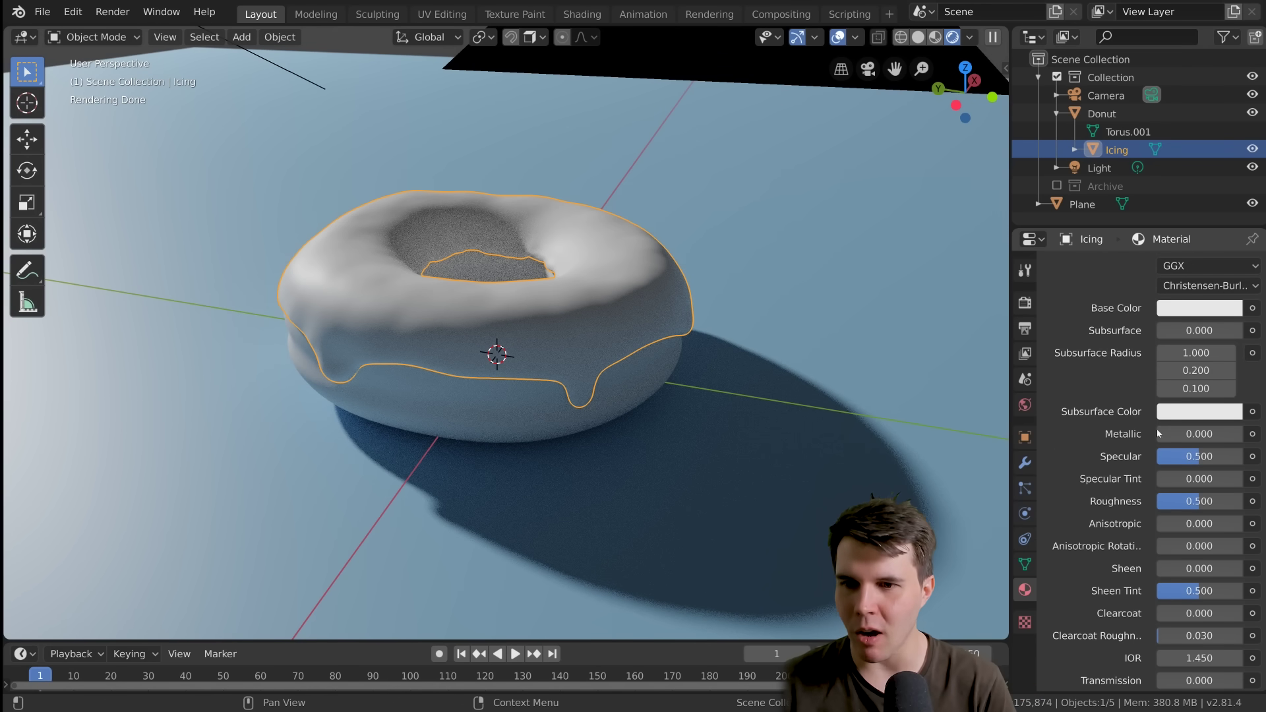
{"action": "scroll", "coordinate": [1121, 455], "scroll_direction": "down", "scroll_amount": 6}
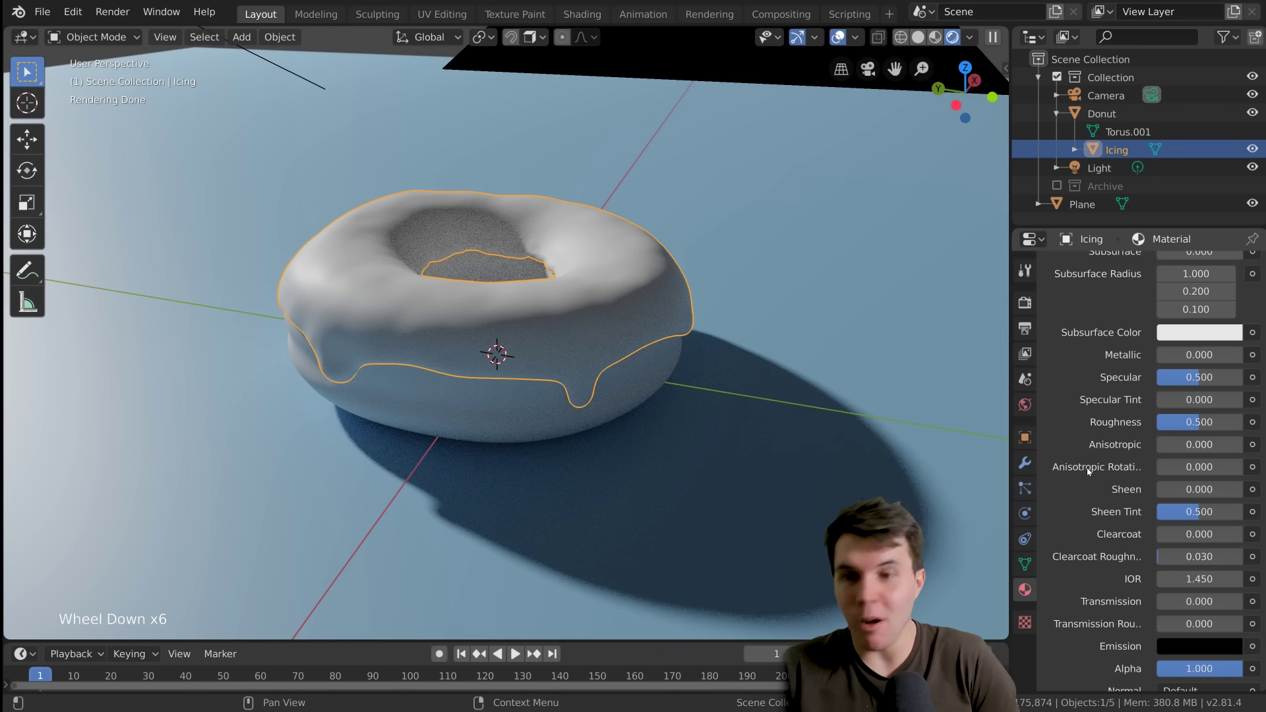
{"action": "scroll", "coordinate": [1088, 470], "scroll_direction": "down", "scroll_amount": 7}
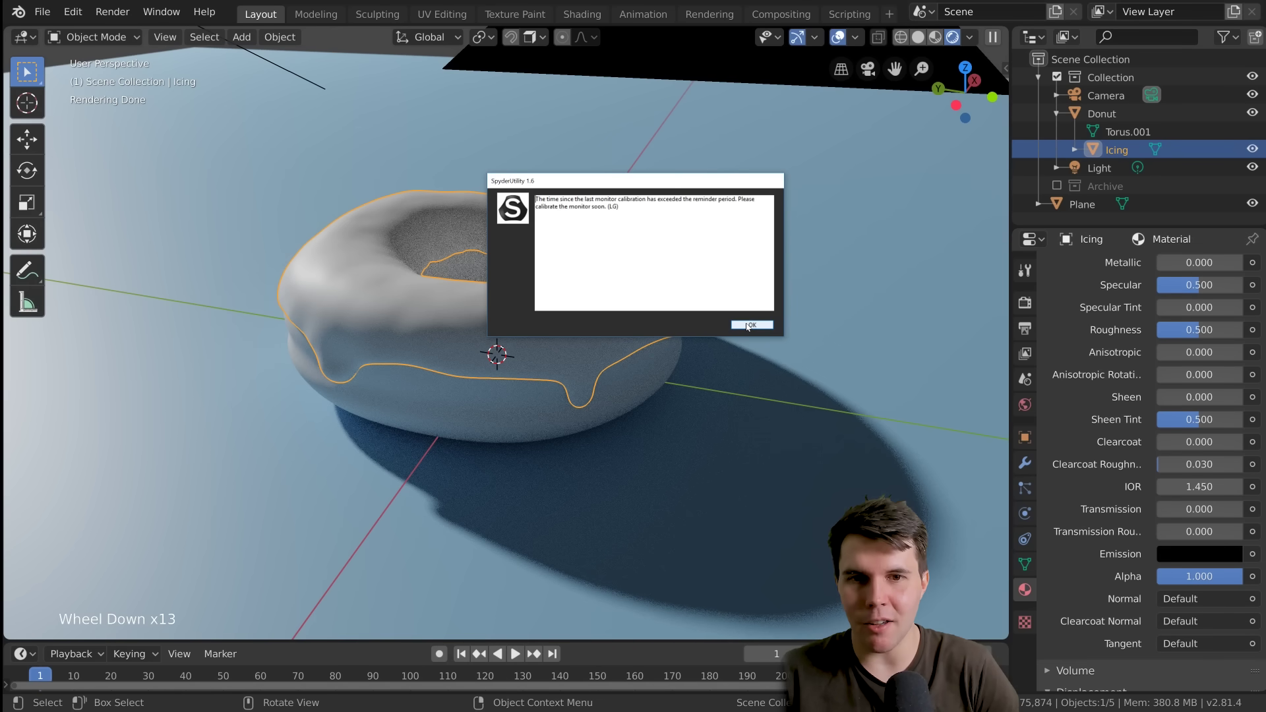
Step: Dismiss the monitor calibration reminder and review the icing shader's settings between Specular and Emission
{"action": "left_click", "coordinate": [749, 326]}
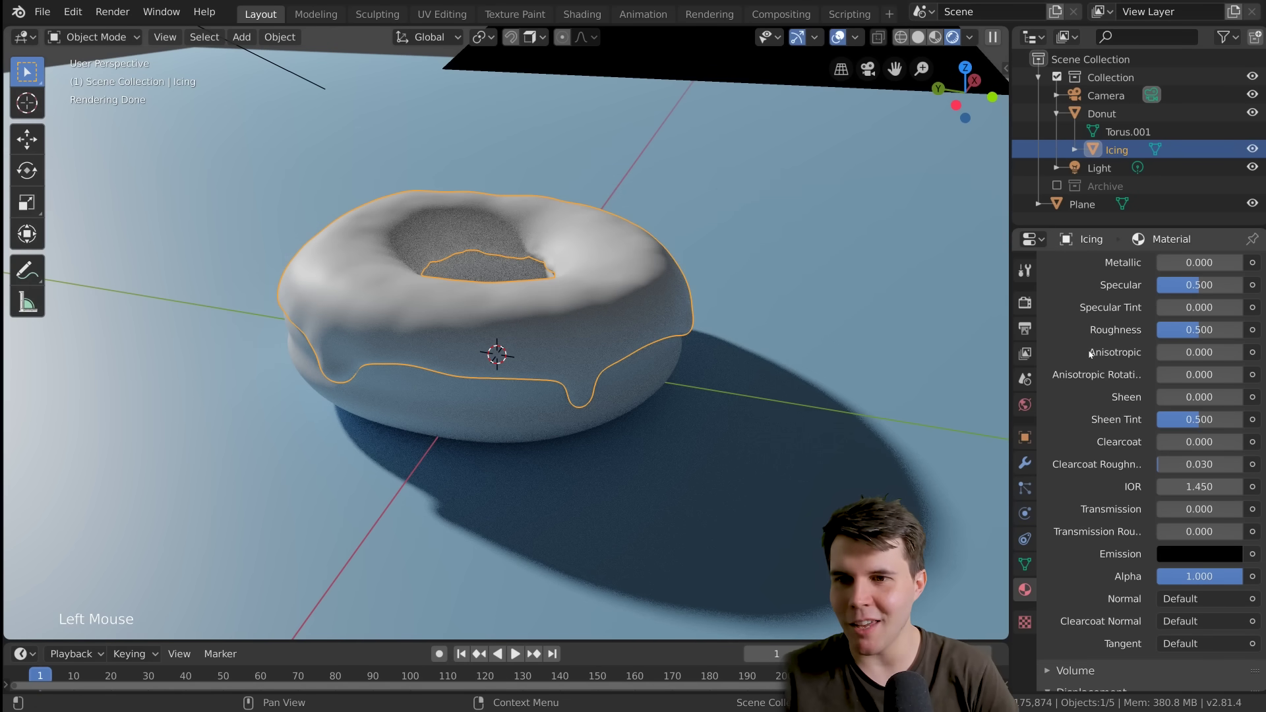
{"action": "scroll", "coordinate": [1119, 351], "scroll_direction": "down", "scroll_amount": 4}
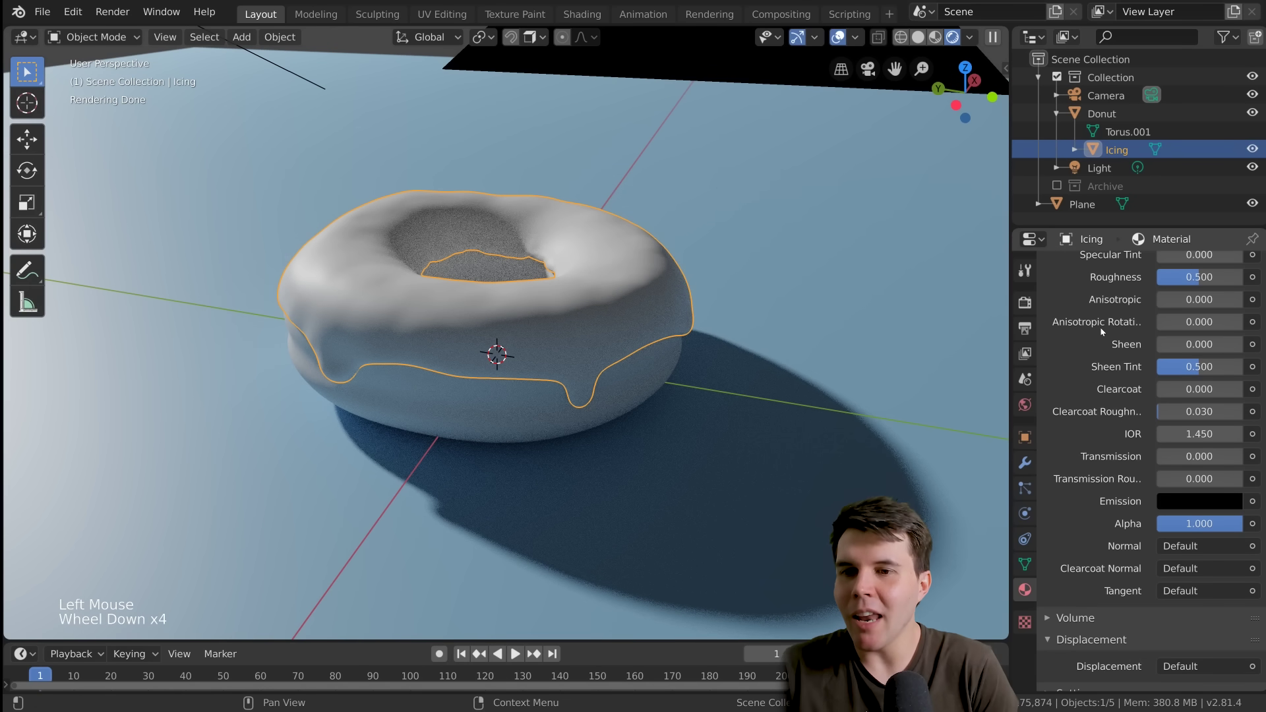
{"action": "scroll", "coordinate": [1103, 332], "scroll_direction": "down", "scroll_amount": 3}
{"action": "scroll", "coordinate": [1098, 313], "scroll_direction": "up", "scroll_amount": 5}
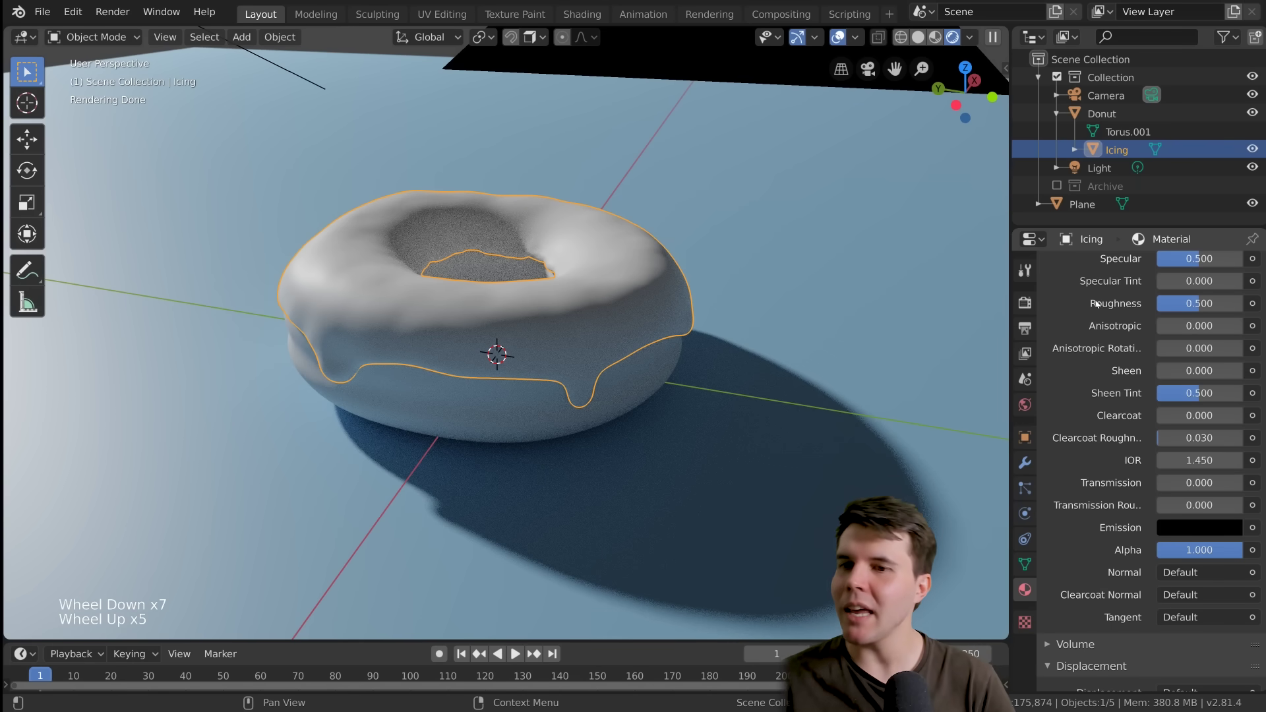
{"action": "double_click", "coordinate": [1111, 353]}
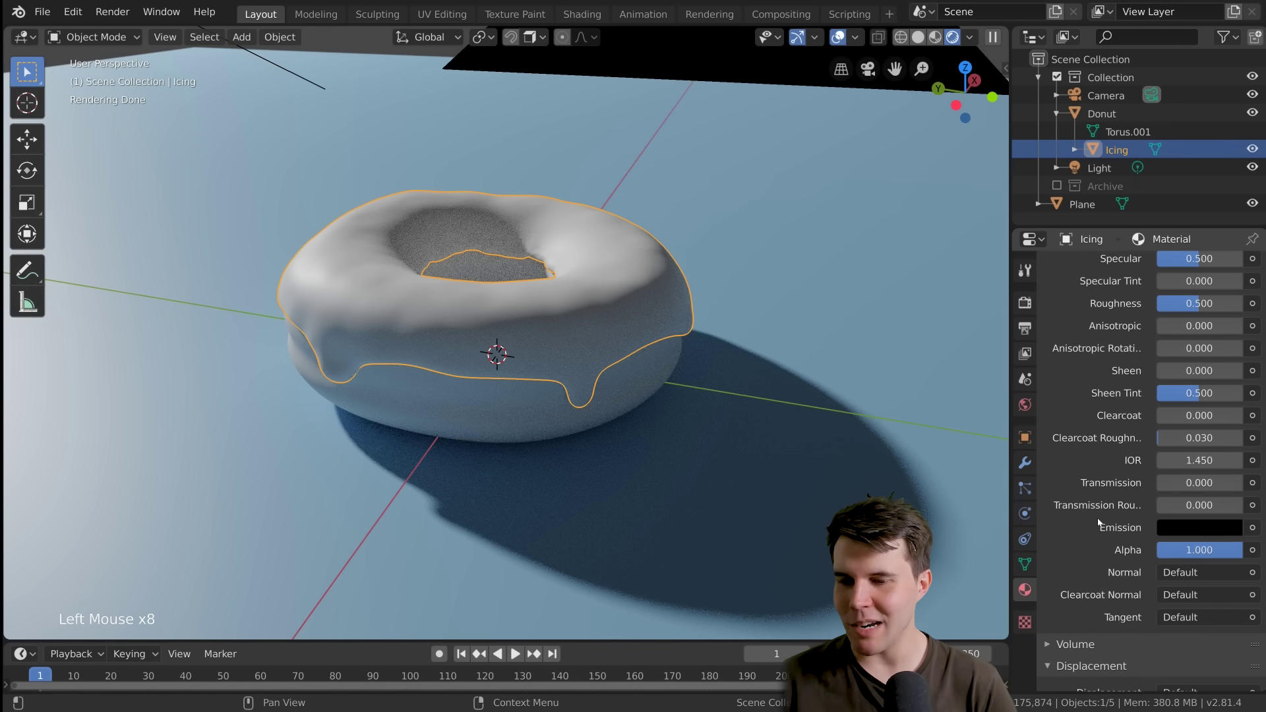
{"action": "scroll", "coordinate": [1100, 524], "scroll_direction": "down", "scroll_amount": 1}
{"action": "scroll", "coordinate": [1114, 554], "scroll_direction": "up", "scroll_amount": 12}
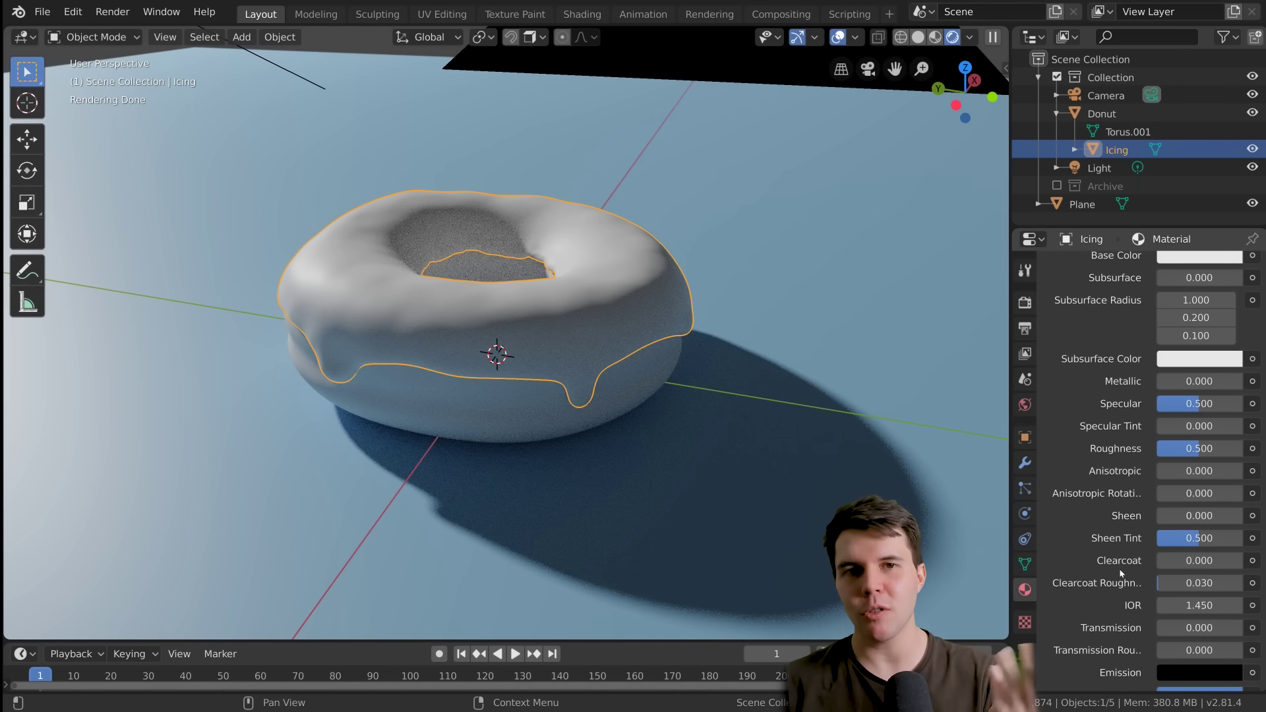
Step: Set the icing material's base color to a light pink with hue 0.916 and saturation 0.348
{"action": "scroll", "coordinate": [1077, 429], "scroll_direction": "up", "scroll_amount": 3}
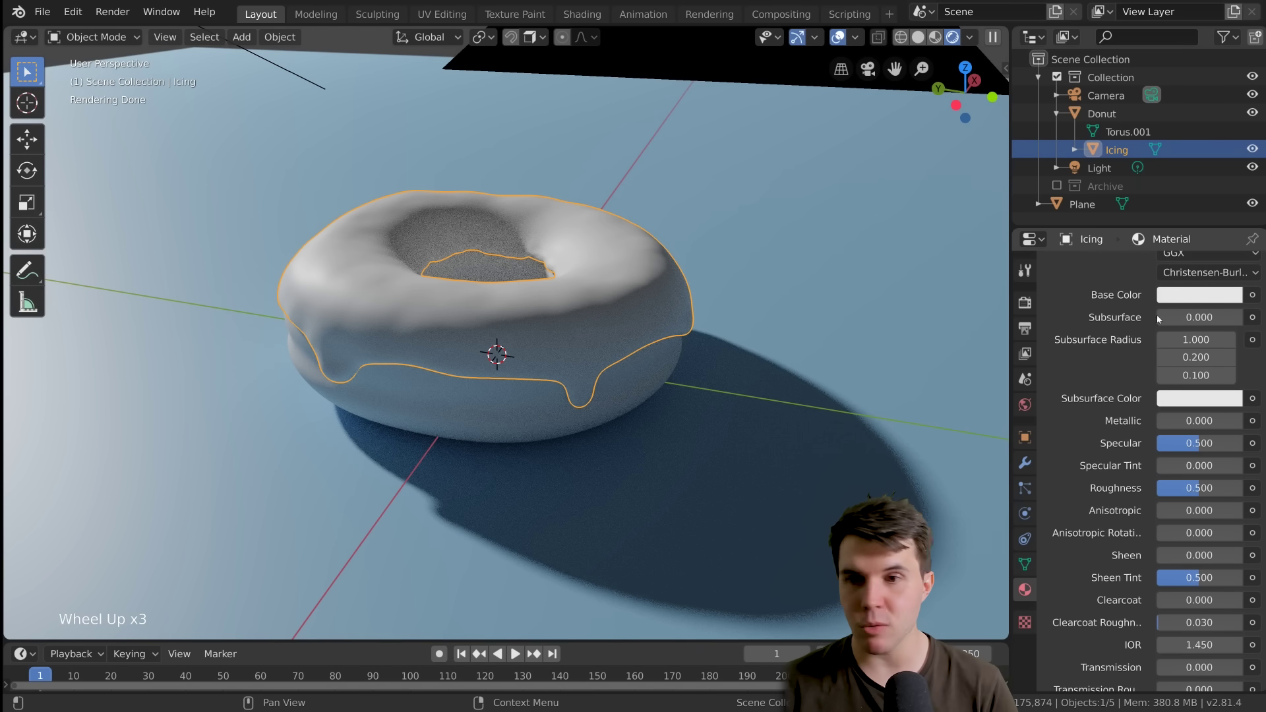
{"action": "left_click", "coordinate": [1184, 295]}
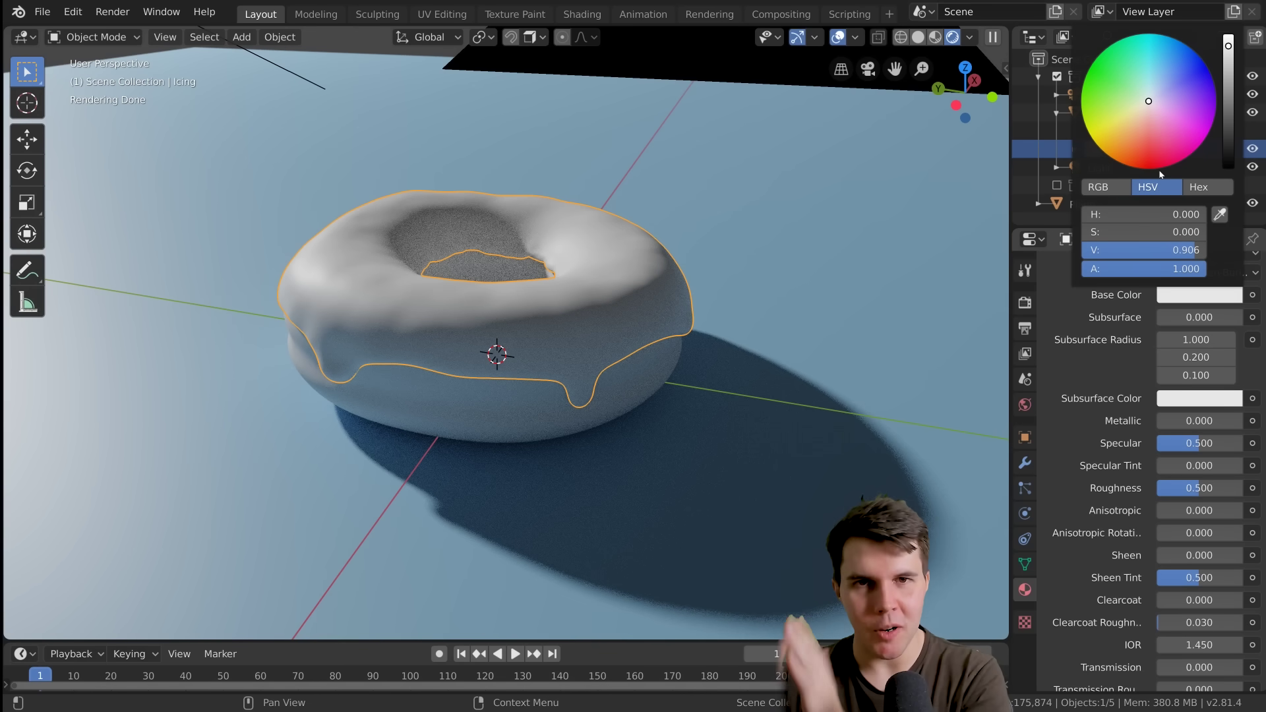
{"action": "left_click", "coordinate": [1155, 118]}
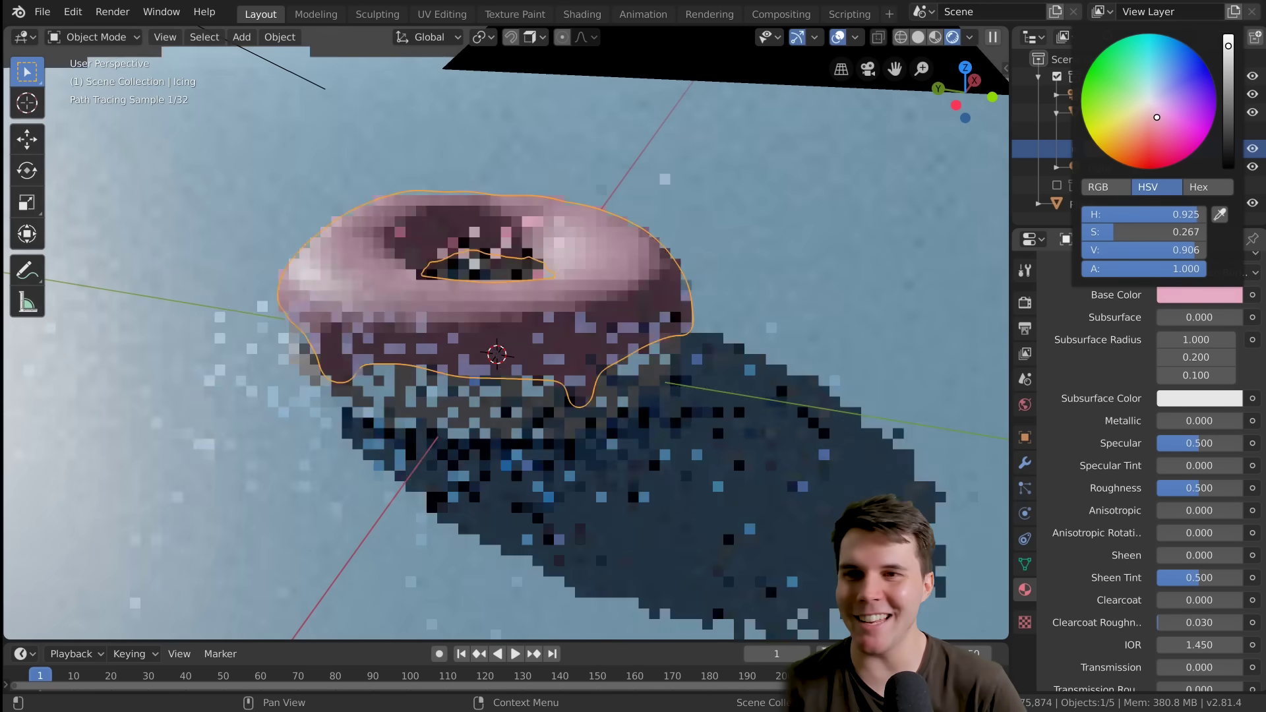
{"action": "left_click_drag", "start_coordinate": [1156, 117], "coordinate": [1161, 121]}
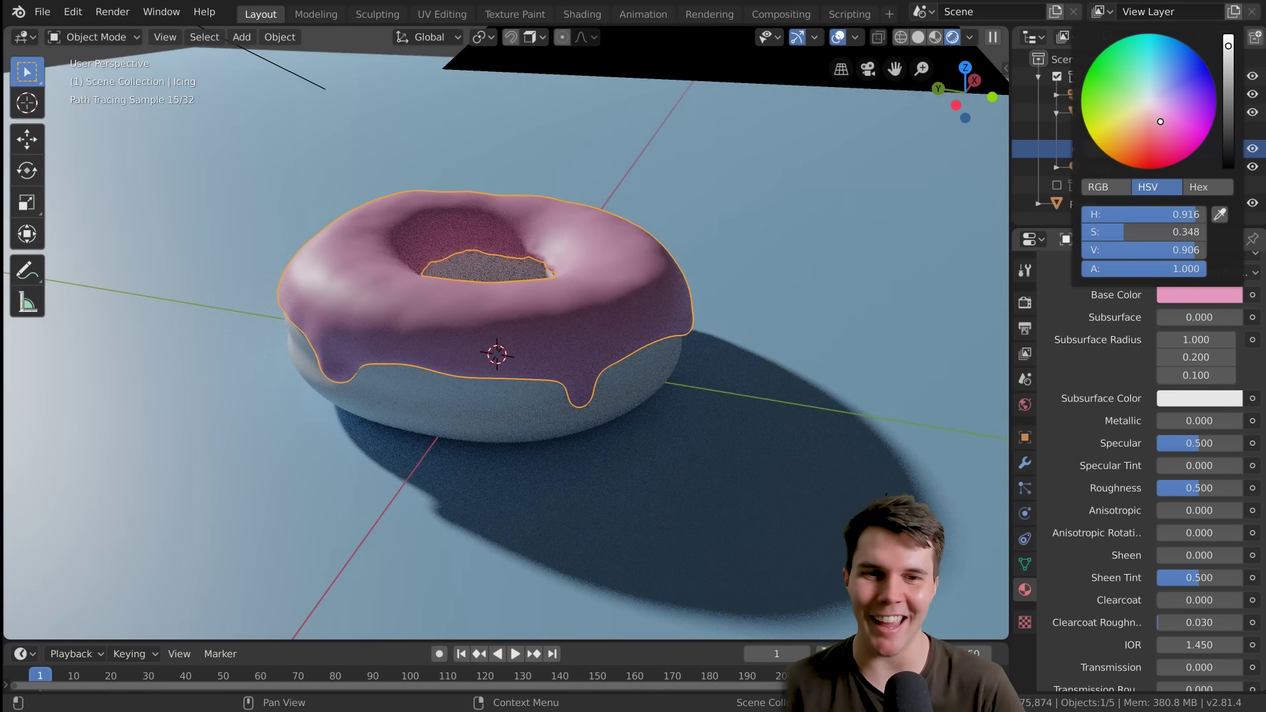
{"action": "middle_click_drag", "start_coordinate": [679, 263], "coordinate": [691, 268]}
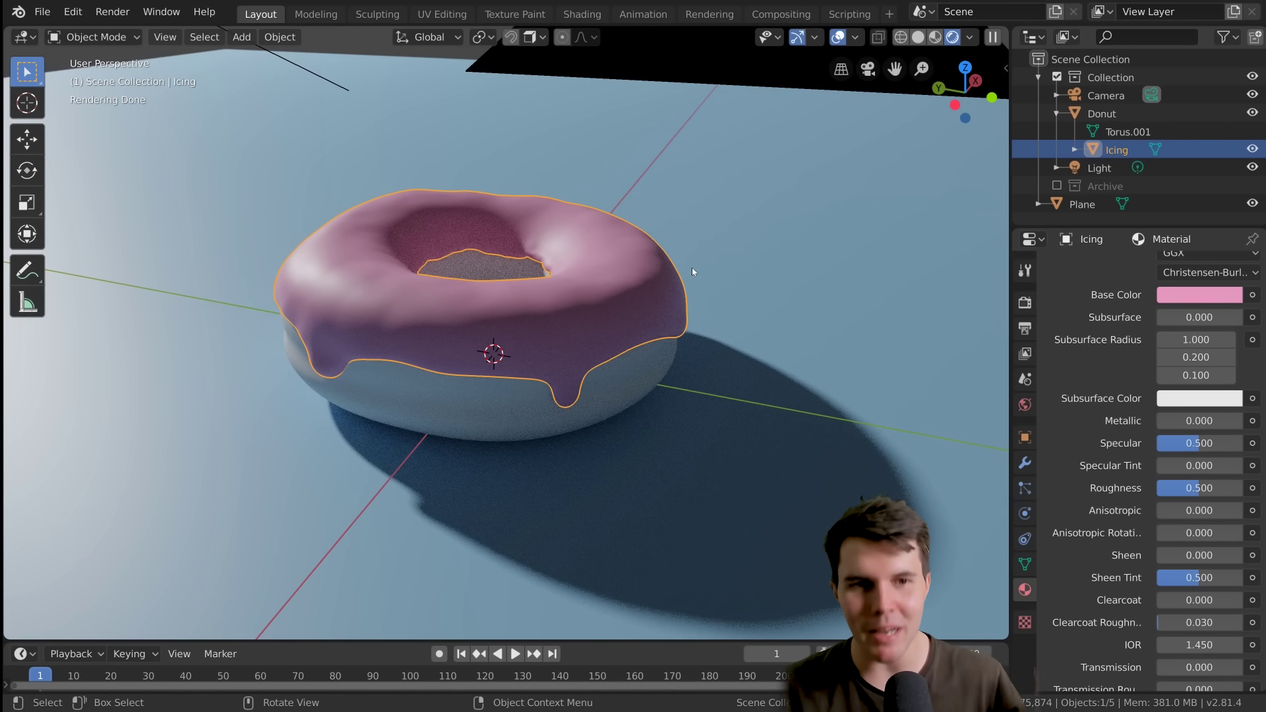
{"action": "scroll", "coordinate": [658, 283], "scroll_direction": "up", "scroll_amount": 1}
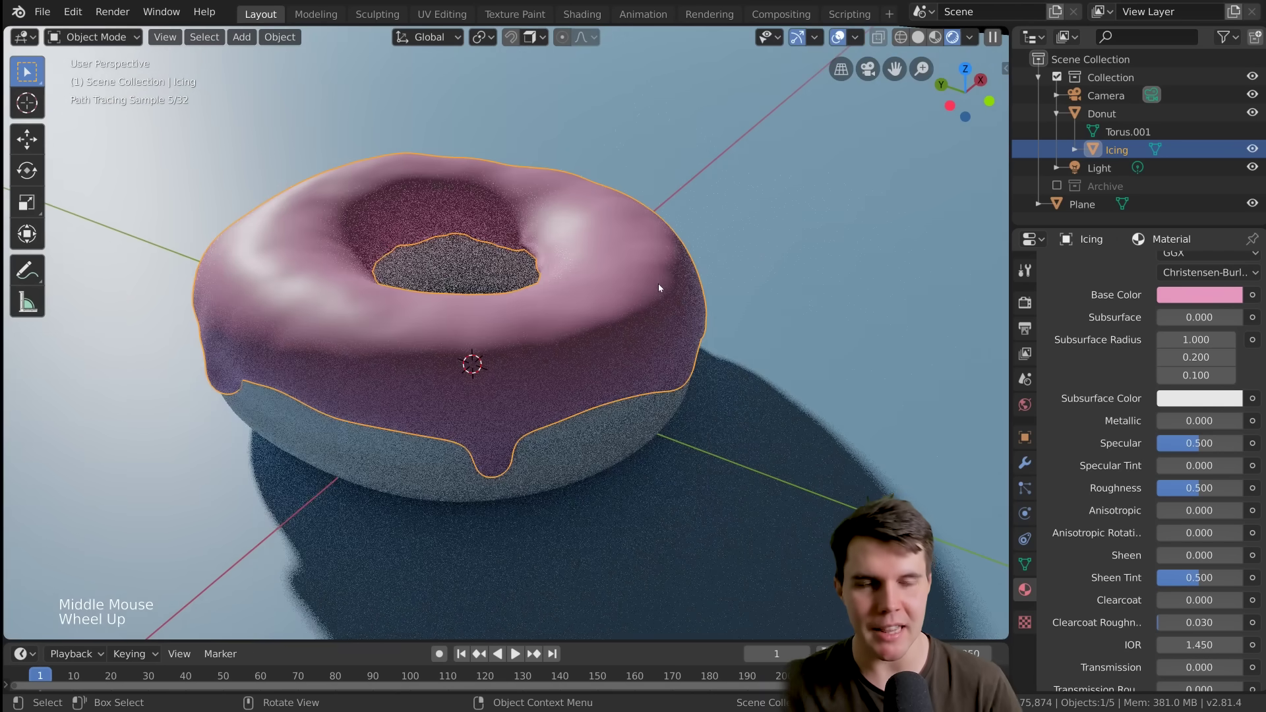
{"action": "middle_click_drag", "start_coordinate": [658, 288], "coordinate": [699, 282]}
Step: Shift the icing's base color slightly toward magenta, with hue 0.875 and saturation 0.356
{"action": "left_click", "coordinate": [1180, 295]}
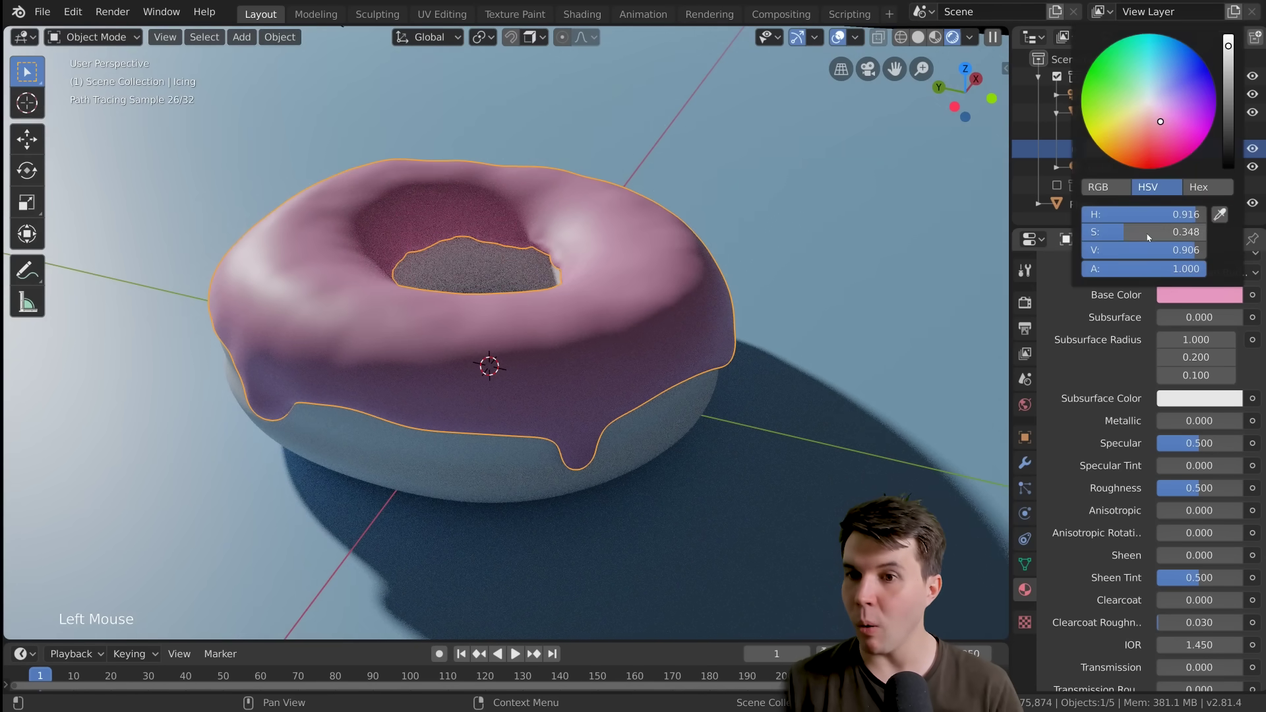
{"action": "left_click_drag", "start_coordinate": [1160, 121], "coordinate": [1166, 119]}
{"action": "middle_click_drag", "start_coordinate": [712, 244], "coordinate": [726, 247]}
{"action": "left_click", "coordinate": [1239, 295]}
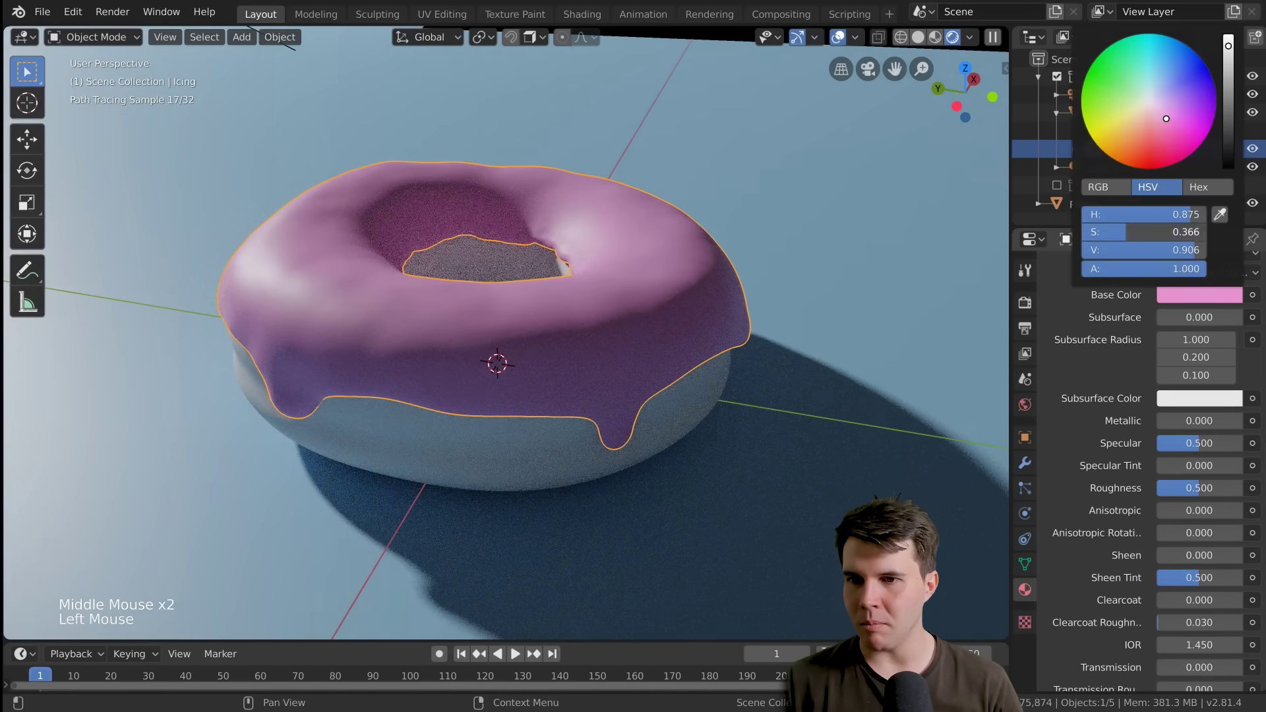
{"action": "left_click", "coordinate": [1170, 123]}
{"action": "left_click", "coordinate": [1171, 123]}
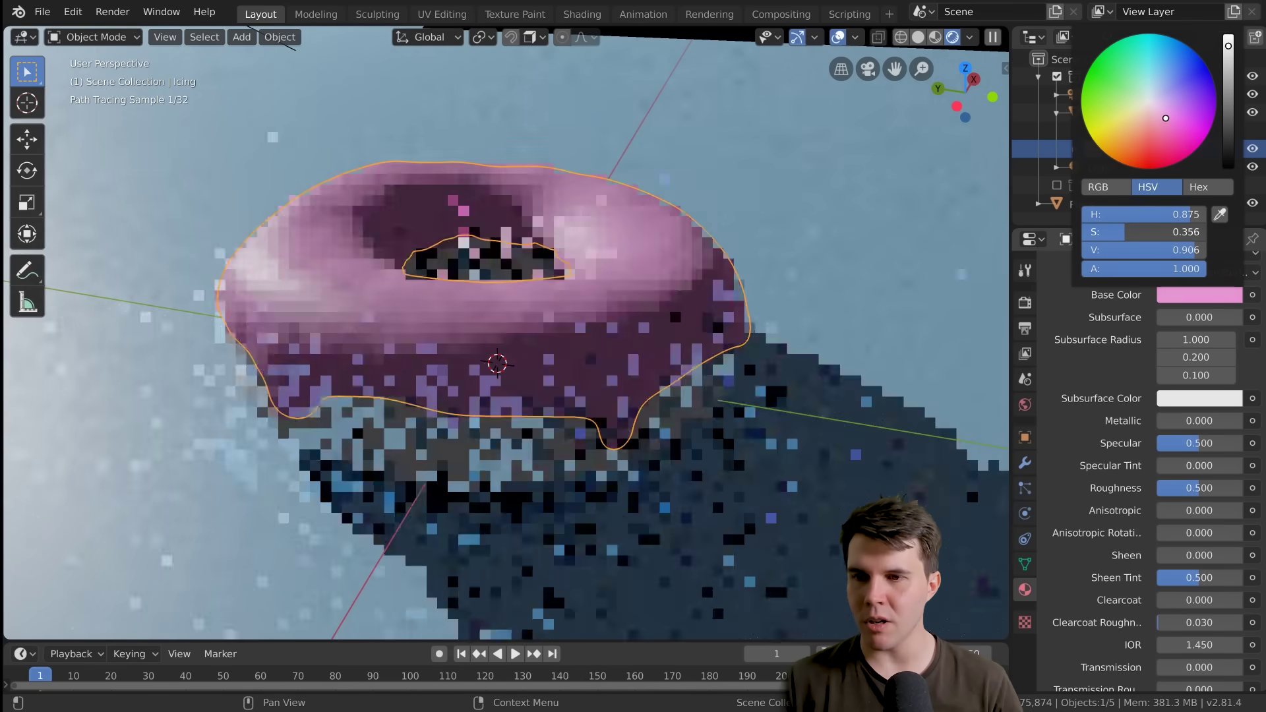
Step: Inspect the pink icing from several angles and return to its material settings
{"action": "middle_click_drag", "start_coordinate": [652, 304], "coordinate": [682, 272]}
{"action": "scroll", "coordinate": [670, 315], "scroll_direction": "down", "scroll_amount": 2}
{"action": "scroll", "coordinate": [684, 330], "scroll_direction": "up", "scroll_amount": 1}
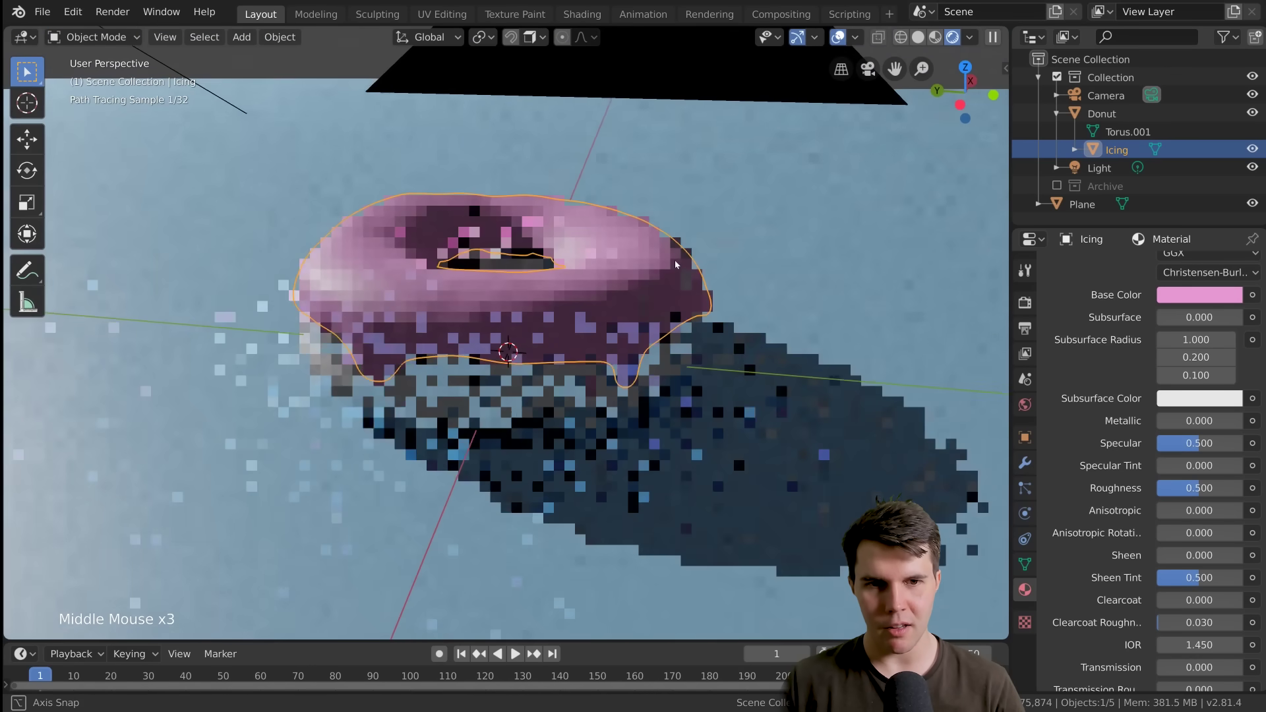
{"action": "scroll", "coordinate": [680, 271], "scroll_direction": "up", "scroll_amount": 1}
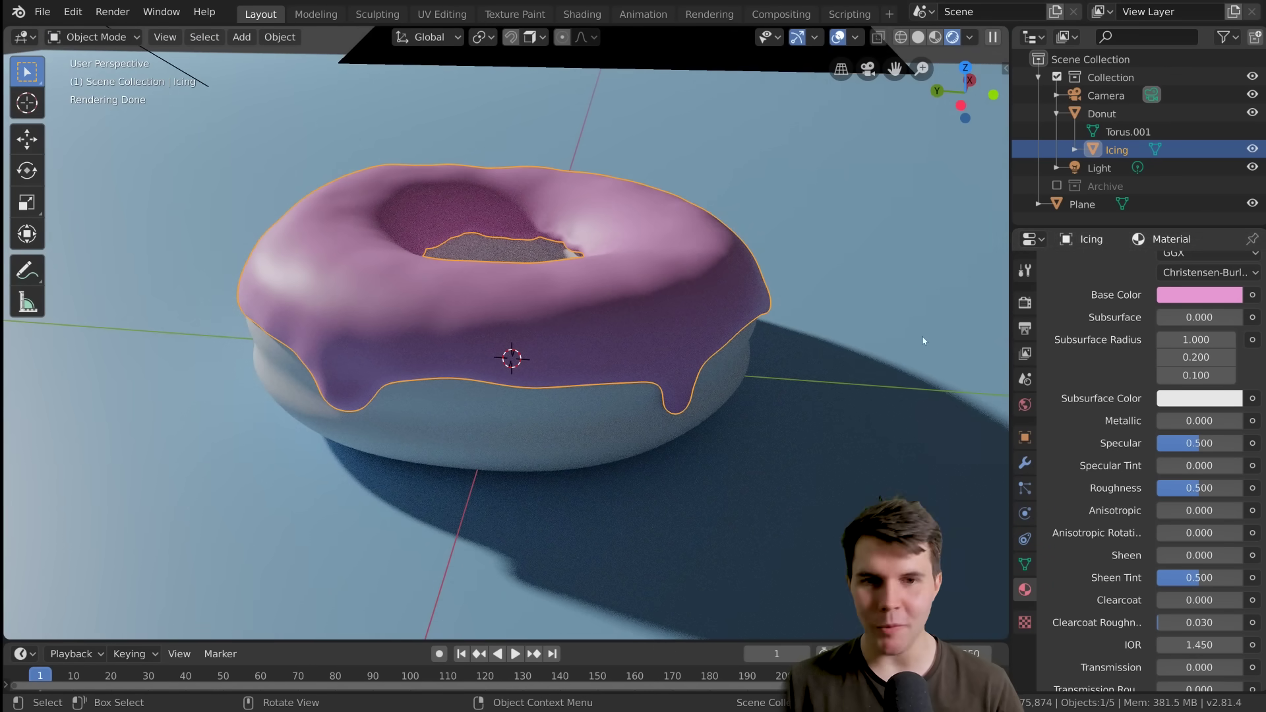
{"action": "middle_click_drag", "start_coordinate": [923, 341], "coordinate": [633, 331]}
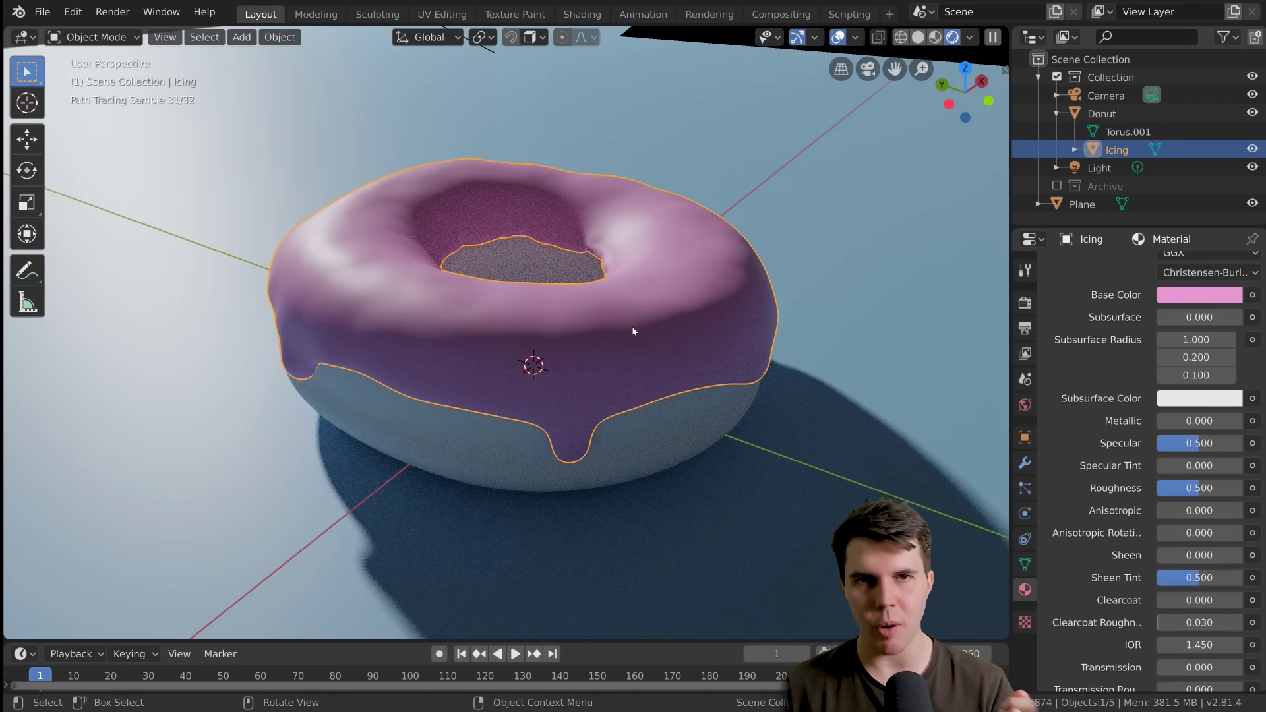
{"action": "scroll", "coordinate": [1125, 492], "scroll_direction": "down", "scroll_amount": 4}
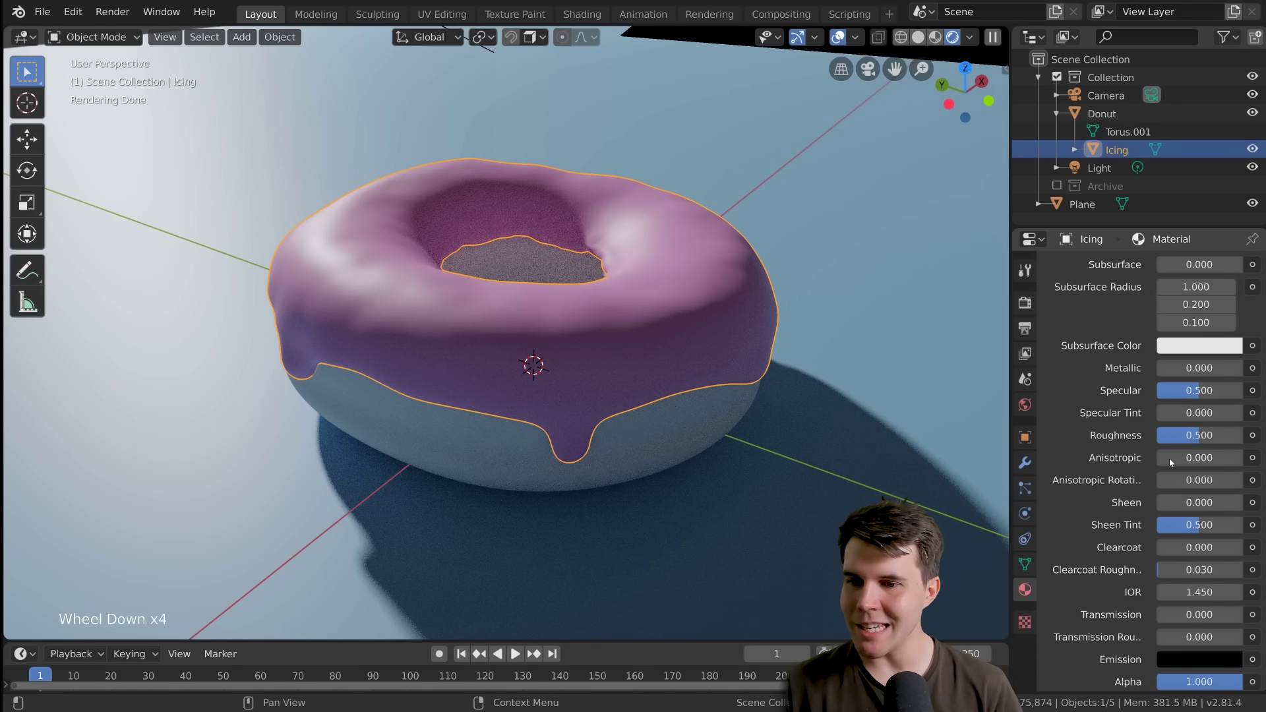
Step: Try low roughness values on the icing material: 0.203, 0.109, 0.000 and 0.060
{"action": "left_click_drag", "start_coordinate": [1198, 436], "coordinate": [1174, 435]}
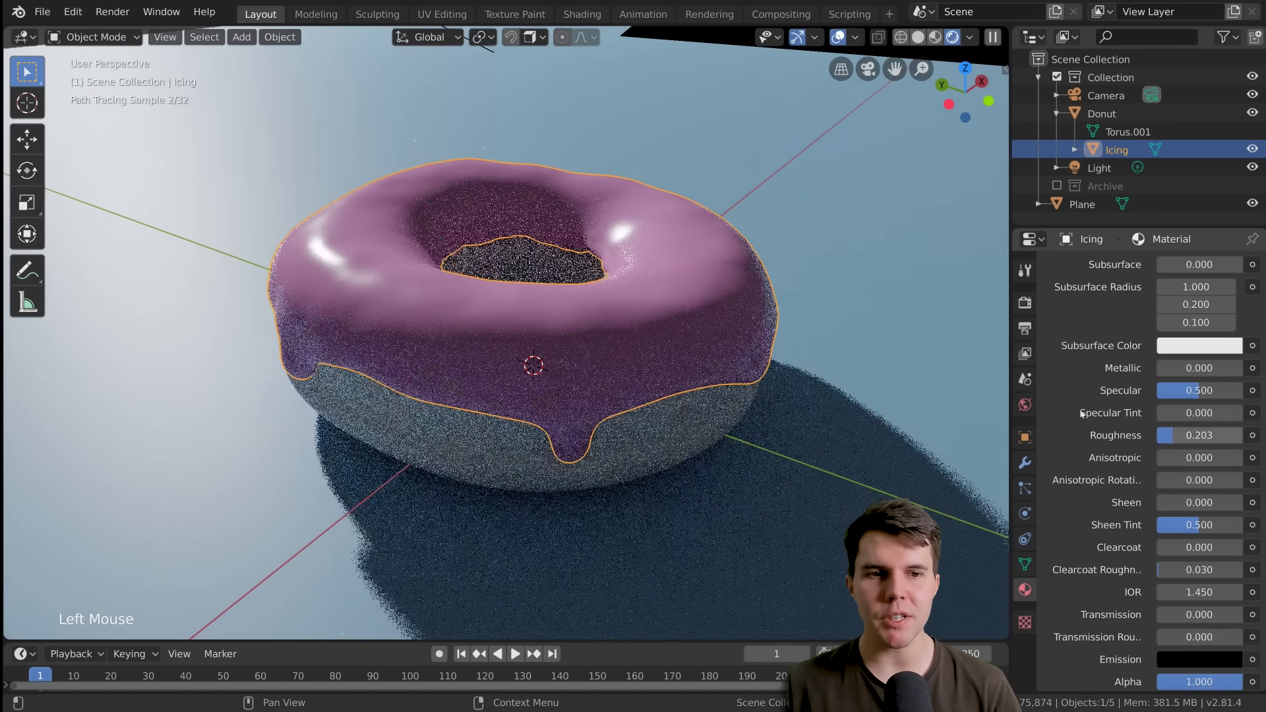
{"action": "scroll", "coordinate": [576, 280], "scroll_direction": "up", "scroll_amount": 2}
{"action": "middle_click_drag", "start_coordinate": [593, 290], "coordinate": [576, 280]}
{"action": "scroll", "coordinate": [576, 284], "scroll_direction": "down", "scroll_amount": 1}
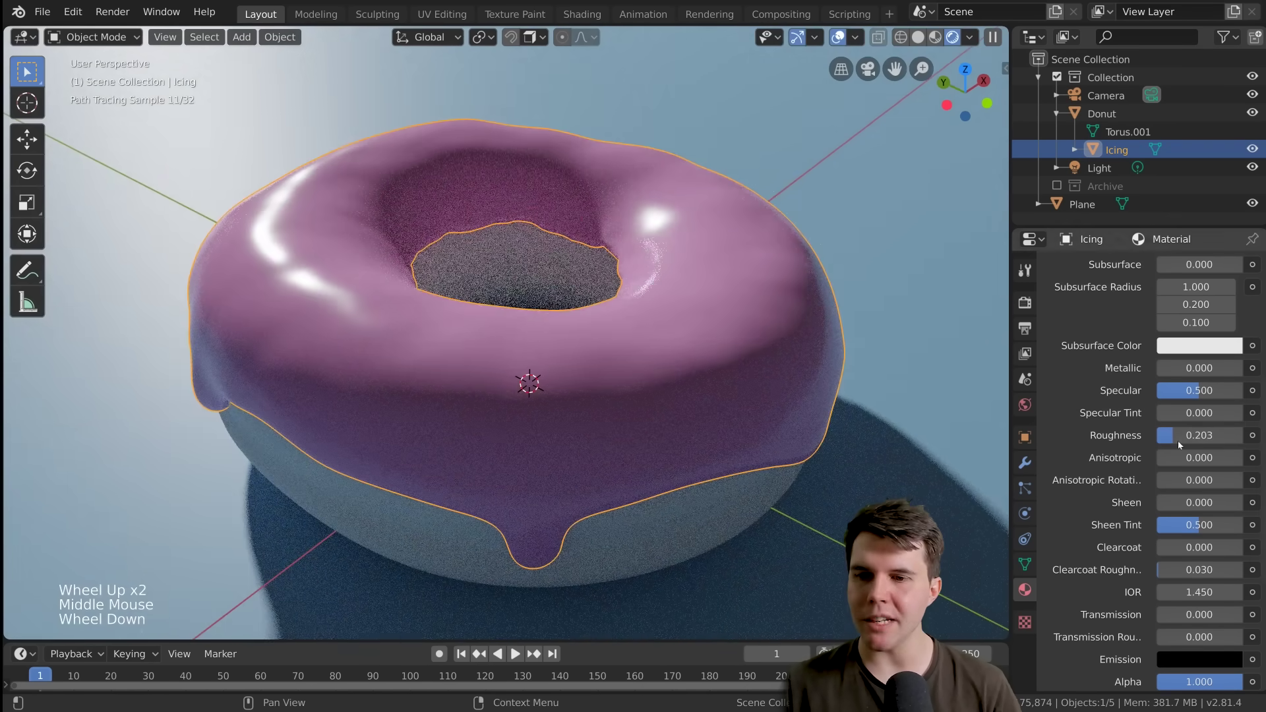
{"action": "mouse_move", "coordinate": [1176, 435]}
{"action": "left_mouse_down"}
{"action": "mouse_move", "coordinate": [1199, 435]}
{"action": "mouse_move", "coordinate": [1167, 435]}
{"action": "left_mouse_up"}
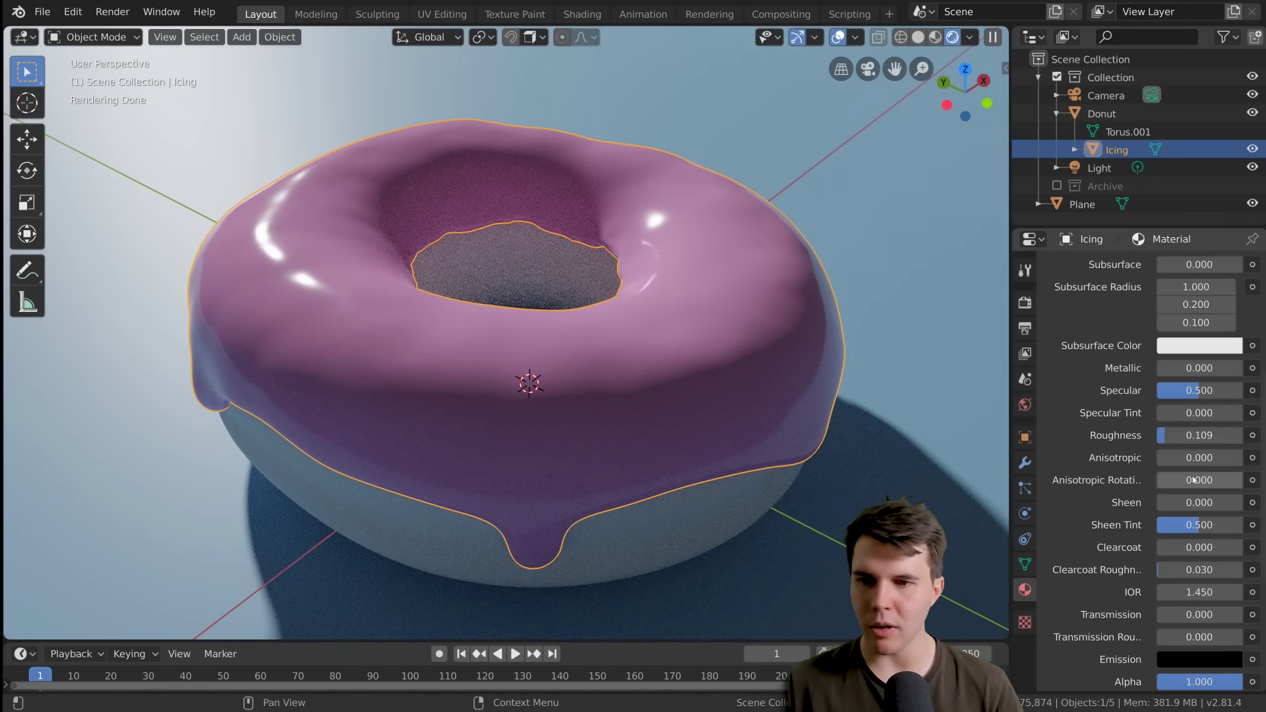
{"action": "left_click_drag", "start_coordinate": [1181, 435], "coordinate": [1167, 436]}
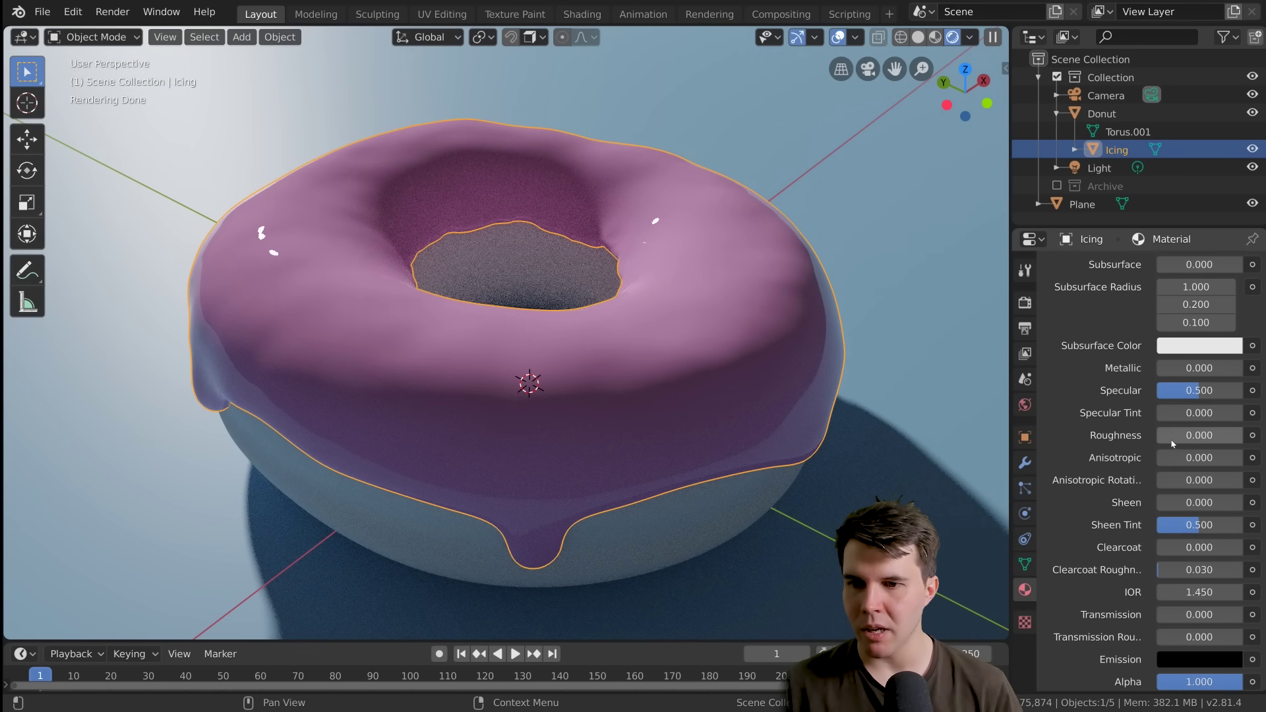
{"action": "left_click_drag", "start_coordinate": [1187, 435], "coordinate": [1197, 435]}
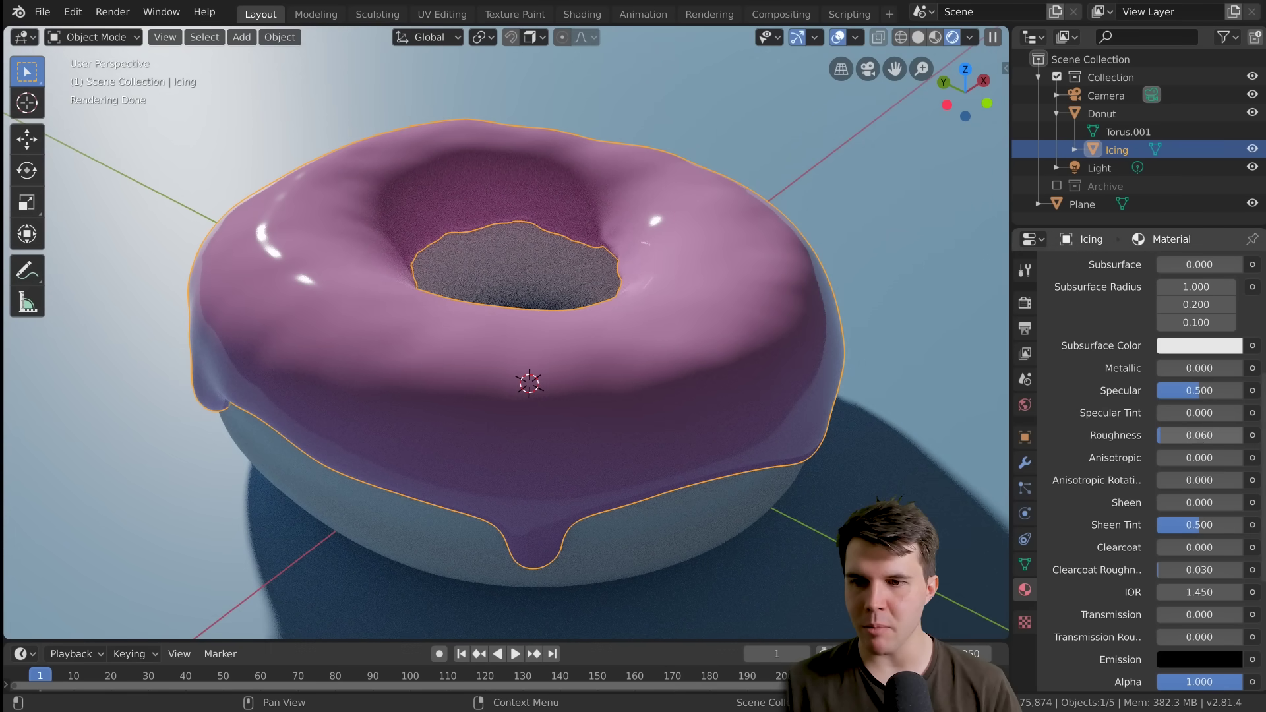
Step: Compare the icing at a roughness of 1.000 with a roughness of 0.289, keeping Specular at 0.500
{"action": "left_click_drag", "start_coordinate": [1192, 436], "coordinate": [1258, 442]}
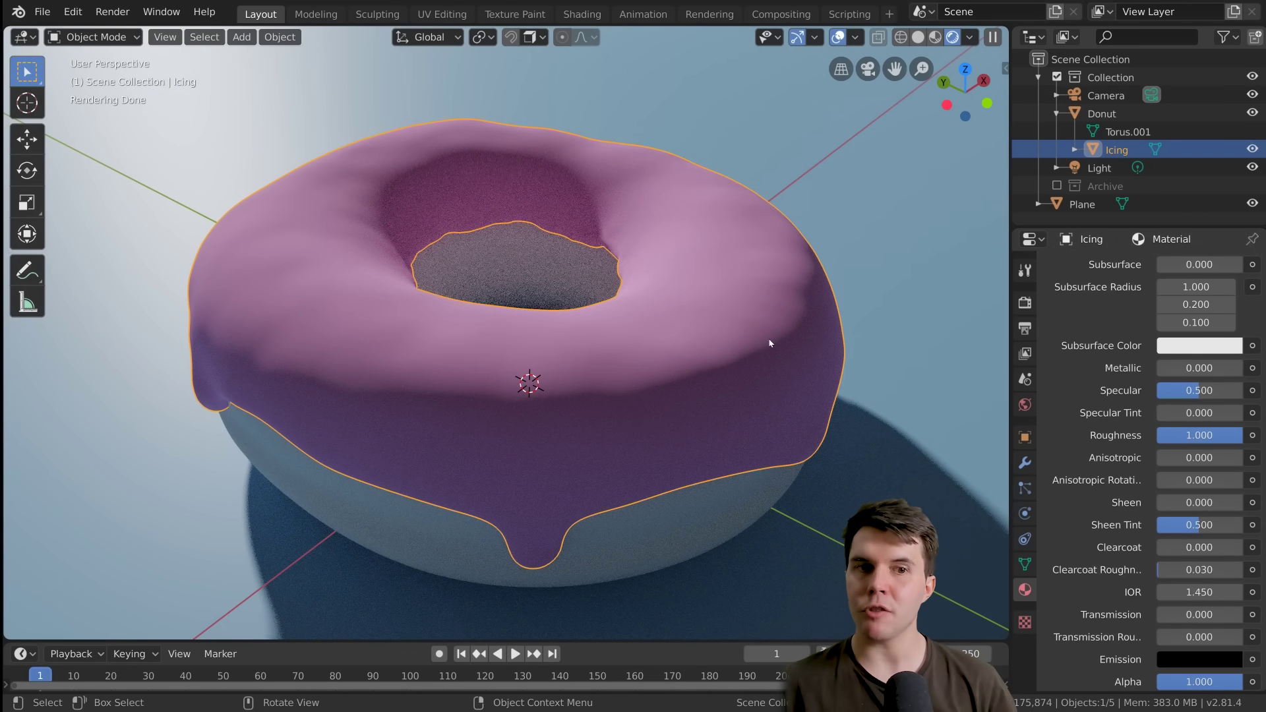
{"action": "left_click_drag", "start_coordinate": [1214, 435], "coordinate": [1180, 435]}
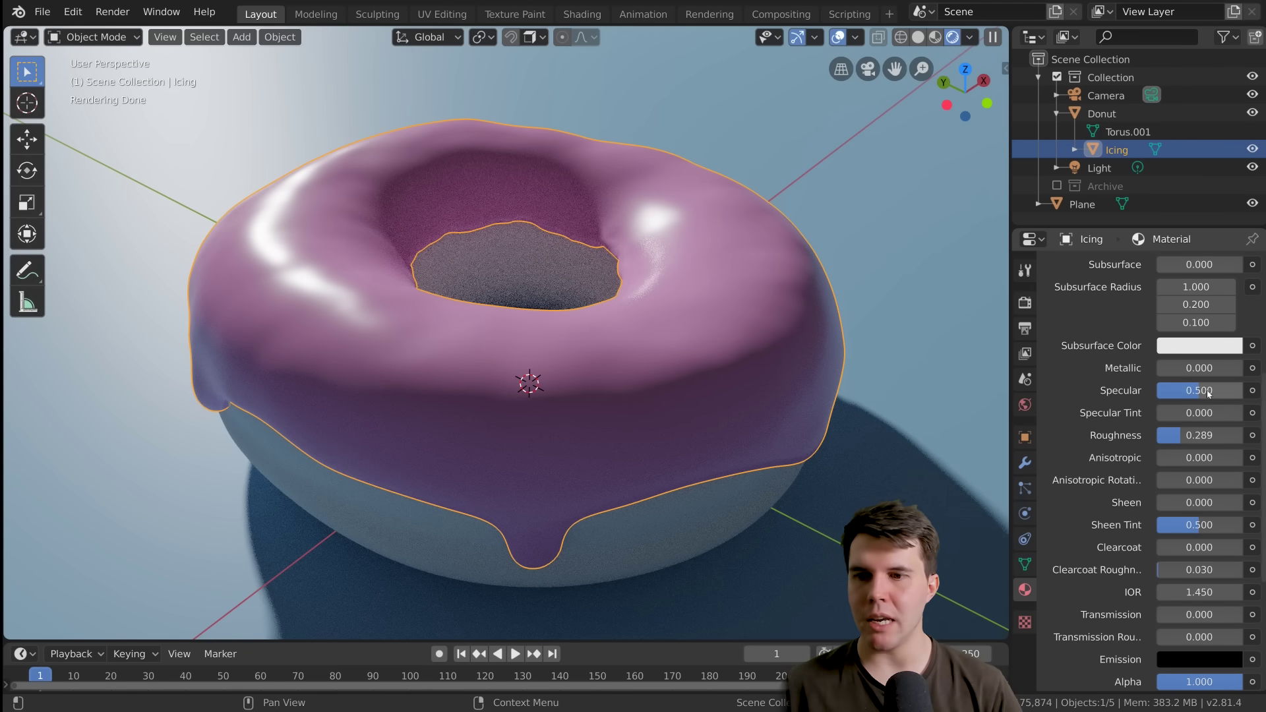
{"action": "mouse_move", "coordinate": [1208, 394]}
{"action": "left_mouse_down"}
{"action": "mouse_move", "coordinate": [1160, 402]}
{"action": "mouse_move", "coordinate": [1199, 393]}
{"action": "left_mouse_up"}
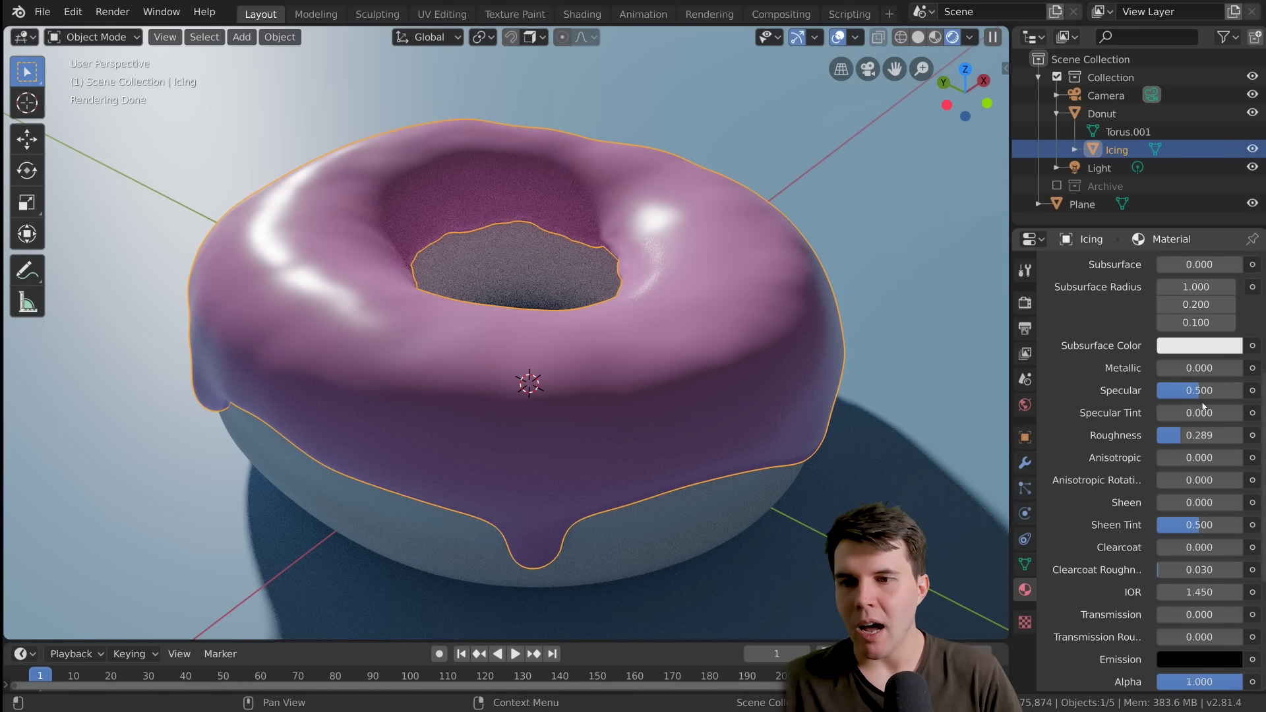
Step: Test the icing's roughness at 0.898, 0.350 and 0.139, and settle on 0.342
{"action": "left_click_drag", "start_coordinate": [1183, 435], "coordinate": [1237, 438]}
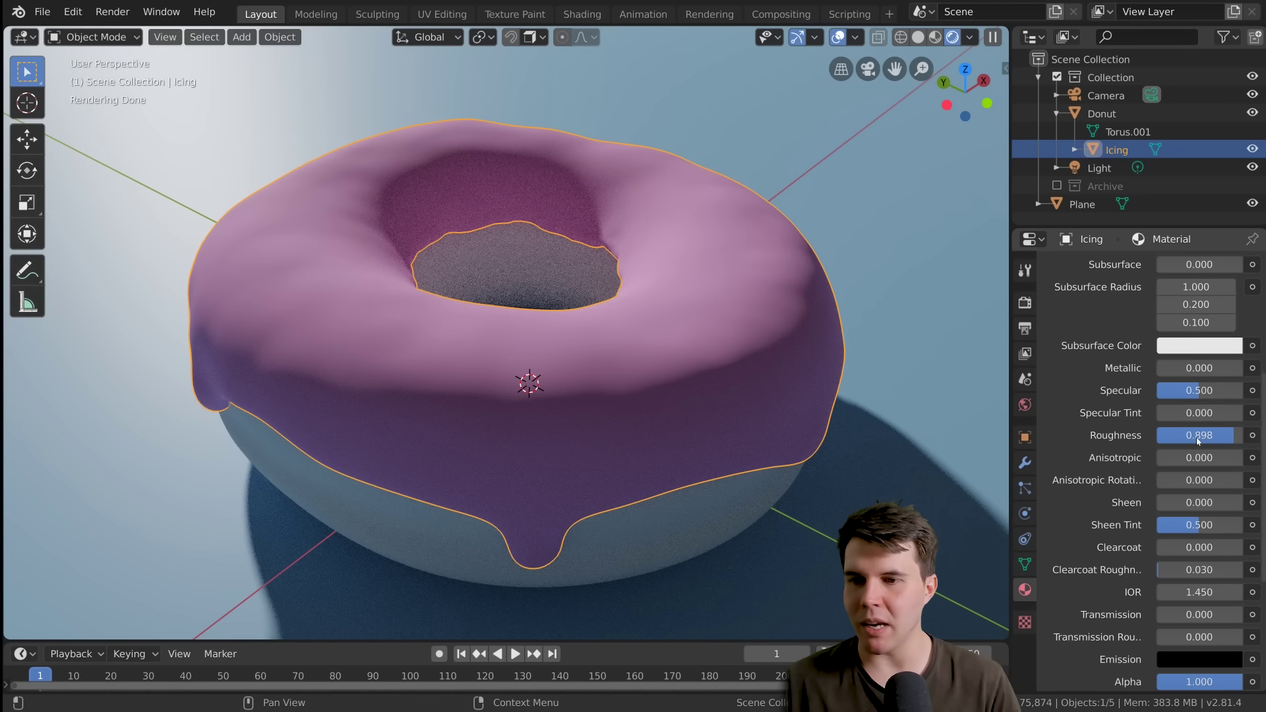
{"action": "mouse_move", "coordinate": [1234, 436]}
{"action": "left_mouse_down"}
{"action": "mouse_move", "coordinate": [1179, 435]}
{"action": "mouse_move", "coordinate": [1202, 437]}
{"action": "left_mouse_up"}
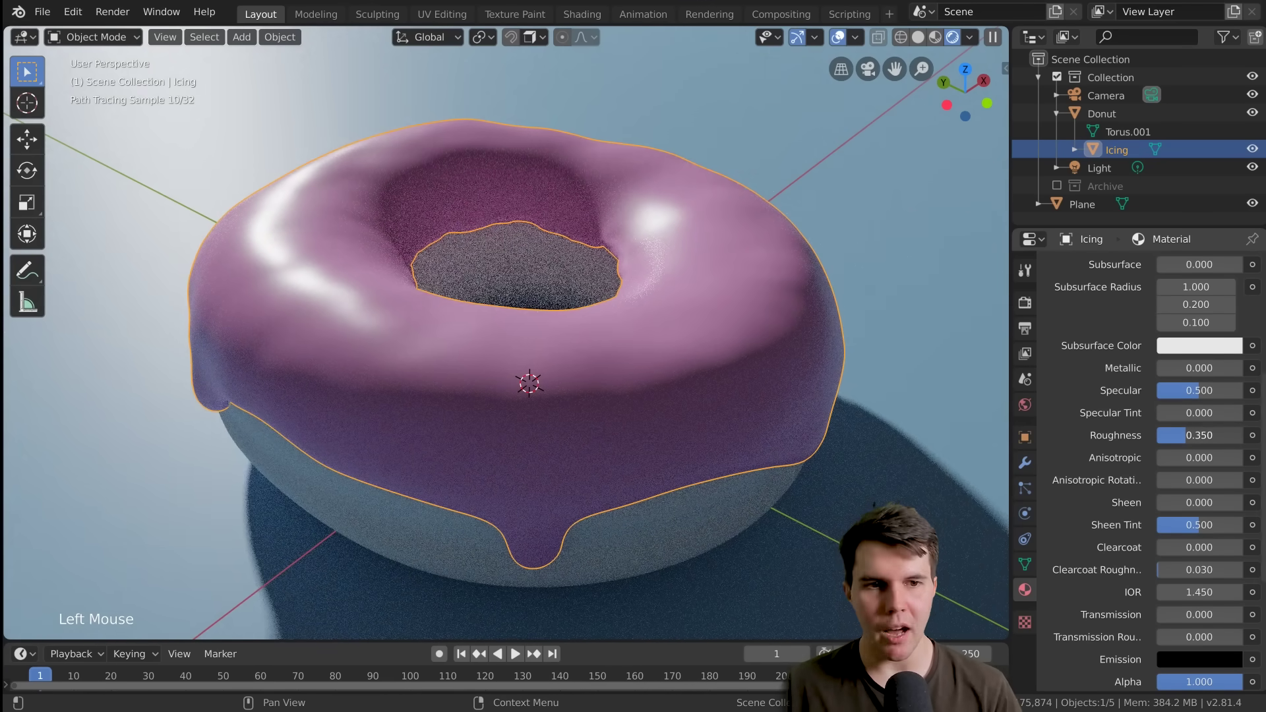
{"action": "middle_click_drag", "start_coordinate": [779, 414], "coordinate": [786, 399]}
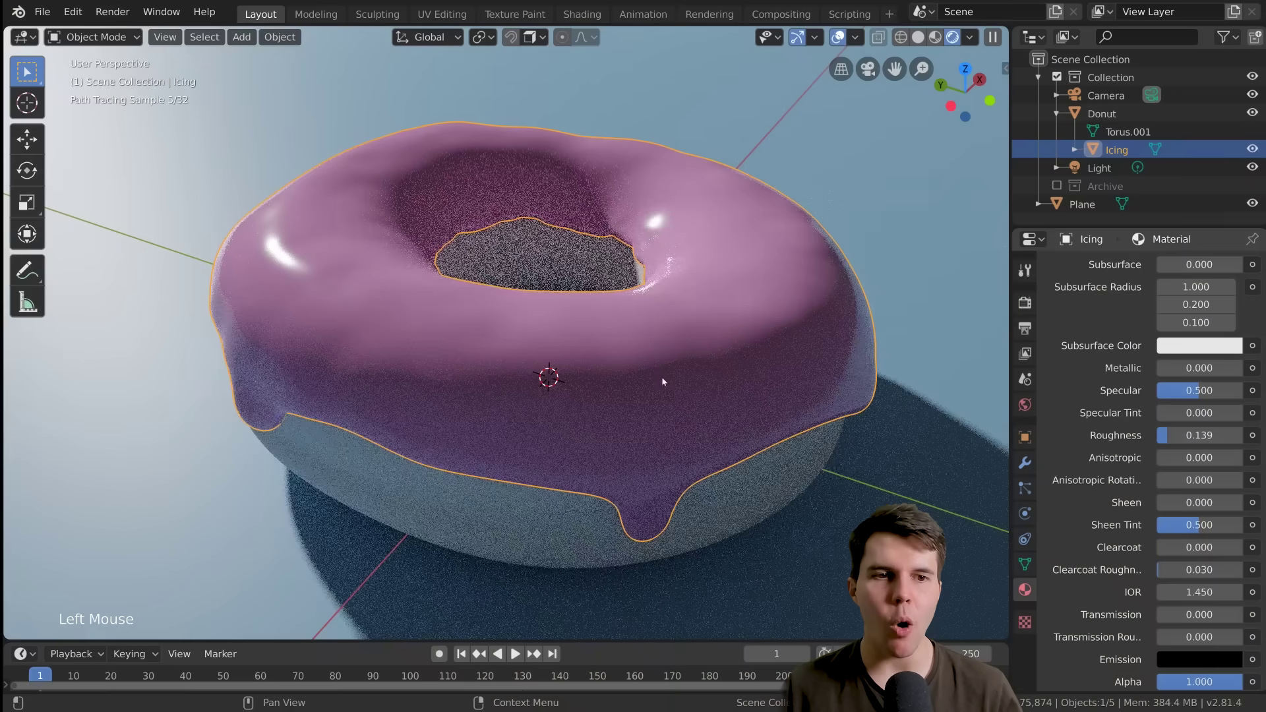
{"action": "left_click_drag", "start_coordinate": [1175, 435], "coordinate": [1201, 435]}
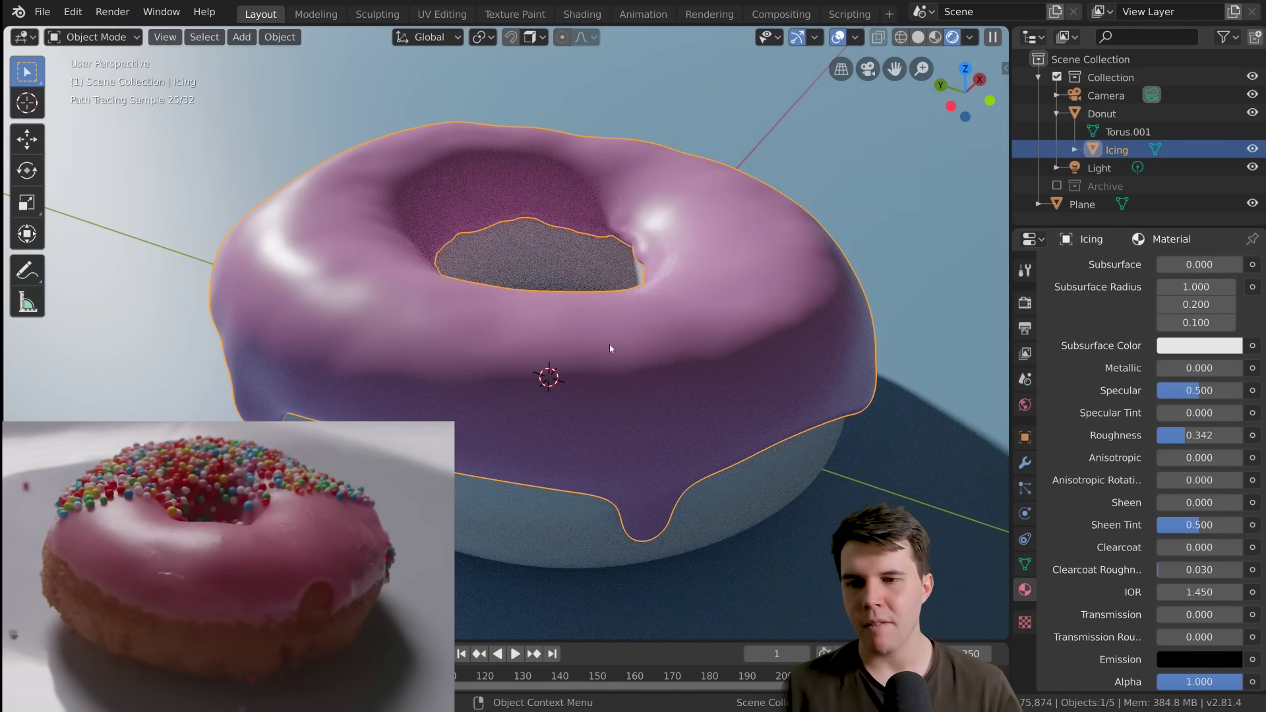
Step: Examine the donut from farther away and review the icing shader's remaining settings down to Displacement
{"action": "middle_click_drag", "start_coordinate": [610, 343], "coordinate": [534, 339]}
{"action": "scroll", "coordinate": [1134, 396], "scroll_direction": "down", "scroll_amount": 2}
{"action": "middle_click_drag", "start_coordinate": [1108, 515], "coordinate": [1111, 520]}
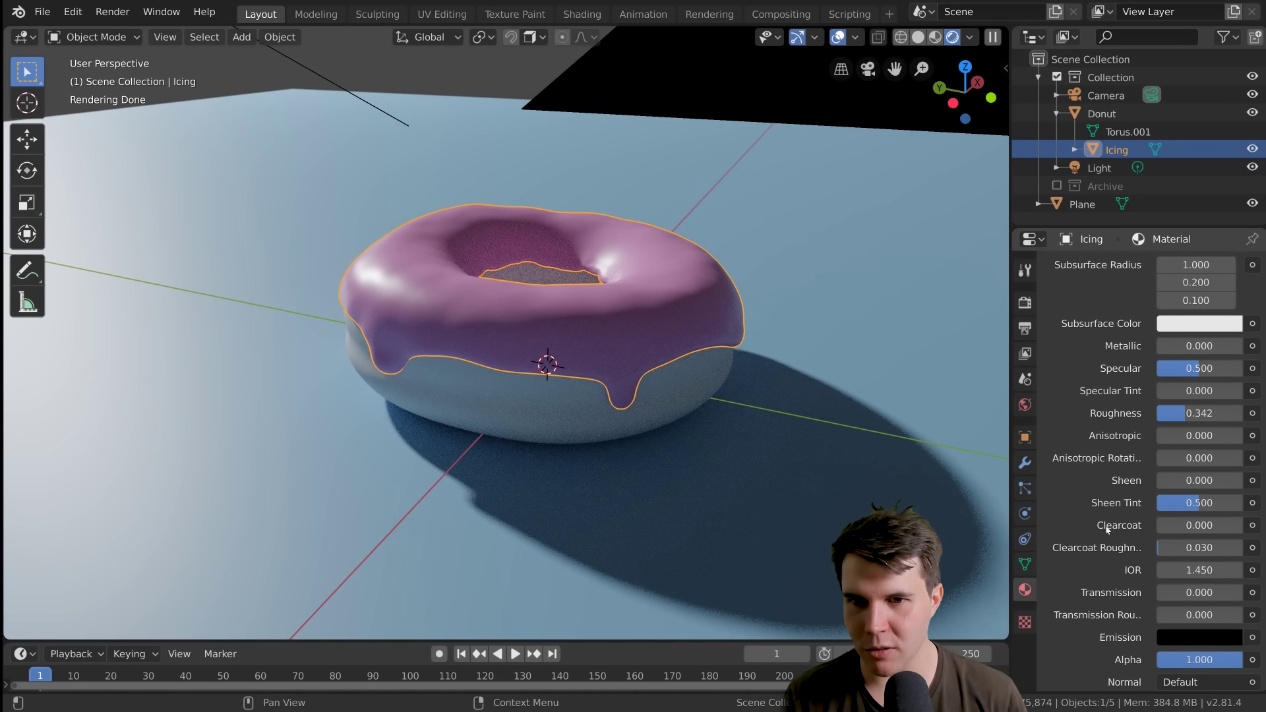
{"action": "scroll", "coordinate": [1107, 529], "scroll_direction": "down", "scroll_amount": 9}
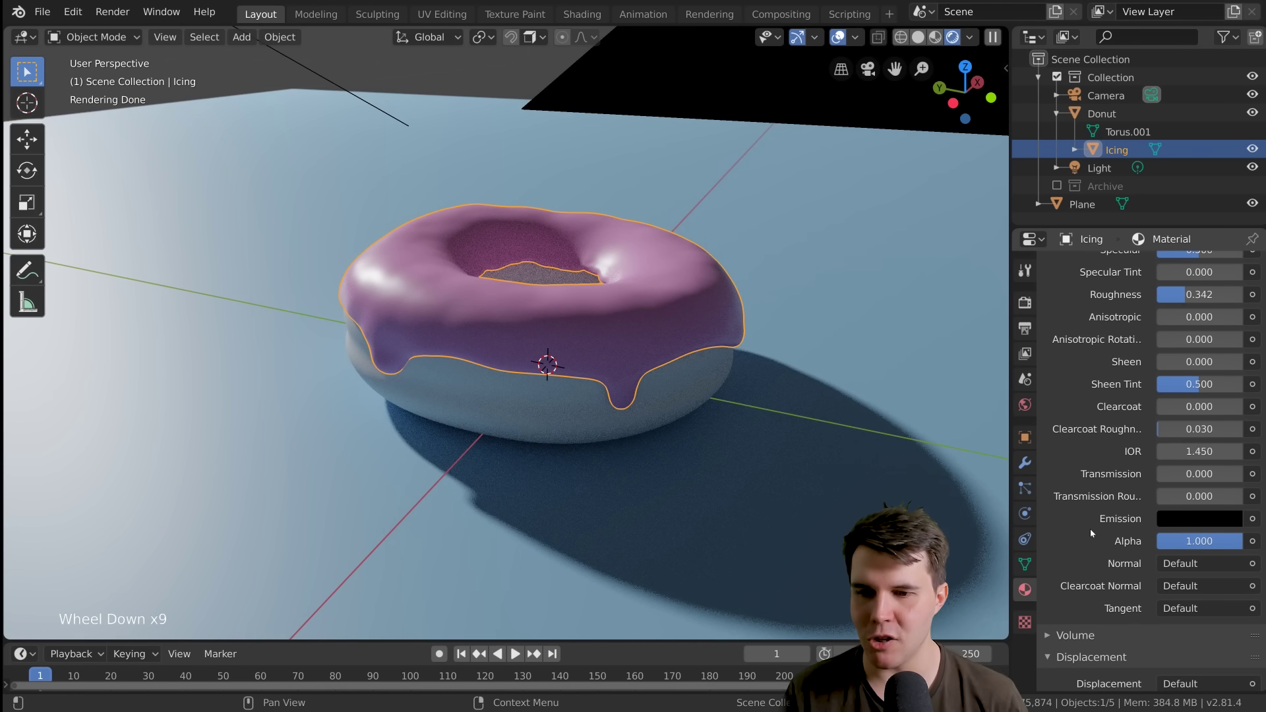
{"action": "scroll", "coordinate": [1150, 556], "scroll_direction": "down", "scroll_amount": 1}
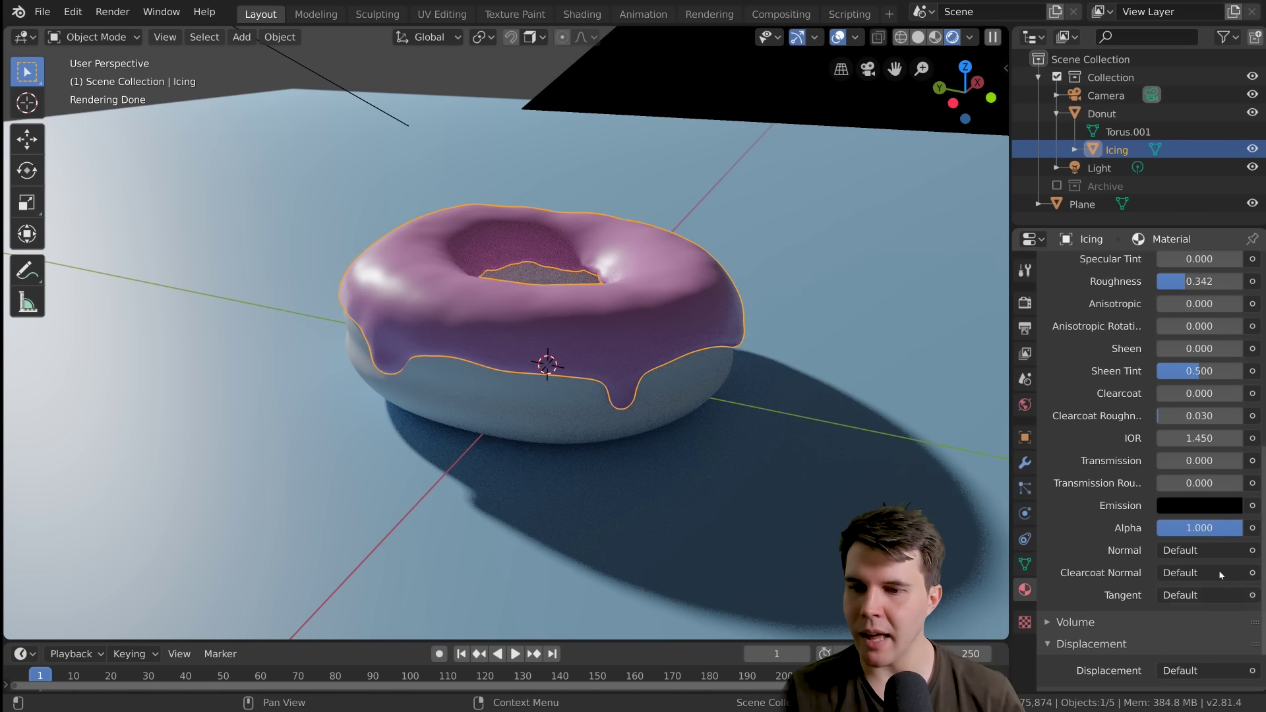
{"action": "scroll", "coordinate": [1109, 536], "scroll_direction": "up", "scroll_amount": 4}
{"action": "scroll", "coordinate": [1109, 536], "scroll_direction": "up", "scroll_amount": 2}
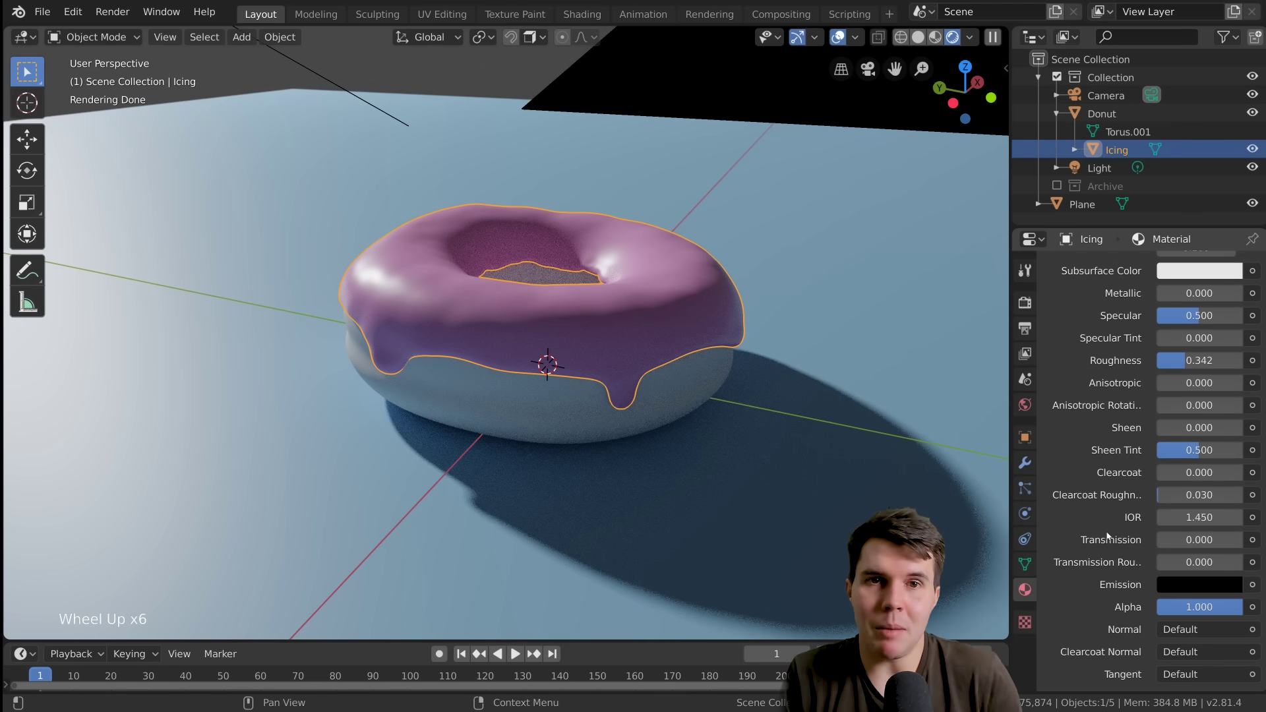
{"action": "scroll", "coordinate": [1108, 536], "scroll_direction": "up", "scroll_amount": 1}
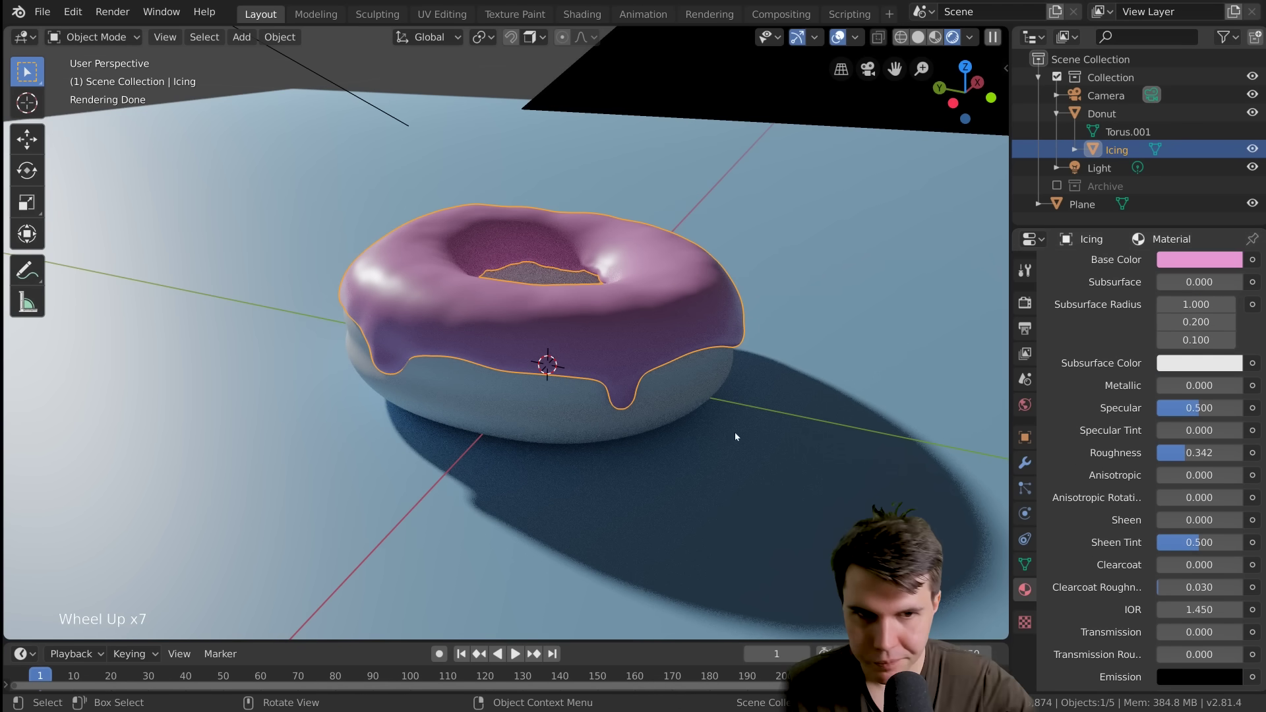
Step: Deselect all objects and hide the viewport overlays for a clear, closer view of the donut
{"action": "middle_click_drag", "start_coordinate": [734, 432], "coordinate": [572, 442]}
{"action": "scroll", "coordinate": [592, 428], "scroll_direction": "up", "scroll_amount": 2}
{"action": "scroll", "coordinate": [572, 443], "scroll_direction": "down", "scroll_amount": 1}
{"action": "key", "text": "alt+a"}
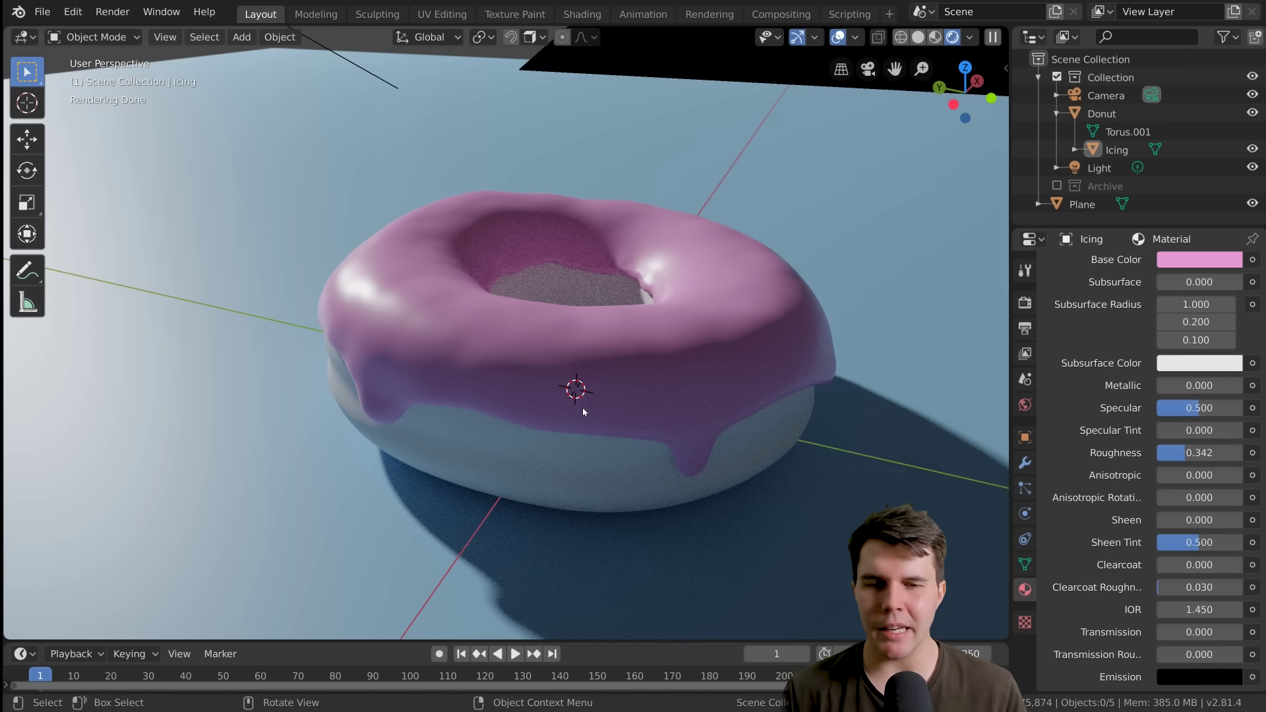
{"action": "left_click", "coordinate": [837, 37]}
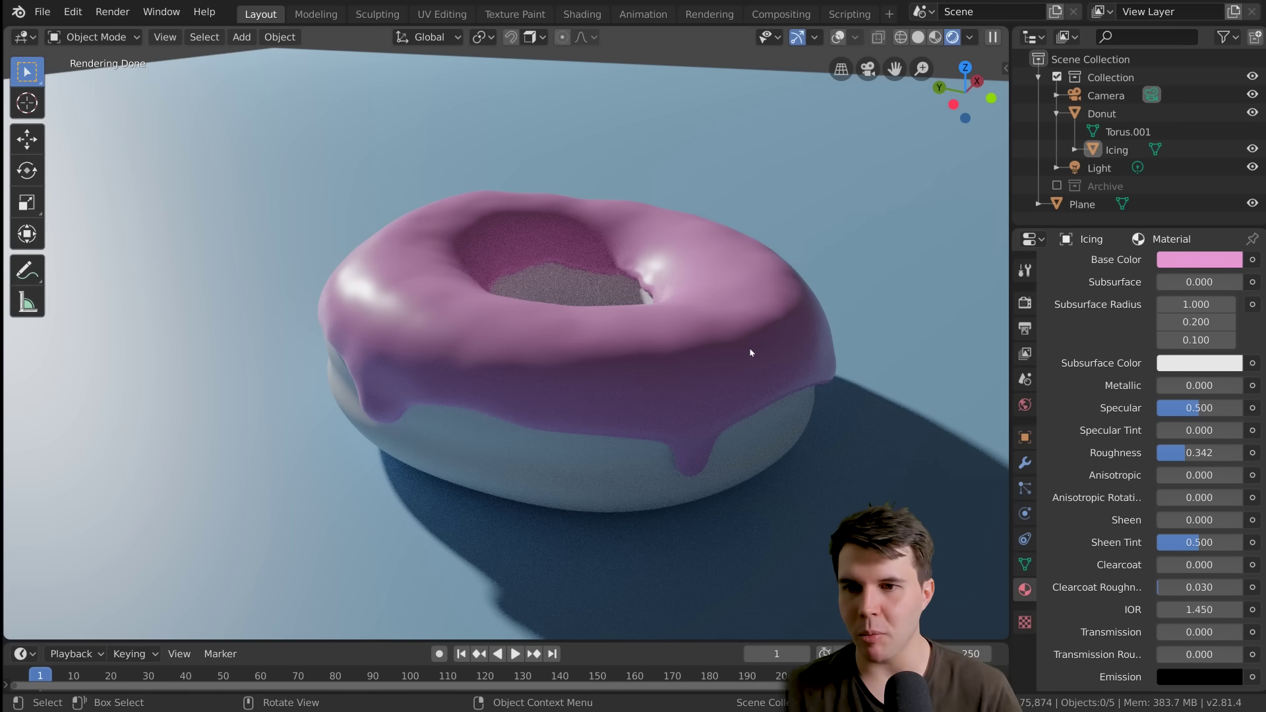
Step: Set the icing's subsurface to 0.282 and its subsurface color to pink with hue 0.925 and saturation 0.491
{"action": "scroll", "coordinate": [1128, 299], "scroll_direction": "up", "scroll_amount": 6}
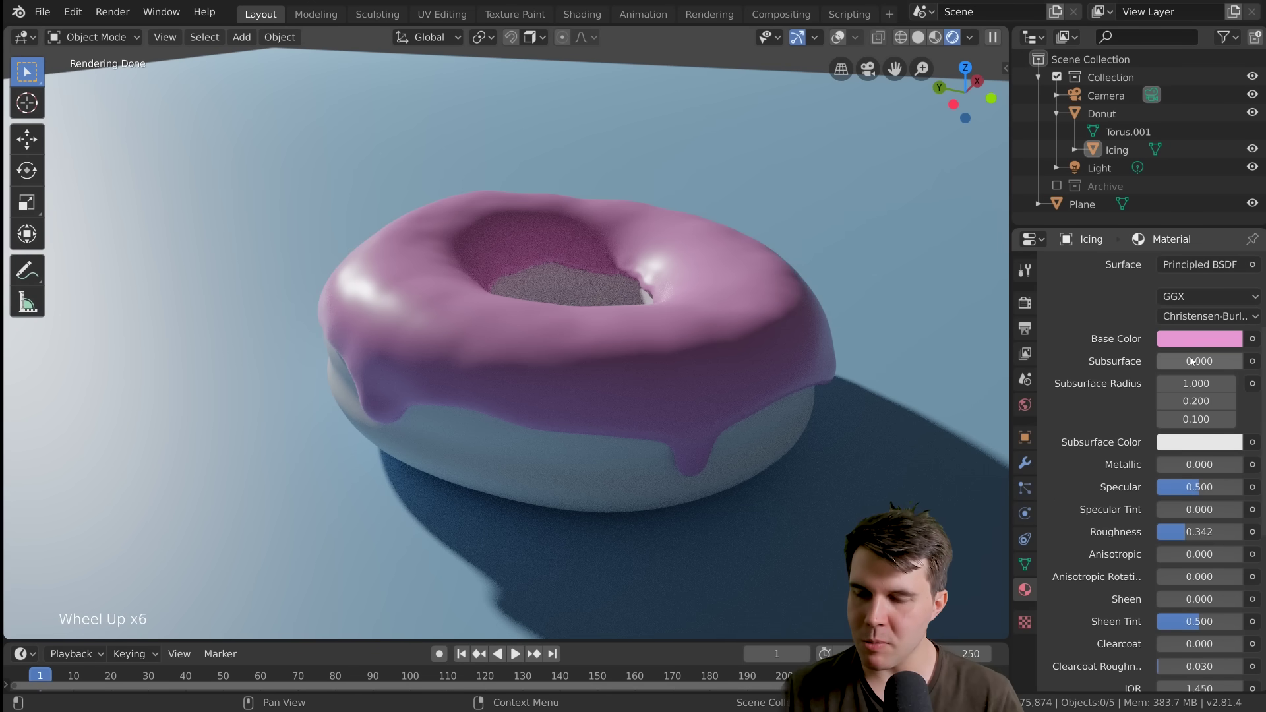
{"action": "left_click_drag", "start_coordinate": [1174, 367], "coordinate": [1193, 367]}
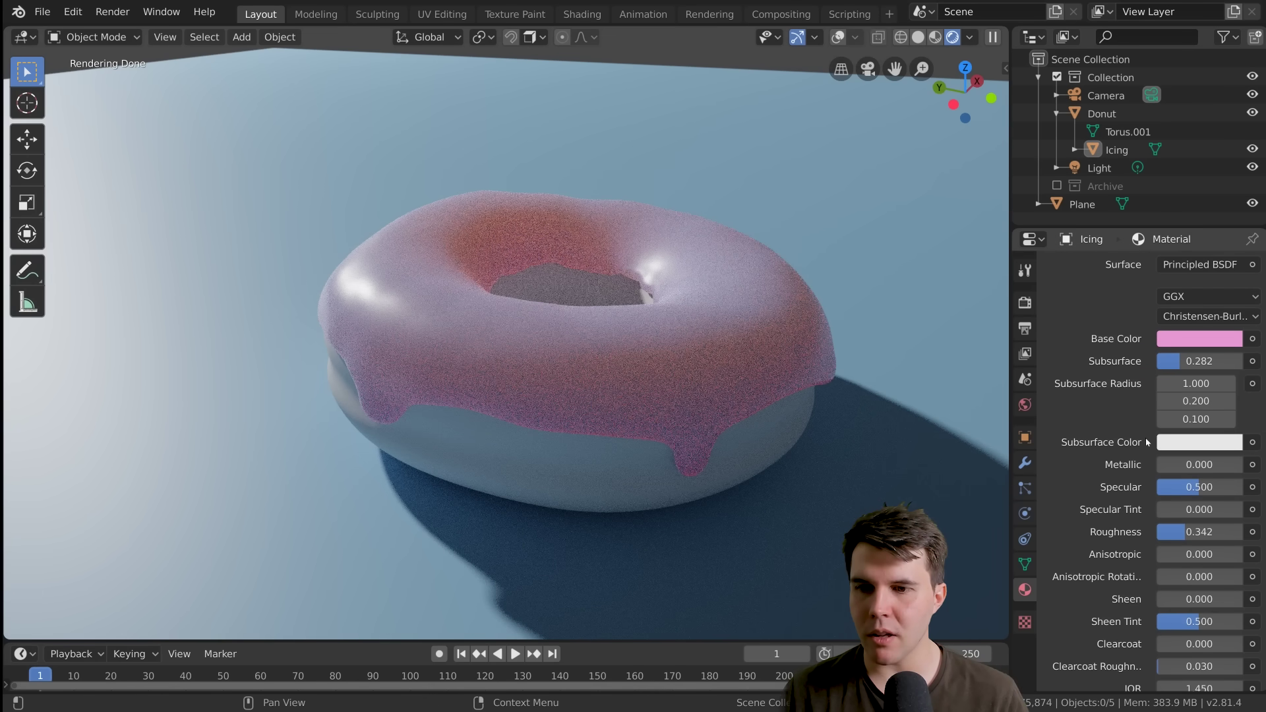
{"action": "left_click", "coordinate": [1180, 442]}
{"action": "left_click_drag", "start_coordinate": [1179, 397], "coordinate": [1194, 397]}
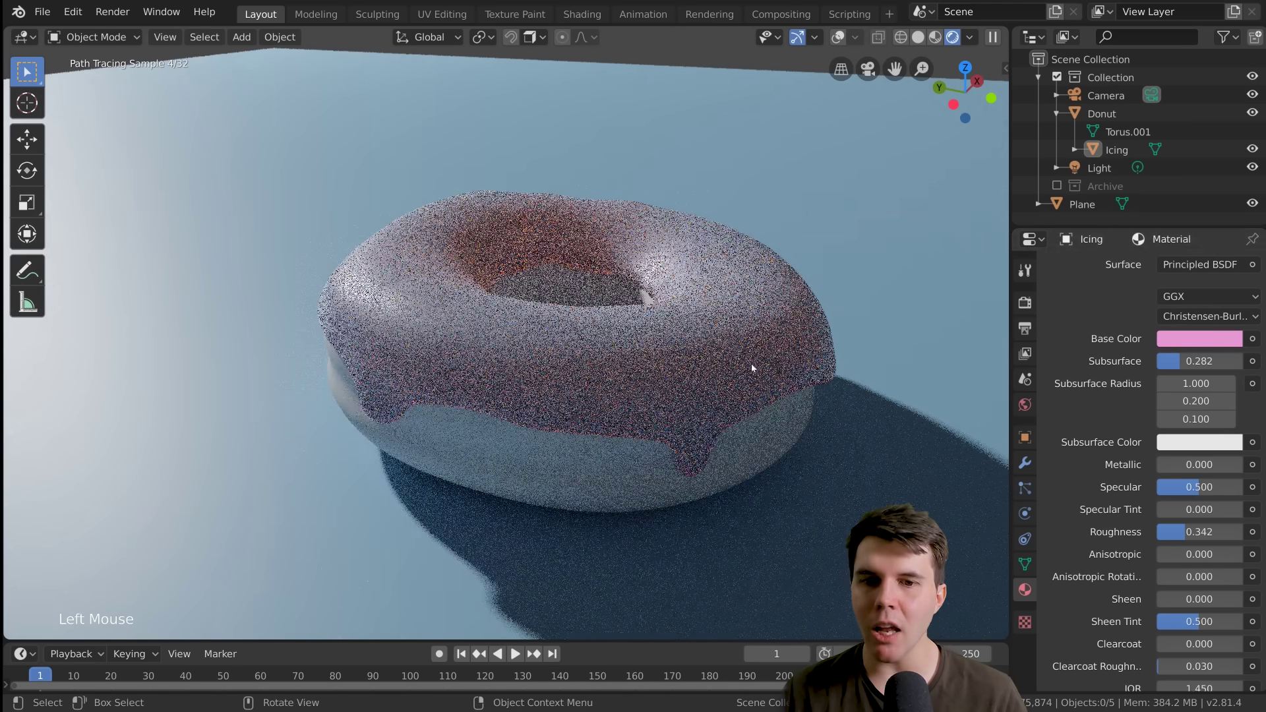
{"action": "left_click", "coordinate": [1202, 443]}
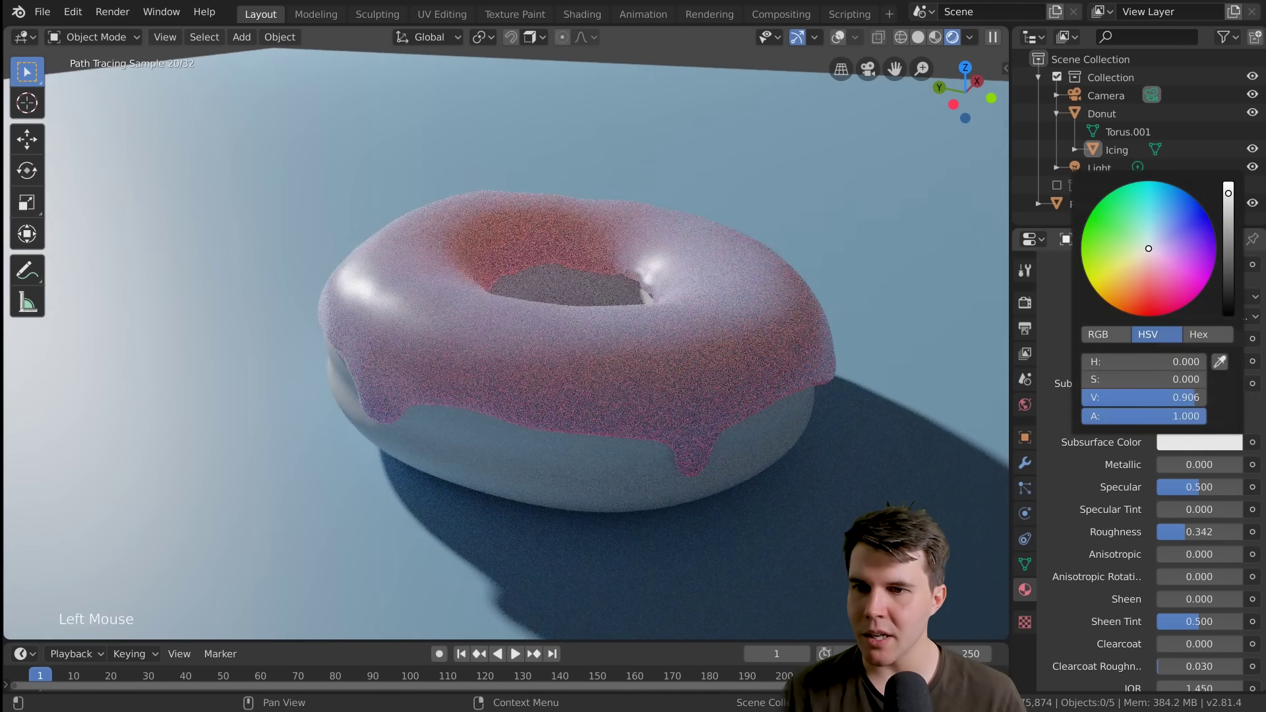
{"action": "left_click_drag", "start_coordinate": [1149, 248], "coordinate": [1164, 277]}
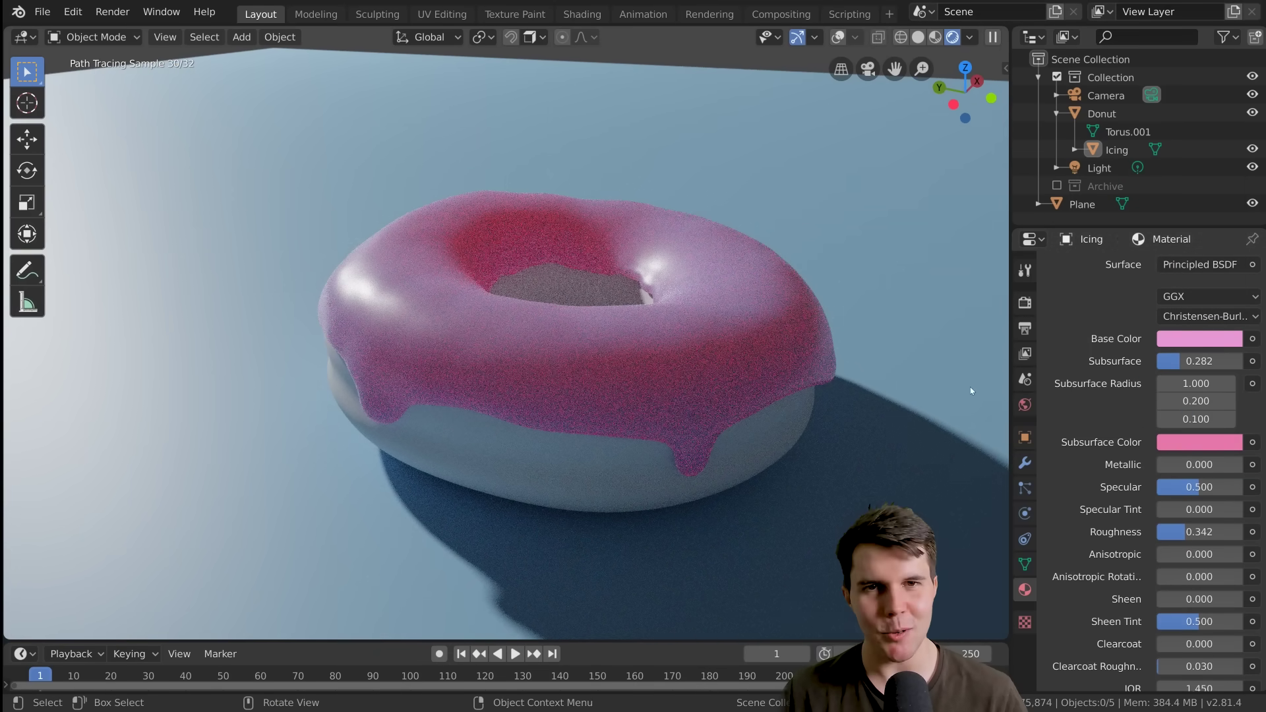
Step: Soften the icing's subsurface color to a slightly lighter pink
{"action": "left_click", "coordinate": [1194, 447]}
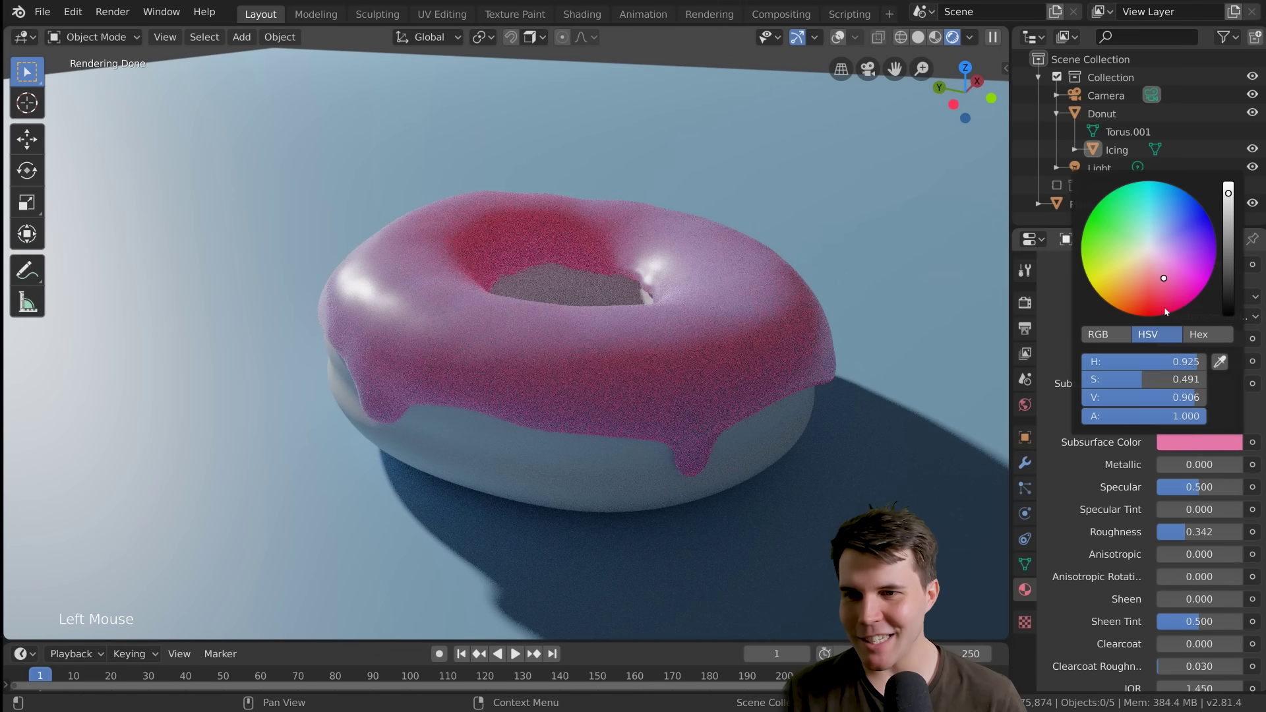
{"action": "left_click_drag", "start_coordinate": [1160, 359], "coordinate": [1143, 379]}
{"action": "left_click", "coordinate": [1195, 442]}
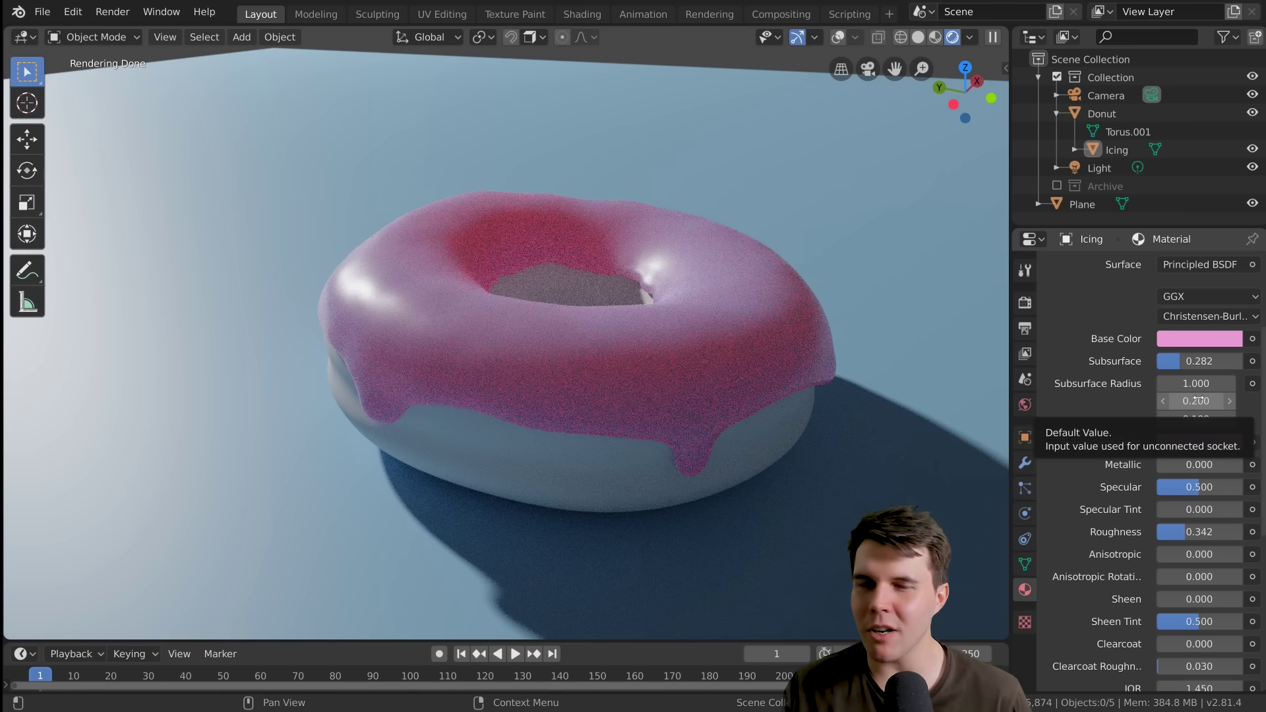
Step: Try 1.000 for all three of the icing's subsurface radius values, and set them together to 0.300
{"action": "left_click_drag", "start_coordinate": [1195, 398], "coordinate": [1200, 380]}
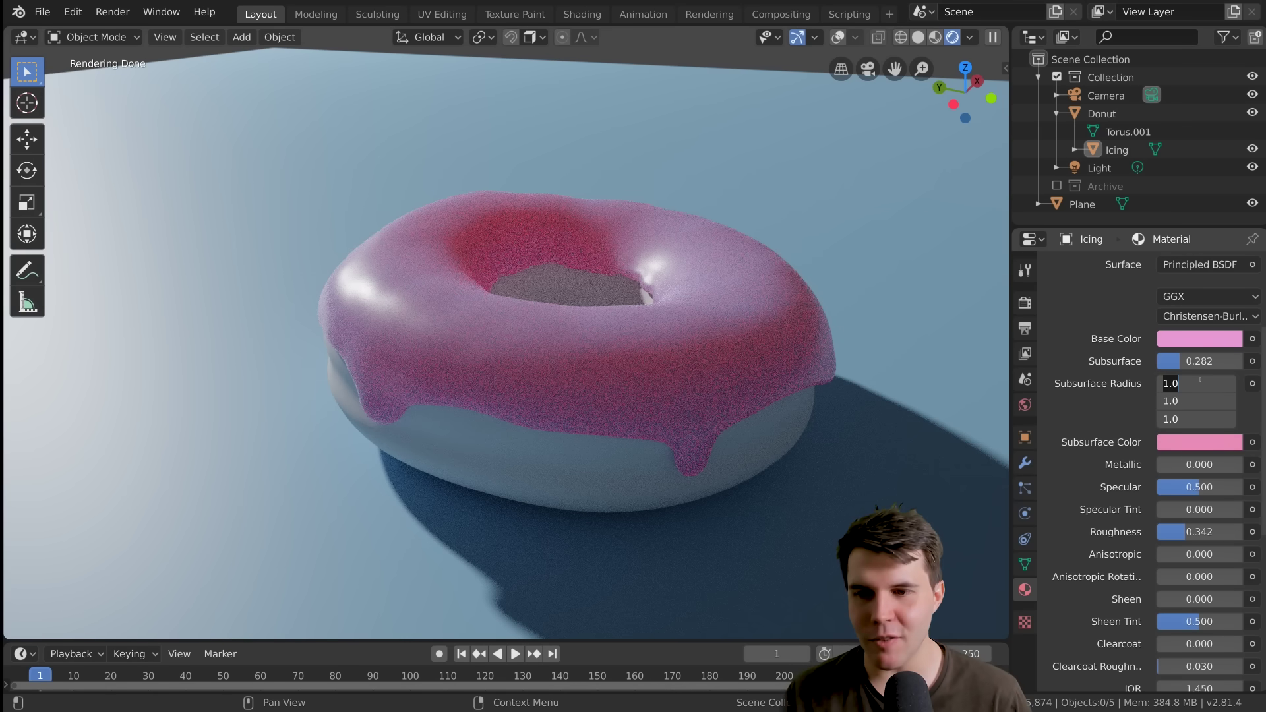
{"action": "left_click", "coordinate": [1191, 381]}
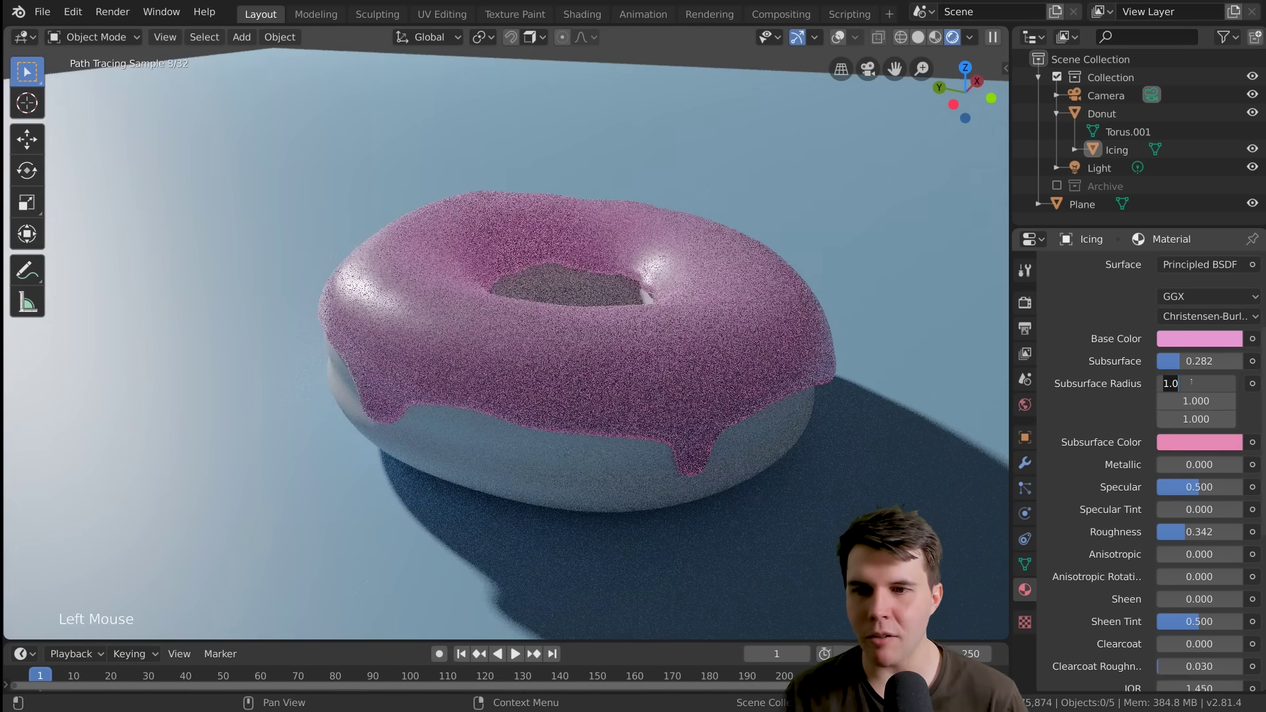
{"action": "left_click", "coordinate": [1189, 384]}
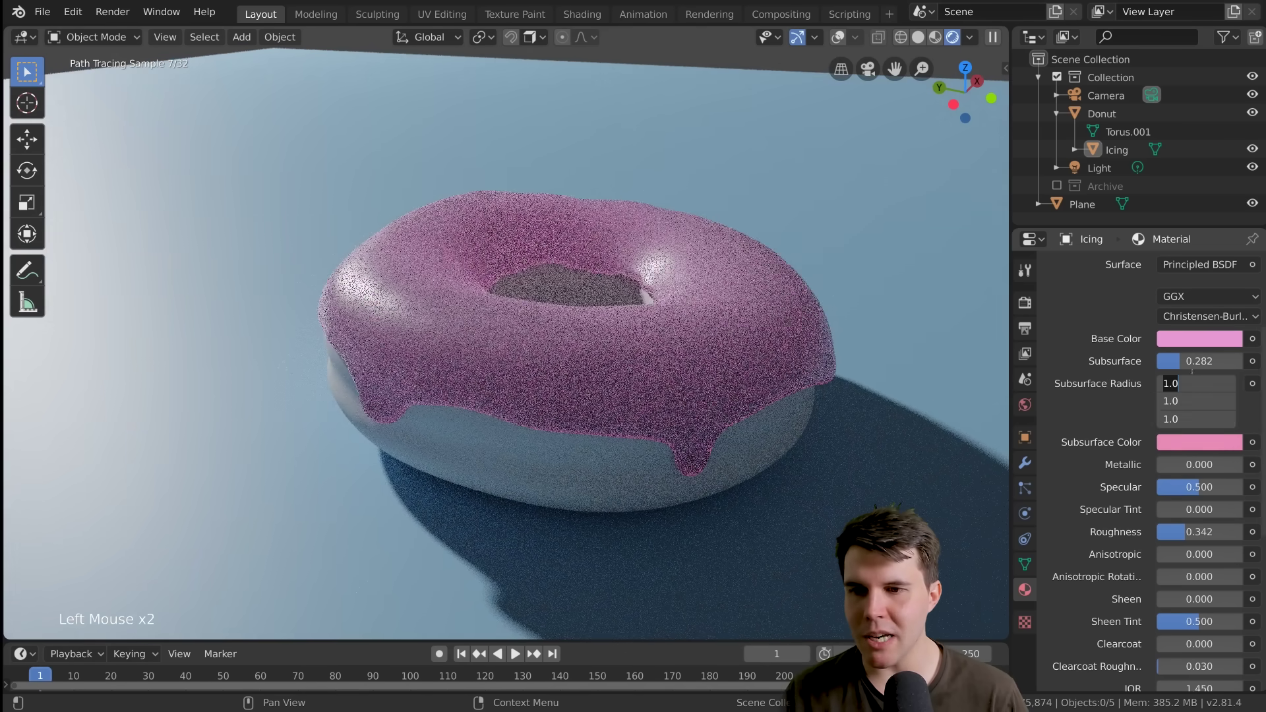
{"action": "type", "text": ".3"}
{"action": "key", "text": "Return"}
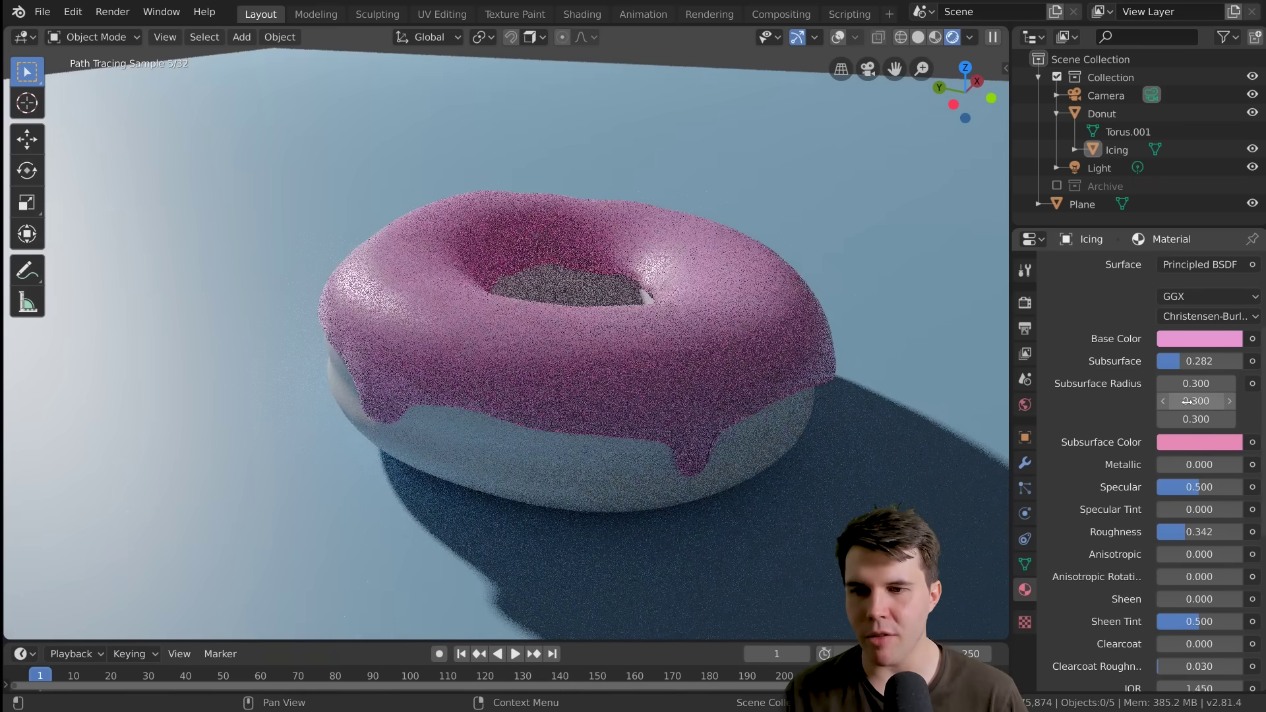
Step: Set the second and third subsurface radius values of the icing to 0.100
{"action": "left_click", "coordinate": [1187, 401]}
{"action": "type", "text": ".1"}
{"action": "key", "text": "Tab"}
{"action": "type", "text": "1"}
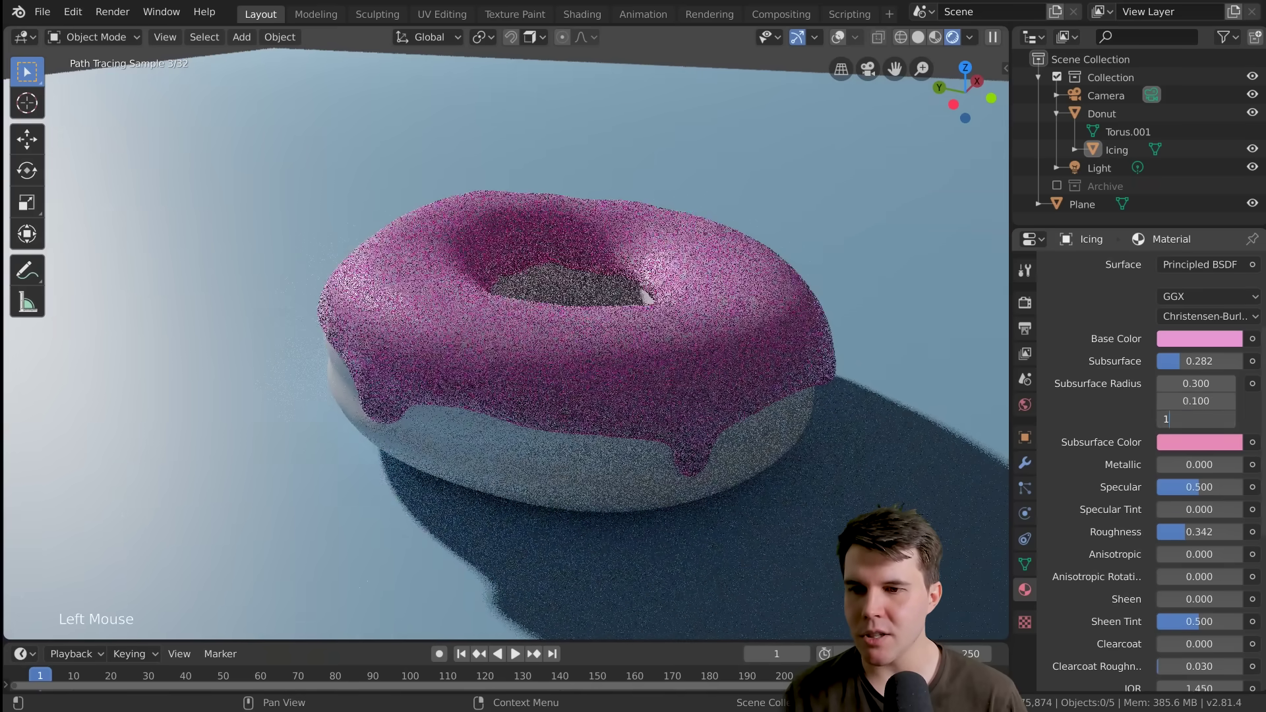
{"action": "type", "text": ".1"}
{"action": "key", "text": "Return"}
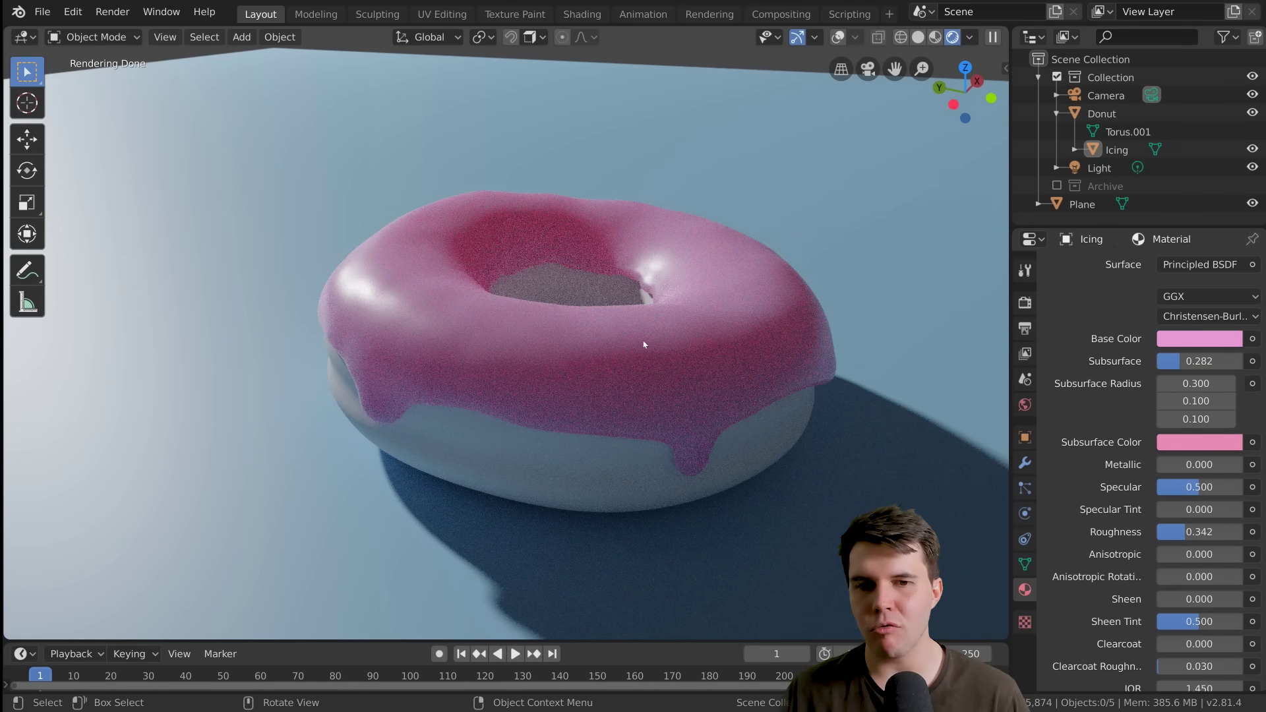
Step: Inspect the icing's subsurface scattering from a slightly different angle and from farther away
{"action": "mouse_move", "coordinate": [780, 376]}
{"action": "middle_mouse_down"}
{"action": "mouse_move", "coordinate": [853, 389]}
{"action": "mouse_move", "coordinate": [800, 393]}
{"action": "middle_mouse_up"}
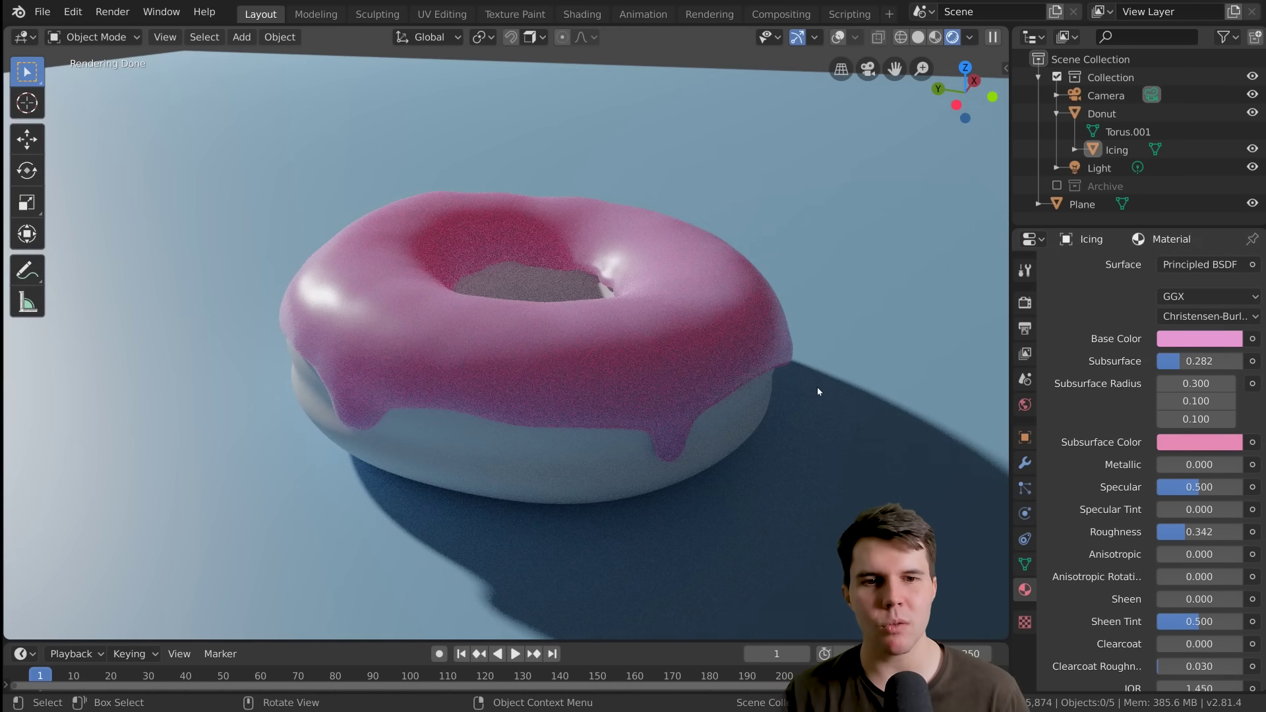
{"action": "scroll", "coordinate": [808, 392], "scroll_direction": "down", "scroll_amount": 3}
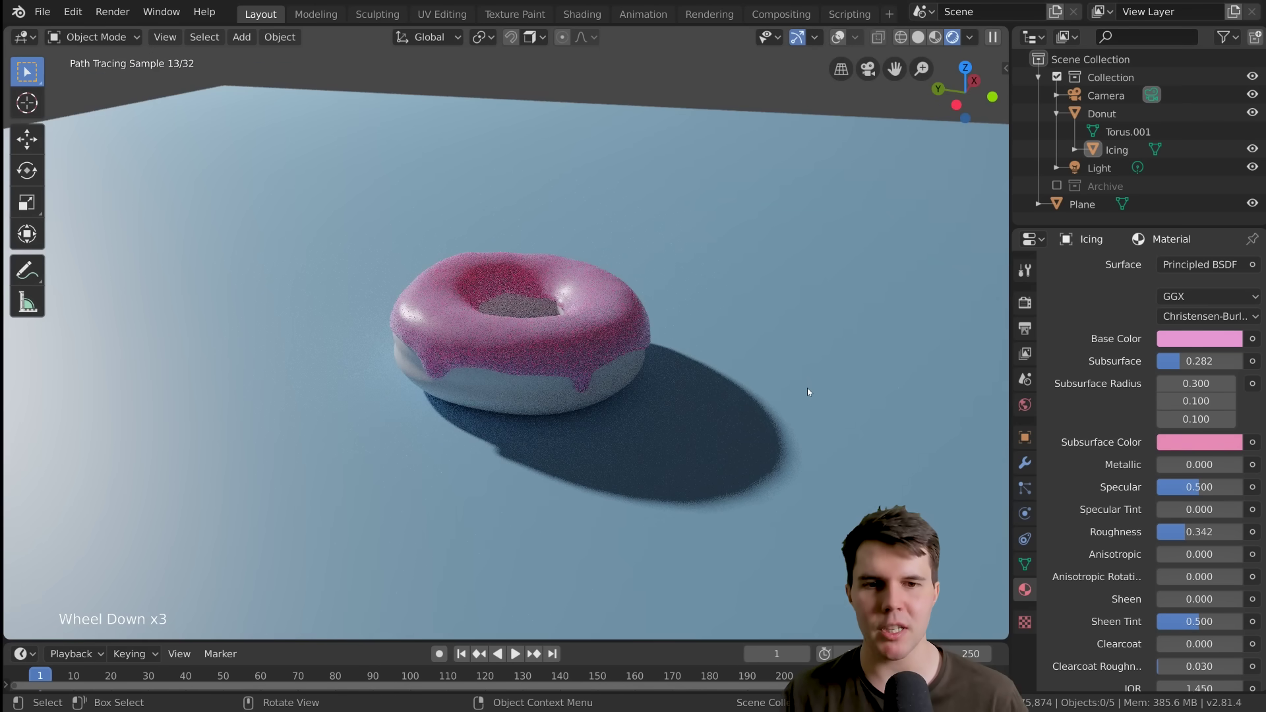
{"action": "key", "text": "alt+a"}
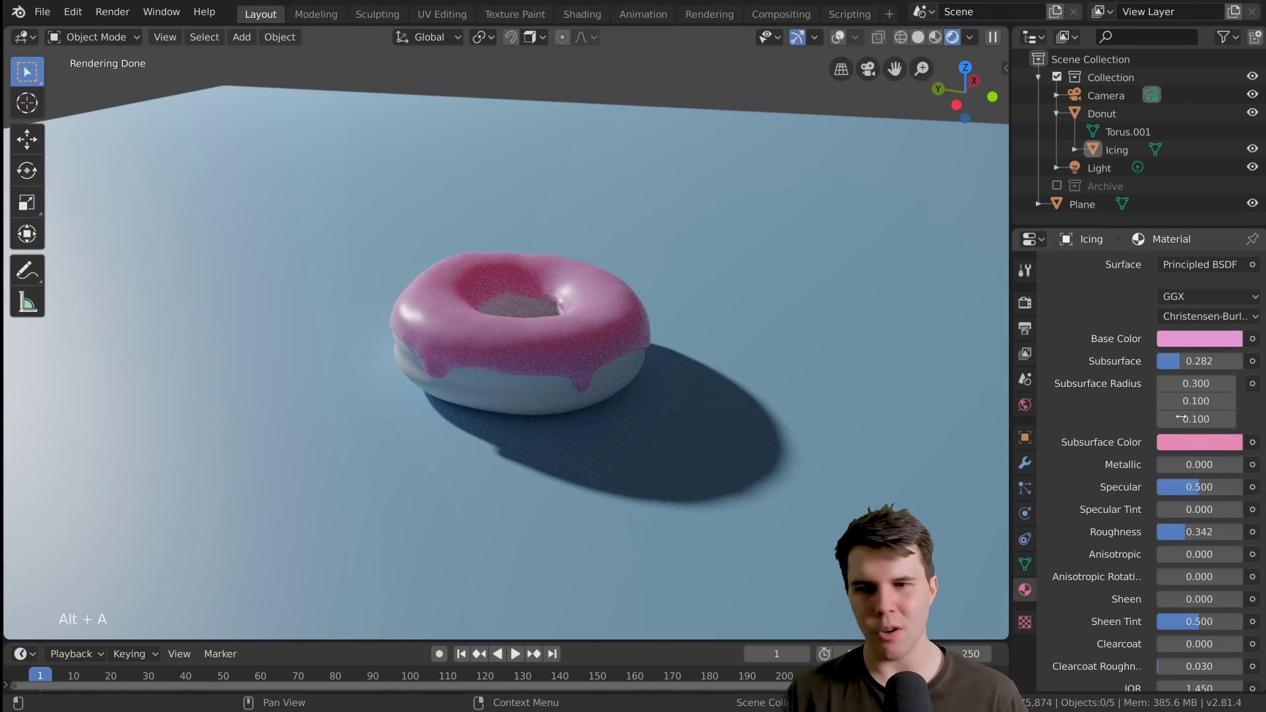
Step: Set the first subsurface radius value of the icing to 0.250
{"action": "left_click", "coordinate": [1201, 387]}
{"action": "type", "text": ".25"}
{"action": "key", "text": "Return"}
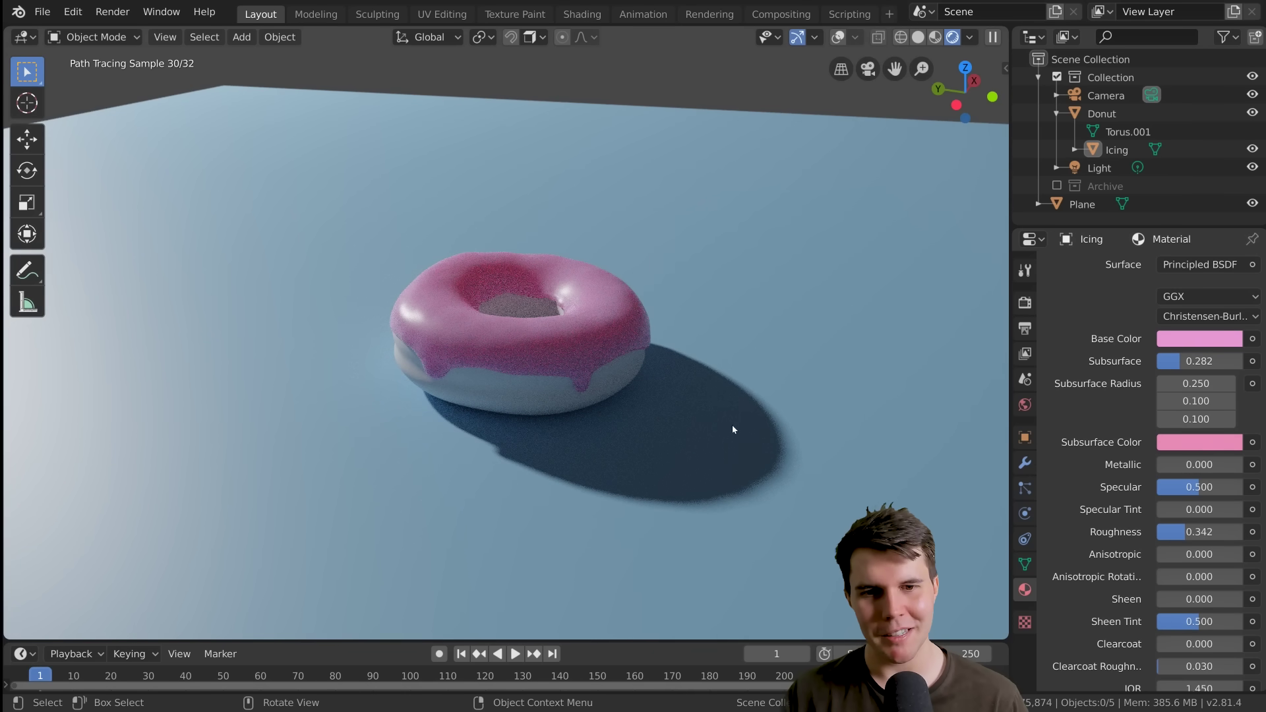
Step: Try lighter and more magenta subsurface colors for the icing, settling on a soft pink with hue about 0.935 and saturation about 0.365
{"action": "left_click", "coordinate": [1200, 442]}
{"action": "left_click_drag", "start_coordinate": [1167, 379], "coordinate": [1121, 379]}
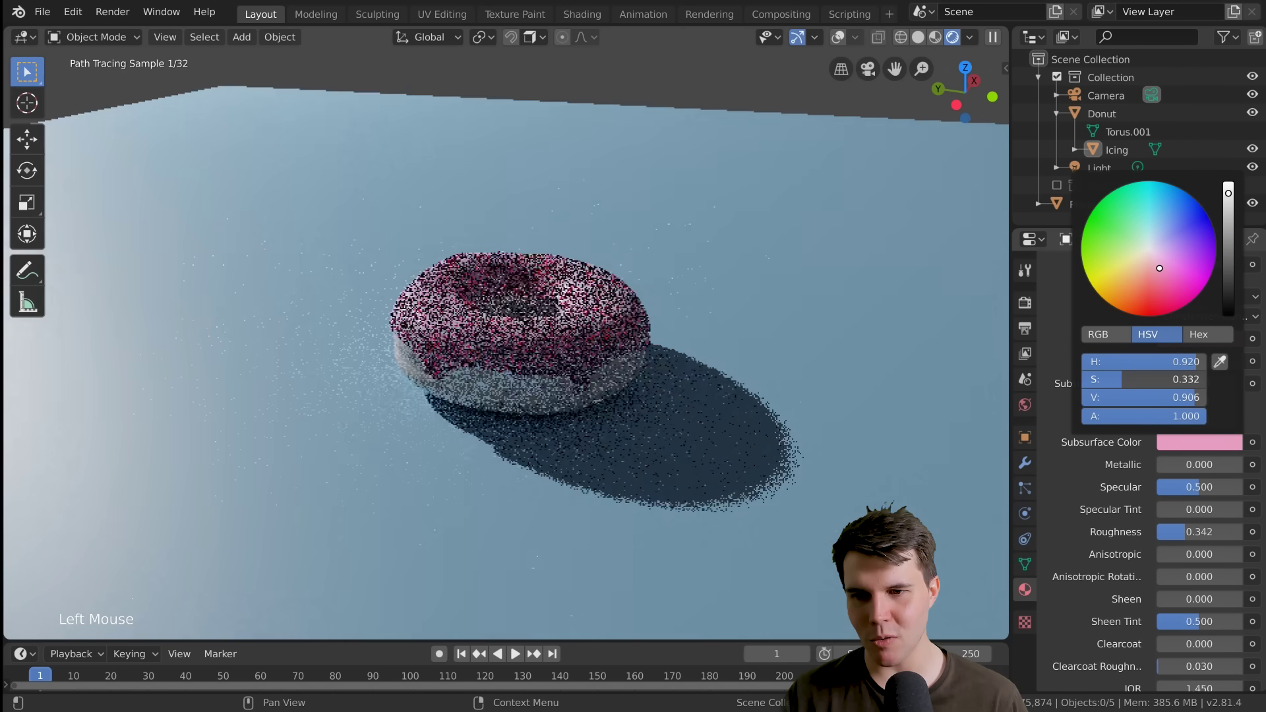
{"action": "scroll", "coordinate": [528, 329], "scroll_direction": "up", "scroll_amount": 2}
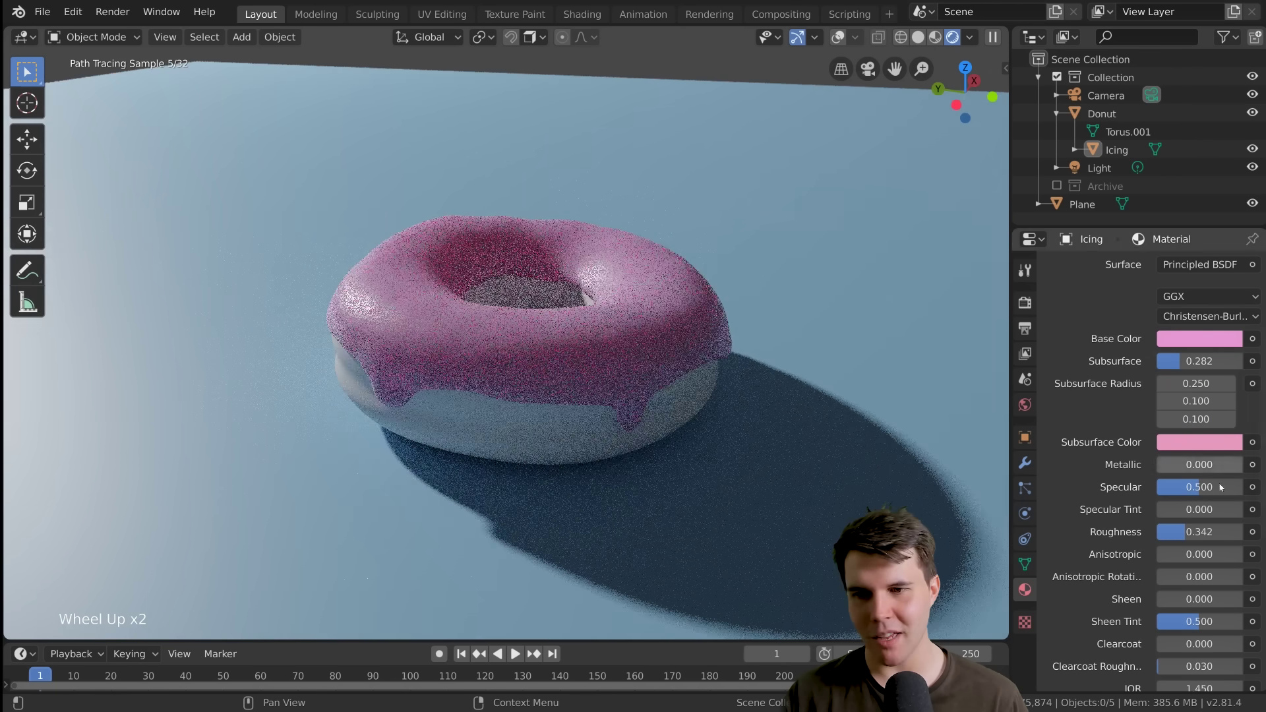
{"action": "left_click", "coordinate": [1215, 442]}
{"action": "left_click", "coordinate": [1165, 274]}
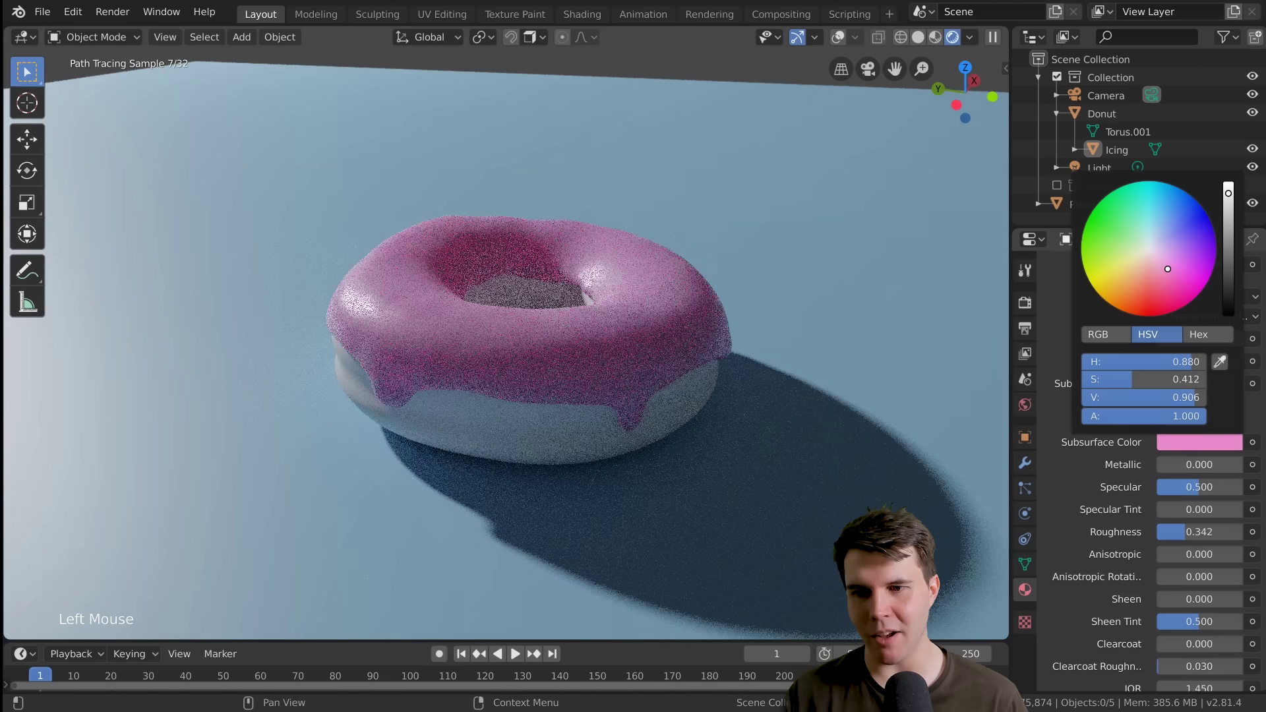
{"action": "left_click", "coordinate": [1182, 445]}
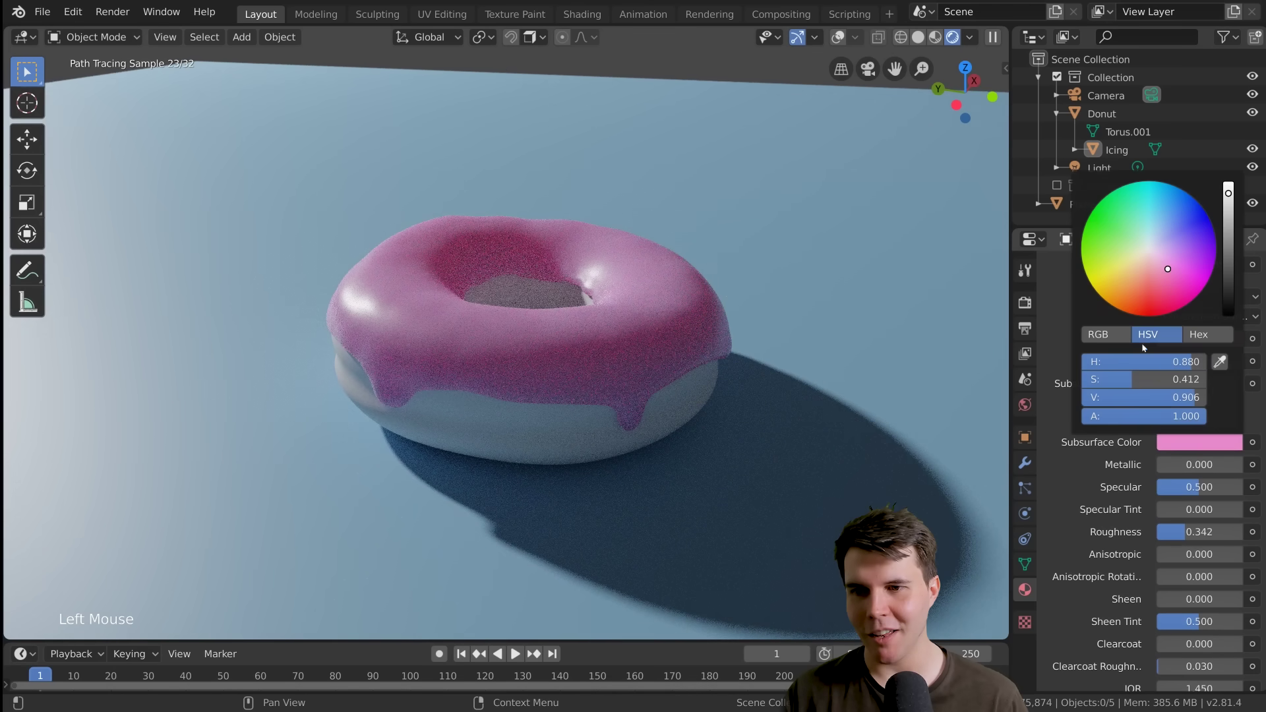
{"action": "left_click", "coordinate": [1159, 273]}
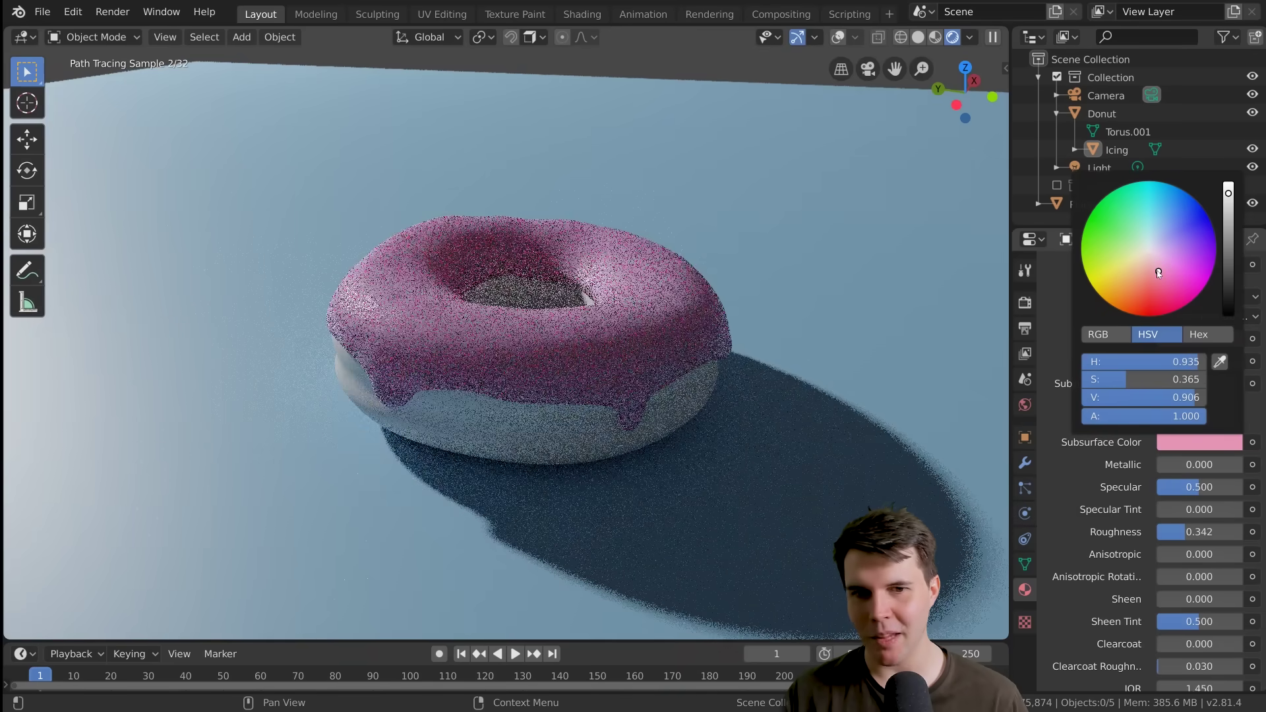
Step: Raise the icing's subsurface amount to 0.300
{"action": "double_click", "coordinate": [1198, 382]}
{"action": "type", "text": "0.25"}
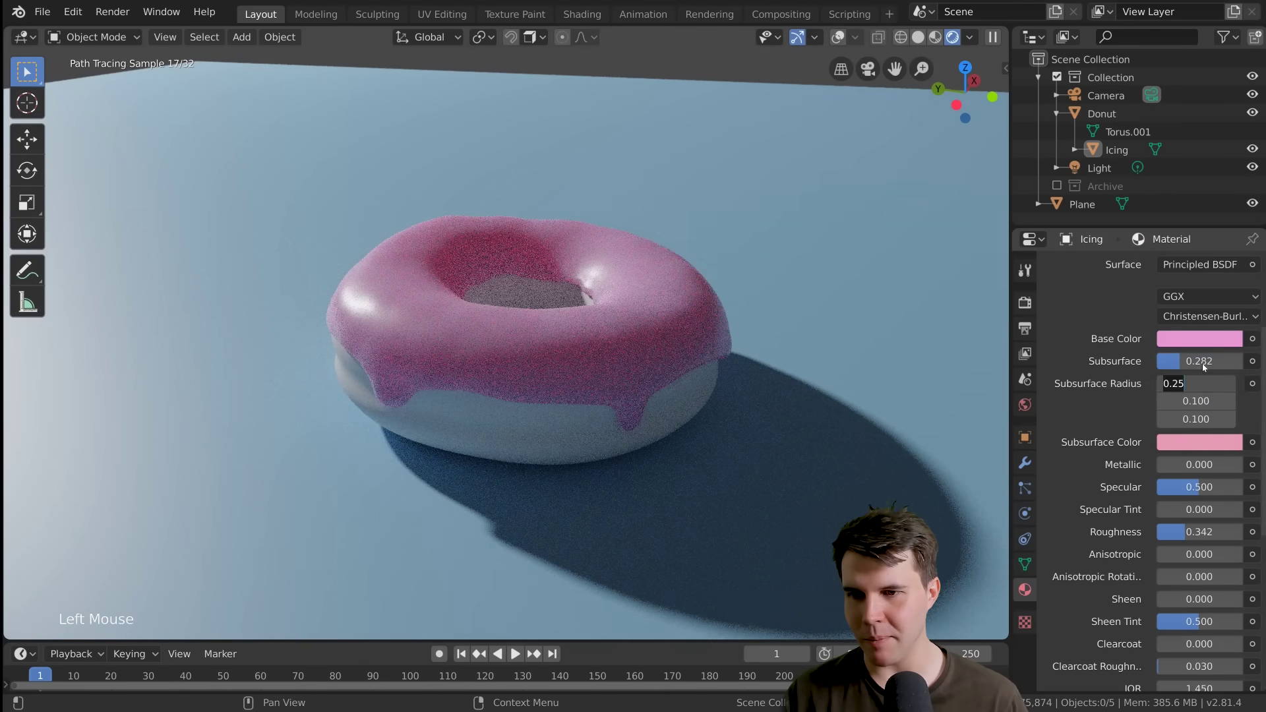
{"action": "left_click_drag", "start_coordinate": [1199, 361], "coordinate": [1207, 361]}
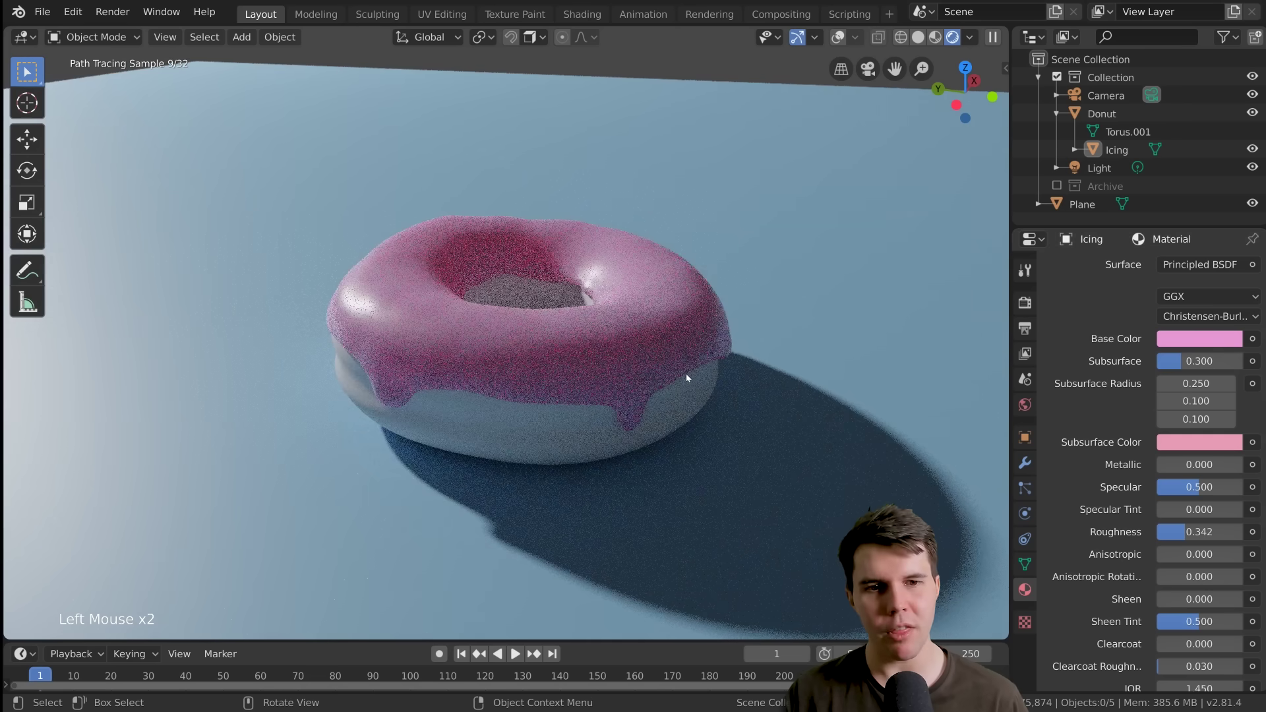
Step: Set the icing's second and third subsurface radius values to 0.150 and the first to 0.300
{"action": "double_click", "coordinate": [1199, 401]}
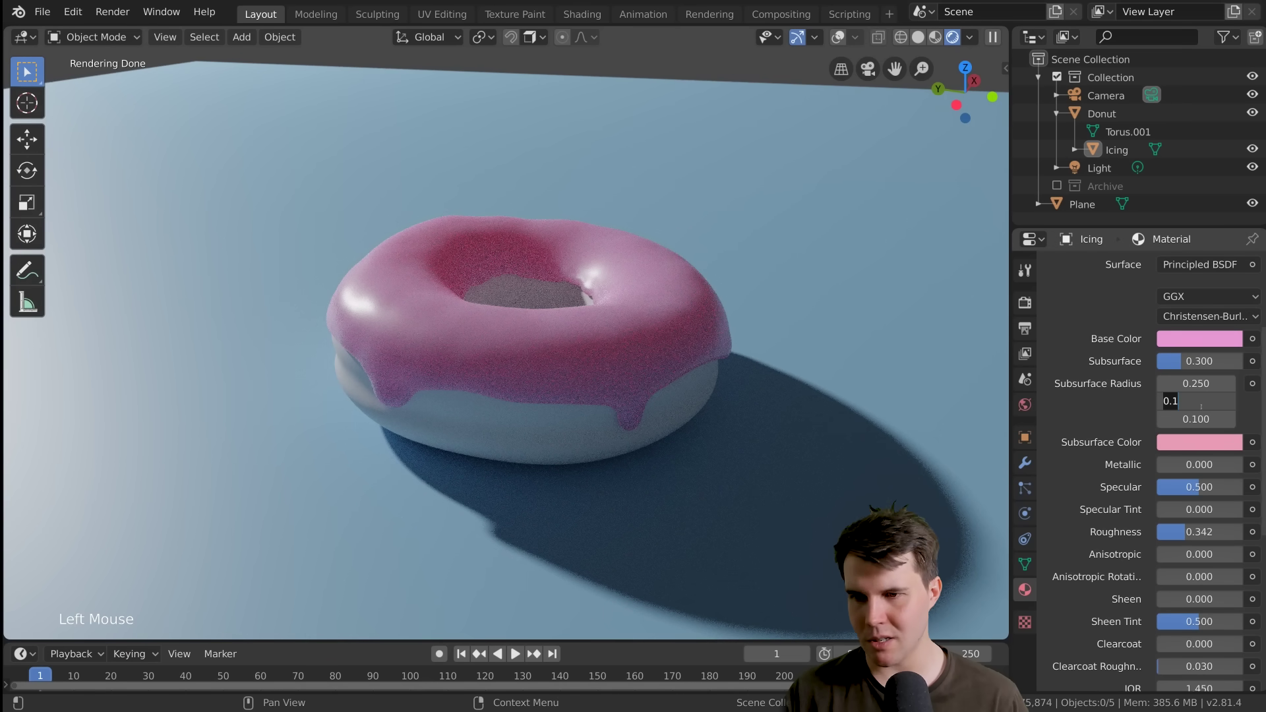
{"action": "type", "text": ".15"}
{"action": "key", "text": "Tab"}
{"action": "type", "text": ".15"}
{"action": "key", "text": "Return"}
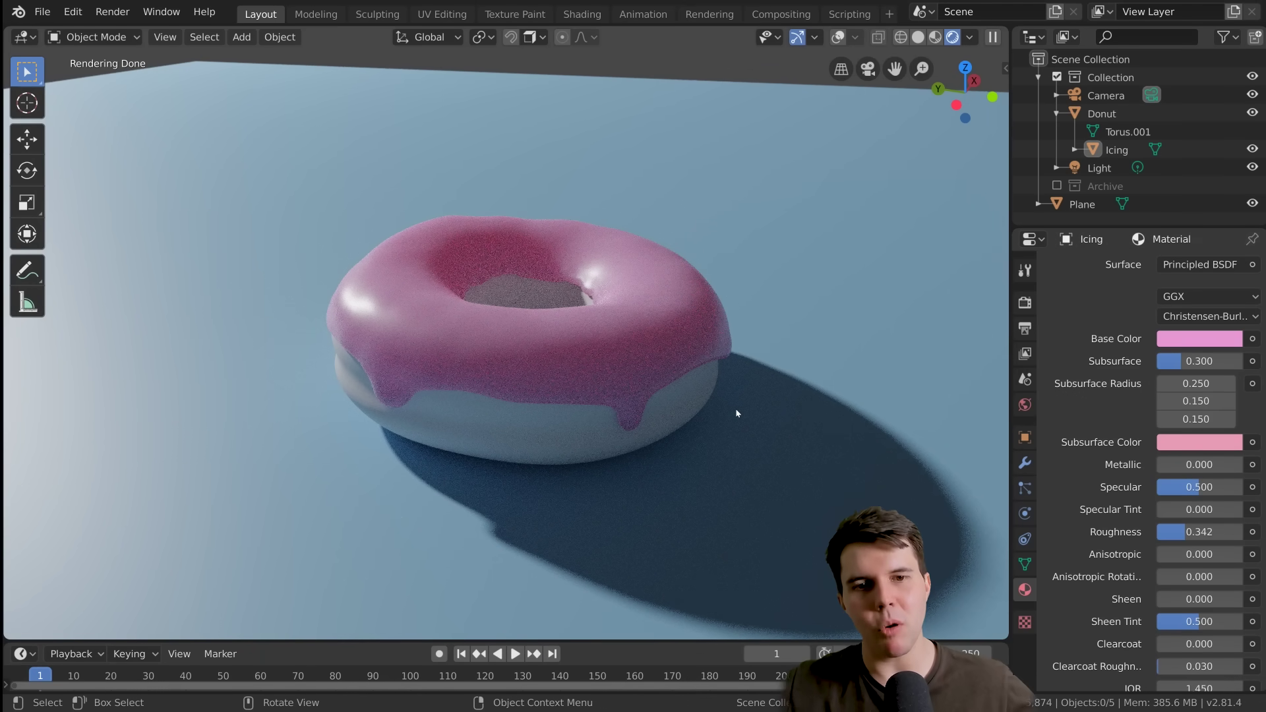
{"action": "middle_click_drag", "start_coordinate": [703, 399], "coordinate": [749, 395]}
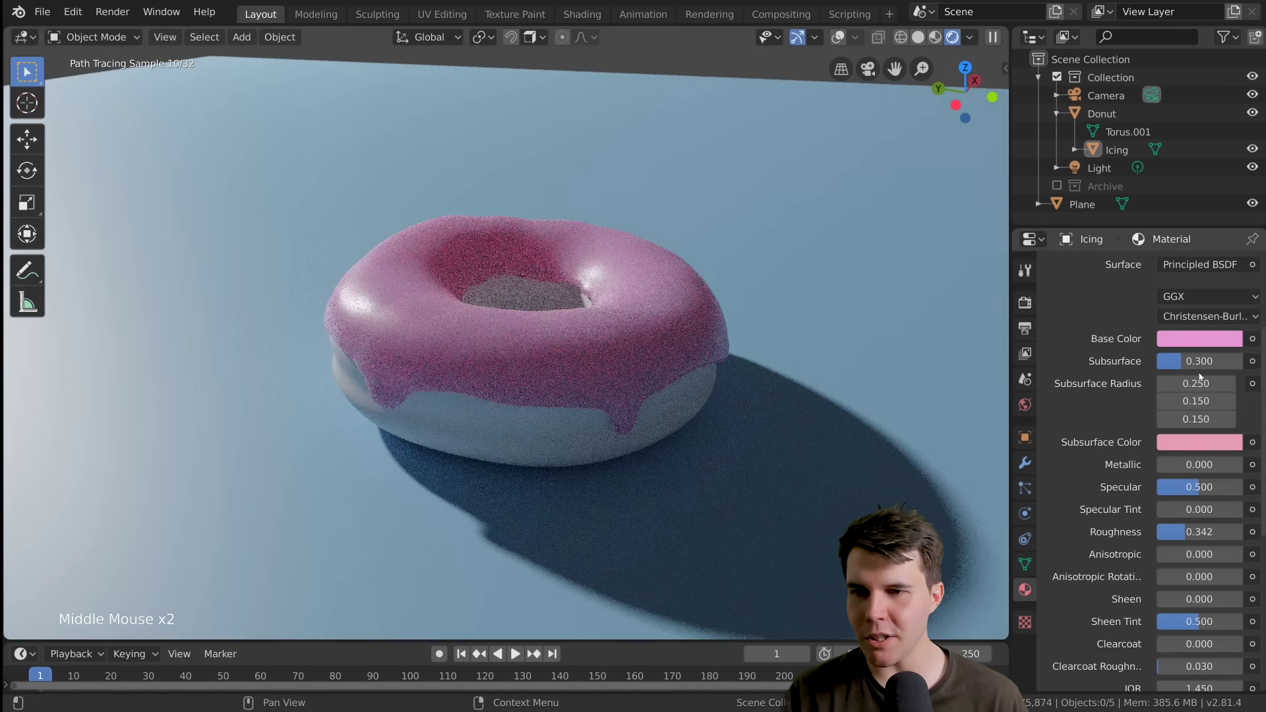
{"action": "left_click", "coordinate": [1196, 383]}
{"action": "type", "text": ".3"}
{"action": "key", "text": "Return"}
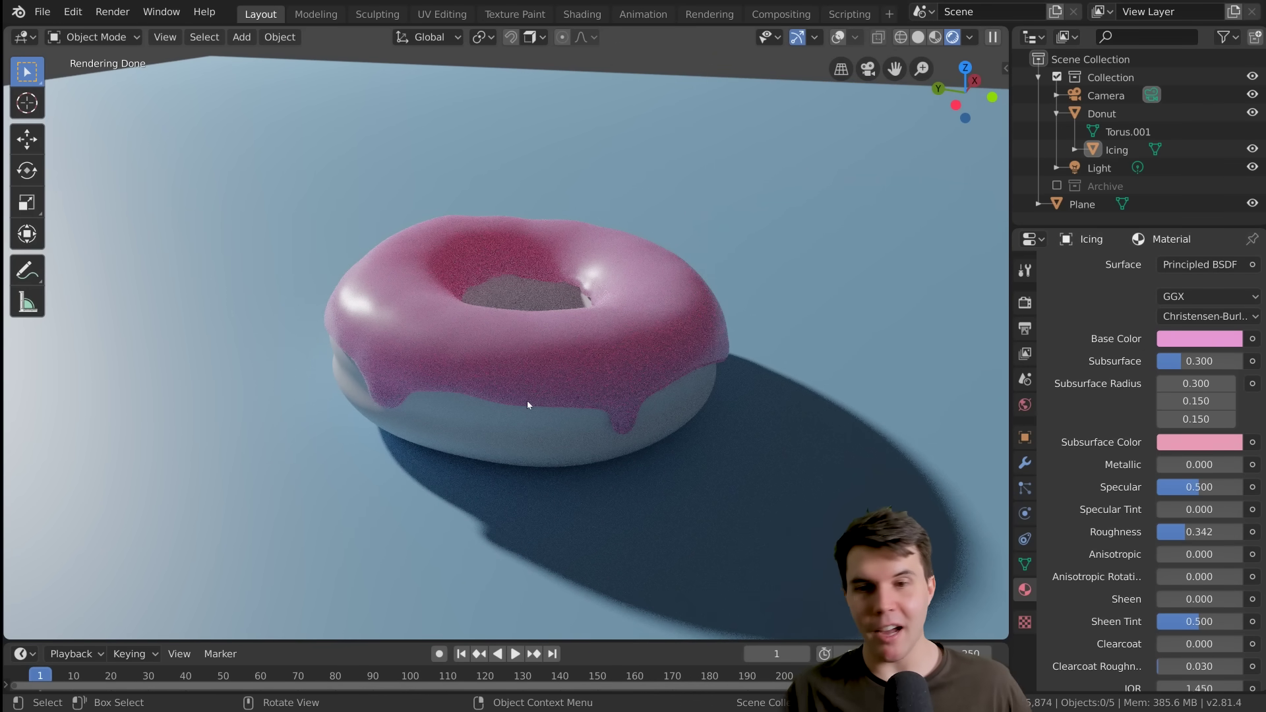
{"action": "middle_click_drag", "start_coordinate": [564, 432], "coordinate": [578, 442]}
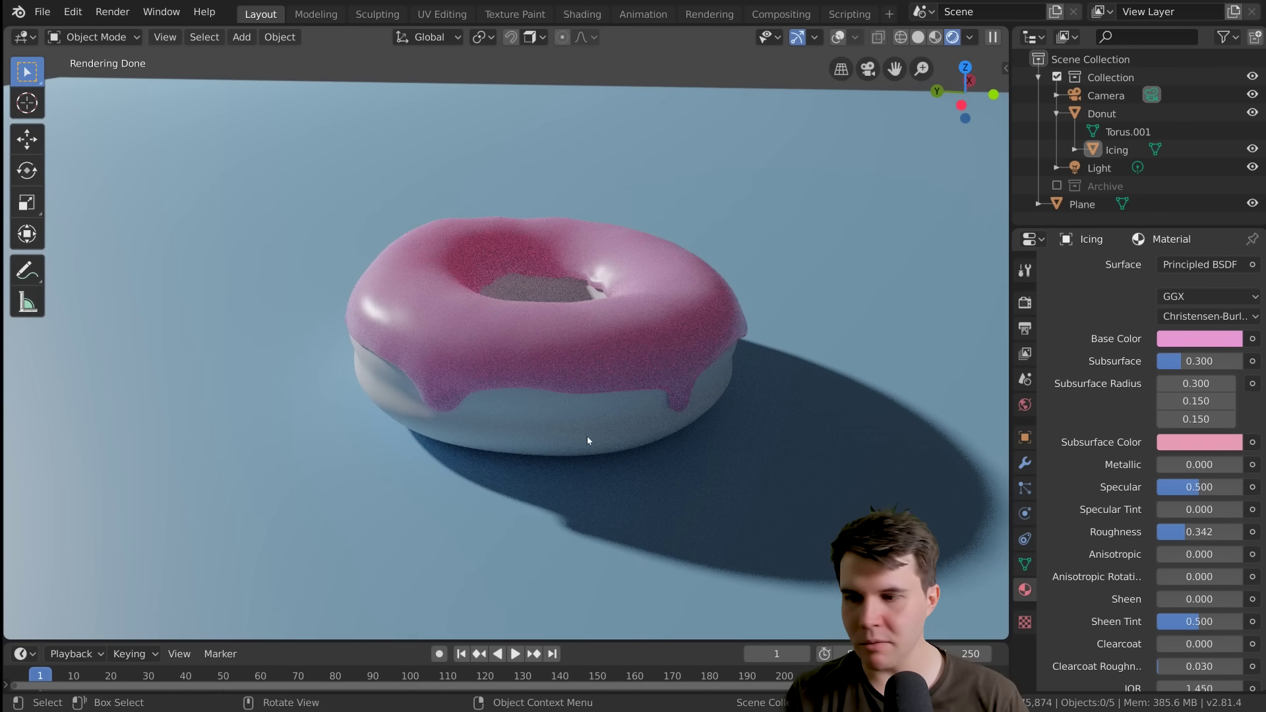
Step: Select the donut base and turn the viewport overlays back on, comparing the scene with and without them
{"action": "left_click", "coordinate": [587, 438]}
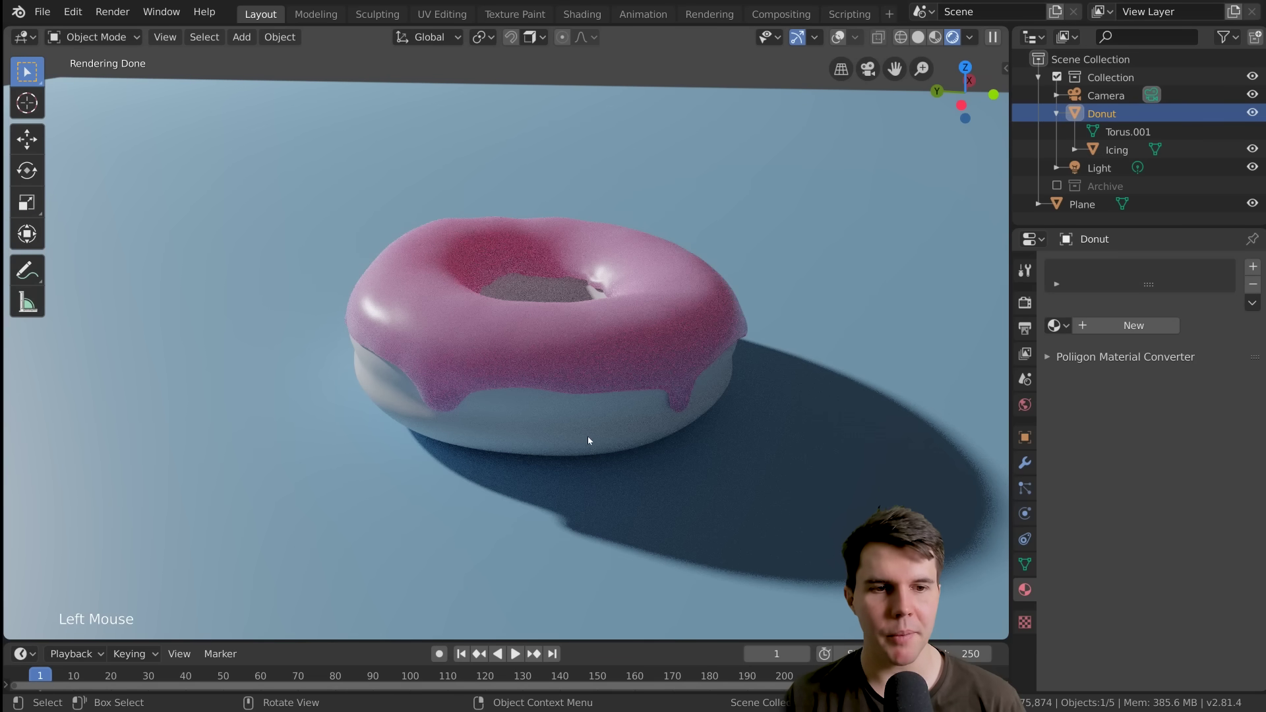
{"action": "left_click", "coordinate": [838, 37]}
{"action": "middle_click_drag", "start_coordinate": [838, 44], "coordinate": [842, 51]}
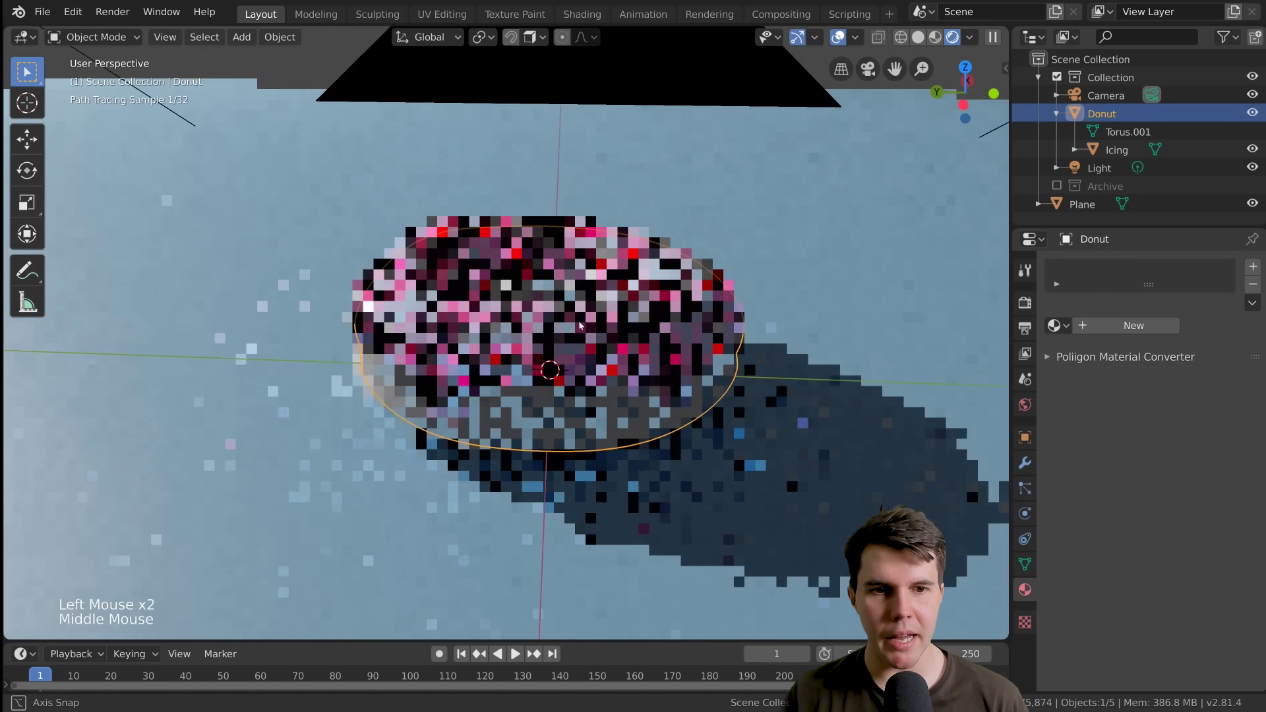
{"action": "left_click", "coordinate": [842, 51]}
{"action": "left_click", "coordinate": [838, 37]}
{"action": "left_click", "coordinate": [838, 37]}
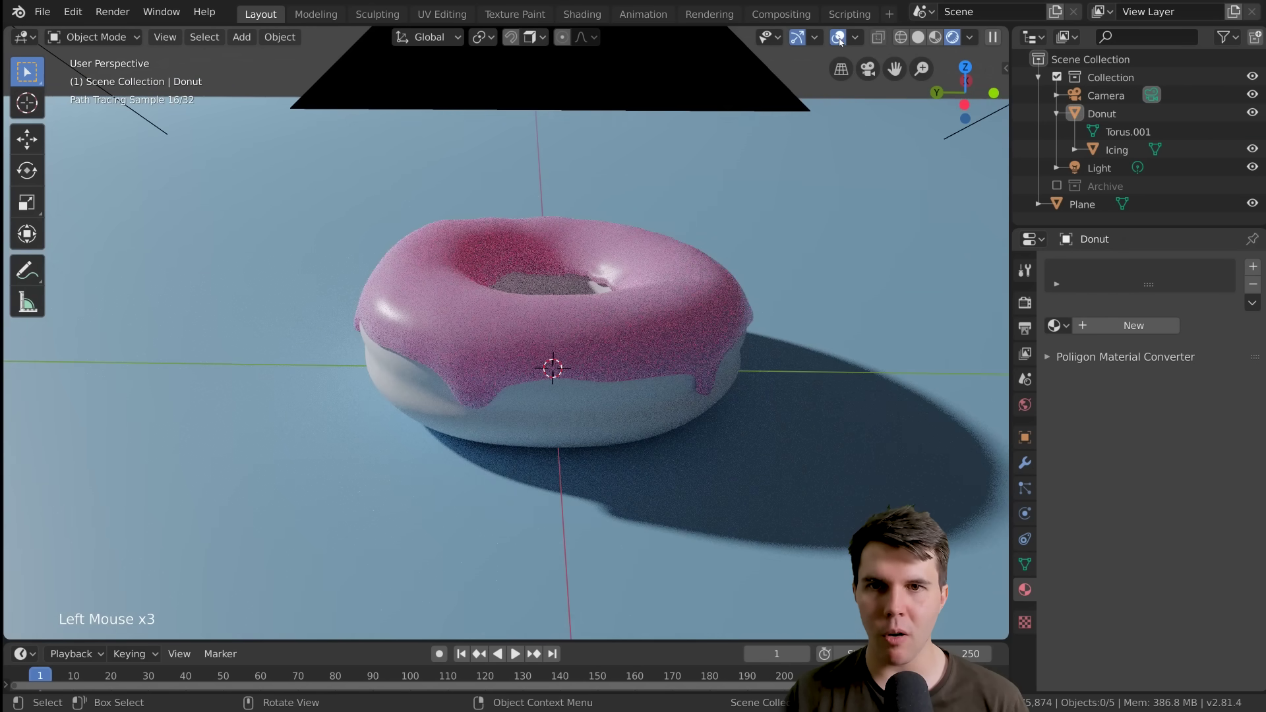
{"action": "left_click", "coordinate": [838, 37]}
{"action": "left_click", "coordinate": [838, 36]}
{"action": "scroll", "coordinate": [766, 314], "scroll_direction": "down", "scroll_amount": 8}
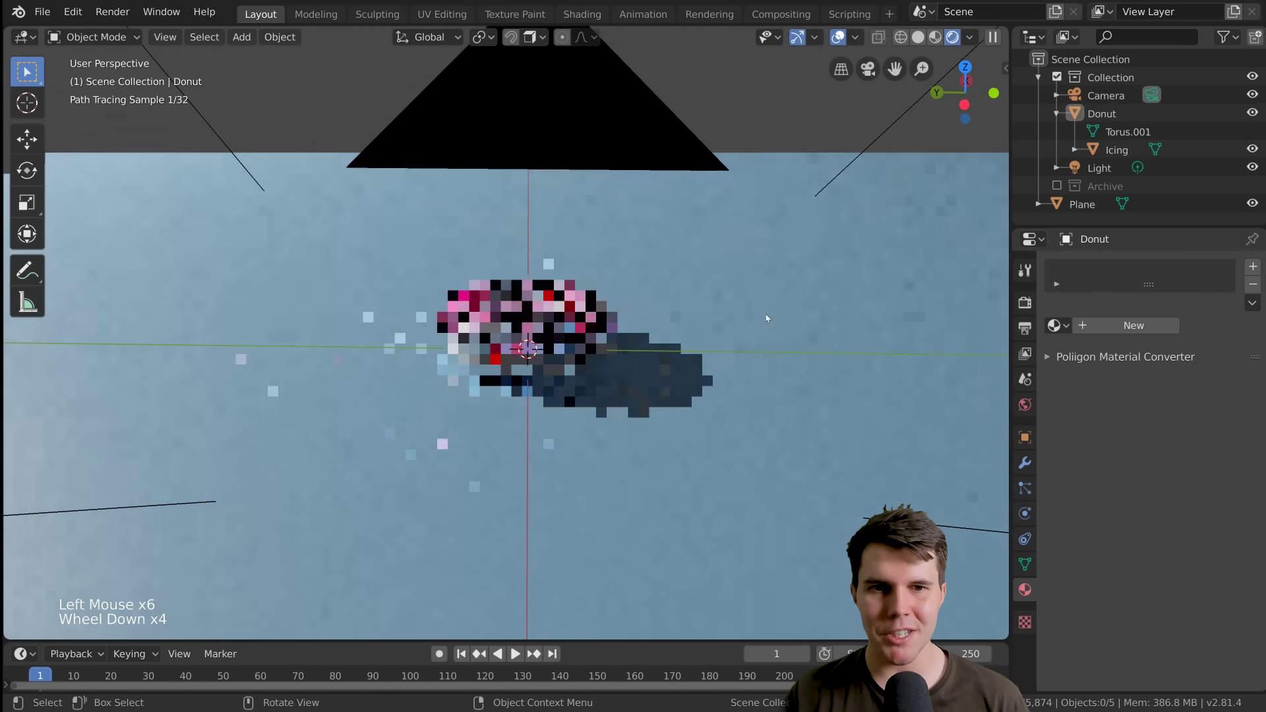
Step: Select the ground plane and the icing in turn to check their selection outlines with overlays shown
{"action": "left_click", "coordinate": [459, 177]}
{"action": "left_click", "coordinate": [200, 252]}
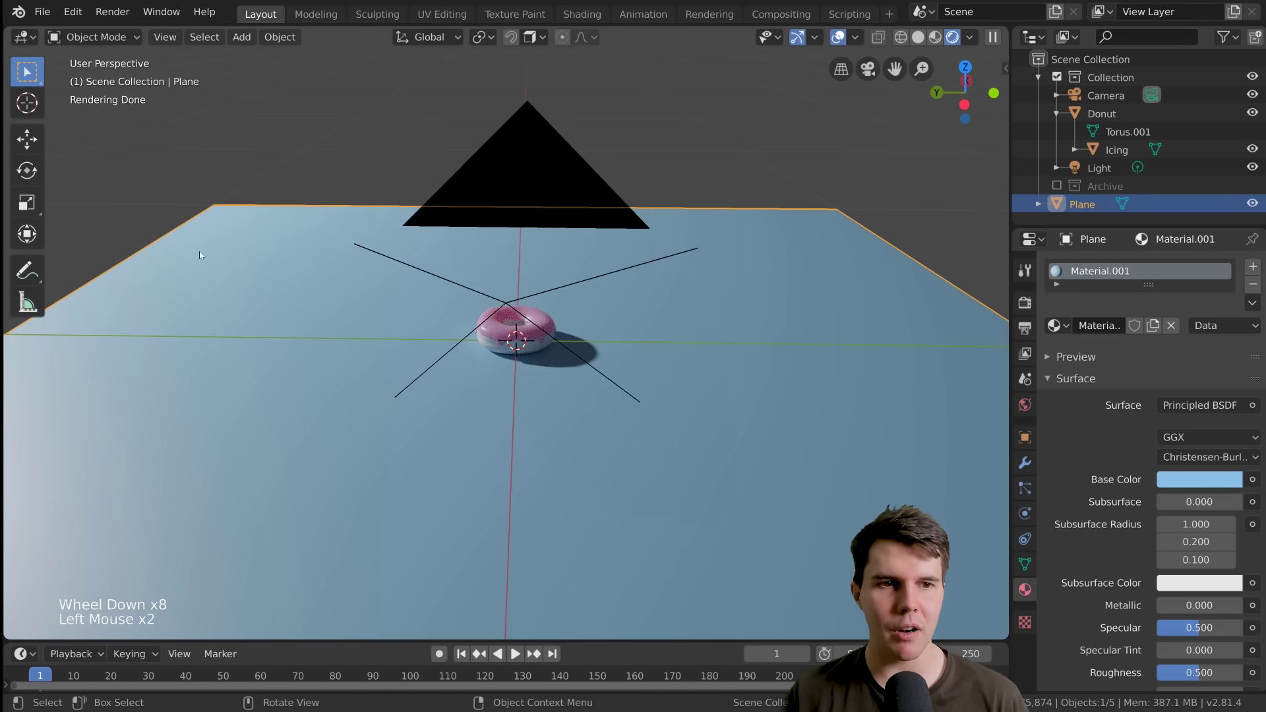
{"action": "scroll", "coordinate": [594, 264], "scroll_direction": "up", "scroll_amount": 4}
{"action": "left_click", "coordinate": [541, 296]}
{"action": "scroll", "coordinate": [563, 260], "scroll_direction": "up", "scroll_amount": 3}
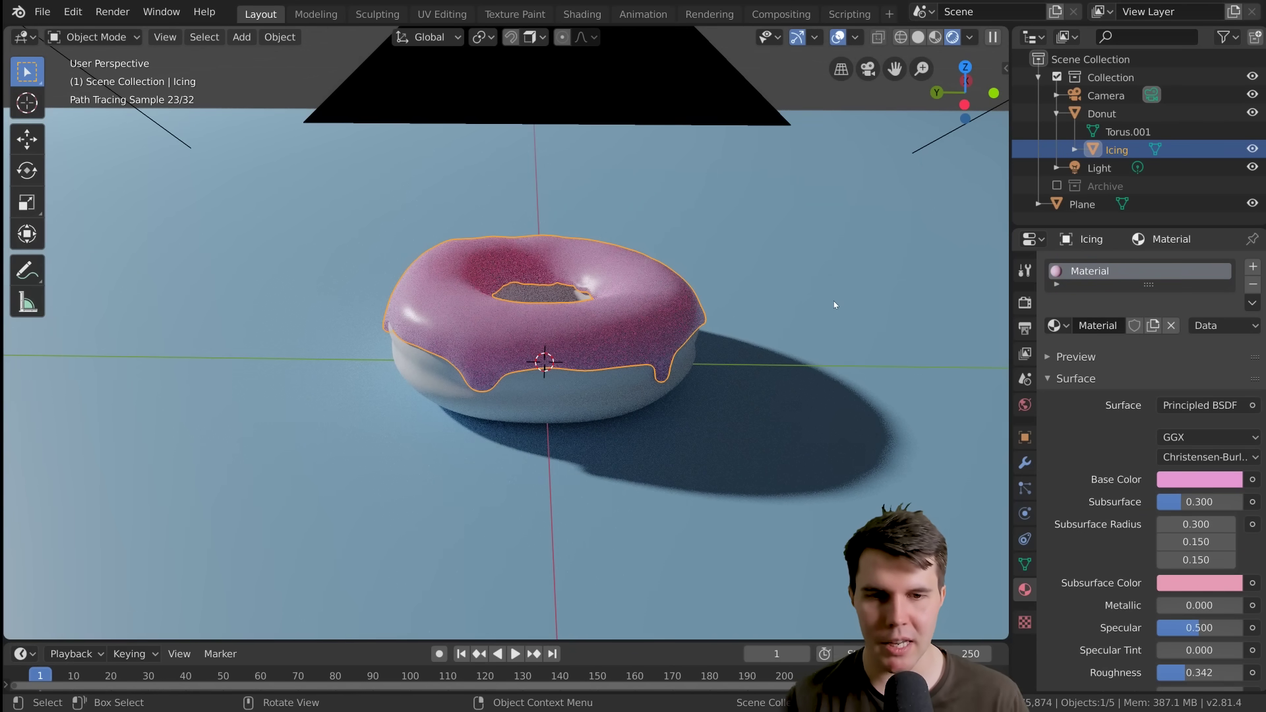
Step: Select the donut base and compare its outline with overlays hidden and shown, leaving the overlays on
{"action": "left_click", "coordinate": [838, 39]}
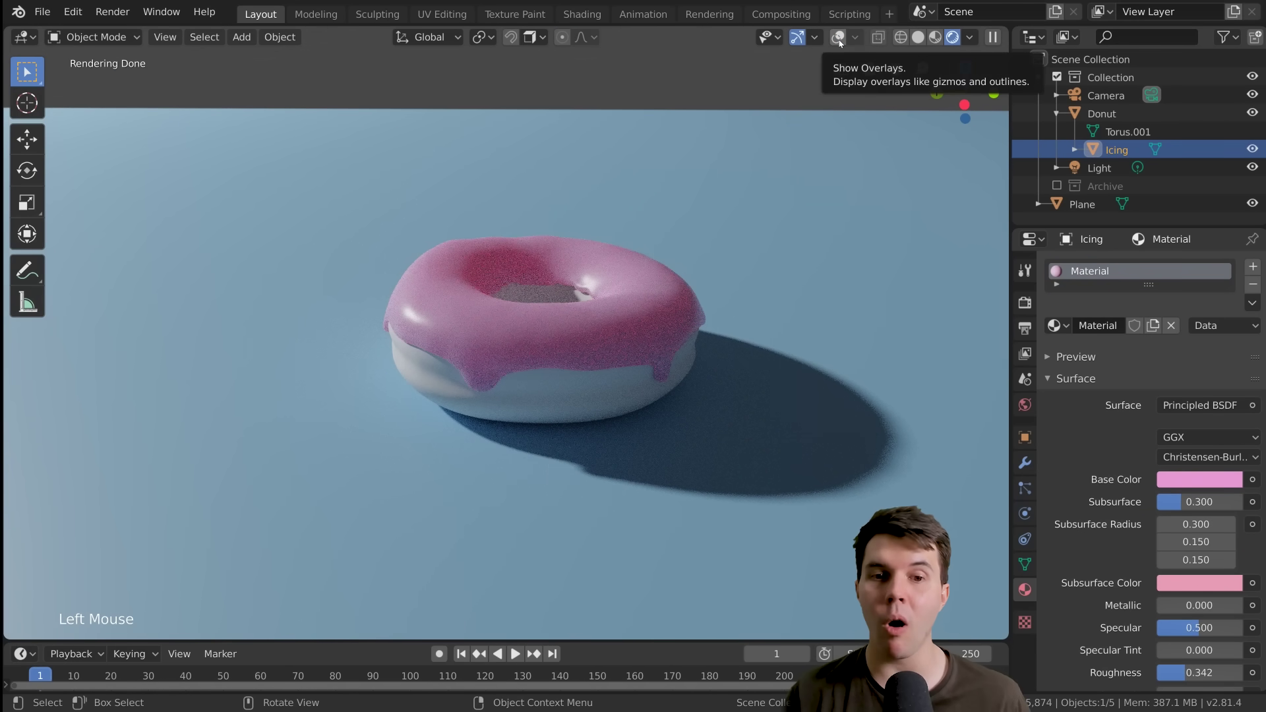
{"action": "left_click", "coordinate": [839, 39]}
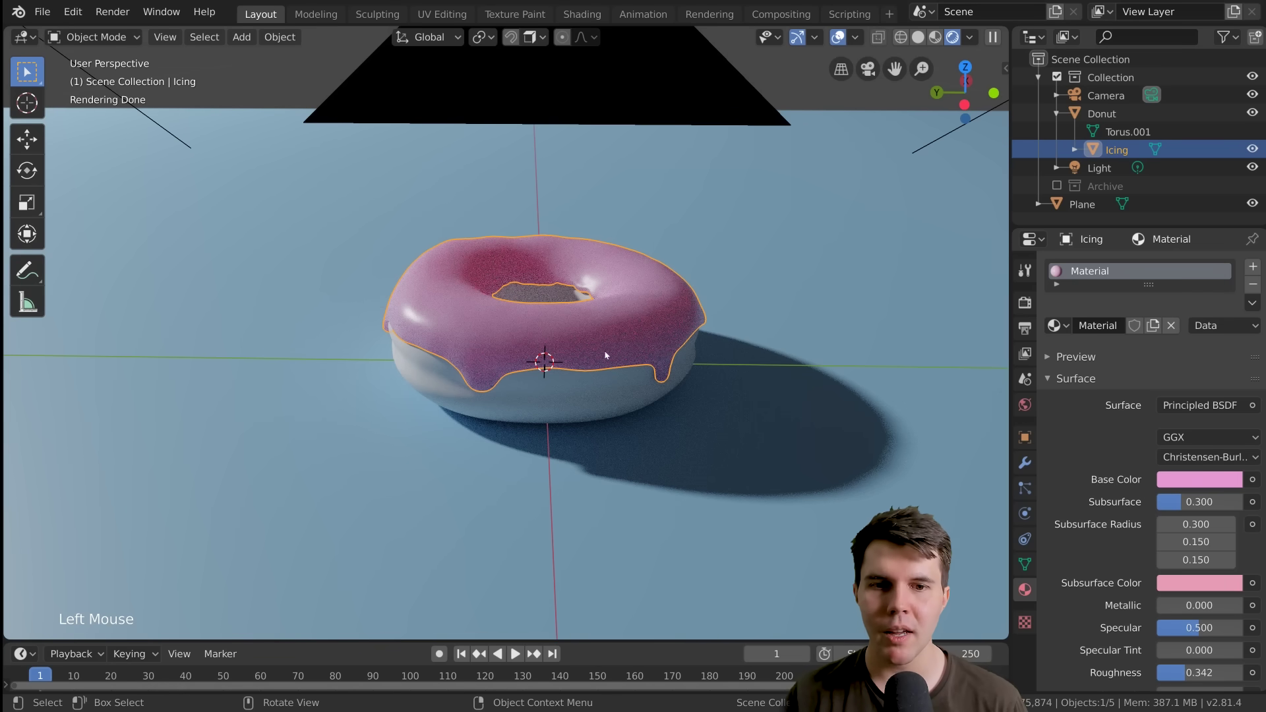
{"action": "left_click", "coordinate": [585, 377]}
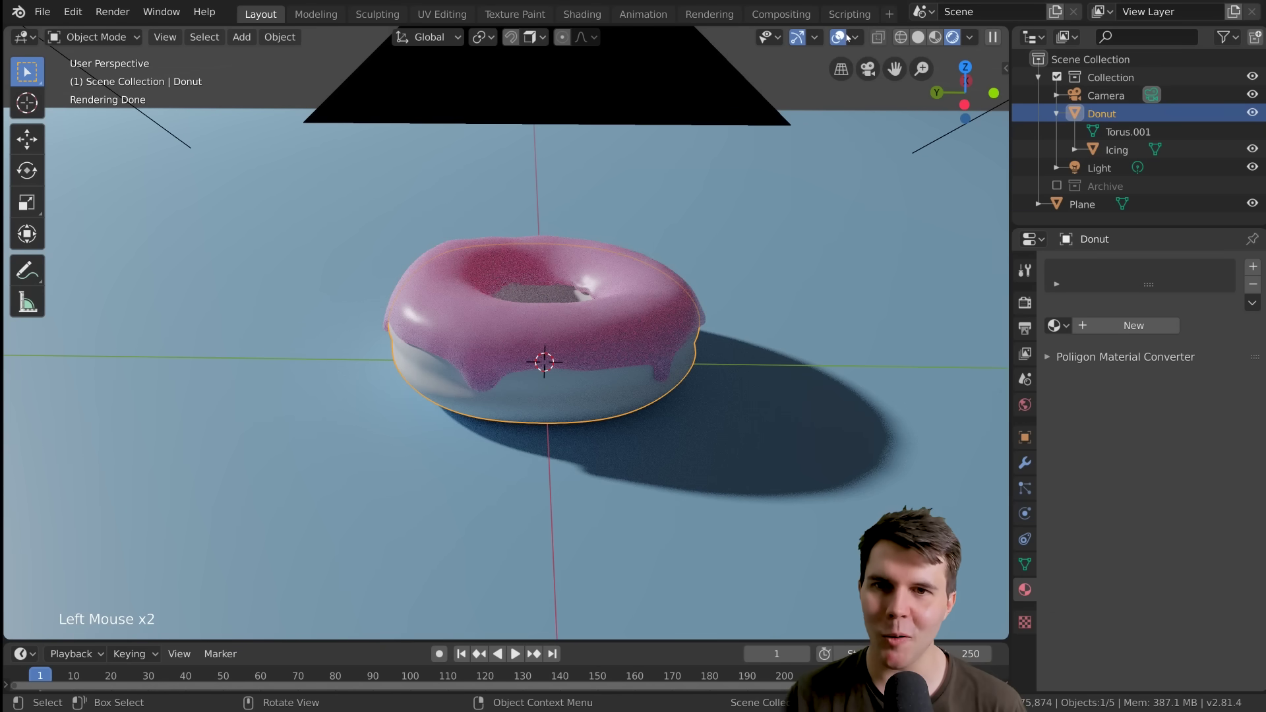
{"action": "left_click", "coordinate": [839, 39]}
{"action": "left_click", "coordinate": [839, 38]}
{"action": "left_click", "coordinate": [838, 38]}
{"action": "scroll", "coordinate": [710, 201], "scroll_direction": "up", "scroll_amount": 2}
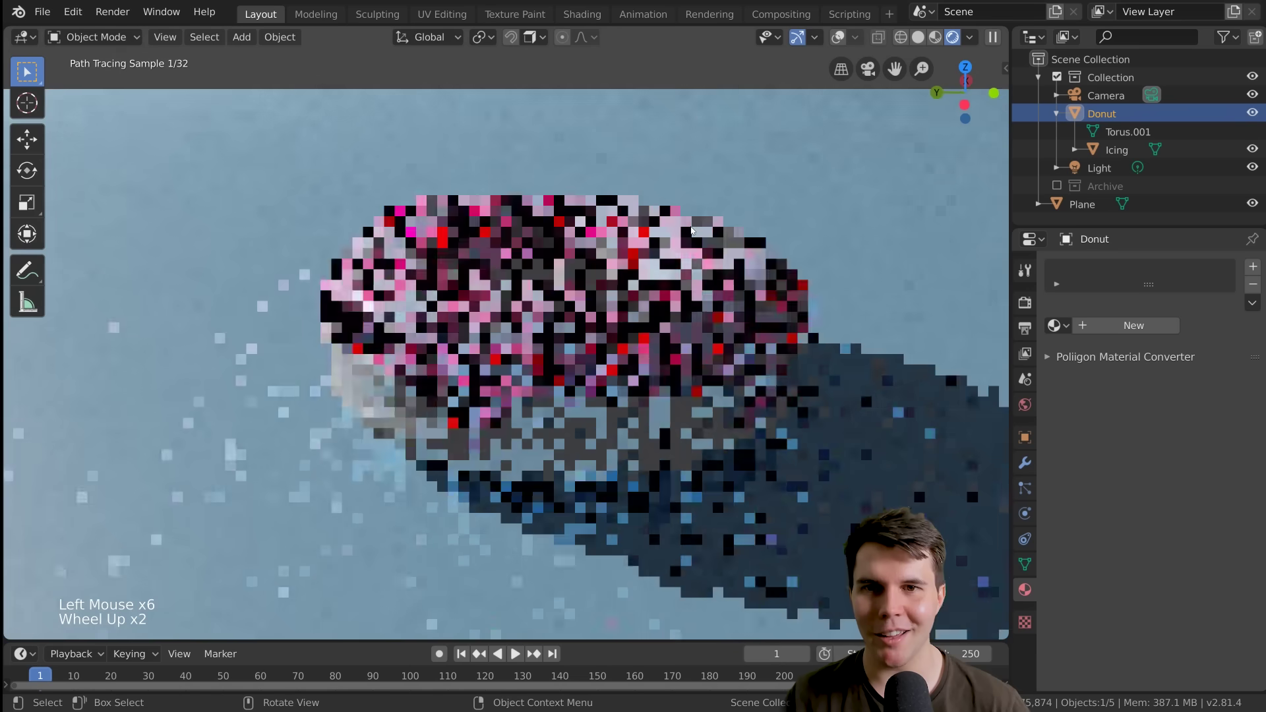
{"action": "middle_click_drag", "start_coordinate": [554, 350], "coordinate": [850, 41]}
{"action": "left_click", "coordinate": [849, 39]}
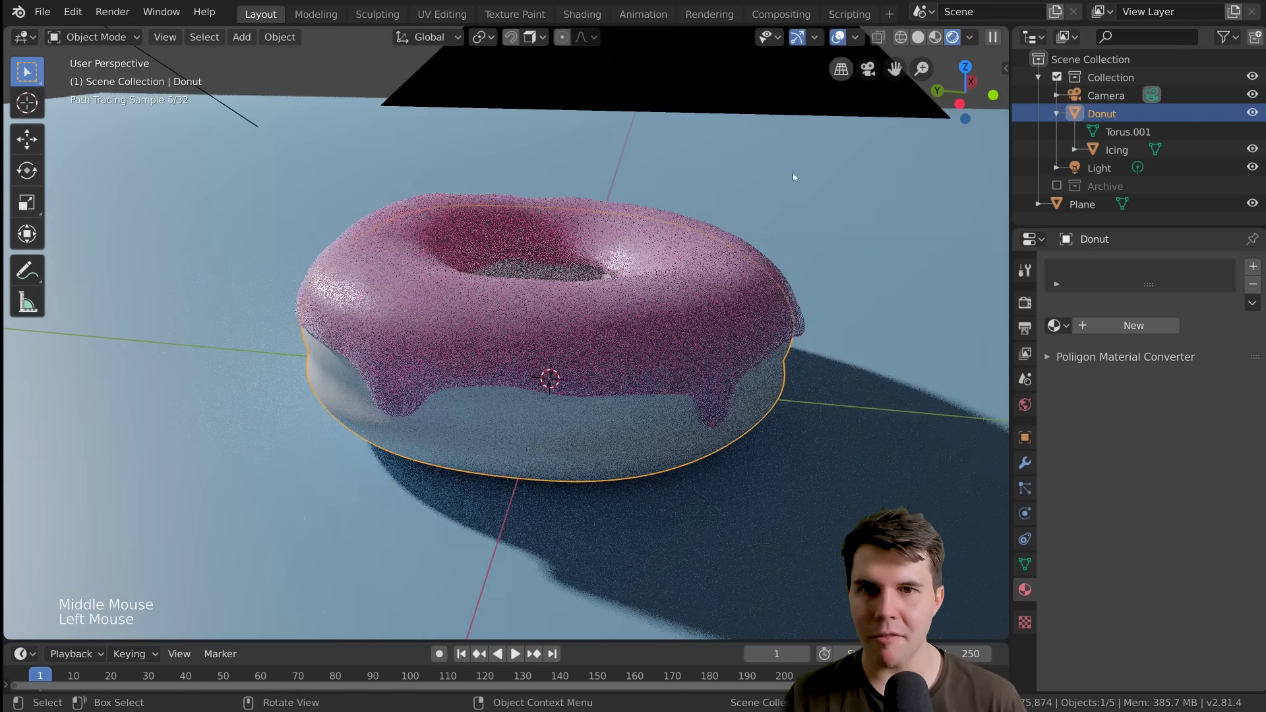
Step: Add a new material to the donut base
{"action": "middle_click_drag", "start_coordinate": [726, 393], "coordinate": [646, 356]}
{"action": "scroll", "coordinate": [676, 382], "scroll_direction": "up", "scroll_amount": 2}
{"action": "scroll", "coordinate": [647, 357], "scroll_direction": "down", "scroll_amount": 1}
{"action": "left_click", "coordinate": [1136, 325]}
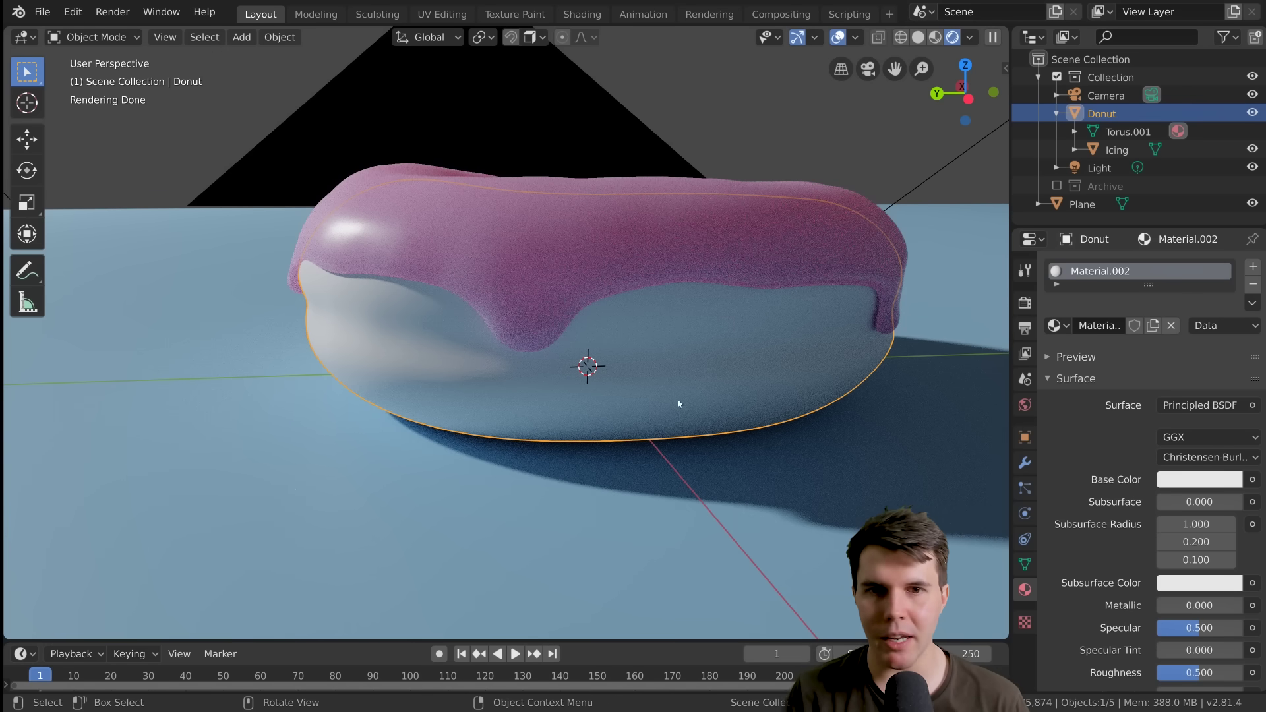
Step: Set the base color of the donut base's material to a light orange-tan dough color
{"action": "middle_click_drag", "start_coordinate": [678, 402], "coordinate": [623, 364]}
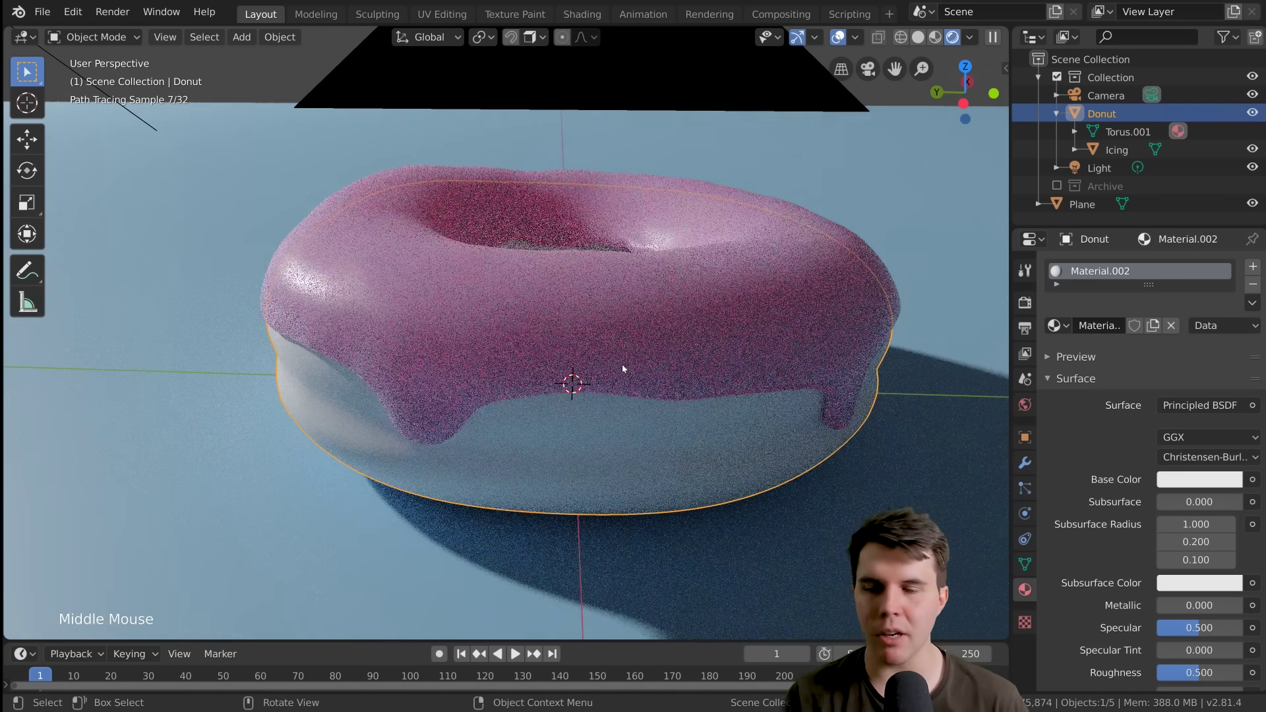
{"action": "scroll", "coordinate": [695, 432], "scroll_direction": "down", "scroll_amount": 2}
{"action": "left_click", "coordinate": [1200, 479]}
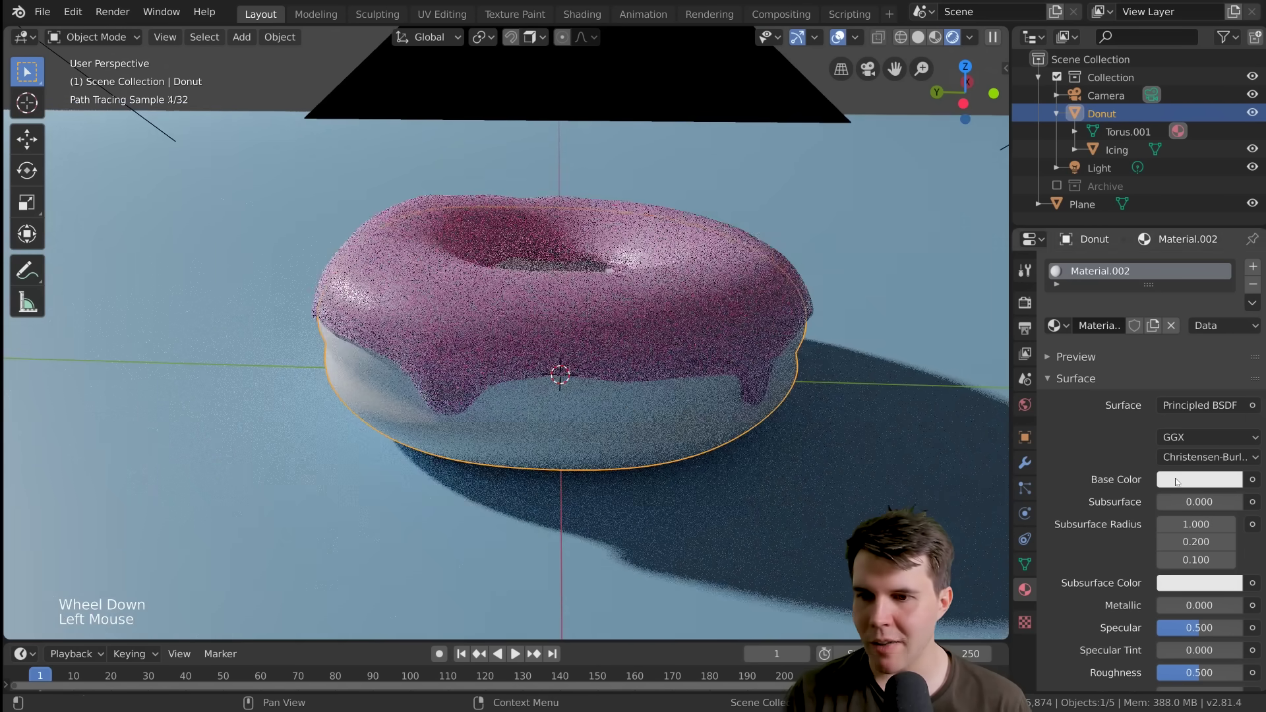
{"action": "left_click", "coordinate": [1133, 314]}
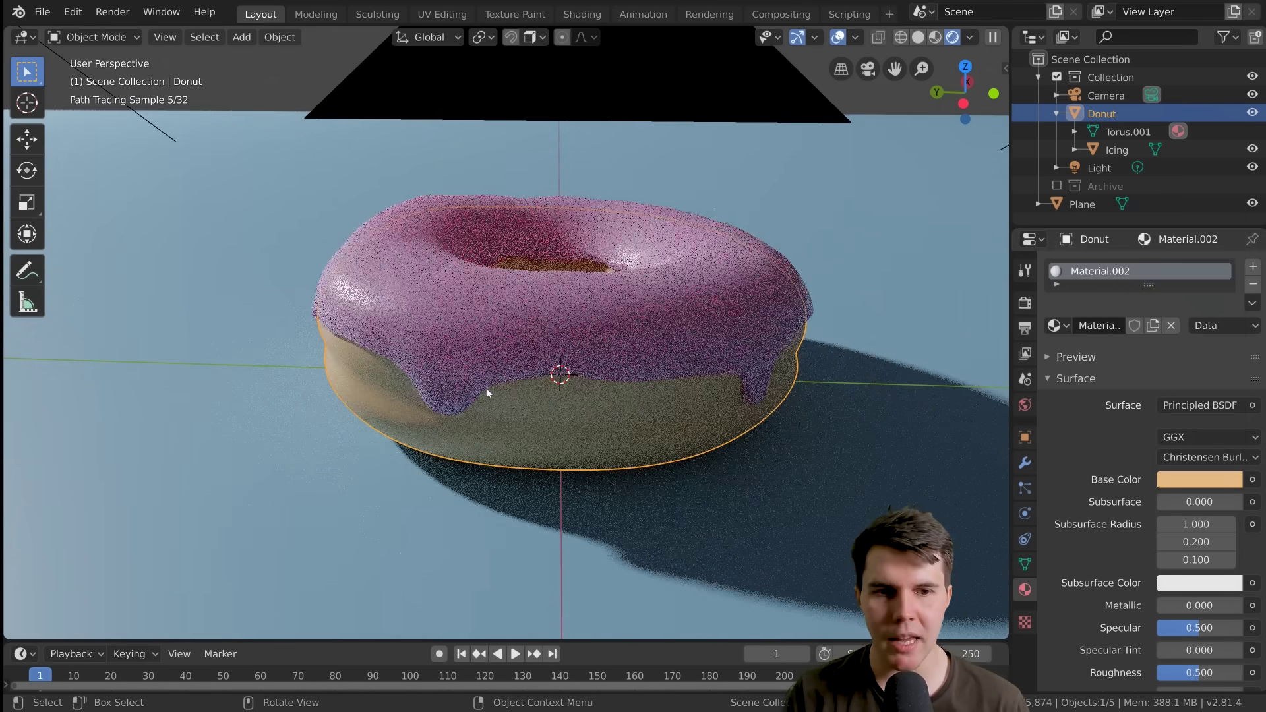
{"action": "middle_click_drag", "start_coordinate": [824, 396], "coordinate": [772, 376]}
{"action": "left_click", "coordinate": [1210, 479]}
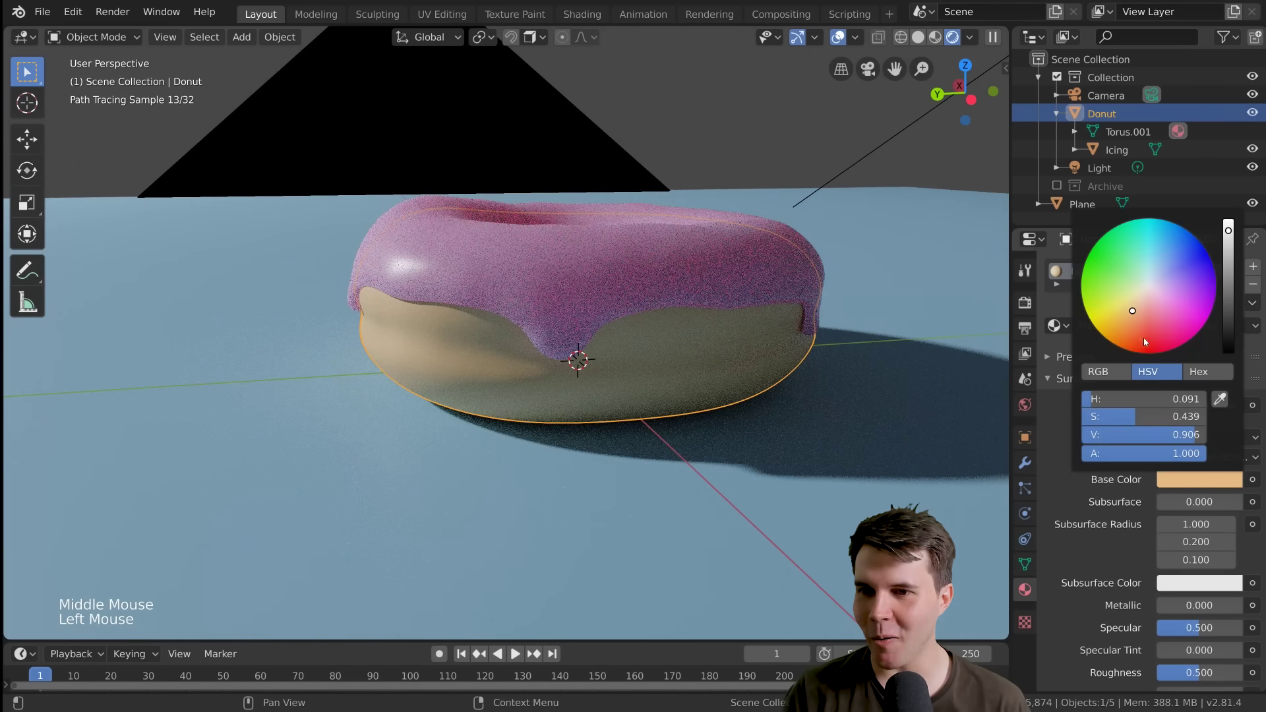
{"action": "left_click", "coordinate": [1134, 314]}
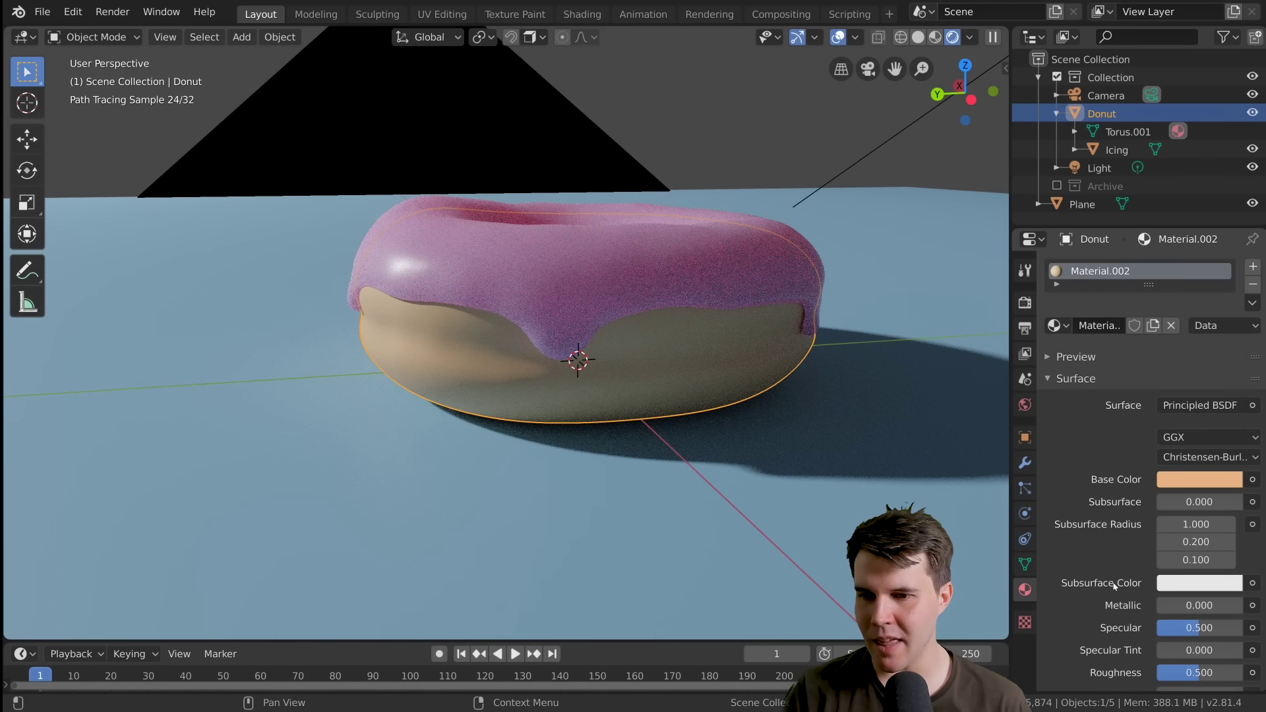
Step: Set the dough material's subsurface to 0.105 and its subsurface color to pale tan with hue 0.083 and saturation 0.302
{"action": "scroll", "coordinate": [1069, 587], "scroll_direction": "down", "scroll_amount": 7}
{"action": "left_click_drag", "start_coordinate": [1180, 410], "coordinate": [1197, 410]}
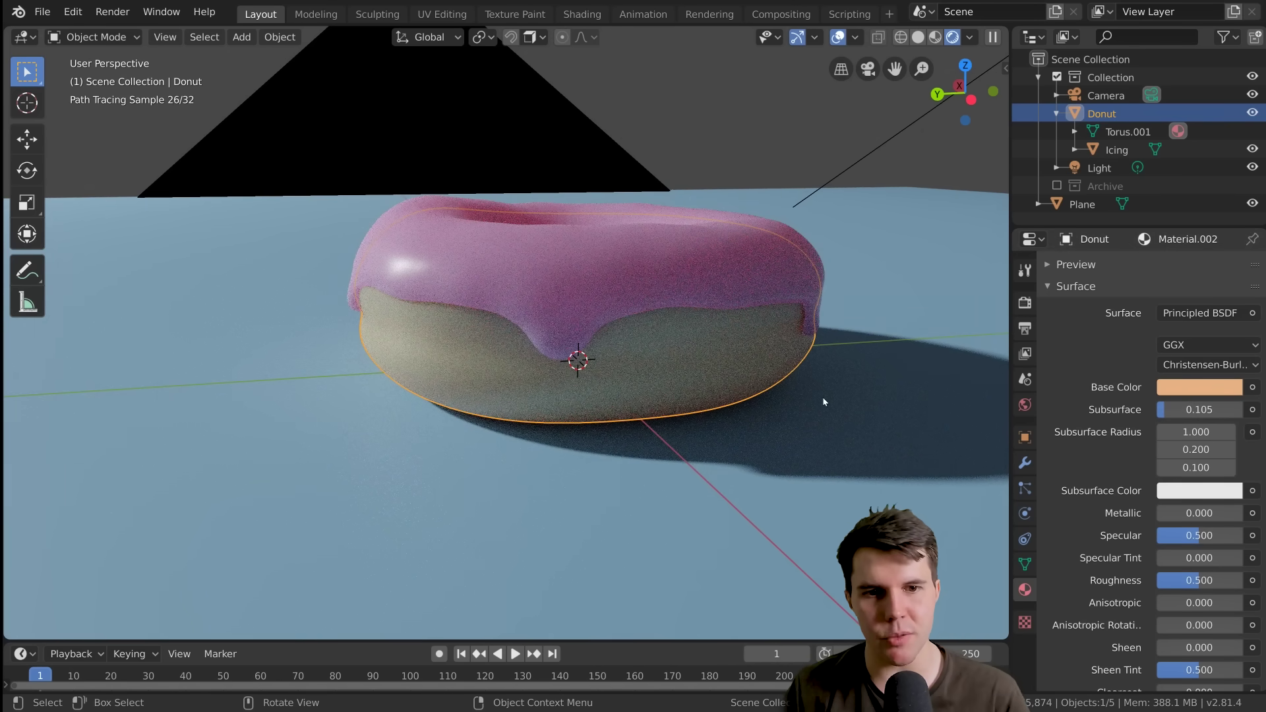
{"action": "left_click", "coordinate": [1199, 491]}
{"action": "left_click", "coordinate": [1138, 314]}
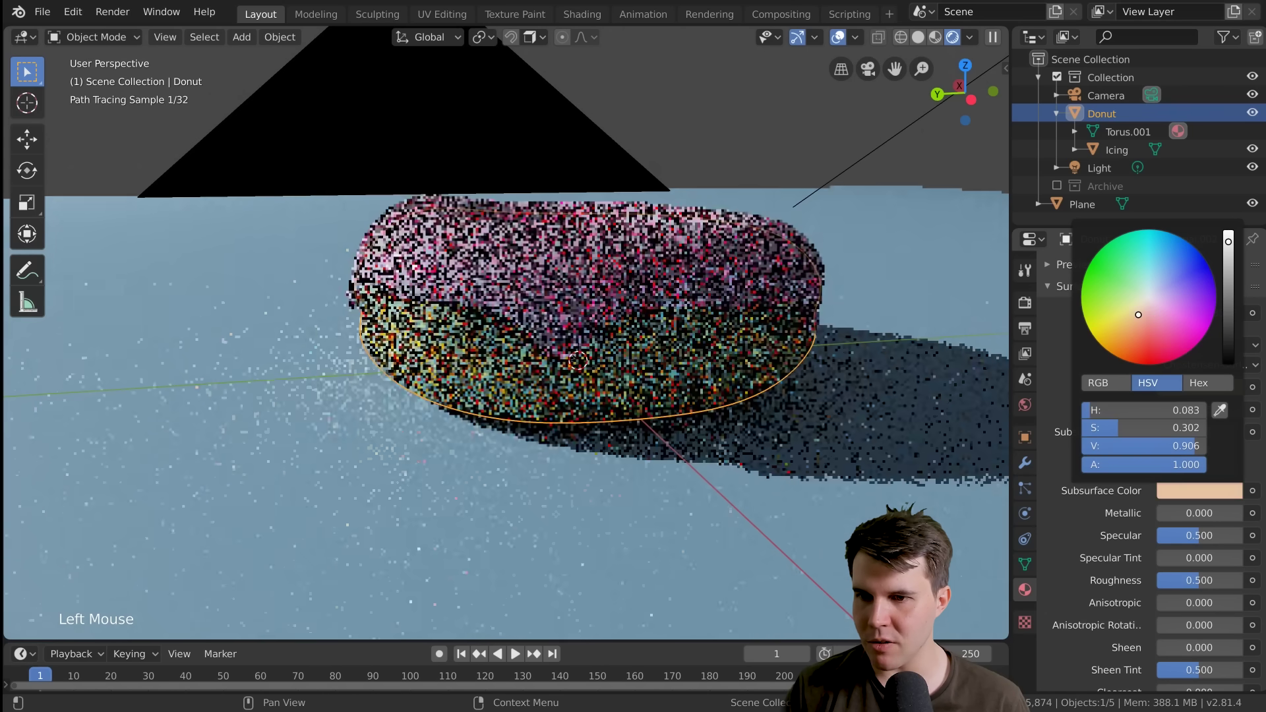
Step: Set the first and second subsurface radius values of the dough material to 0.100
{"action": "left_click", "coordinate": [1200, 432]}
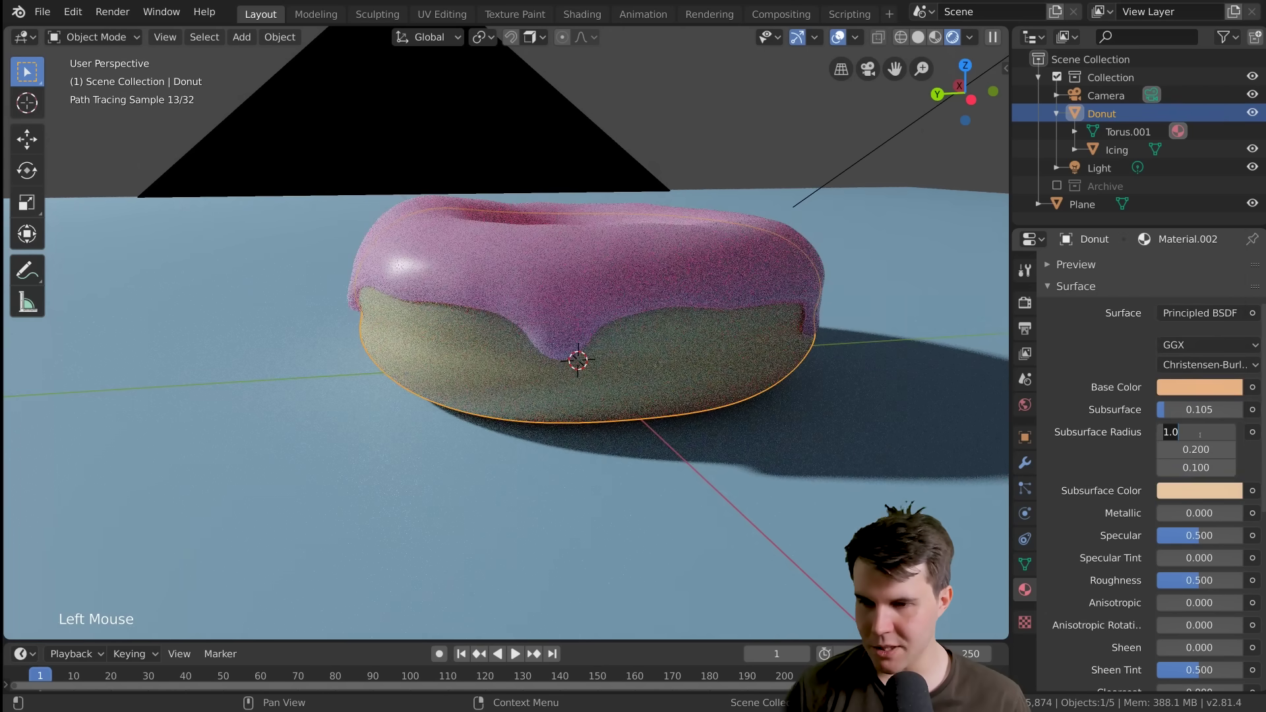
{"action": "type", "text": ".1"}
{"action": "key", "text": "Tab"}
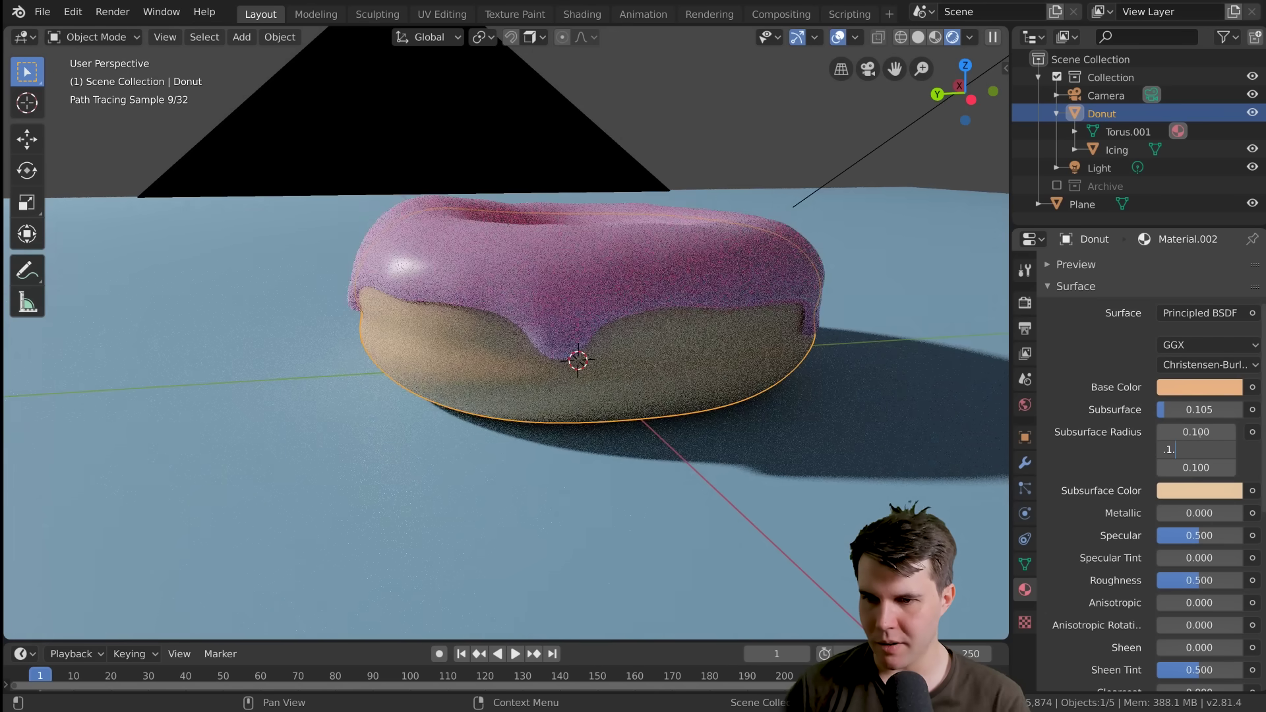
{"action": "type", "text": ".1"}
{"action": "key", "text": "Return"}
{"action": "middle_click_drag", "start_coordinate": [659, 412], "coordinate": [646, 404]}
{"action": "scroll", "coordinate": [643, 402], "scroll_direction": "down", "scroll_amount": 2}
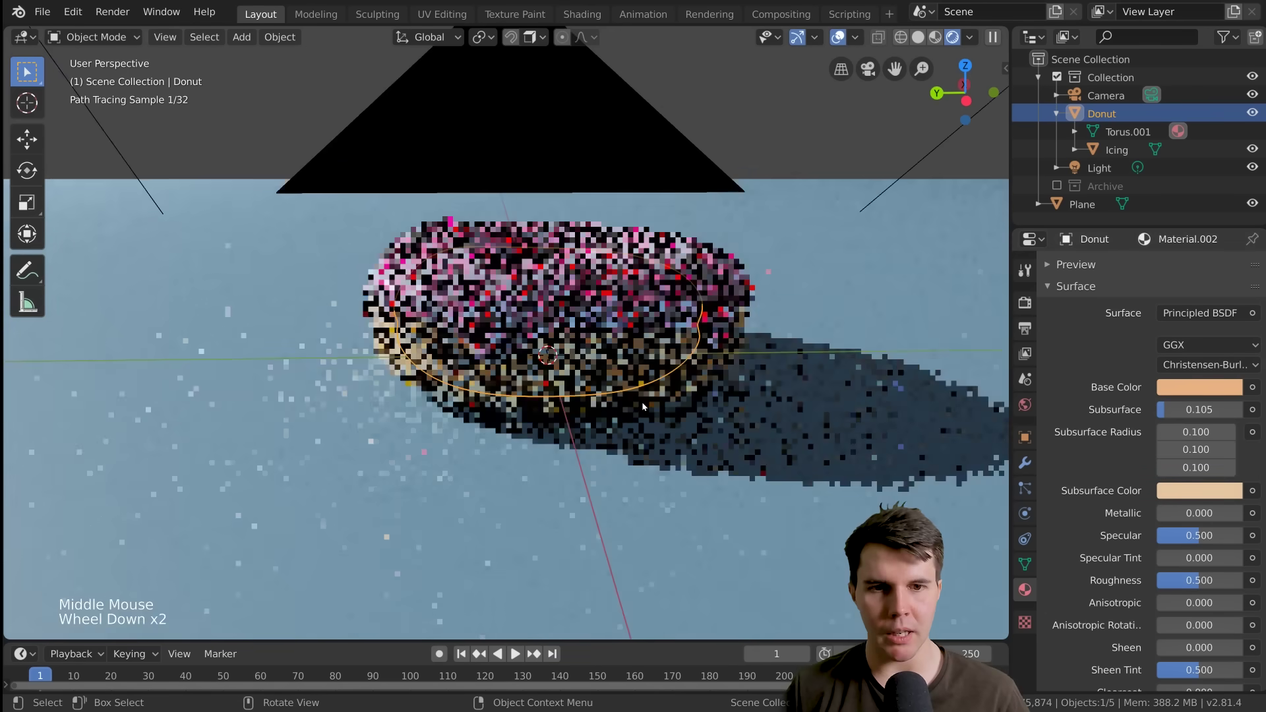
Step: In the camera view, move the camera along its local Z axis closer to the donut so it fills more of the frame
{"action": "key", "text": "KP_0"}
{"action": "key", "text": "alt+a"}
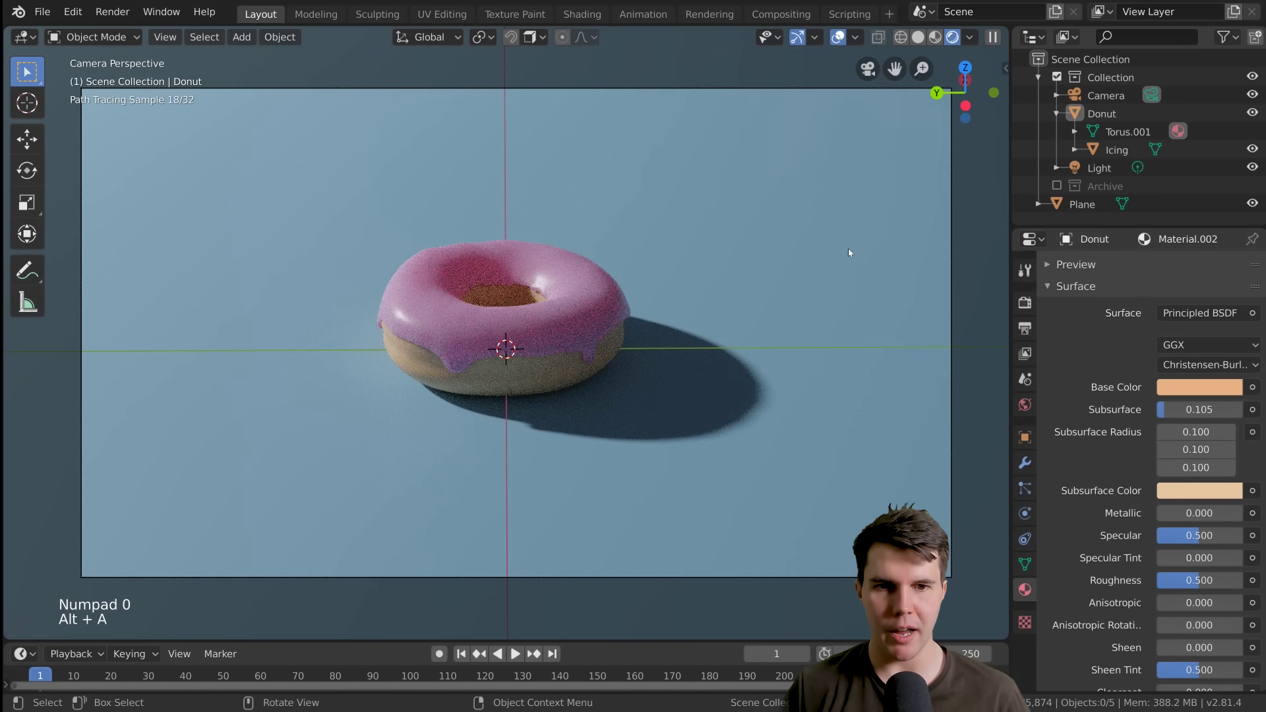
{"action": "left_click", "coordinate": [1102, 96]}
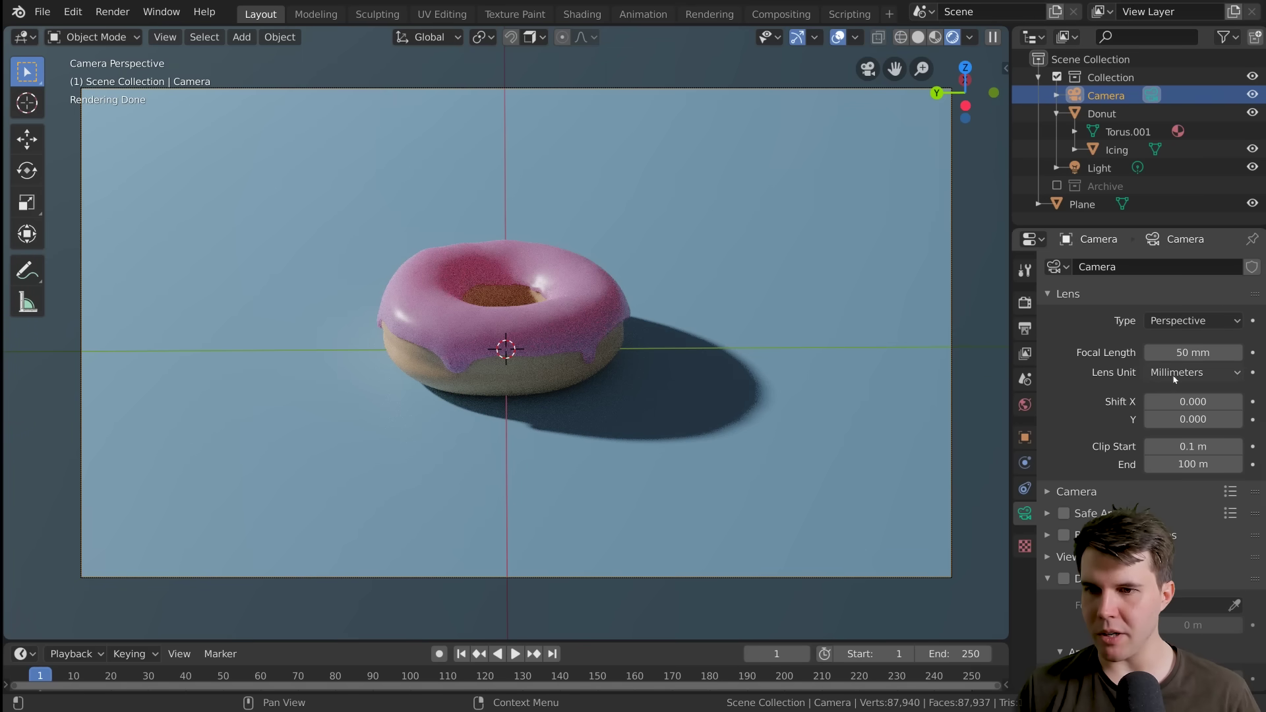
{"action": "key", "text": "g"}
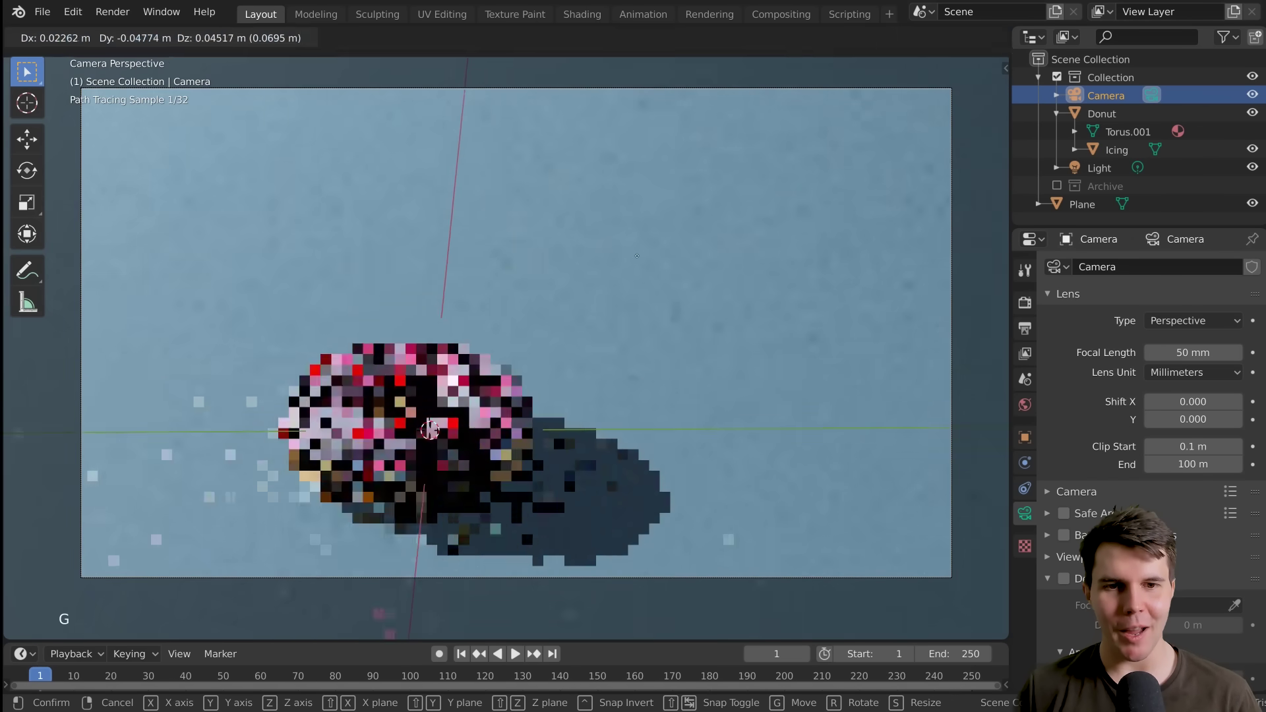
{"action": "key", "text": "g"}
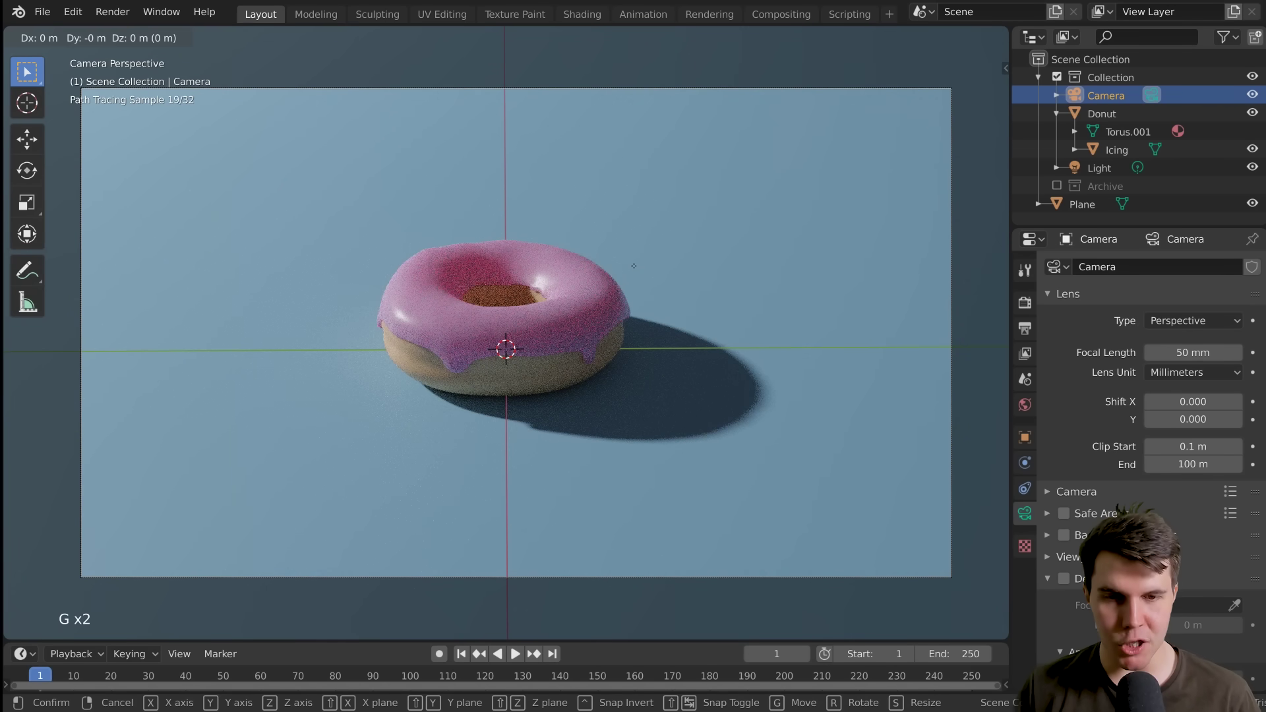
{"action": "key", "text": "z"}
{"action": "key", "text": "z"}
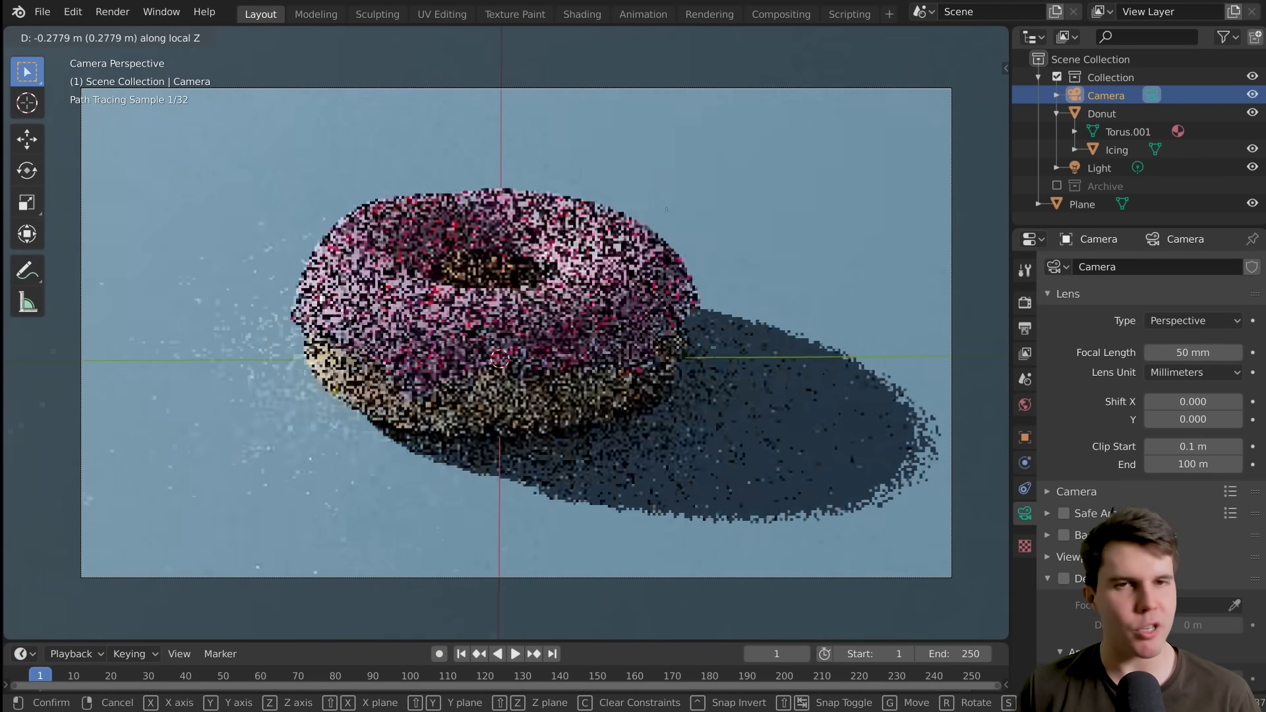
{"action": "left_click", "coordinate": [666, 209]}
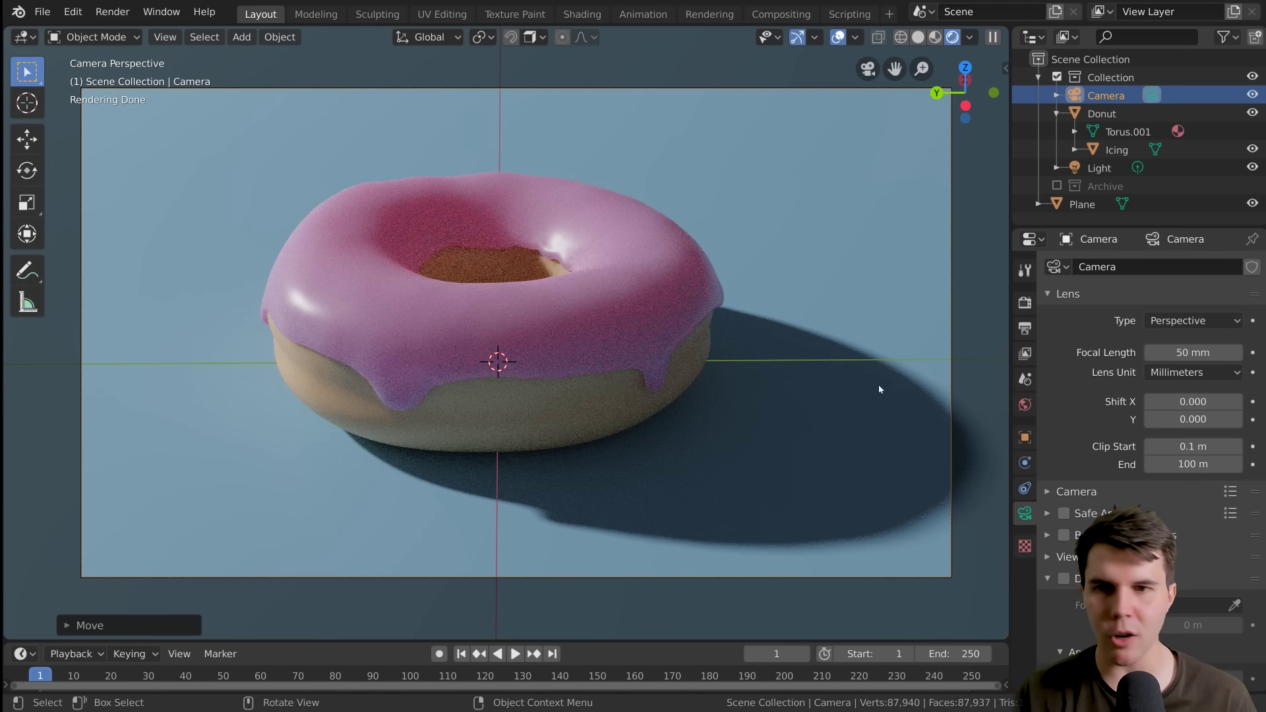
Step: Select the light and examine where it sits relative to the donut, plane and camera from outside and through the camera
{"action": "left_click", "coordinate": [1099, 168]}
{"action": "scroll", "coordinate": [811, 394], "scroll_direction": "down", "scroll_amount": 2}
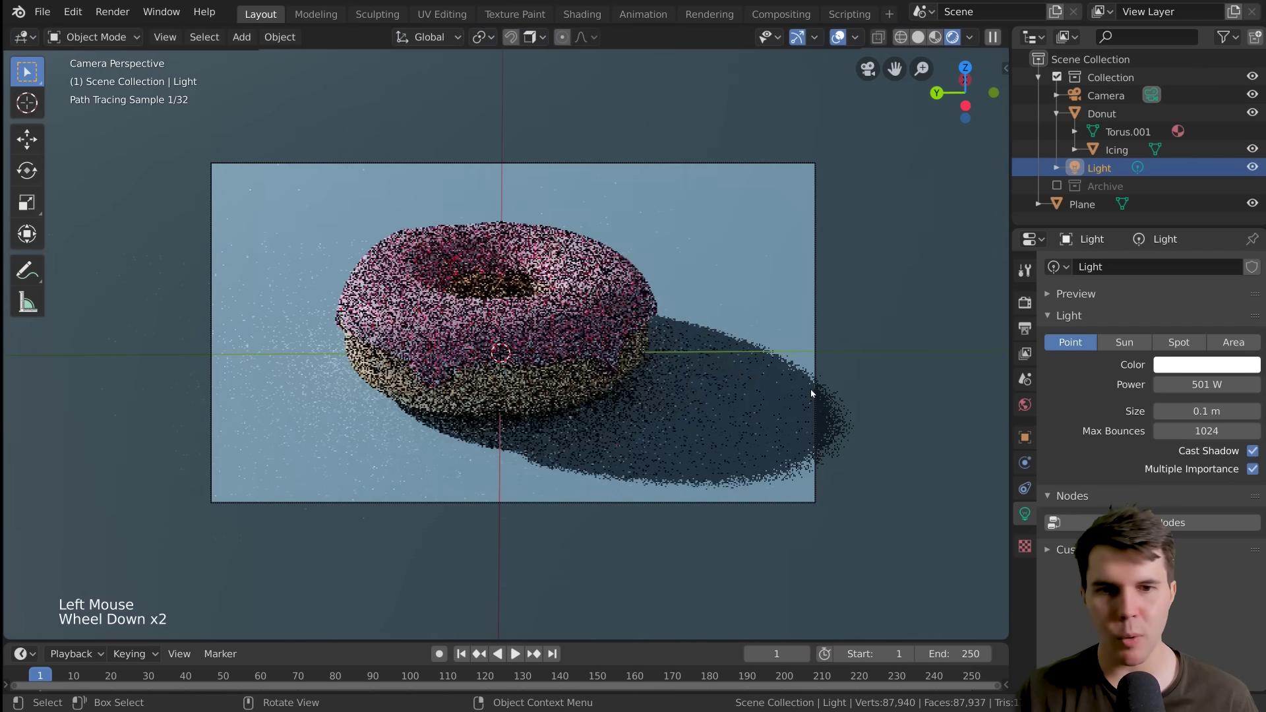
{"action": "scroll", "coordinate": [732, 389], "scroll_direction": "down", "scroll_amount": 2}
{"action": "middle_click_drag", "start_coordinate": [729, 382], "coordinate": [685, 379]}
{"action": "scroll", "coordinate": [683, 378], "scroll_direction": "down", "scroll_amount": 10}
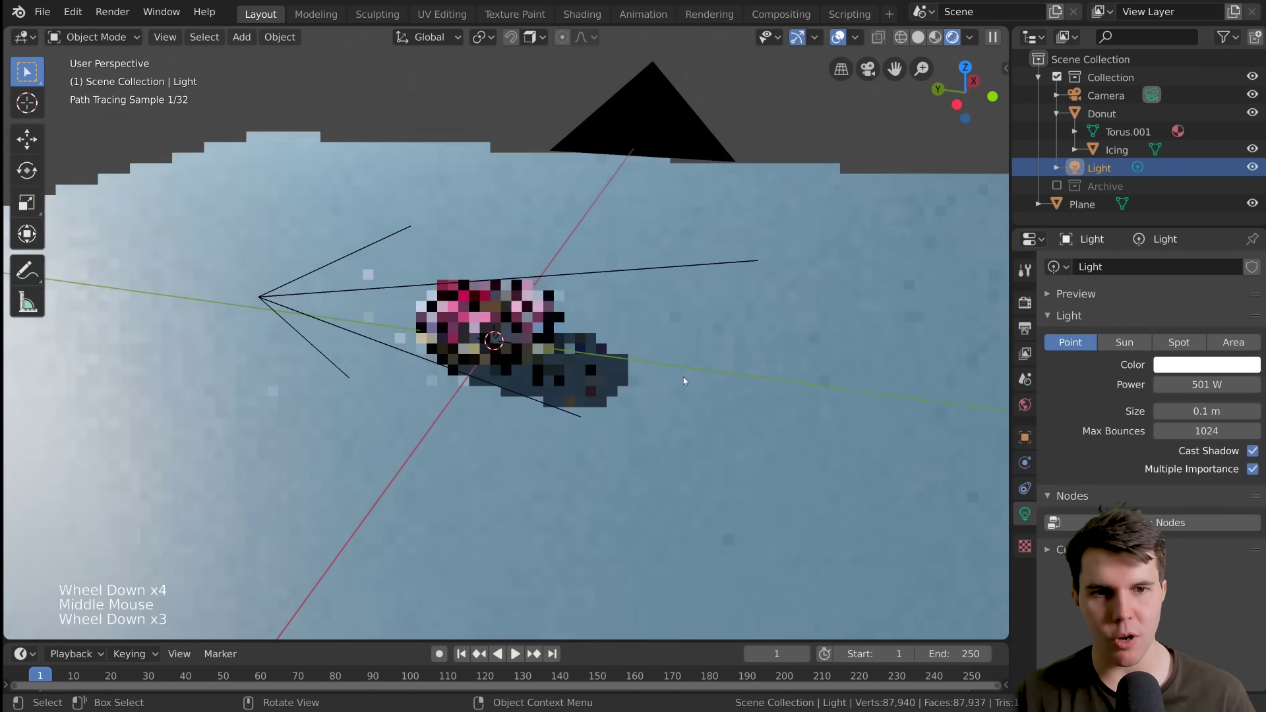
{"action": "middle_click_drag", "start_coordinate": [580, 371], "coordinate": [484, 290]}
{"action": "scroll", "coordinate": [430, 156], "scroll_direction": "down", "scroll_amount": 3}
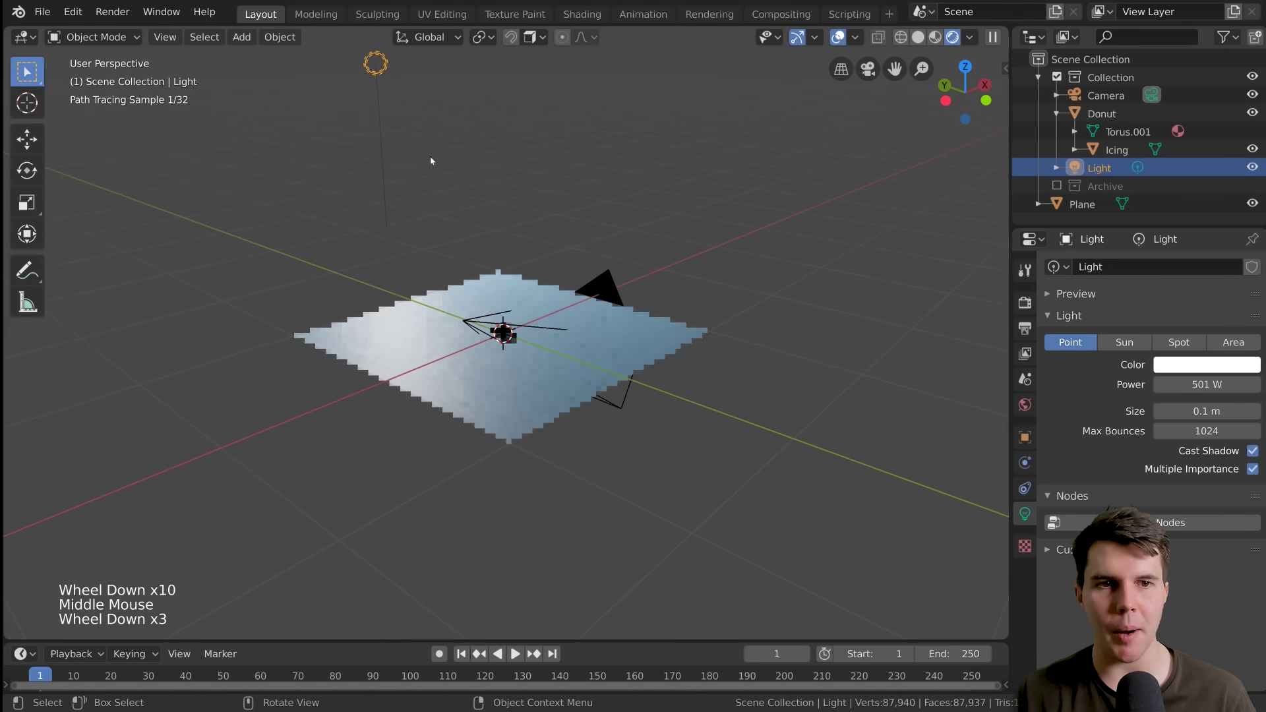
{"action": "key", "text": "KP_0"}
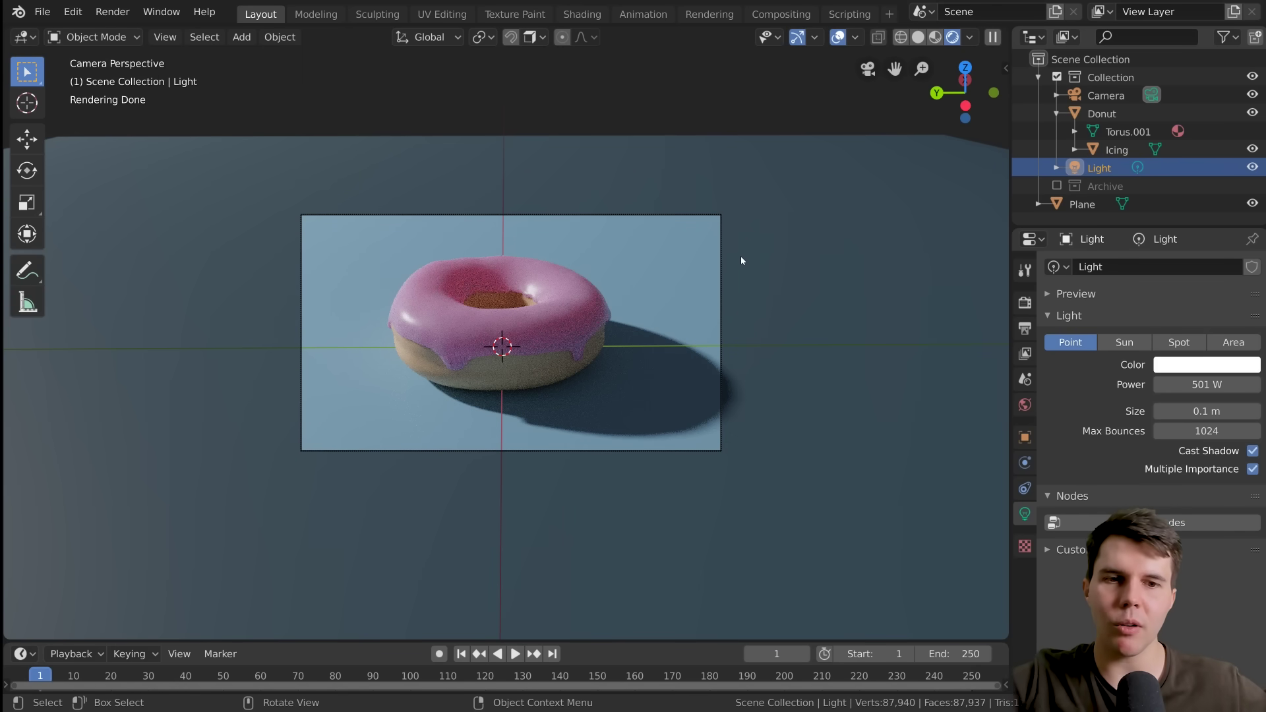
{"action": "scroll", "coordinate": [732, 277], "scroll_direction": "down", "scroll_amount": 7}
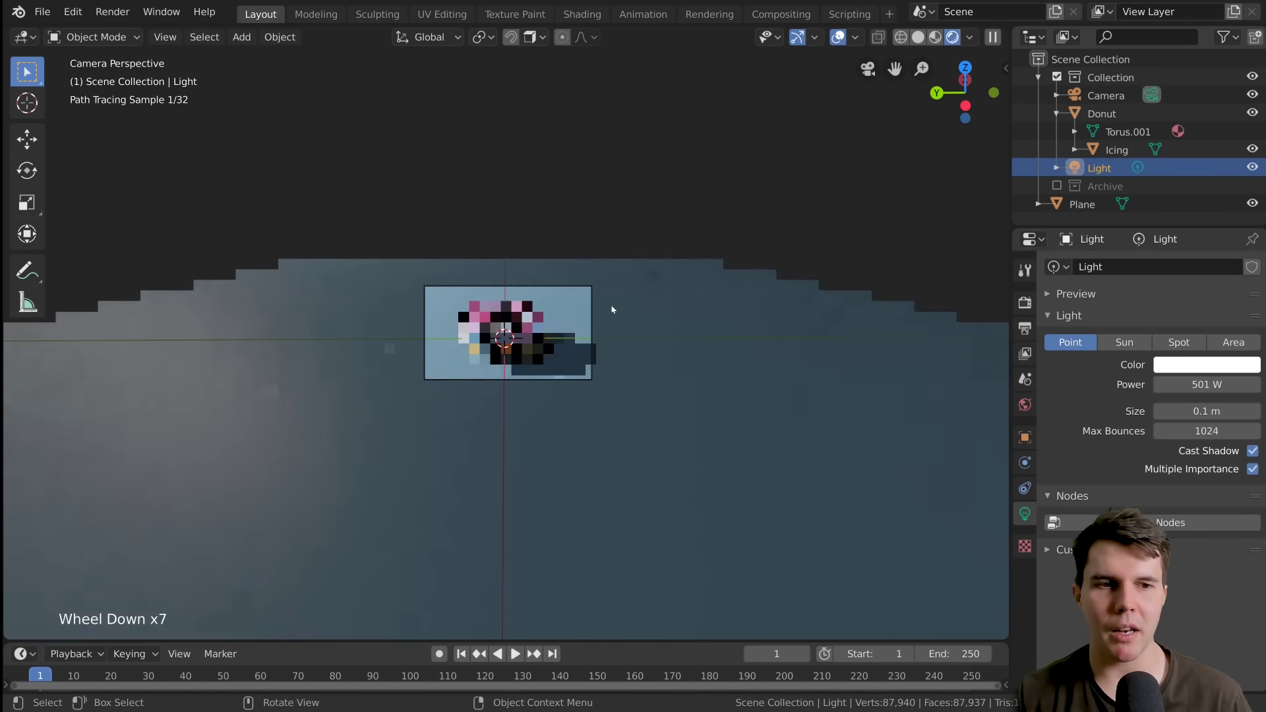
{"action": "scroll", "coordinate": [577, 307], "scroll_direction": "down", "scroll_amount": 1}
{"action": "middle_click_drag", "start_coordinate": [610, 308], "coordinate": [537, 259]}
{"action": "scroll", "coordinate": [577, 303], "scroll_direction": "down", "scroll_amount": 3}
{"action": "scroll", "coordinate": [527, 290], "scroll_direction": "down", "scroll_amount": 4}
{"action": "scroll", "coordinate": [536, 260], "scroll_direction": "down", "scroll_amount": 1}
{"action": "key", "text": "KP_1"}
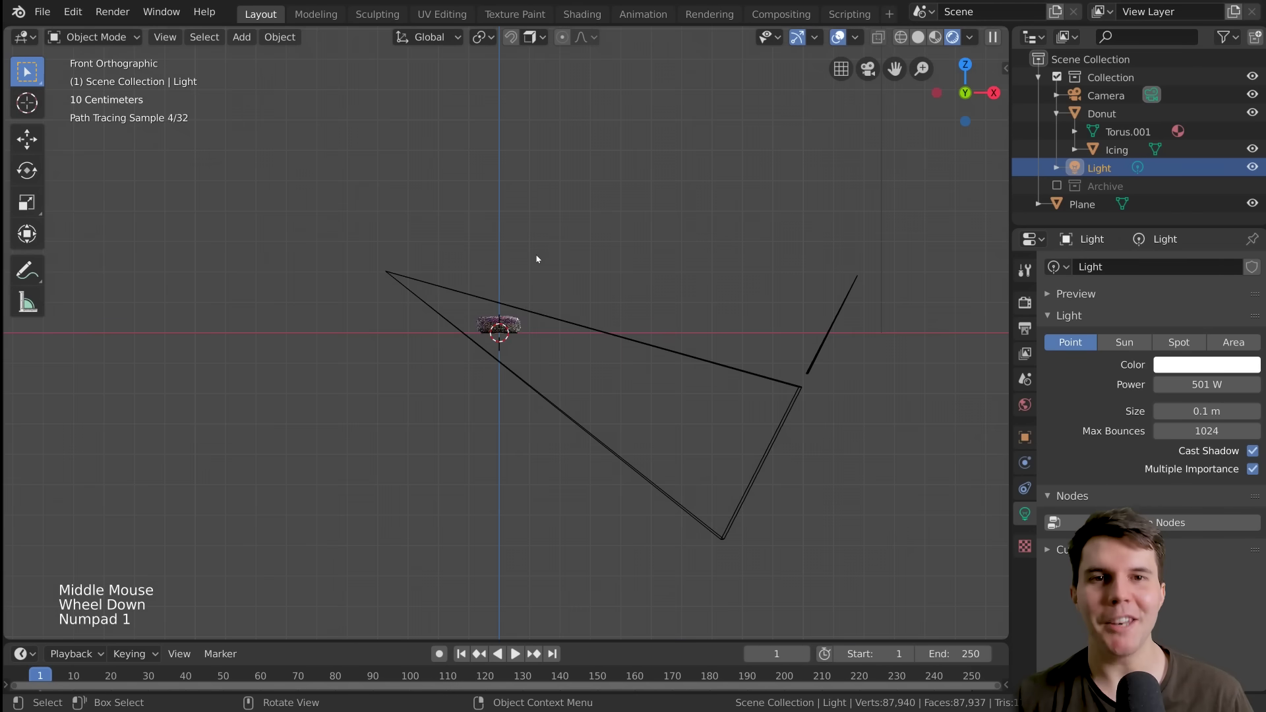
{"action": "key", "text": "KP_0"}
{"action": "scroll", "coordinate": [537, 260], "scroll_direction": "down", "scroll_amount": 2}
{"action": "scroll", "coordinate": [789, 269], "scroll_direction": "up", "scroll_amount": 5}
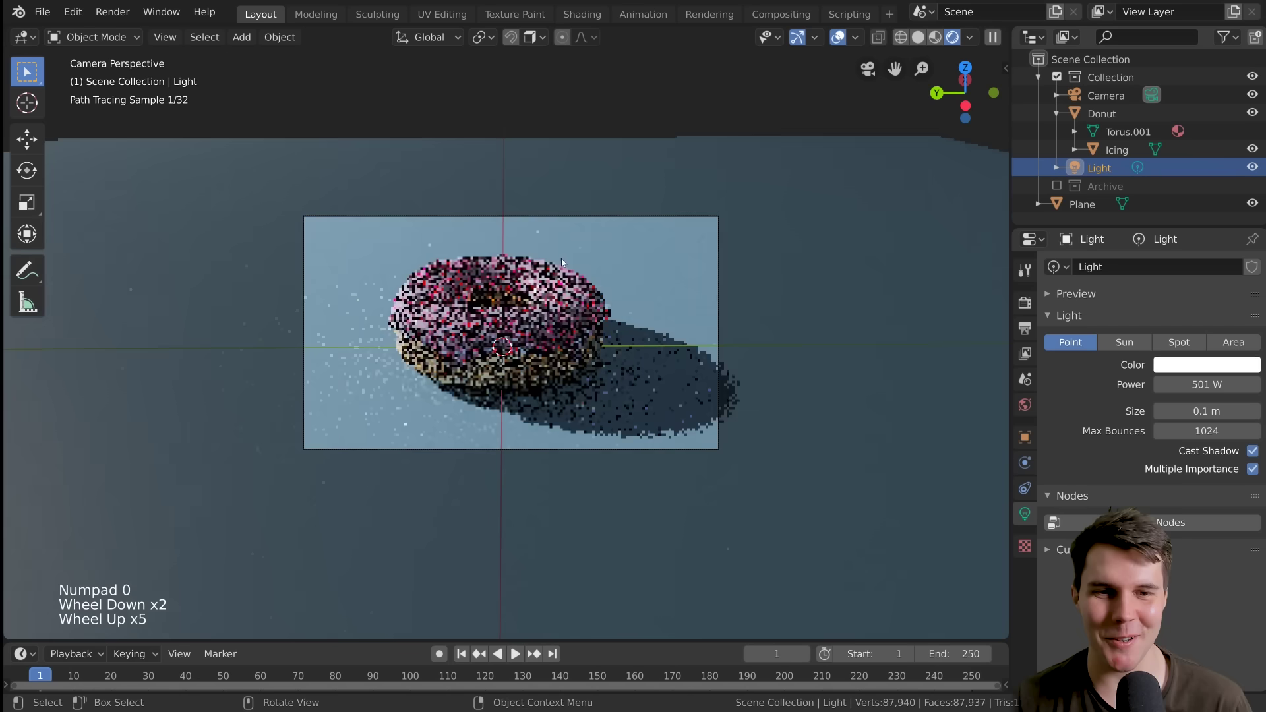
{"action": "scroll", "coordinate": [560, 258], "scroll_direction": "down", "scroll_amount": 1}
Step: Move the light about 1.1 m, mostly along negative Y, in the camera view and check its position above the plane
{"action": "left_click", "coordinate": [1094, 168]}
{"action": "scroll", "coordinate": [512, 237], "scroll_direction": "down", "scroll_amount": 3}
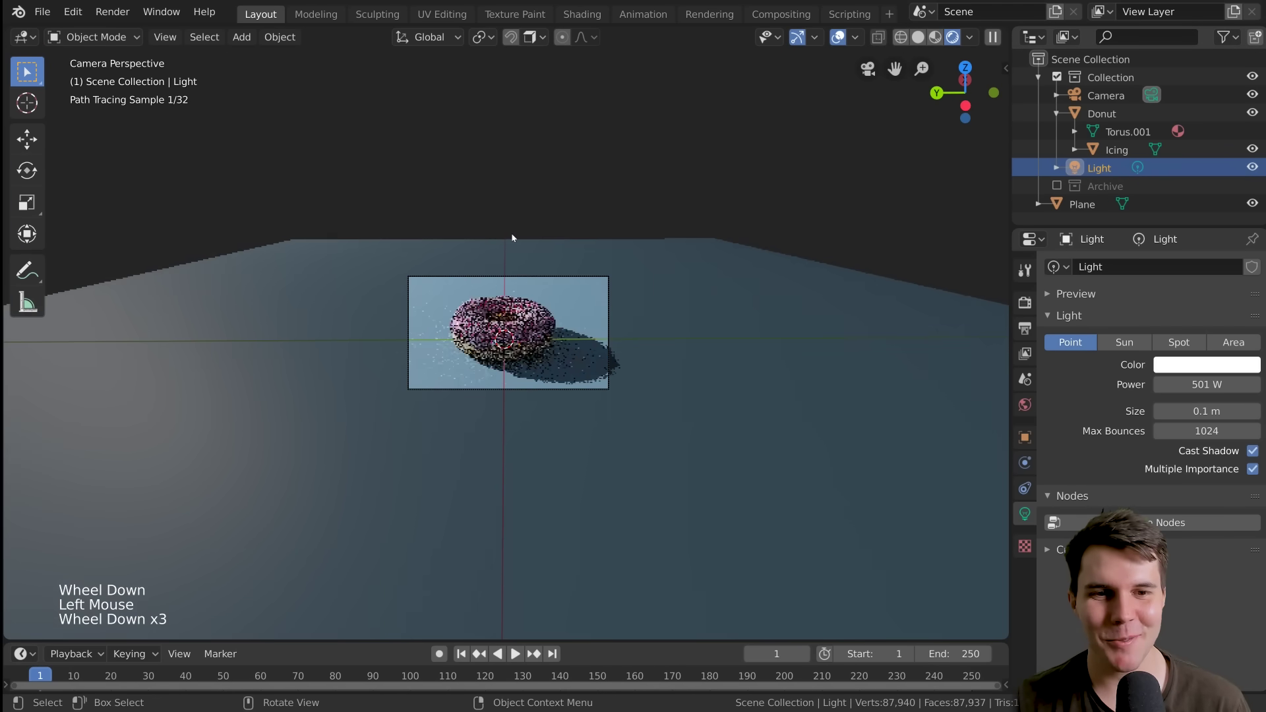
{"action": "scroll", "coordinate": [513, 238], "scroll_direction": "up", "scroll_amount": 3}
{"action": "key", "text": "g"}
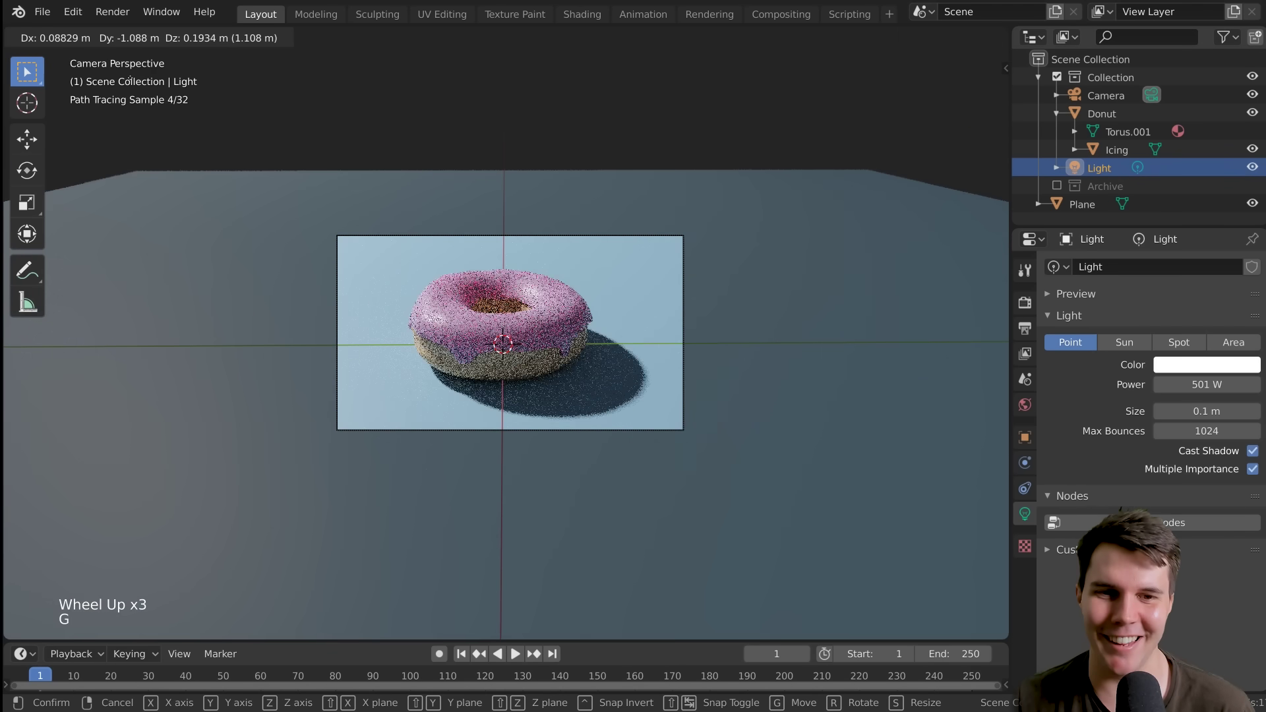
{"action": "left_click", "coordinate": [129, 81]}
{"action": "scroll", "coordinate": [427, 305], "scroll_direction": "up", "scroll_amount": 3}
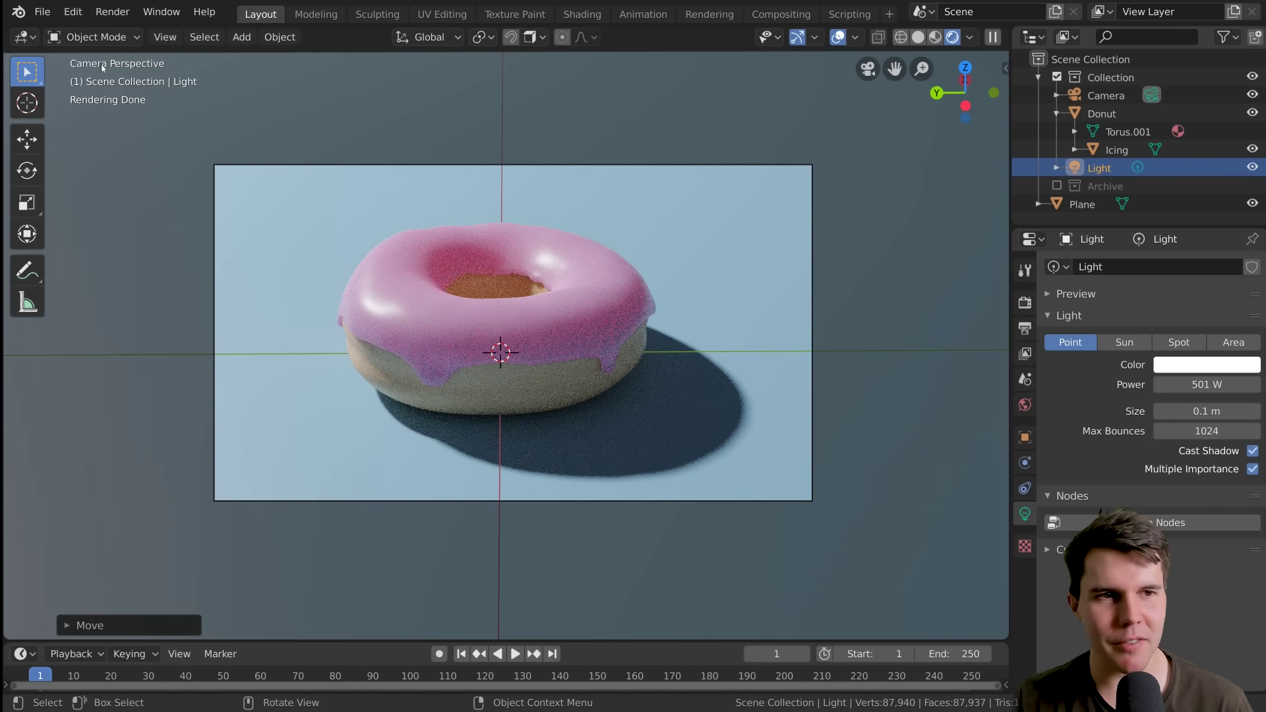
{"action": "scroll", "coordinate": [247, 217], "scroll_direction": "down", "scroll_amount": 7}
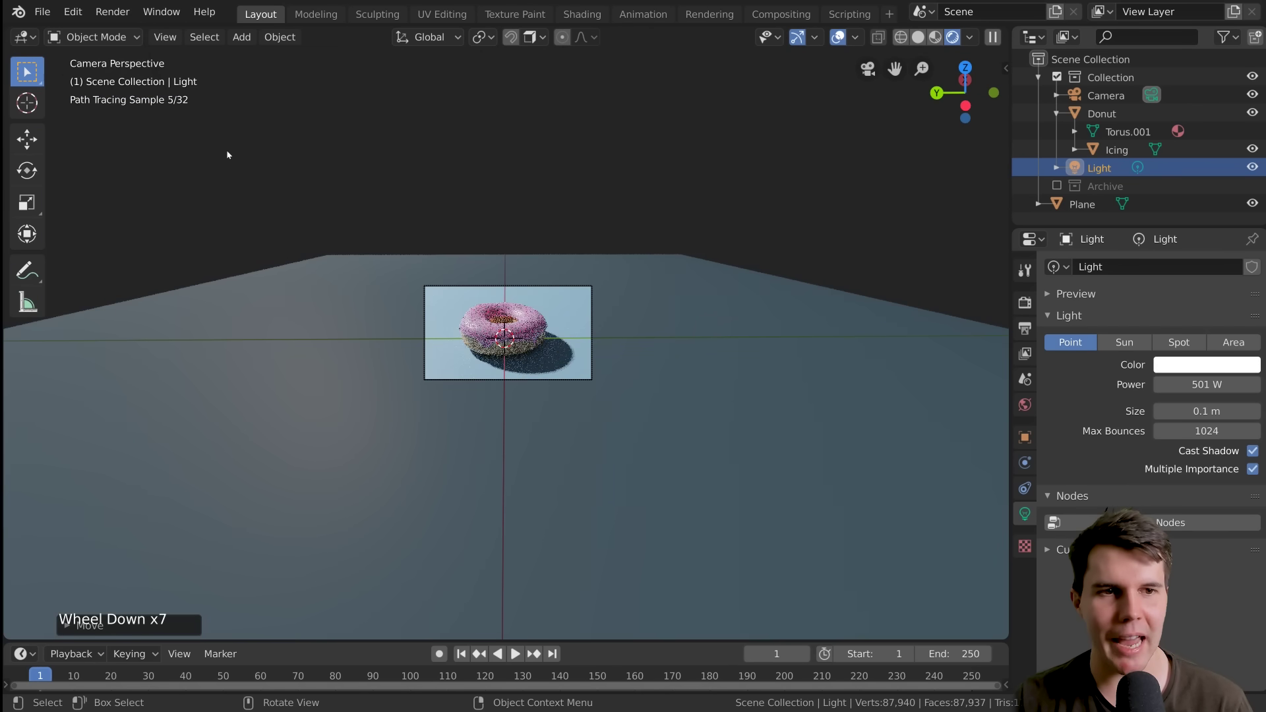
{"action": "middle_click_drag", "start_coordinate": [427, 230], "coordinate": [604, 346]}
{"action": "scroll", "coordinate": [632, 352], "scroll_direction": "down", "scroll_amount": 7}
{"action": "scroll", "coordinate": [604, 347], "scroll_direction": "down", "scroll_amount": 6}
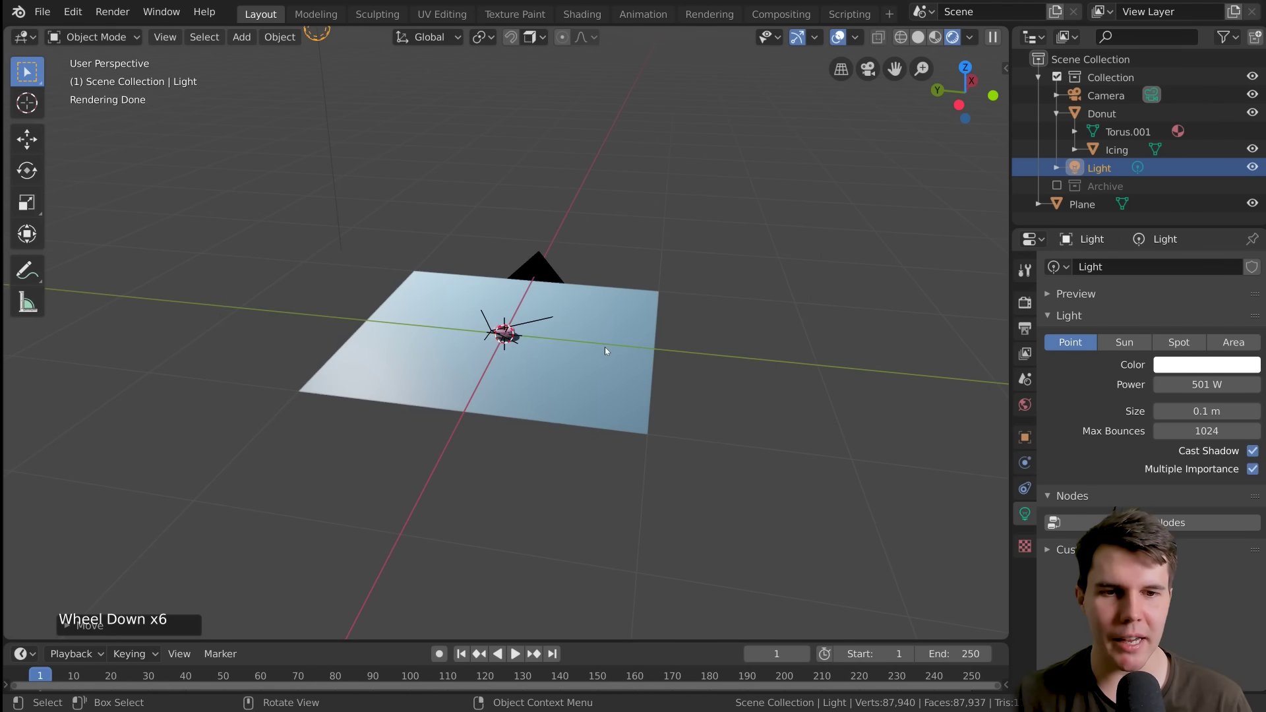
{"action": "key", "text": "KP_0"}
{"action": "scroll", "coordinate": [605, 350], "scroll_direction": "up", "scroll_amount": 6}
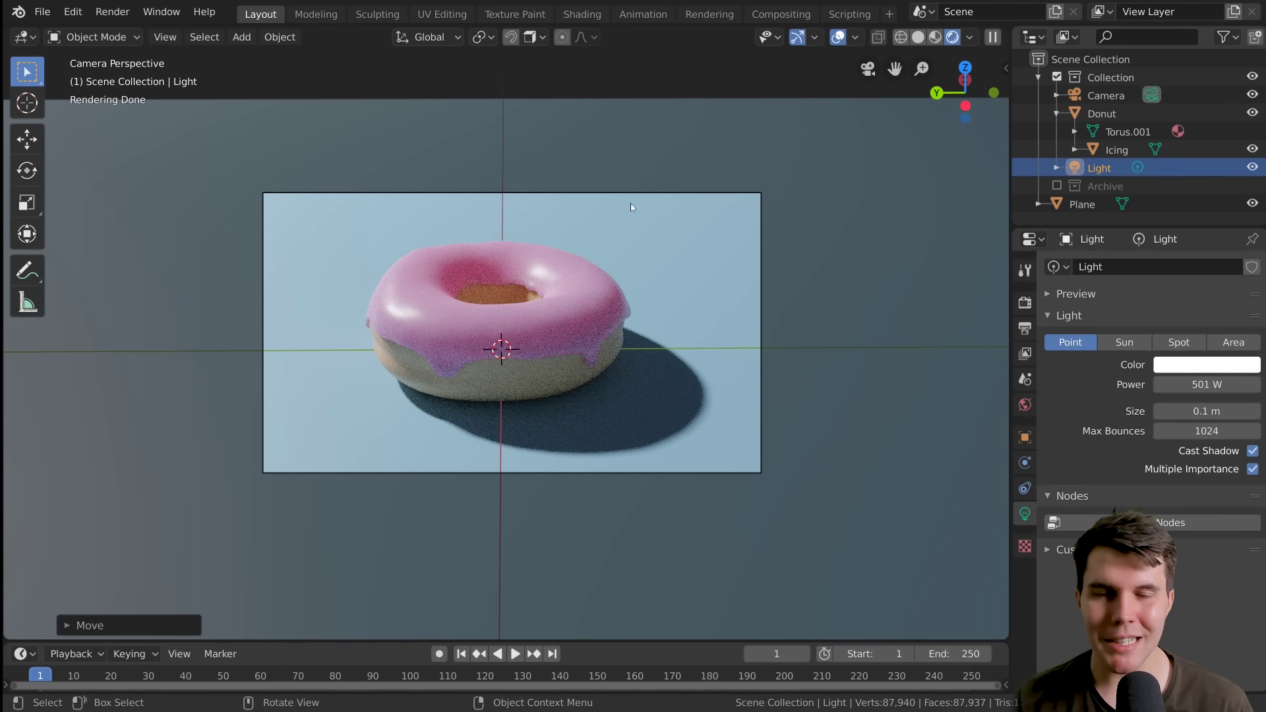
Step: Split the 3D viewport vertically into two side-by-side views
{"action": "right_click", "coordinate": [665, 24]}
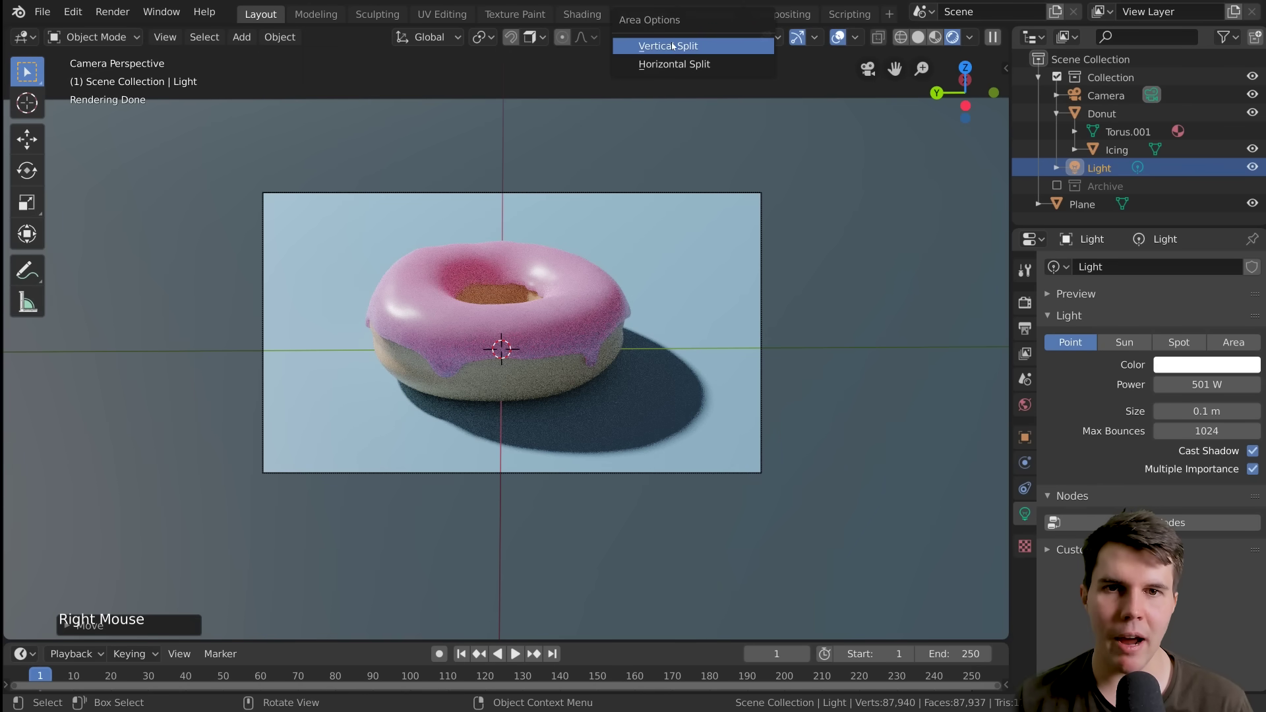
{"action": "left_click", "coordinate": [723, 45]}
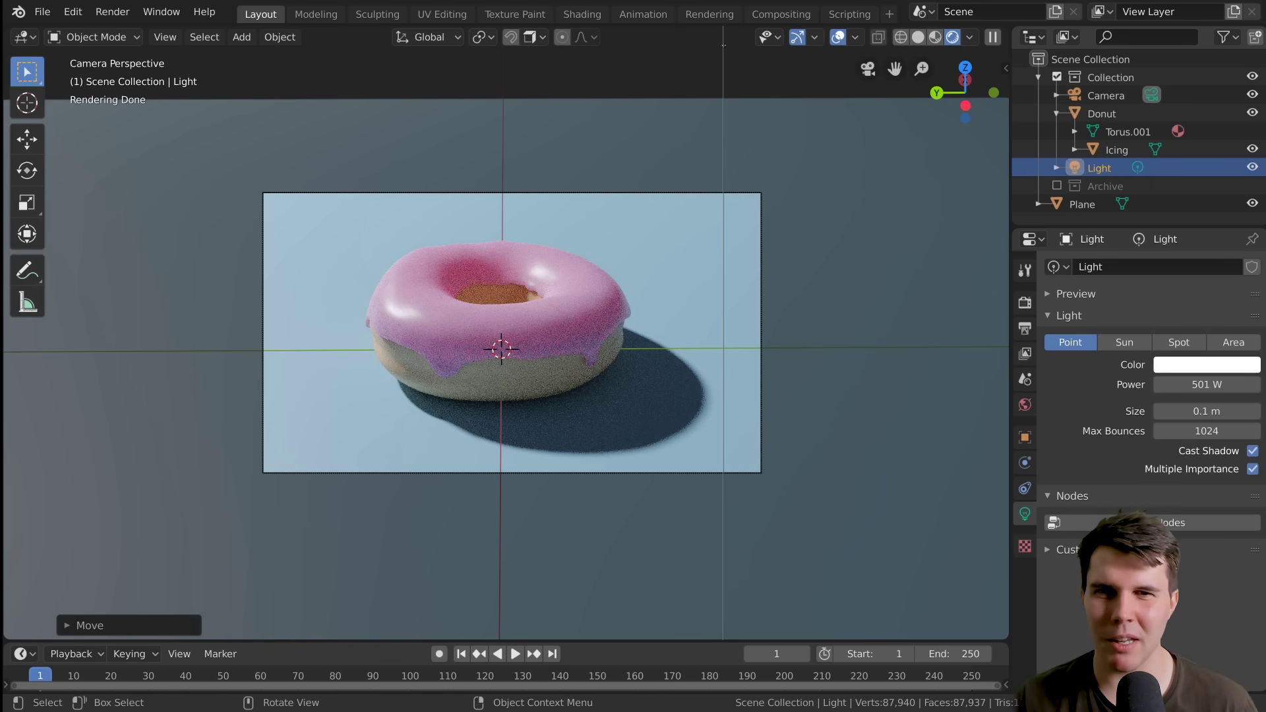
{"action": "left_click", "coordinate": [660, 198]}
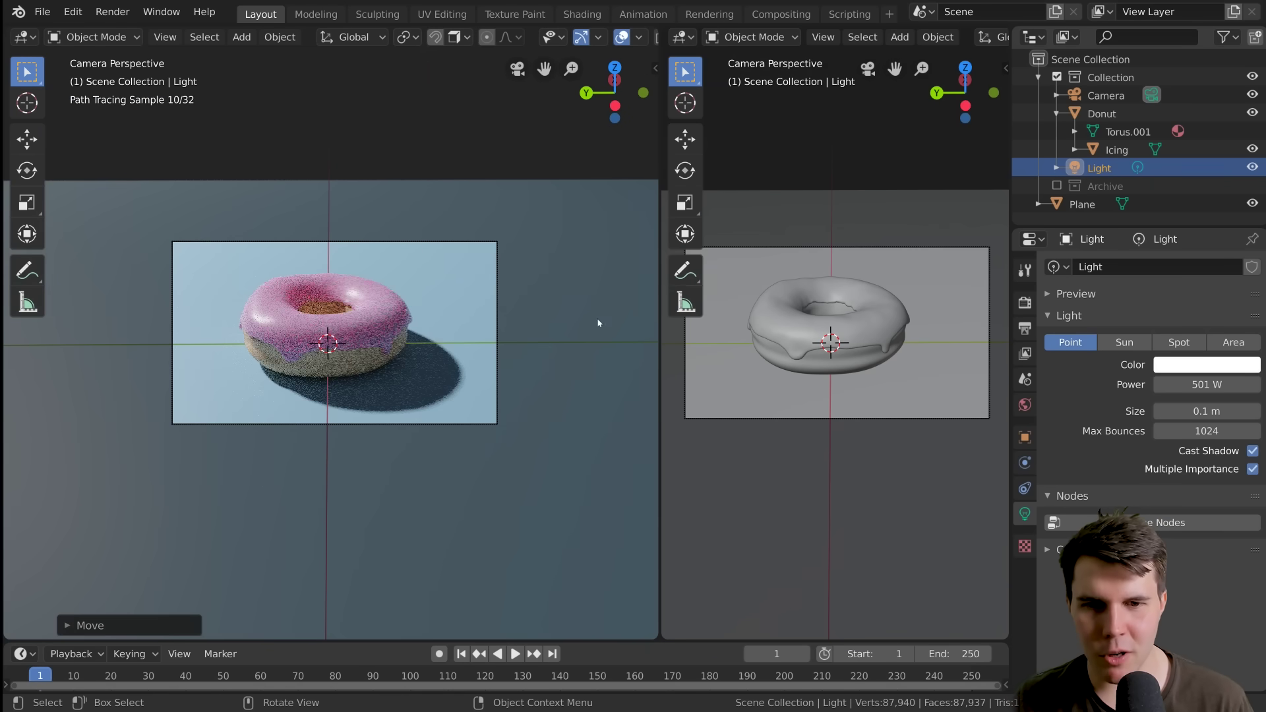
{"action": "right_click", "coordinate": [662, 328]}
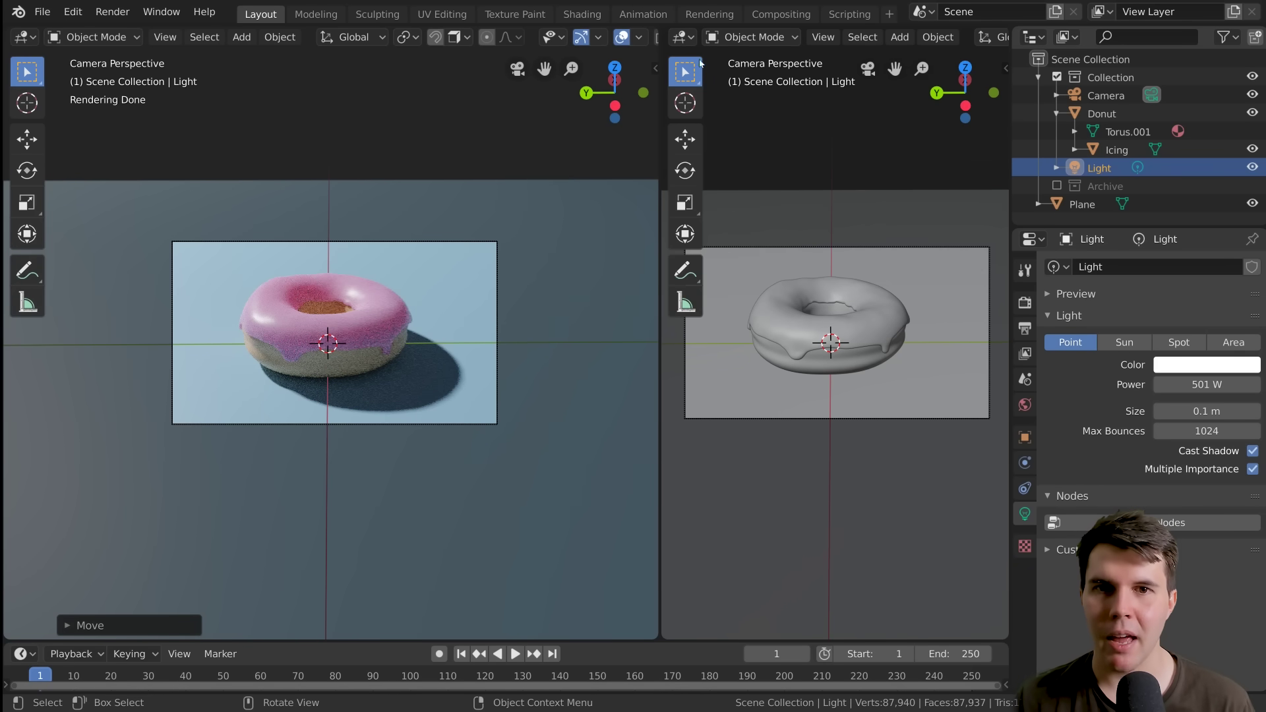
Step: Show the whole scene from outside in the solid-shaded view and move the light along the global Y axis towards the plane
{"action": "middle_click_drag", "start_coordinate": [725, 165], "coordinate": [794, 292]}
{"action": "scroll", "coordinate": [816, 370], "scroll_direction": "down", "scroll_amount": 17}
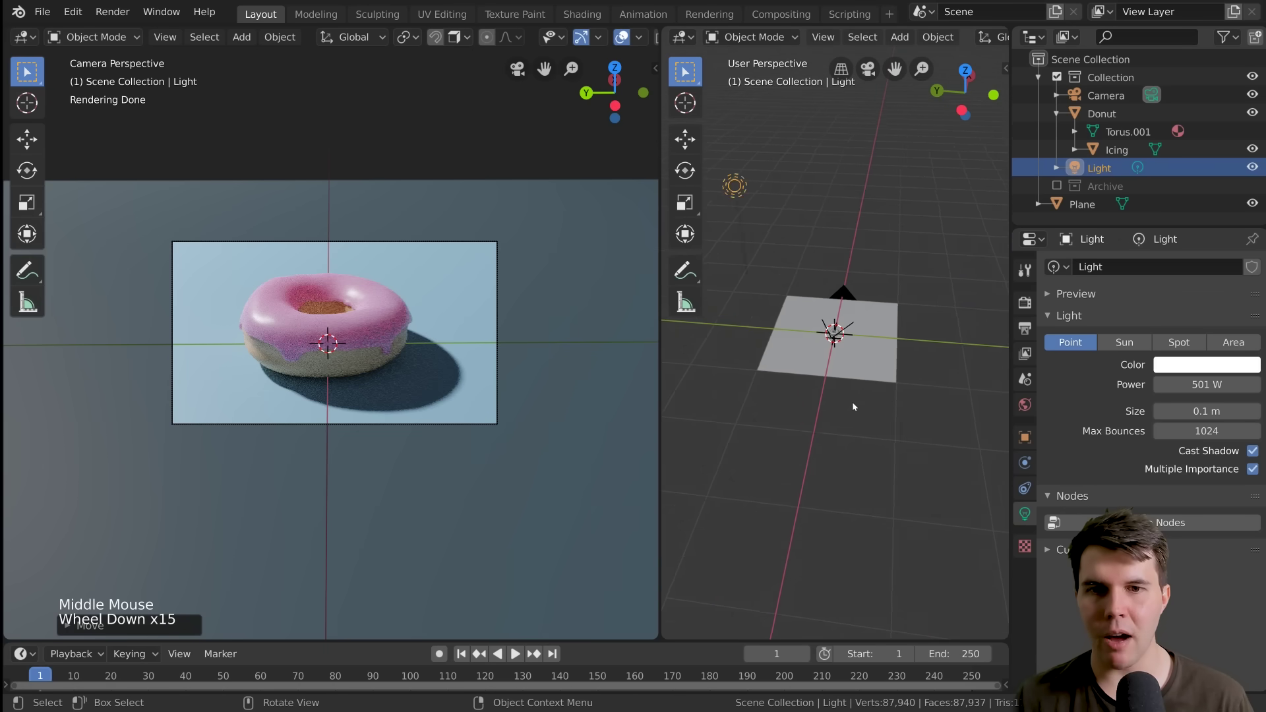
{"action": "middle_click_drag", "start_coordinate": [871, 363], "coordinate": [831, 316]}
{"action": "scroll", "coordinate": [821, 306], "scroll_direction": "up", "scroll_amount": 2}
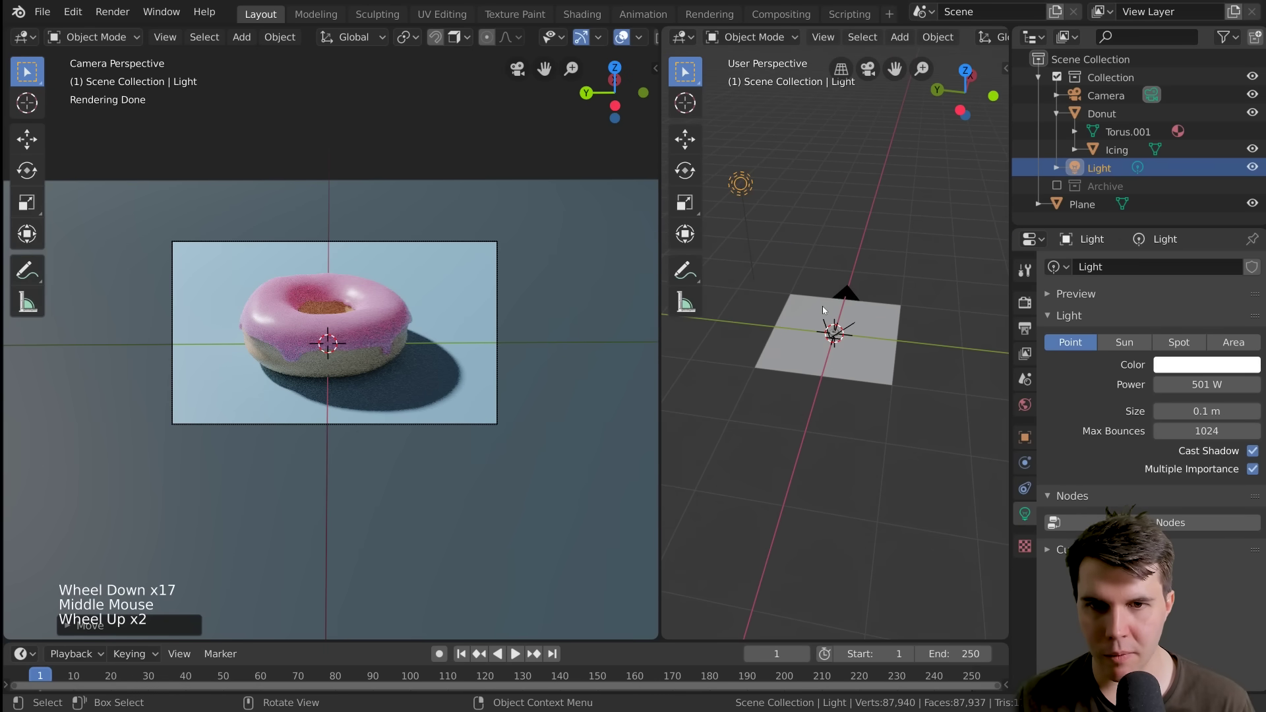
{"action": "key", "text": "g"}
{"action": "key", "text": "y"}
{"action": "left_click", "coordinate": [871, 313]}
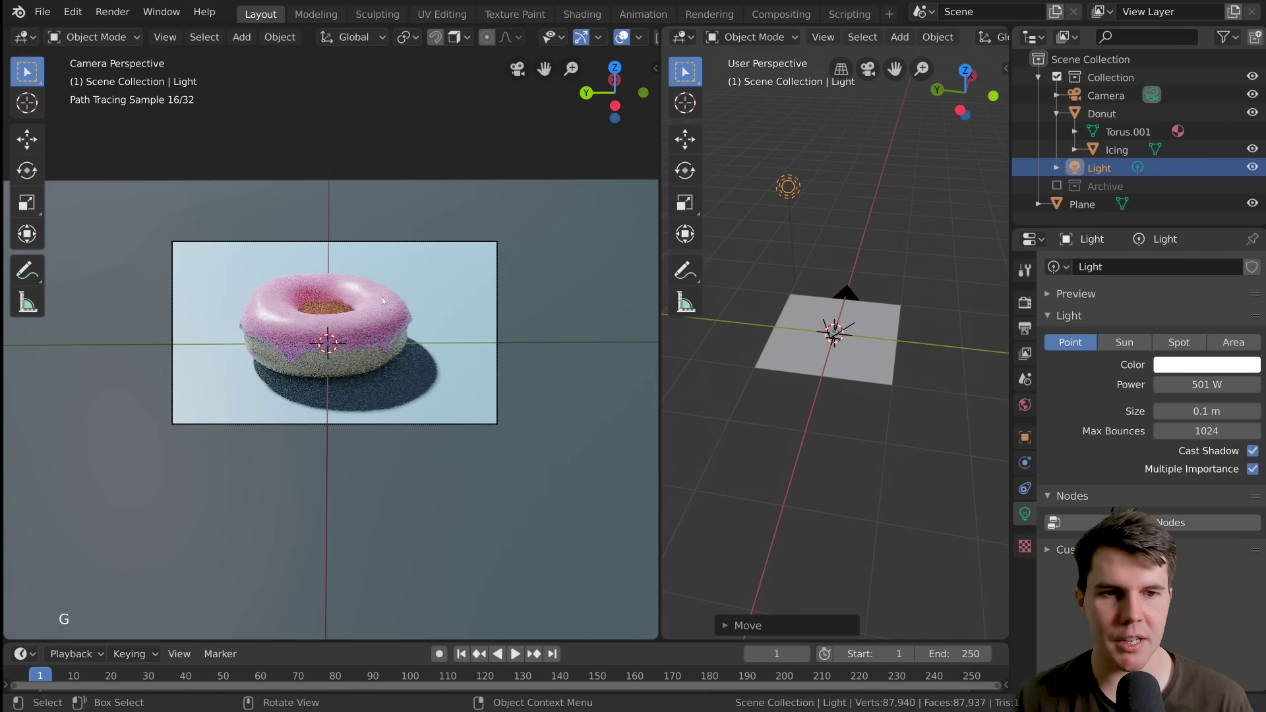
Step: Fine-tune the light by shifting it back slightly along global Y and lowering it a little, and set its power to 465.5 W
{"action": "scroll", "coordinate": [373, 321], "scroll_direction": "up", "scroll_amount": 1}
{"action": "key", "text": "g"}
{"action": "key", "text": "y"}
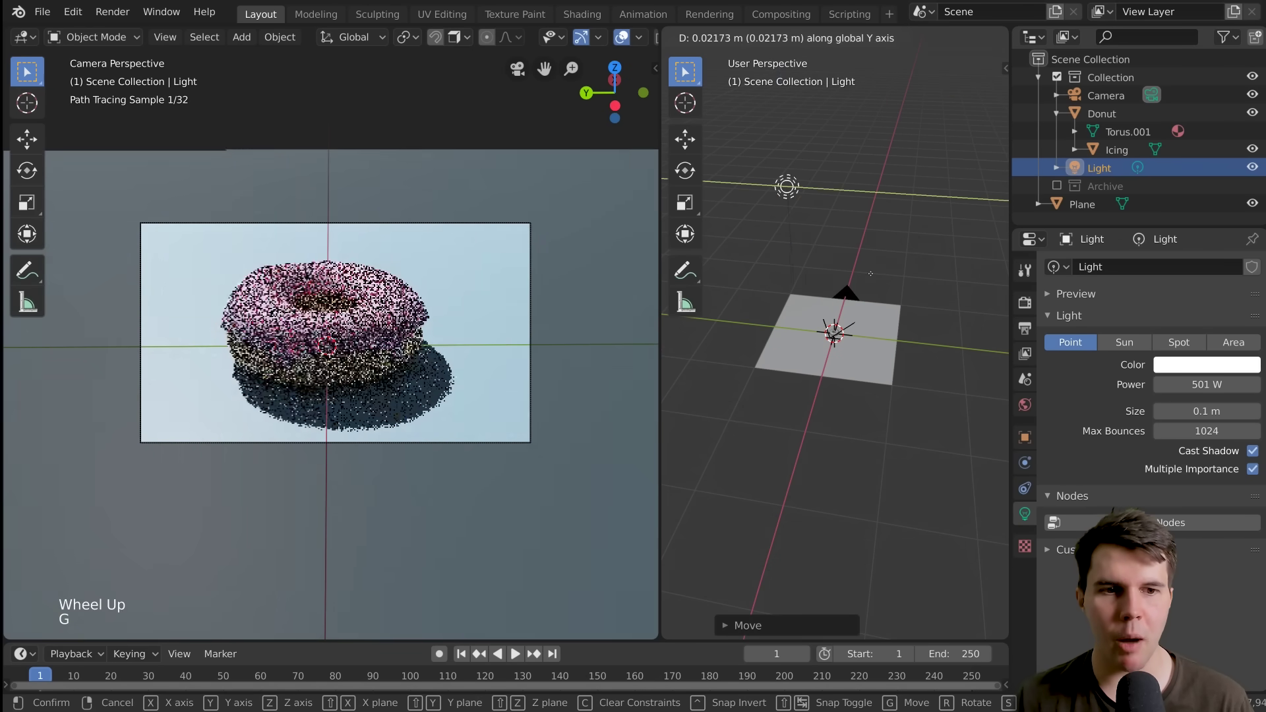
{"action": "left_click", "coordinate": [867, 283]}
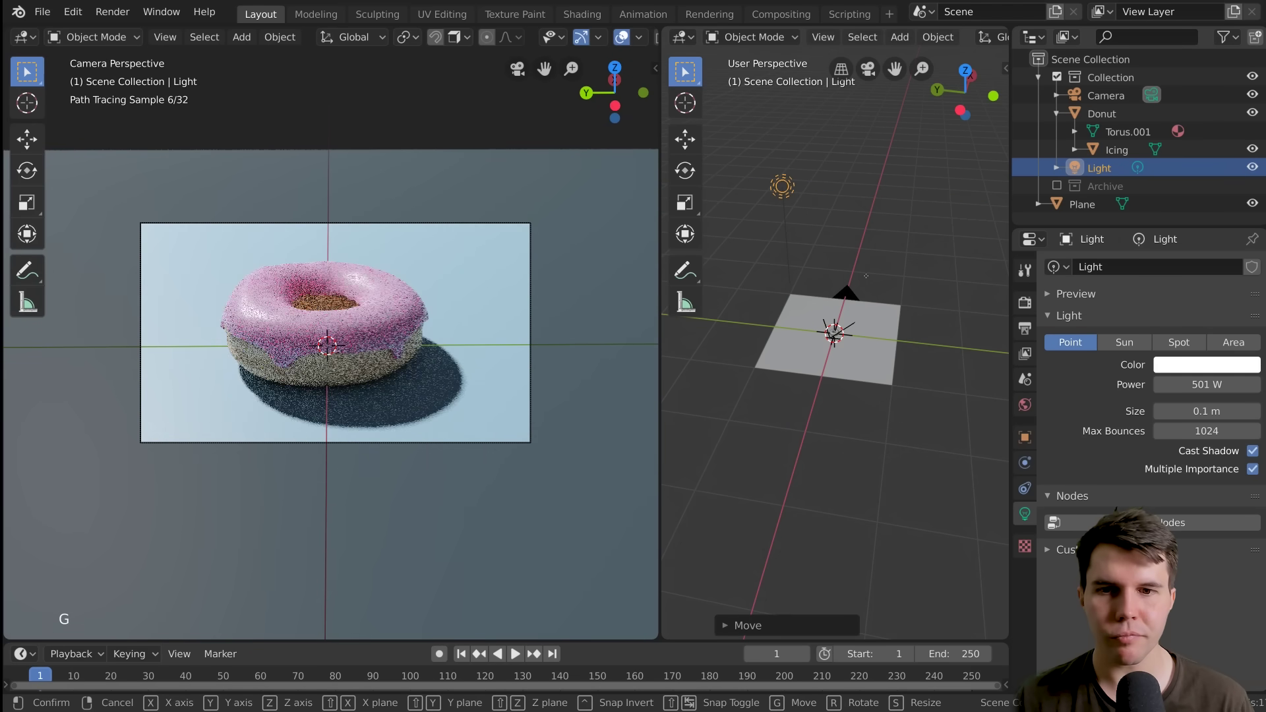
{"action": "key", "text": "g"}
{"action": "key", "text": "y"}
{"action": "left_click", "coordinate": [867, 290]}
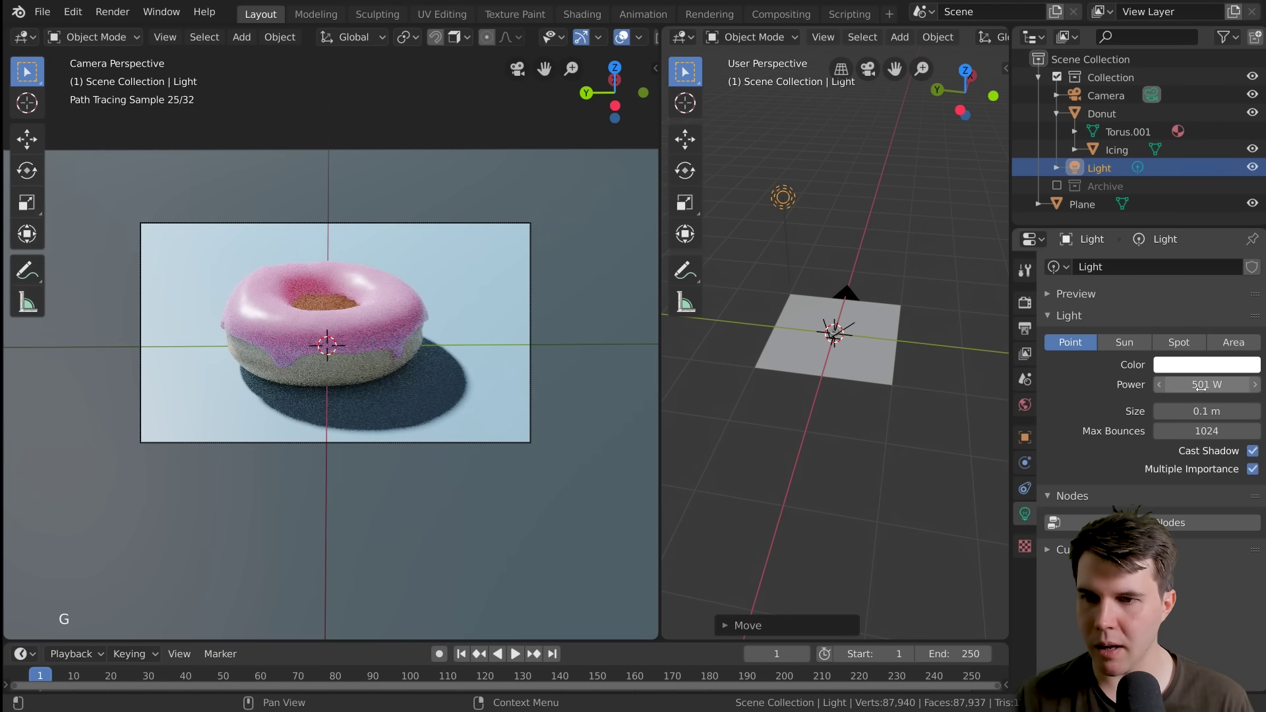
{"action": "left_click_drag", "start_coordinate": [1206, 385], "coordinate": [1193, 385]}
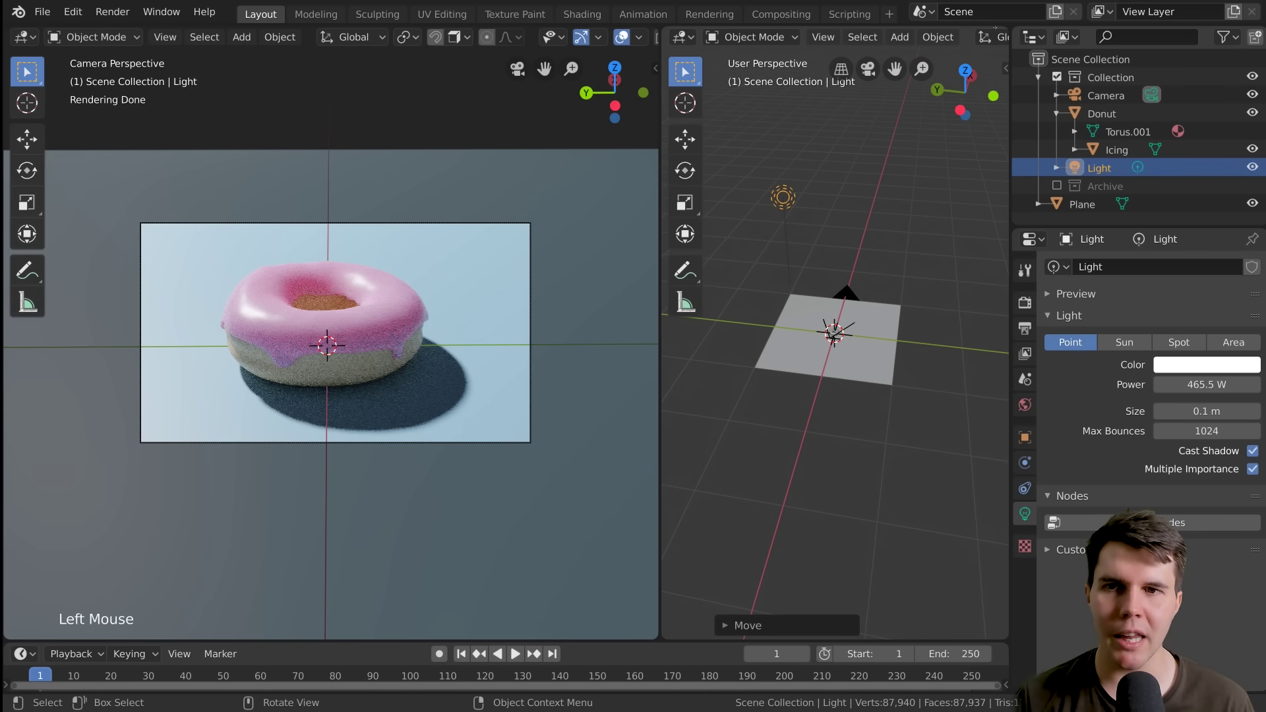
Step: Try splitting the solid-shaded view into extra vertical and horizontal areas and joining them back into one
{"action": "left_click_drag", "start_coordinate": [995, 27], "coordinate": [817, 29]}
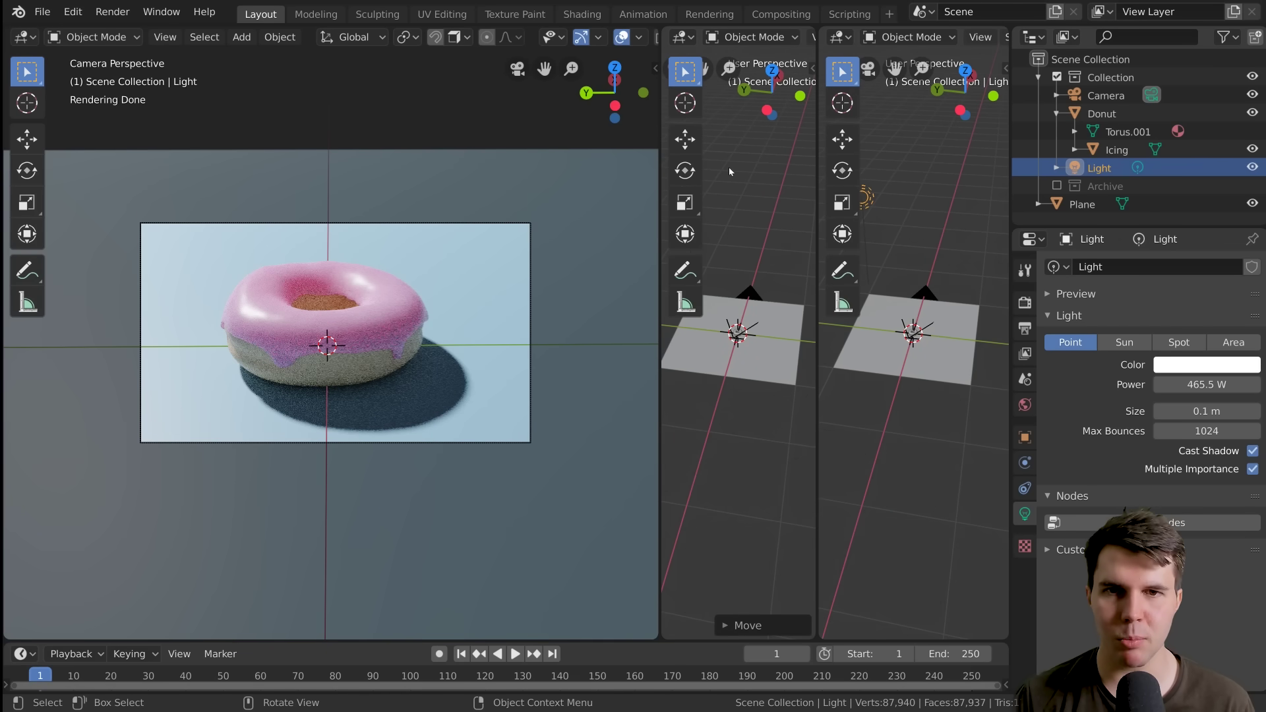
{"action": "left_click_drag", "start_coordinate": [664, 634], "coordinate": [697, 346]}
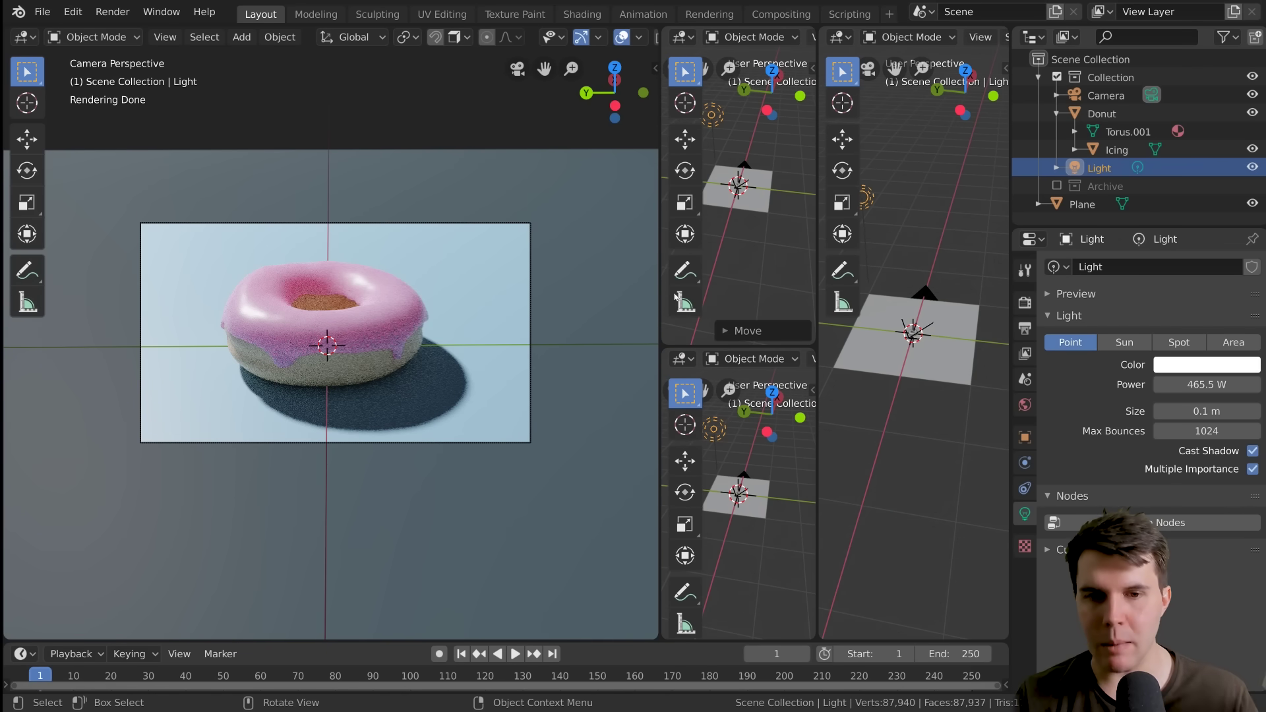
{"action": "left_click_drag", "start_coordinate": [665, 347], "coordinate": [673, 447]}
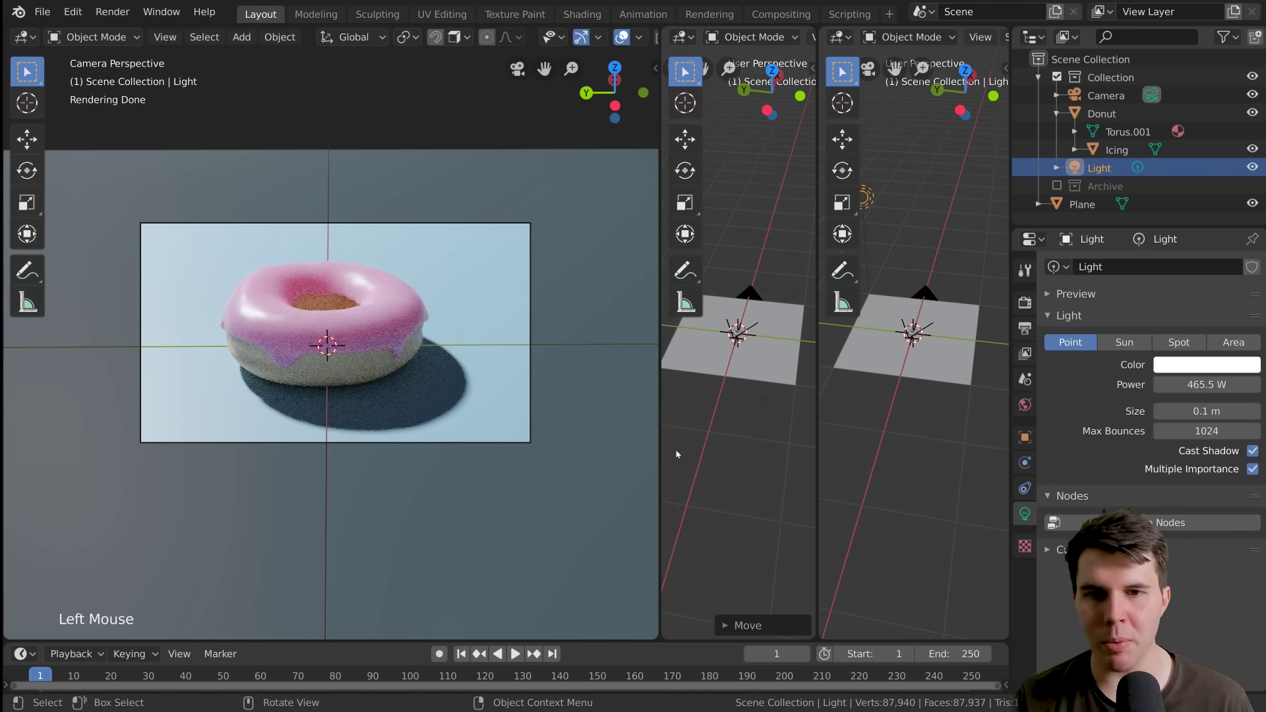
{"action": "left_click_drag", "start_coordinate": [820, 30], "coordinate": [738, 164]}
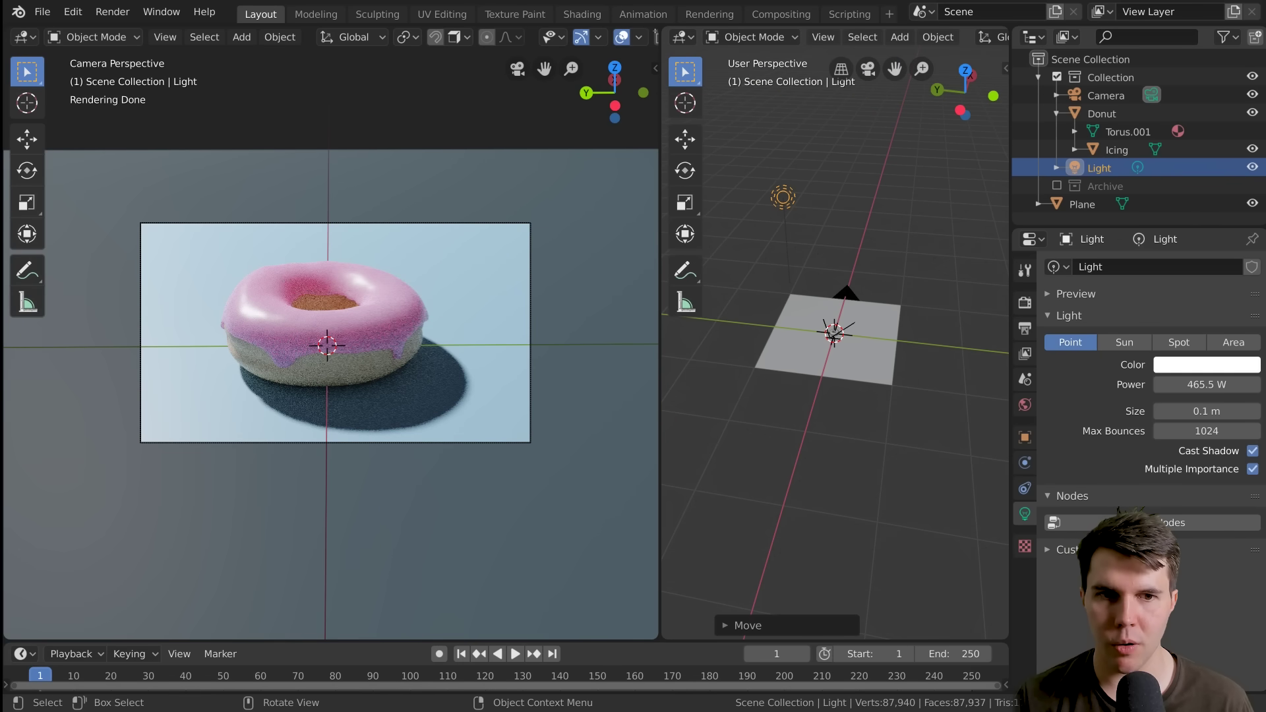
Step: Join the two 3D views back into a single viewport, keeping the rendered camera view
{"action": "mouse_move", "coordinate": [660, 30]}
{"action": "left_mouse_down"}
{"action": "mouse_move", "coordinate": [707, 45]}
{"action": "mouse_move", "coordinate": [861, 224]}
{"action": "left_mouse_up"}
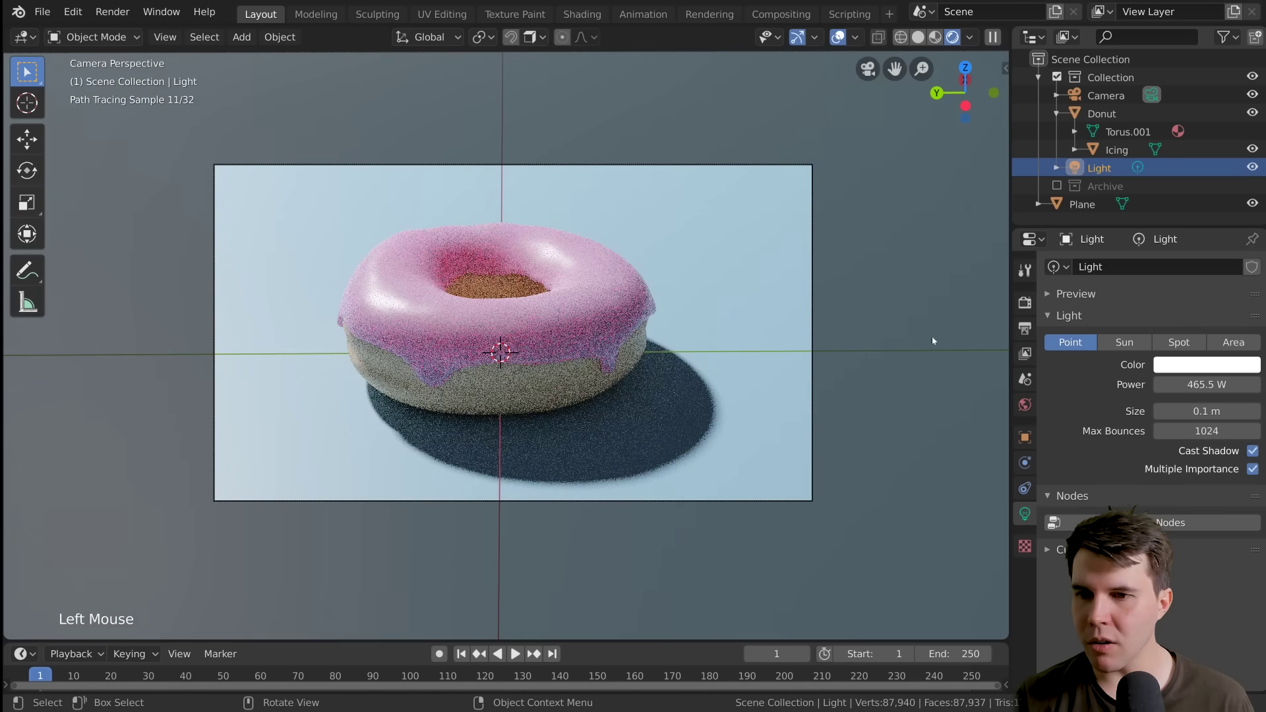
Step: Split the 3D view in two, keeping the rendered camera view on one side and a solid-shaded view of the light on the other
{"action": "middle_click_drag", "start_coordinate": [989, 64], "coordinate": [647, 215]}
{"action": "scroll", "coordinate": [720, 259], "scroll_direction": "down", "scroll_amount": 9}
{"action": "scroll", "coordinate": [647, 215], "scroll_direction": "down", "scroll_amount": 4}
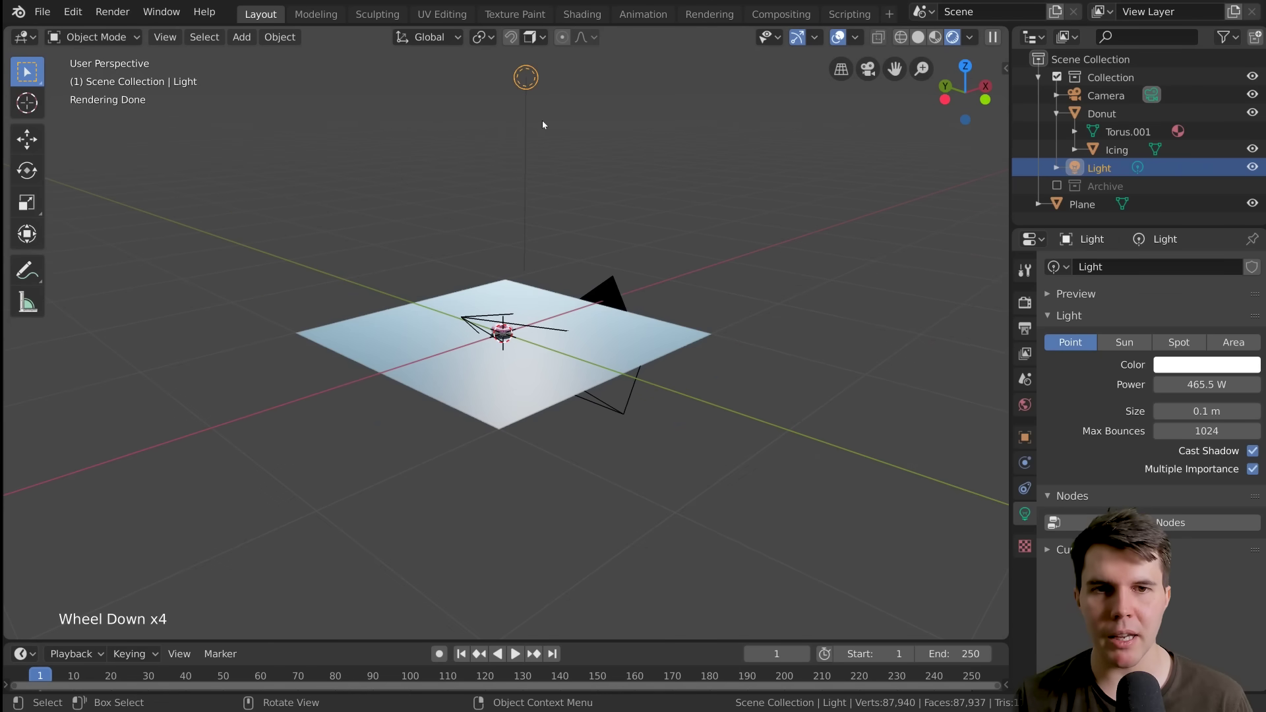
{"action": "key", "text": "KP_0"}
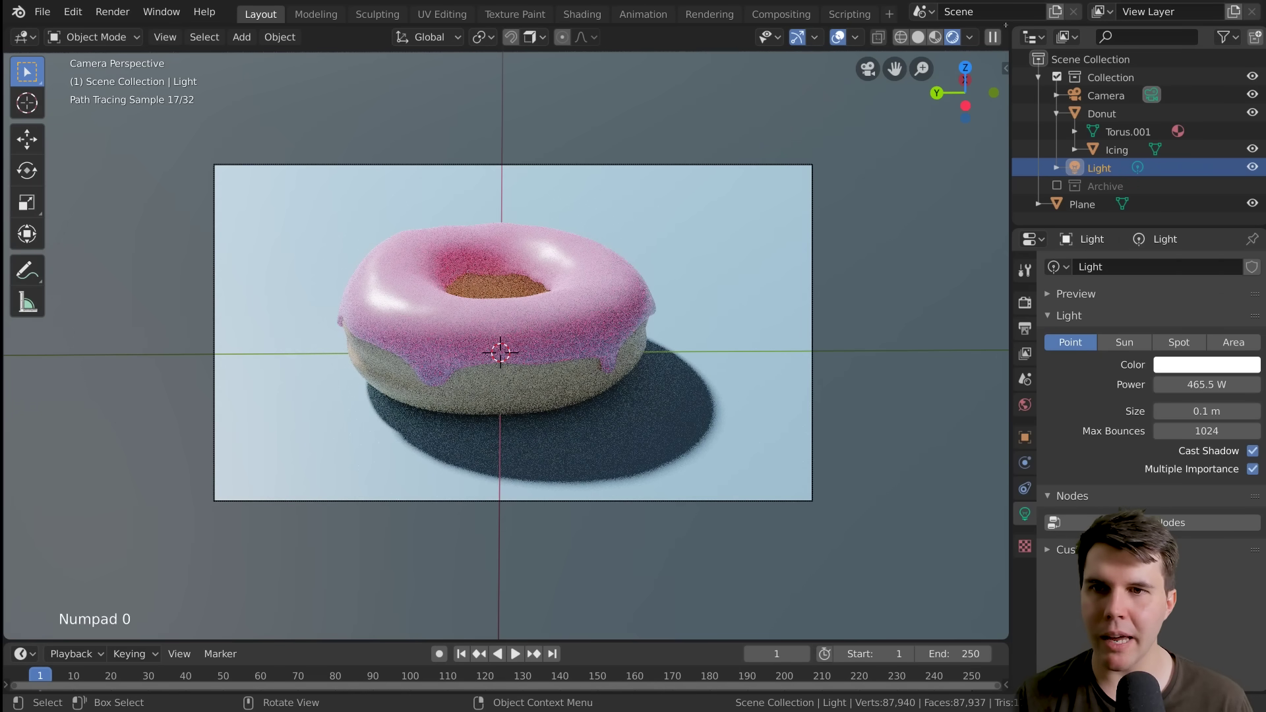
{"action": "left_click_drag", "start_coordinate": [1007, 53], "coordinate": [576, 79]}
{"action": "scroll", "coordinate": [723, 208], "scroll_direction": "down", "scroll_amount": 12}
{"action": "middle_click_drag", "start_coordinate": [792, 297], "coordinate": [779, 329]}
{"action": "scroll", "coordinate": [758, 215], "scroll_direction": "up", "scroll_amount": 5}
{"action": "middle_click_drag", "start_coordinate": [757, 215], "coordinate": [772, 265], "text": "shift"}
{"action": "scroll", "coordinate": [771, 265], "scroll_direction": "up", "scroll_amount": 1}
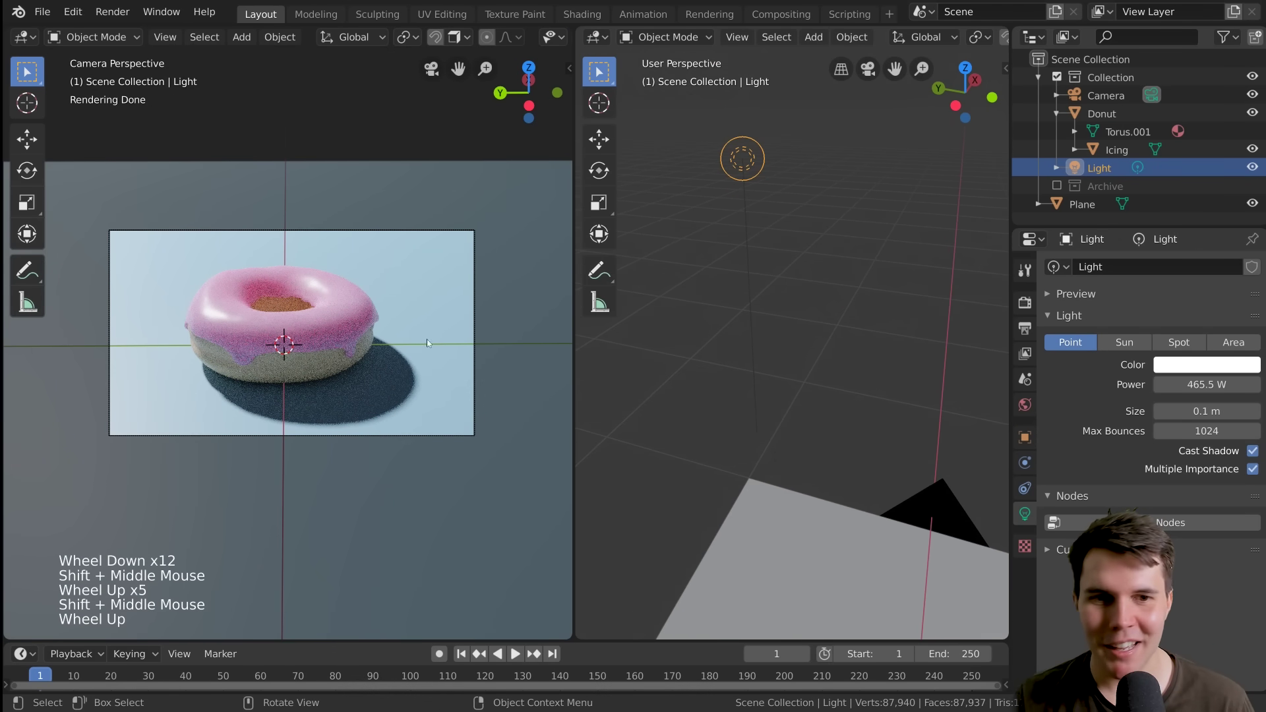
{"action": "scroll", "coordinate": [480, 336], "scroll_direction": "up", "scroll_amount": 2}
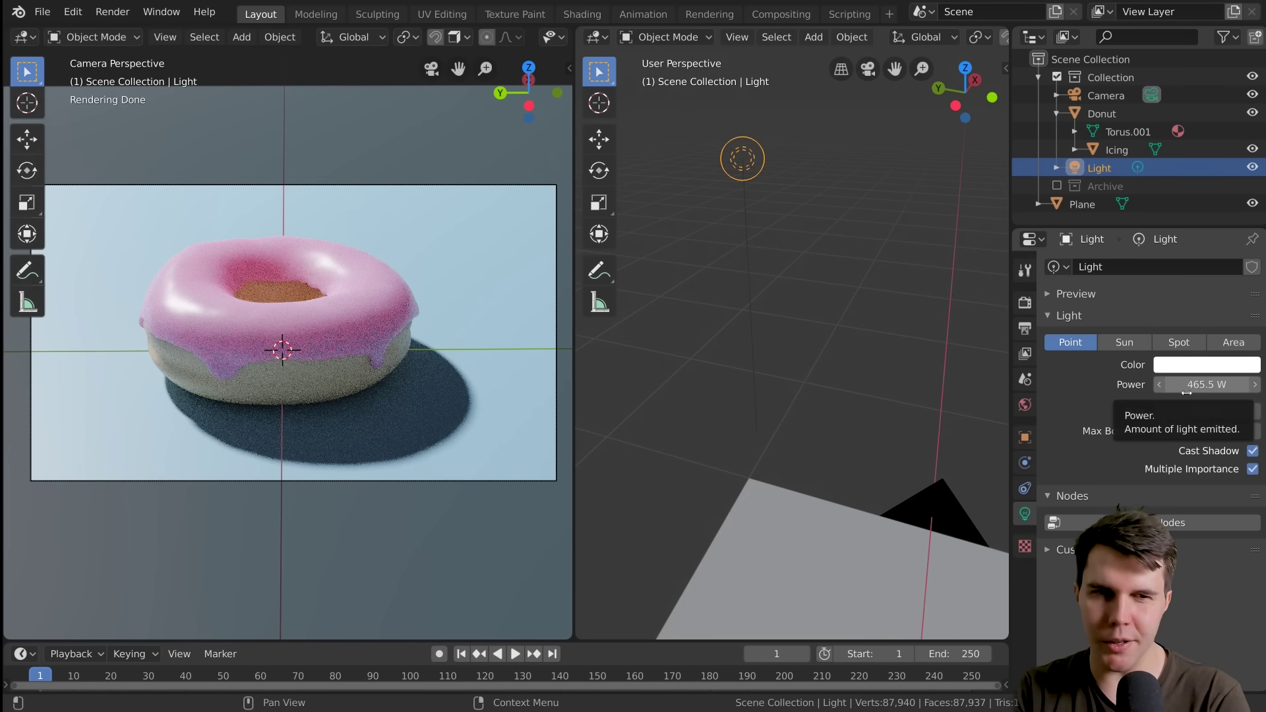
Step: Set the light's size to 0.45 m and its power to 422.6 W, with overlays and toolbar hidden in the rendered view
{"action": "left_click_drag", "start_coordinate": [1186, 384], "coordinate": [1256, 411]}
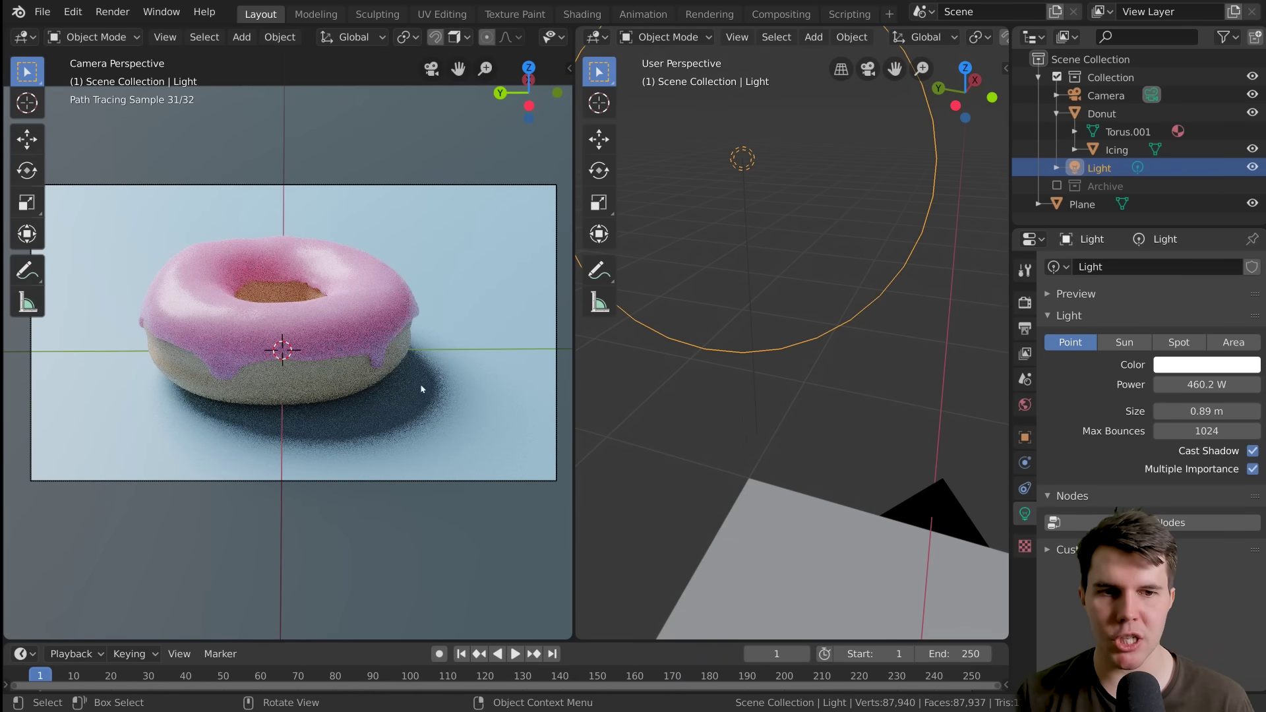
{"action": "middle_click_drag", "start_coordinate": [561, 37], "coordinate": [371, 37]}
{"action": "left_click", "coordinate": [433, 37]}
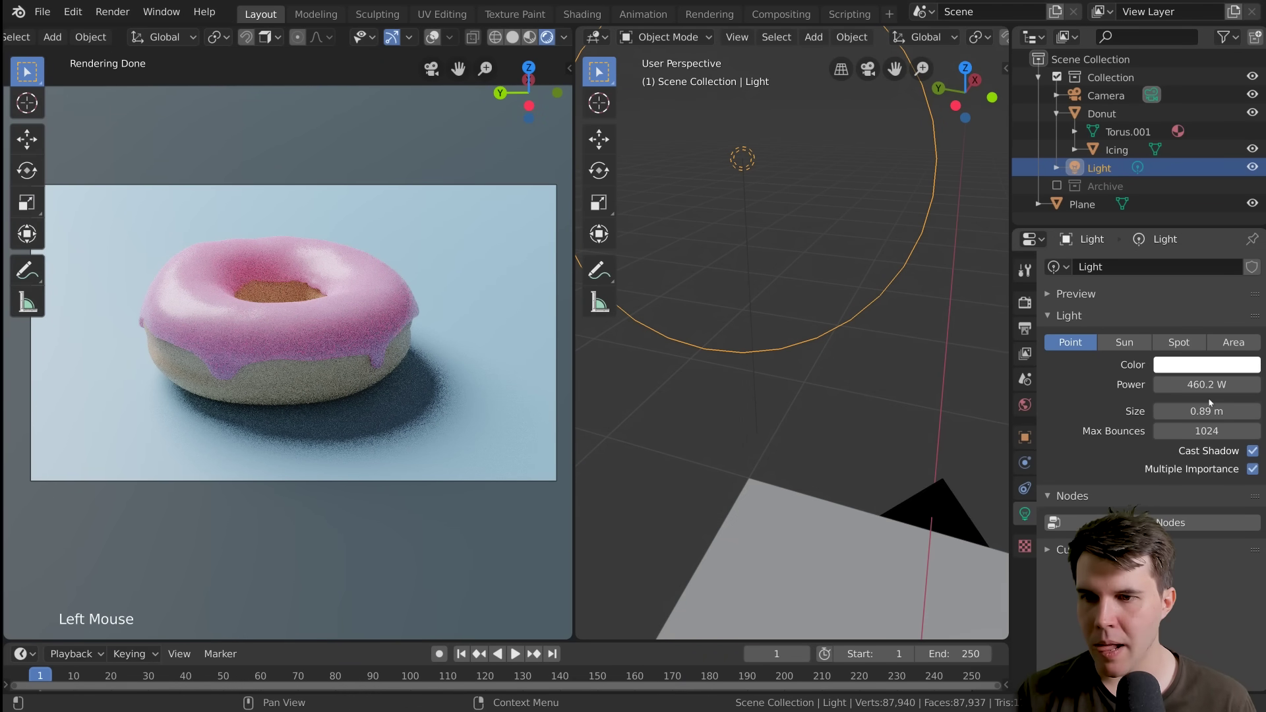
{"action": "left_click_drag", "start_coordinate": [1207, 411], "coordinate": [1180, 411]}
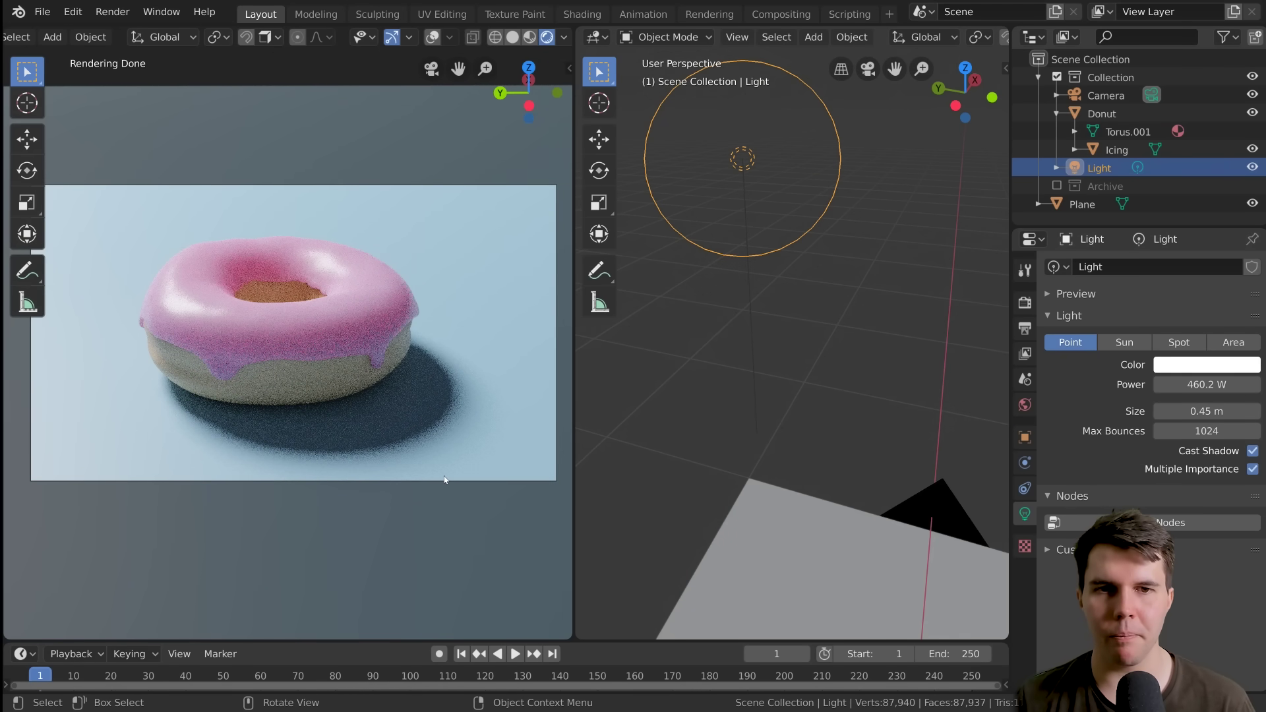
{"action": "key", "text": "t"}
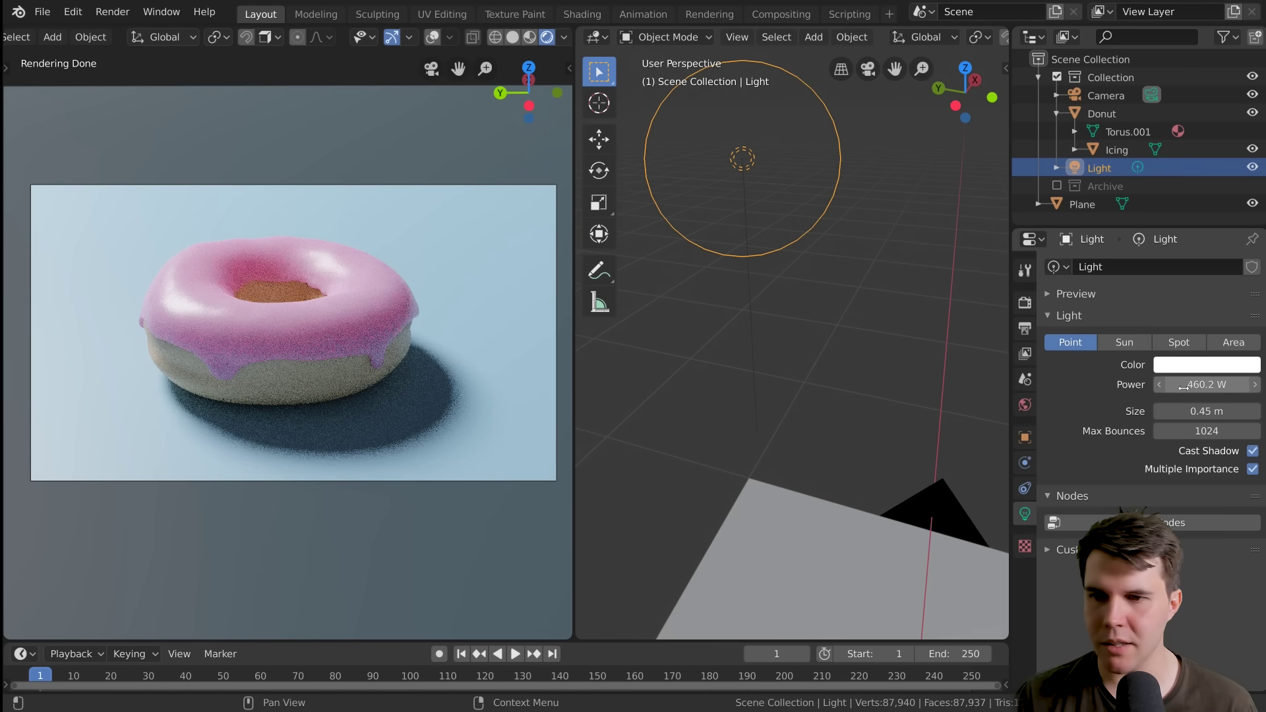
{"action": "left_click_drag", "start_coordinate": [1201, 384], "coordinate": [1177, 385]}
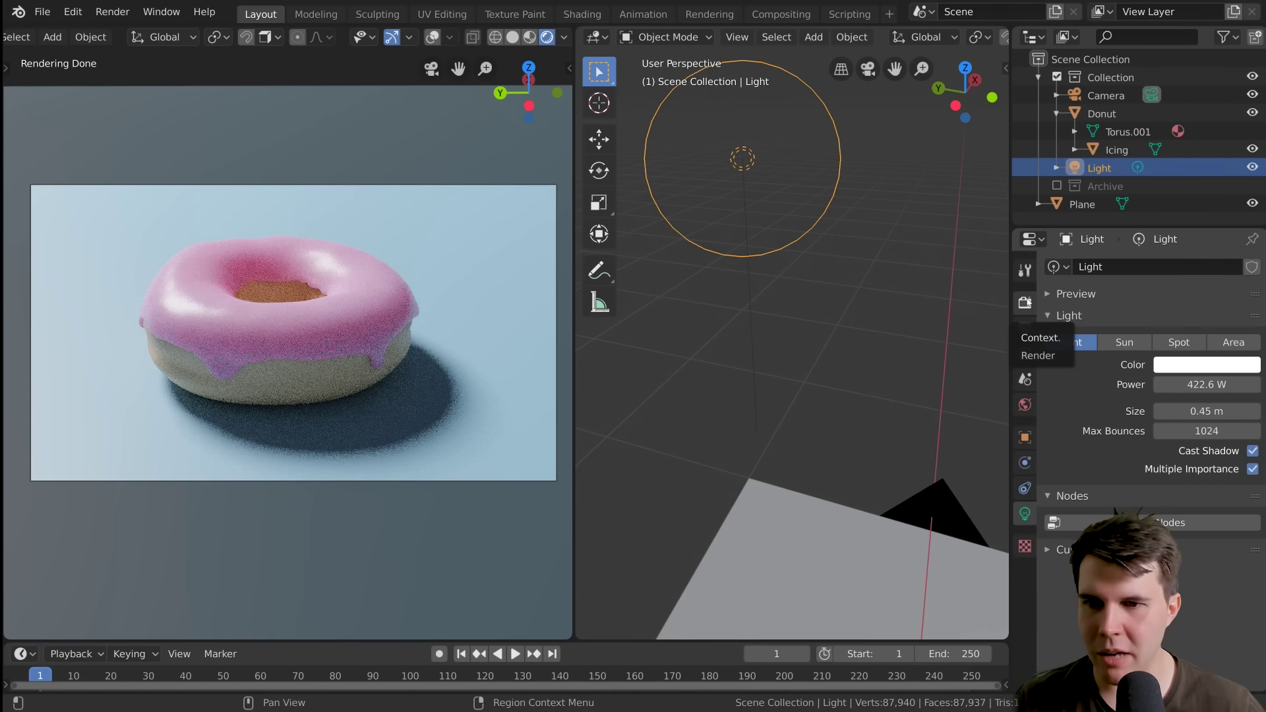
Step: Switch the color management view transform to False Color and examine the donut's exposure in the camera view
{"action": "left_click", "coordinate": [1025, 303]}
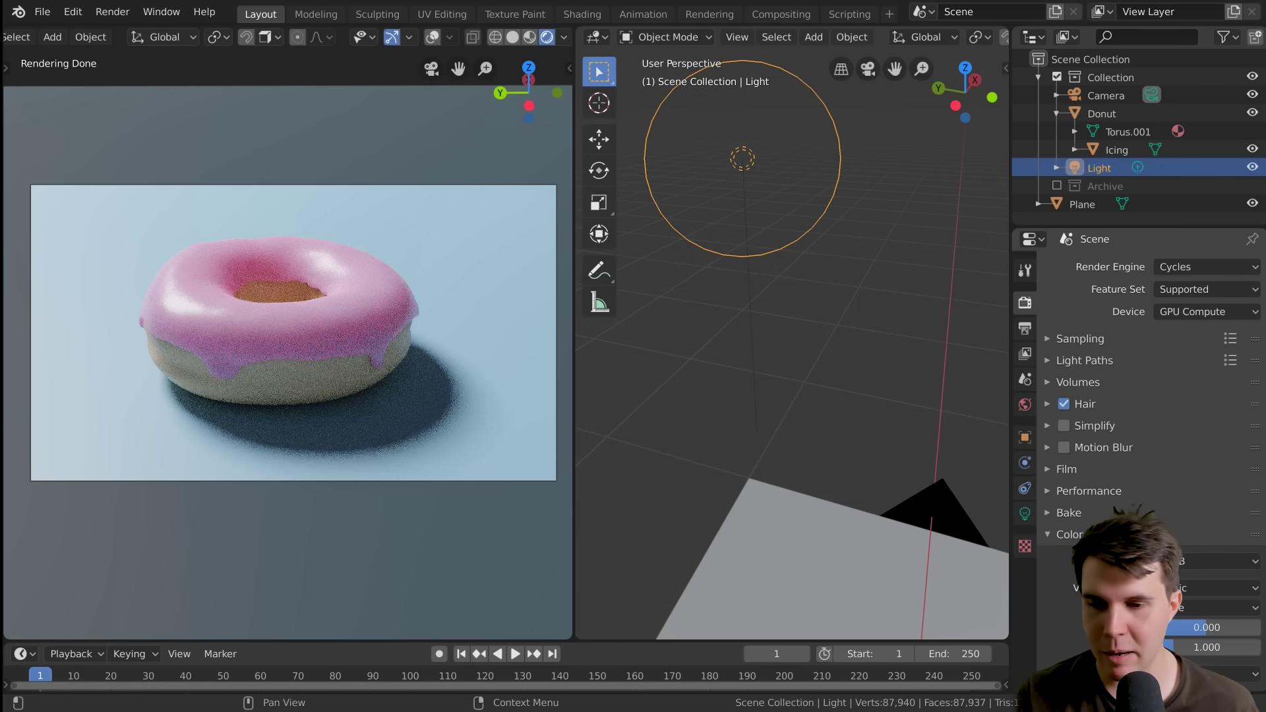
{"action": "scroll", "coordinate": [1147, 428], "scroll_direction": "down", "scroll_amount": 5}
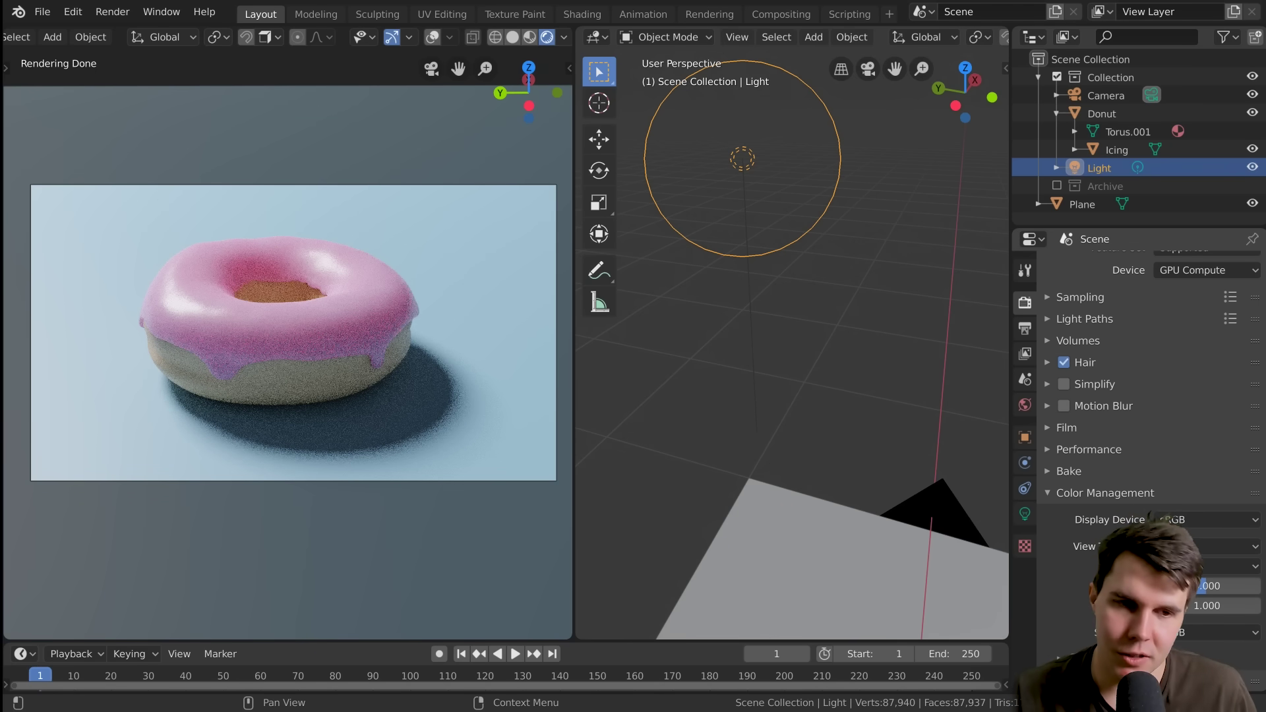
{"action": "left_click", "coordinate": [1180, 548]}
{"action": "left_click", "coordinate": [1160, 587]}
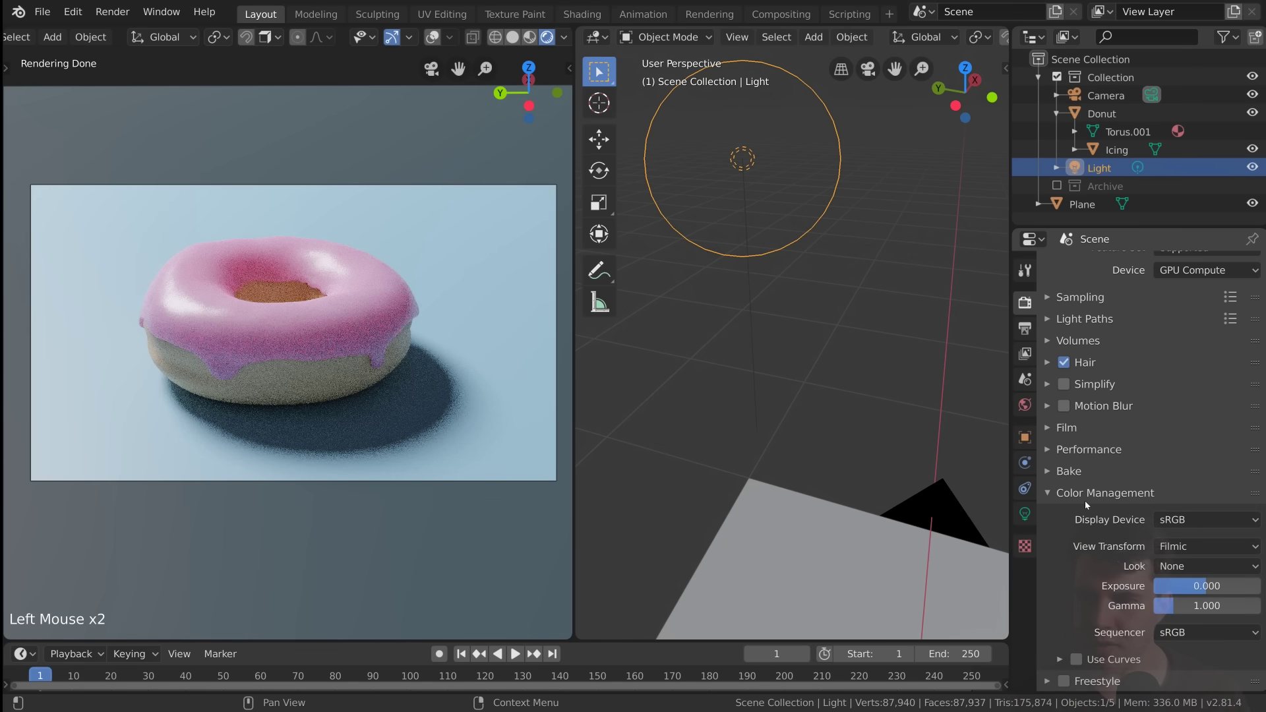
{"action": "scroll", "coordinate": [1104, 539], "scroll_direction": "down", "scroll_amount": 4}
{"action": "left_click", "coordinate": [1105, 493]}
{"action": "left_click", "coordinate": [1105, 530]}
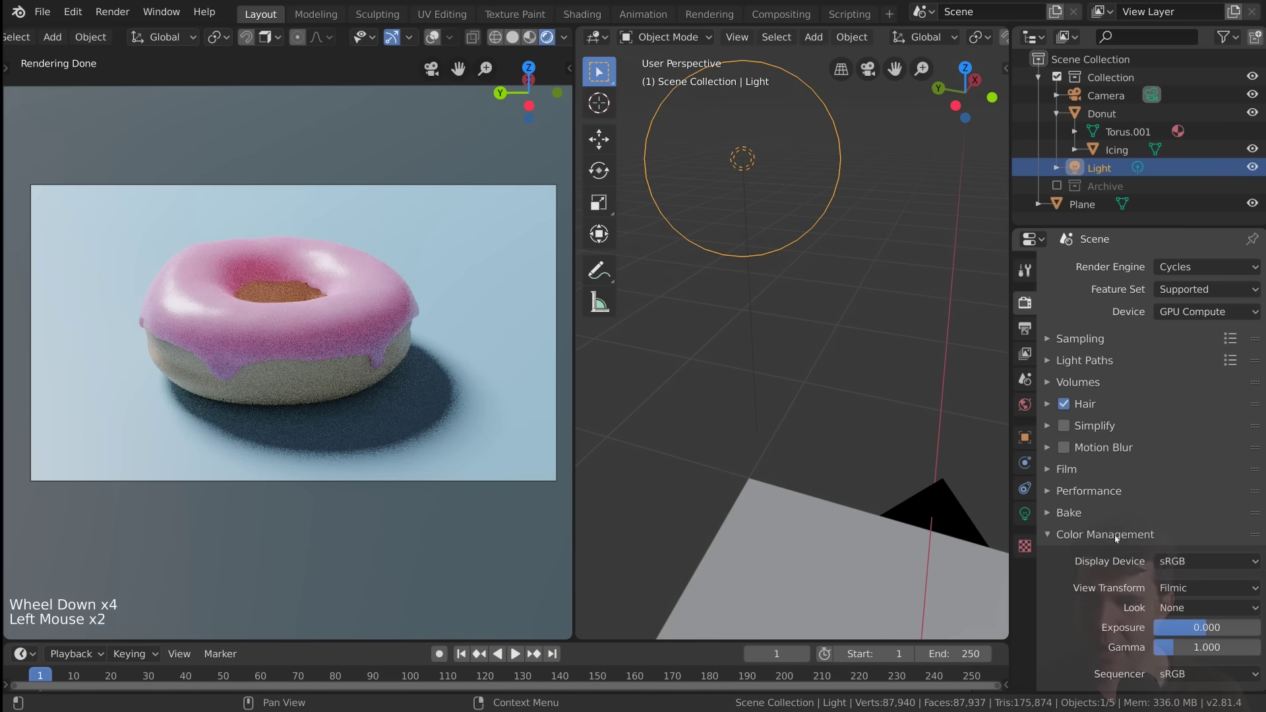
{"action": "left_click", "coordinate": [1185, 547]}
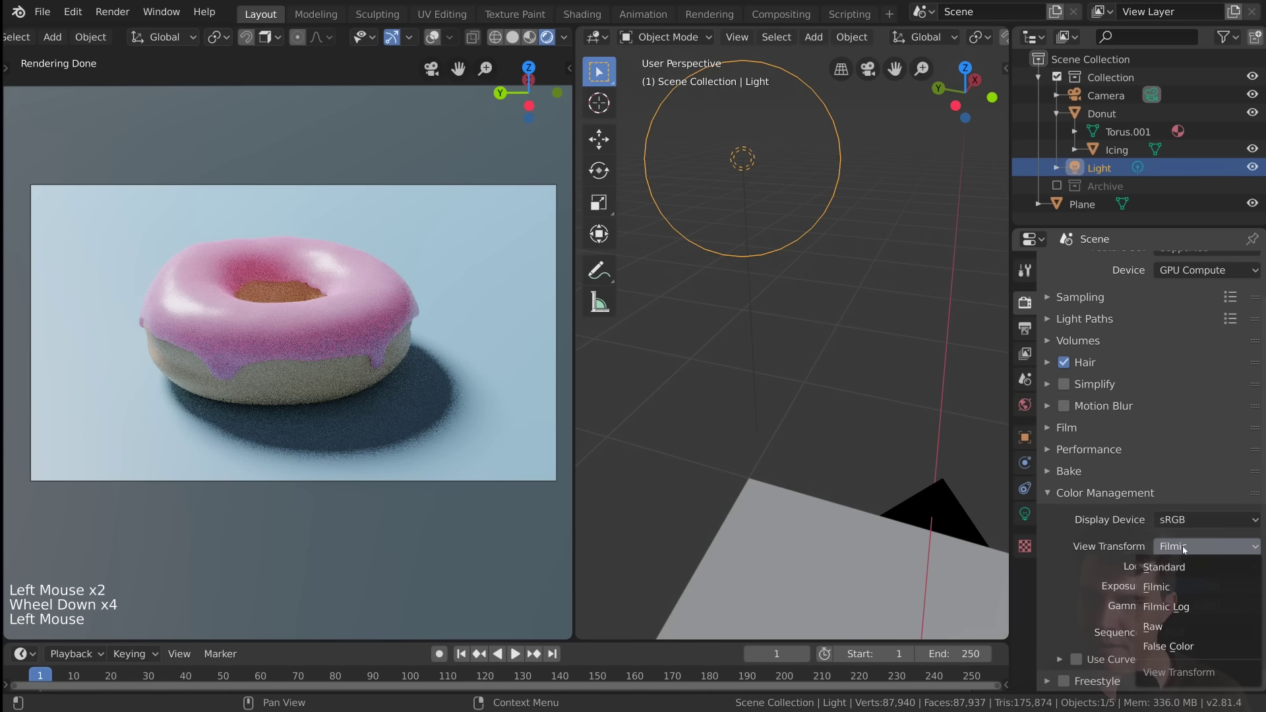
{"action": "left_click", "coordinate": [1174, 646]}
{"action": "middle_click_drag", "start_coordinate": [377, 433], "coordinate": [390, 457]}
{"action": "scroll", "coordinate": [322, 446], "scroll_direction": "down", "scroll_amount": 2}
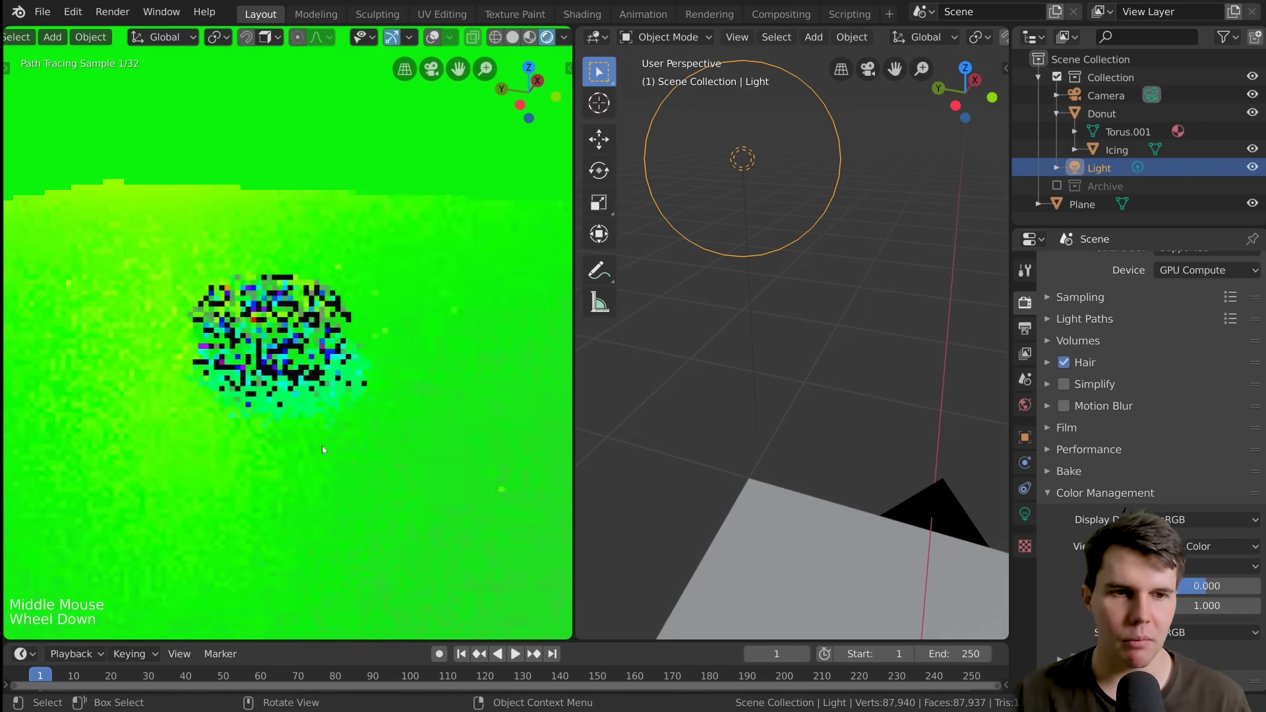
{"action": "scroll", "coordinate": [321, 445], "scroll_direction": "up", "scroll_amount": 5}
{"action": "key", "text": "KP_0"}
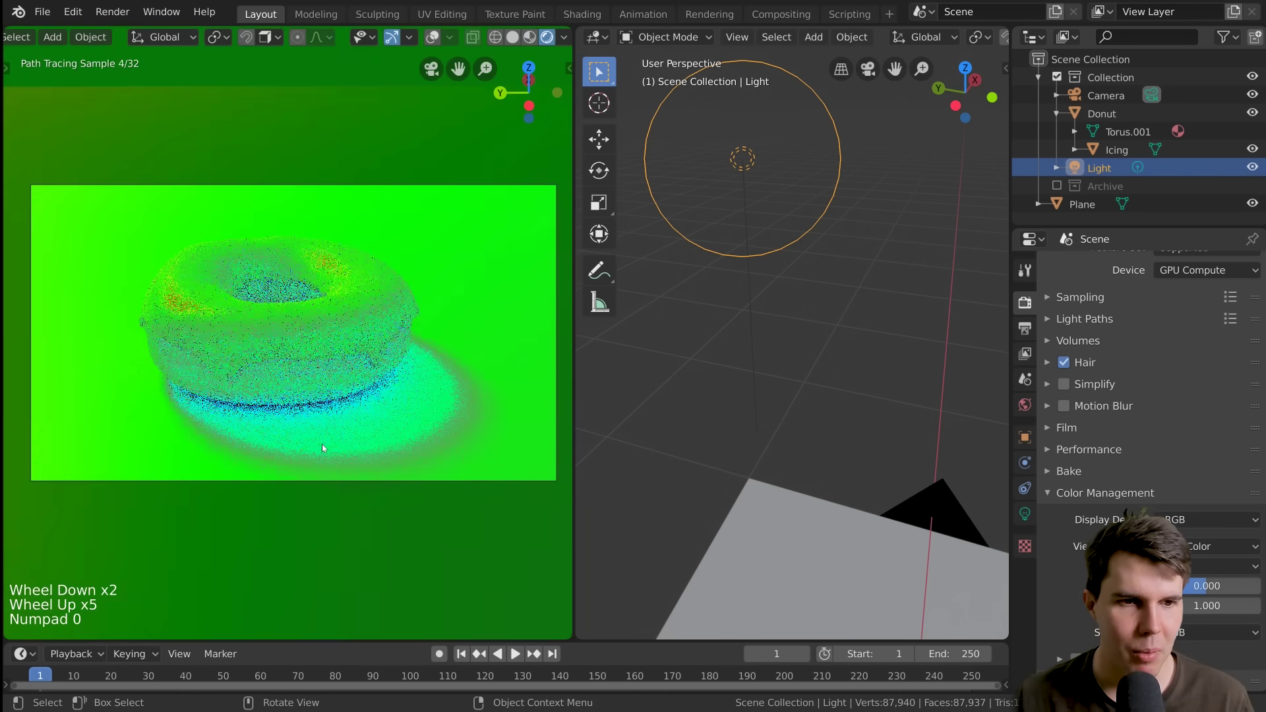
{"action": "scroll", "coordinate": [322, 445], "scroll_direction": "up", "scroll_amount": 2}
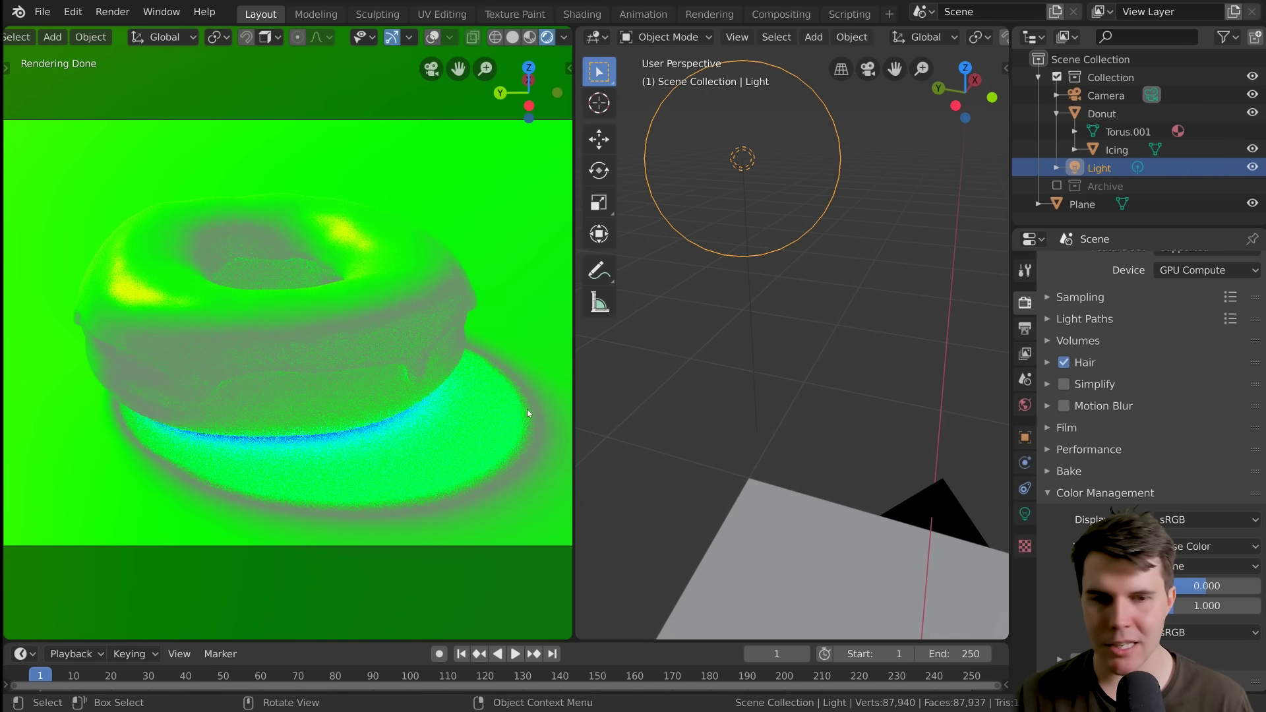
Step: Set the light's power to 333.2 W and return the view transform to Filmic
{"action": "left_click", "coordinate": [1025, 513]}
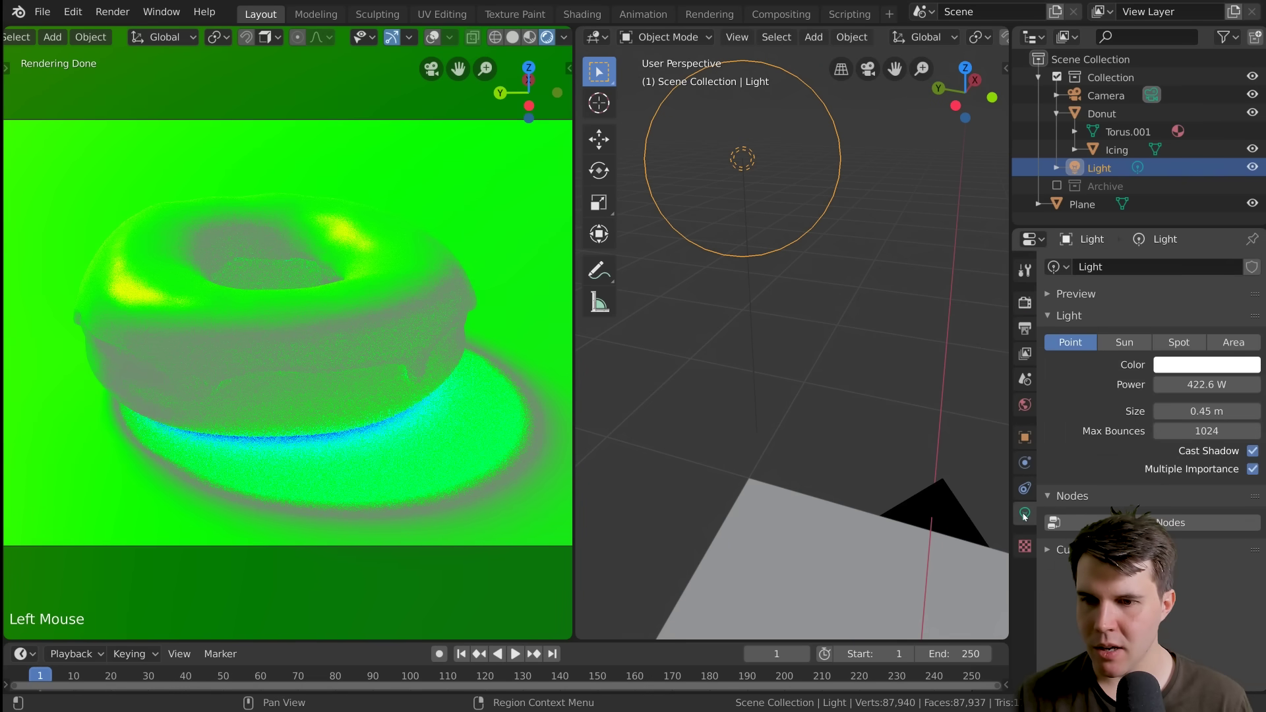
{"action": "mouse_move", "coordinate": [1215, 382]}
{"action": "left_mouse_down"}
{"action": "mouse_move", "coordinate": [1233, 382]}
{"action": "mouse_move", "coordinate": [1197, 382]}
{"action": "left_mouse_up"}
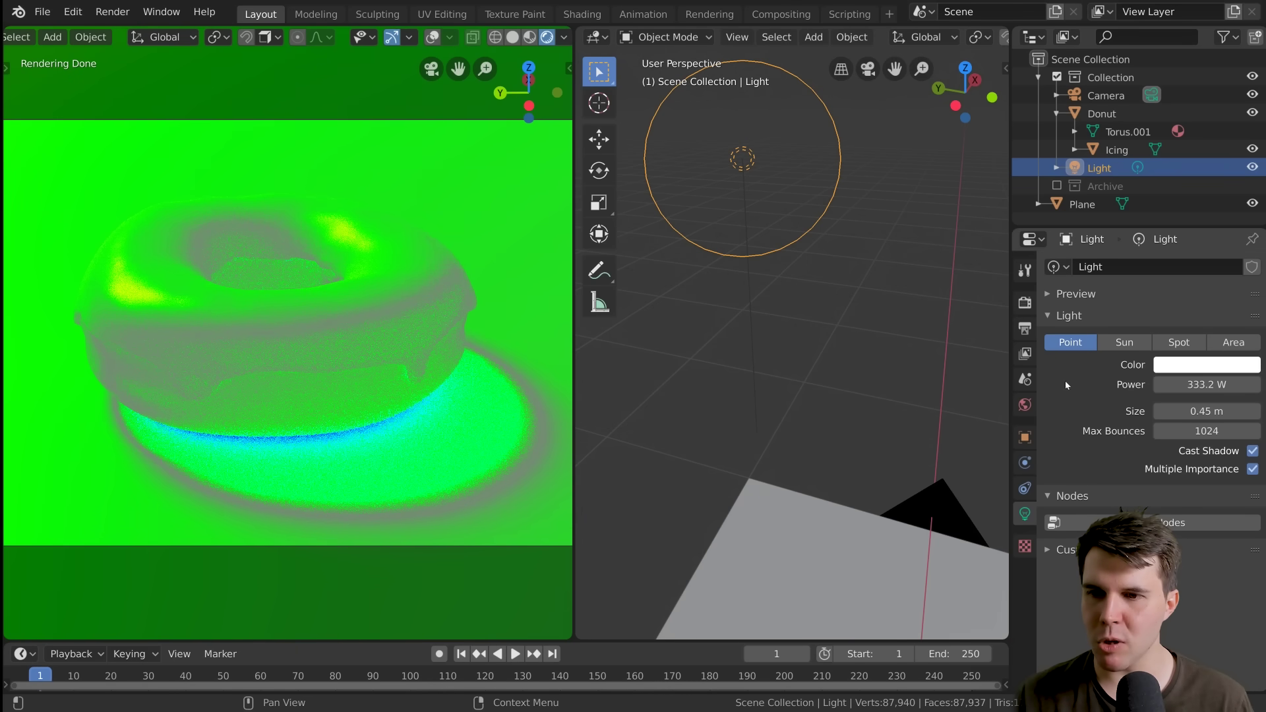
{"action": "left_click", "coordinate": [1024, 303]}
{"action": "left_click", "coordinate": [1181, 547]}
{"action": "left_click", "coordinate": [1167, 587]}
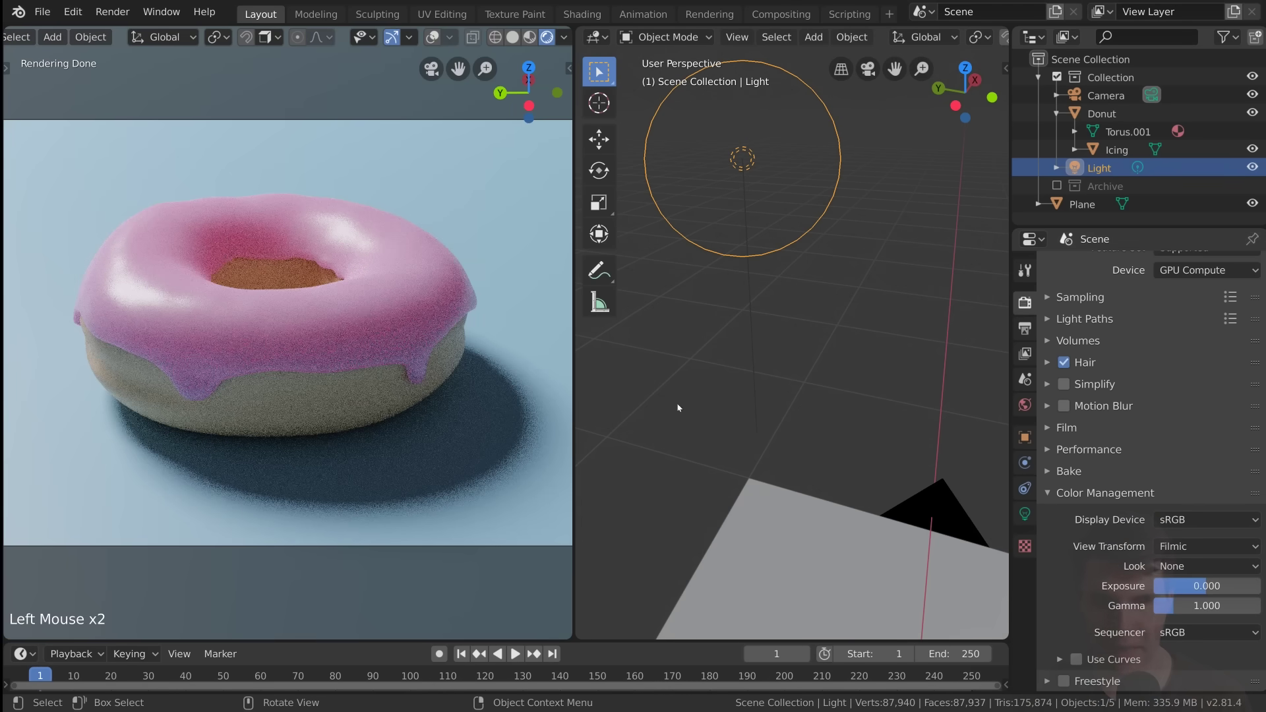
Step: Select the plane, show its material settings, and join the two 3D views into a single rendered camera view
{"action": "scroll", "coordinate": [369, 318], "scroll_direction": "down", "scroll_amount": 1}
{"action": "left_click", "coordinate": [410, 218]}
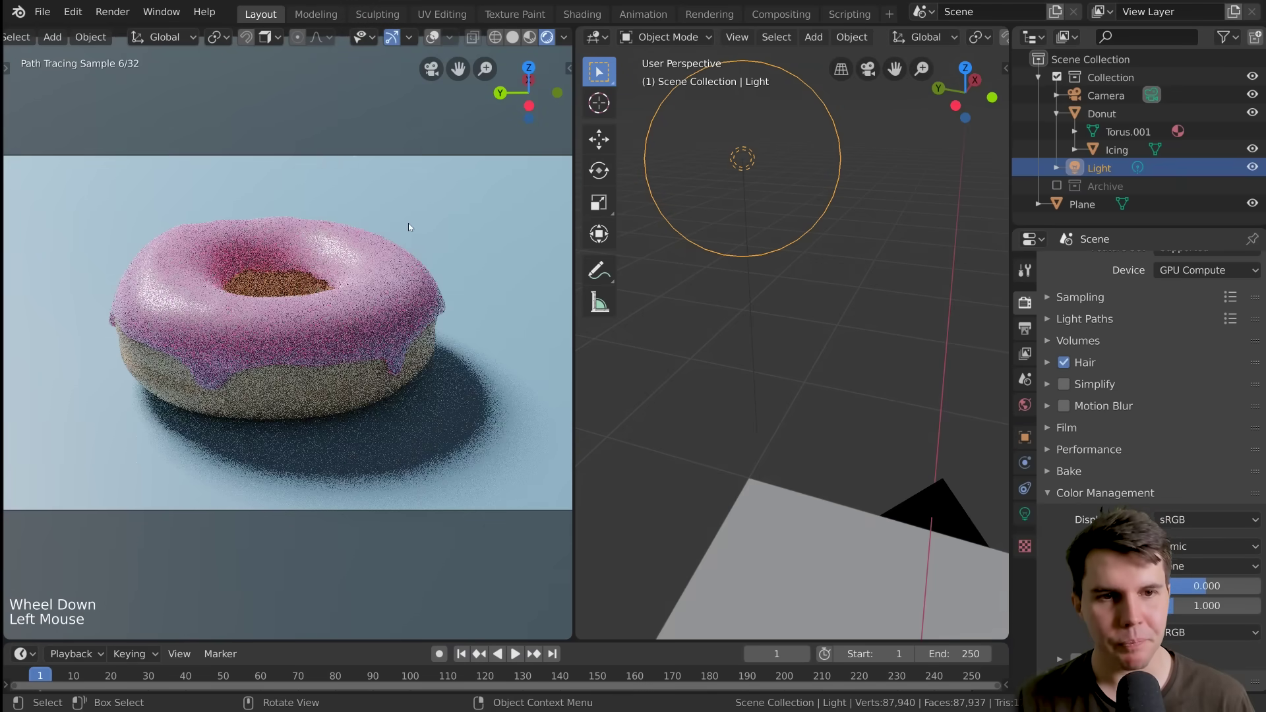
{"action": "left_click", "coordinate": [1025, 590]}
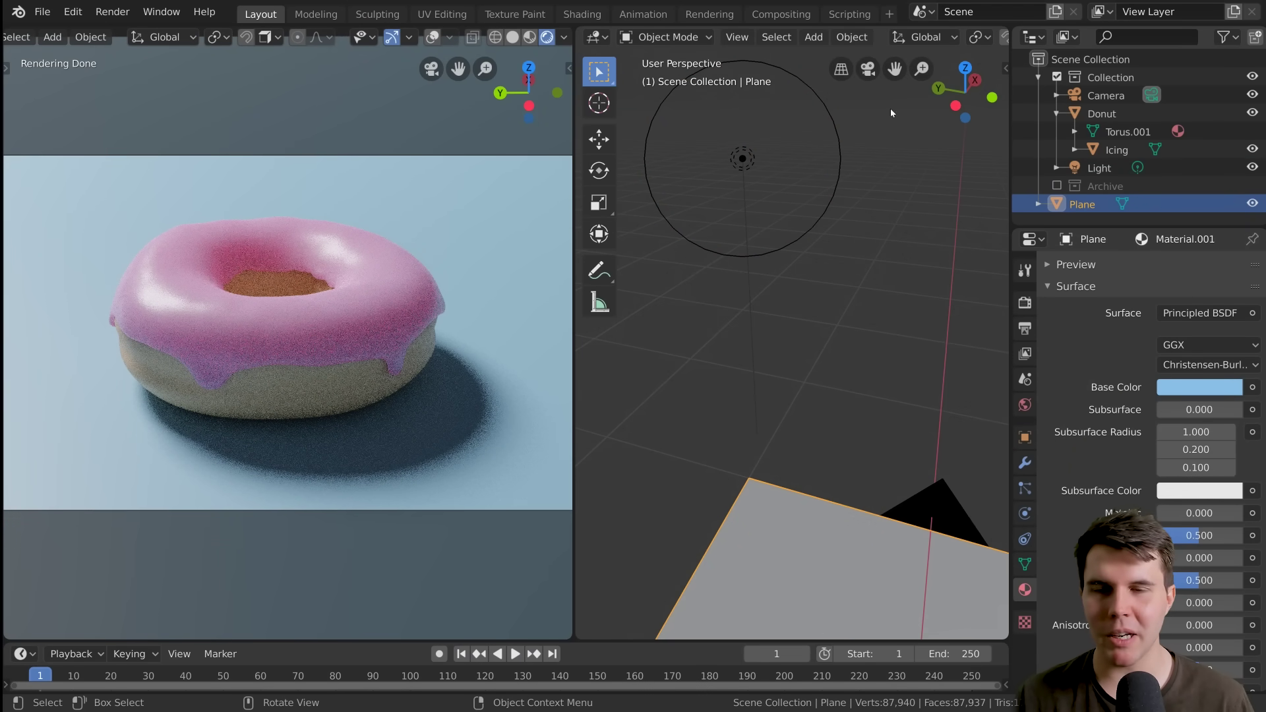
{"action": "left_click_drag", "start_coordinate": [571, 46], "coordinate": [789, 334]}
{"action": "scroll", "coordinate": [790, 333], "scroll_direction": "down", "scroll_amount": 3}
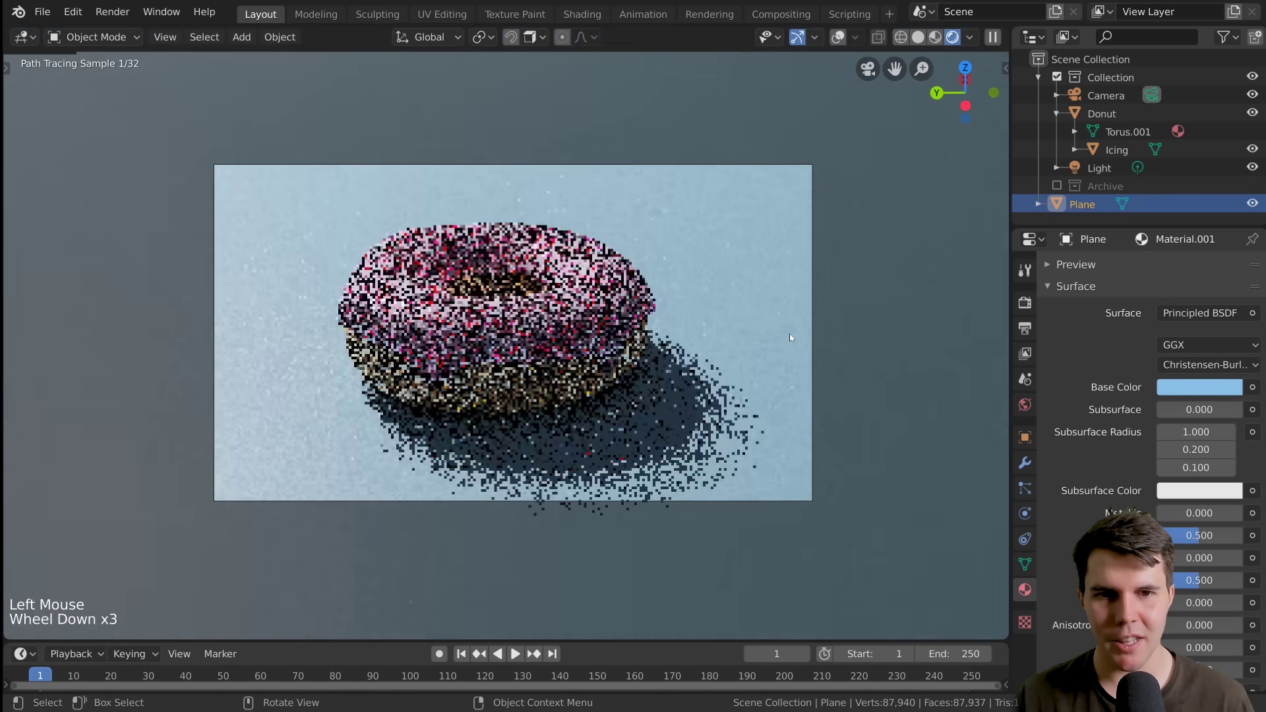
{"action": "scroll", "coordinate": [789, 334], "scroll_direction": "up", "scroll_amount": 1}
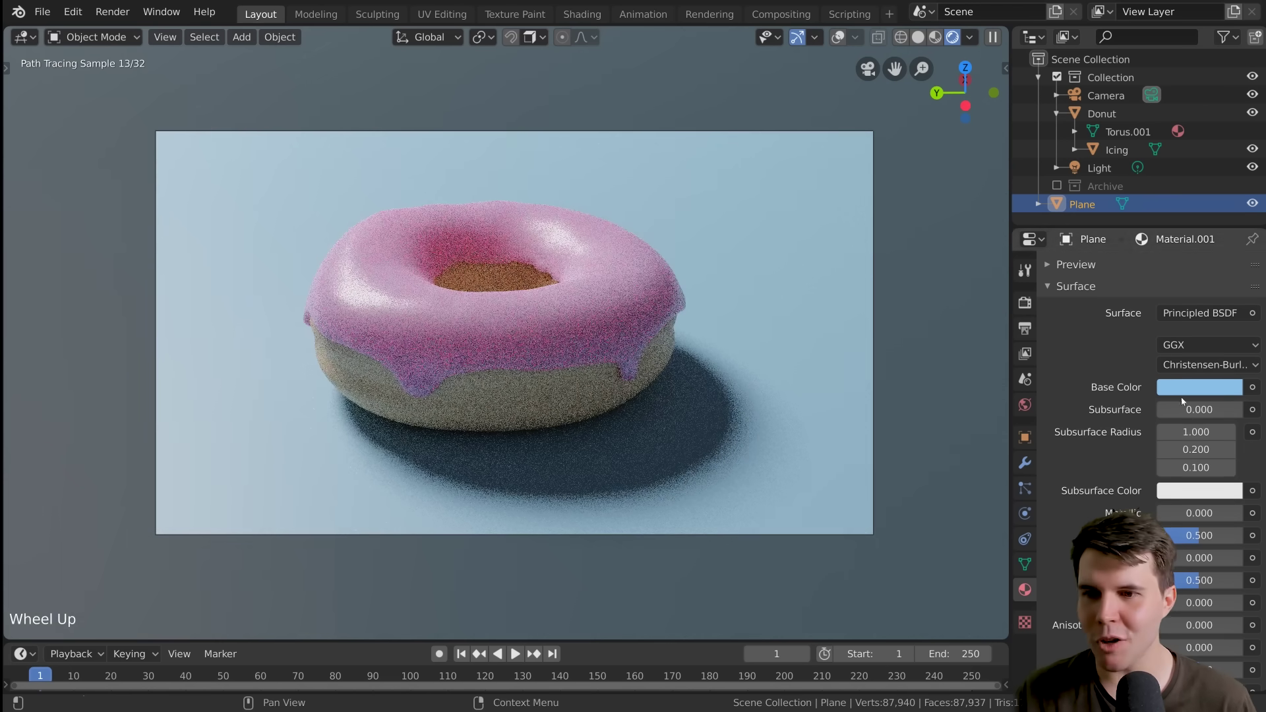
Step: Change the plane material's base color to a light pink with a hue of about 0.862 and reduced saturation
{"action": "left_click", "coordinate": [1200, 388]}
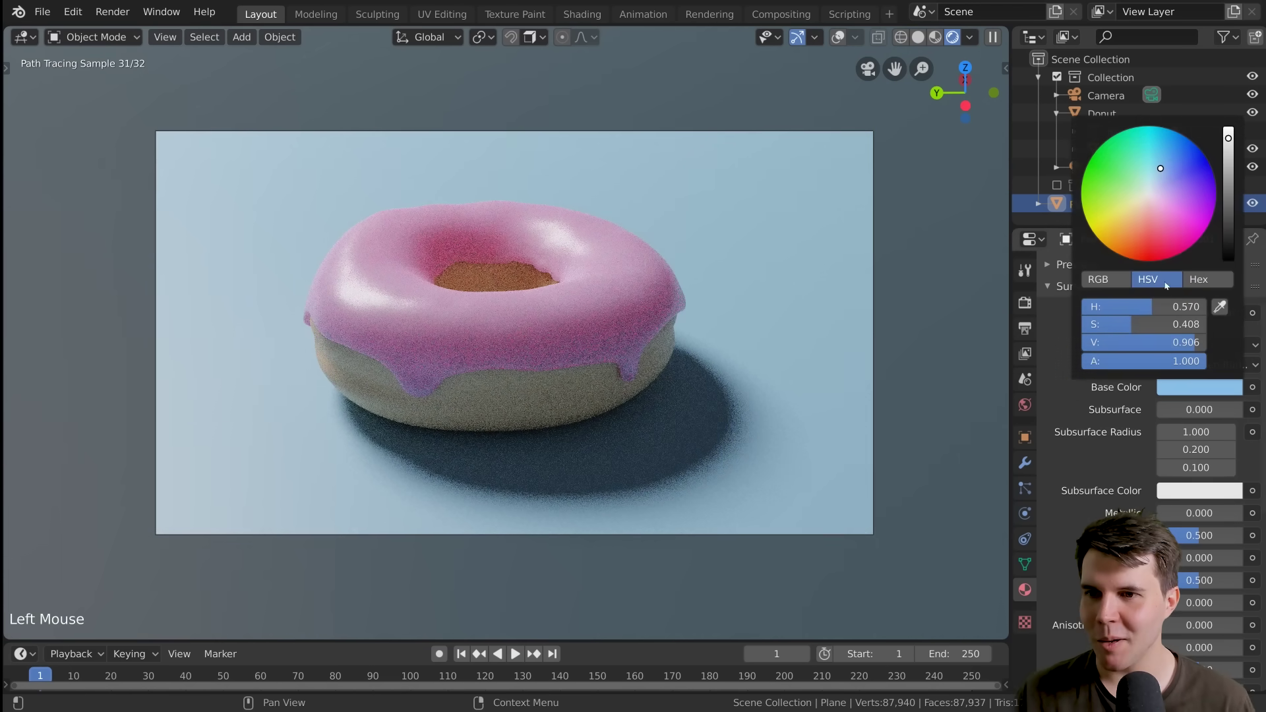
{"action": "left_click_drag", "start_coordinate": [1167, 307], "coordinate": [1205, 307]}
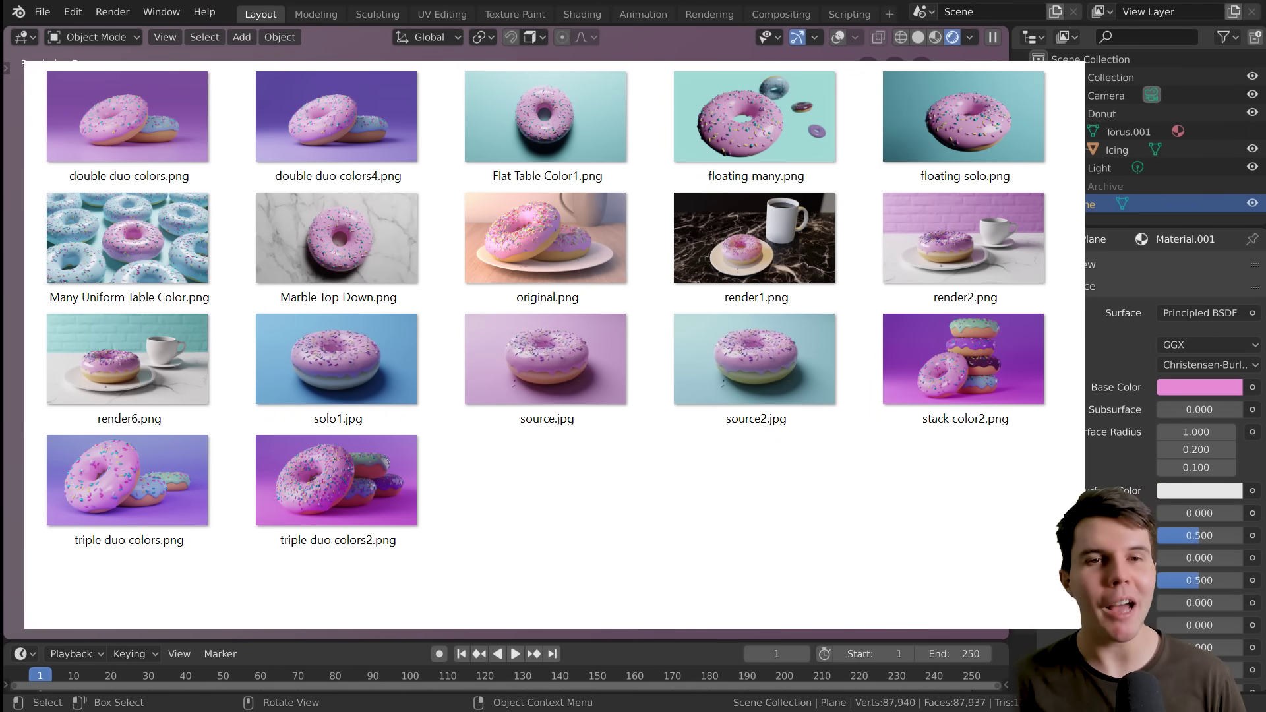
{"action": "left_click", "coordinate": [1177, 384]}
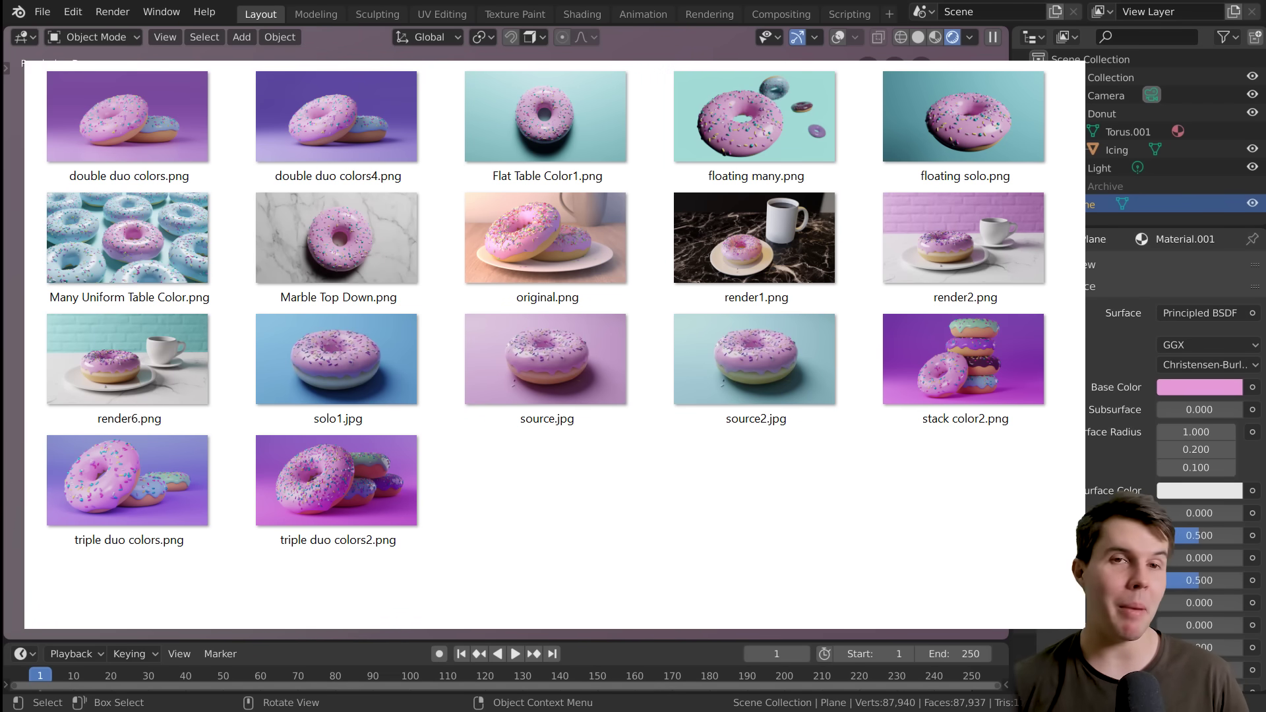
{"action": "left_click", "coordinate": [1199, 387]}
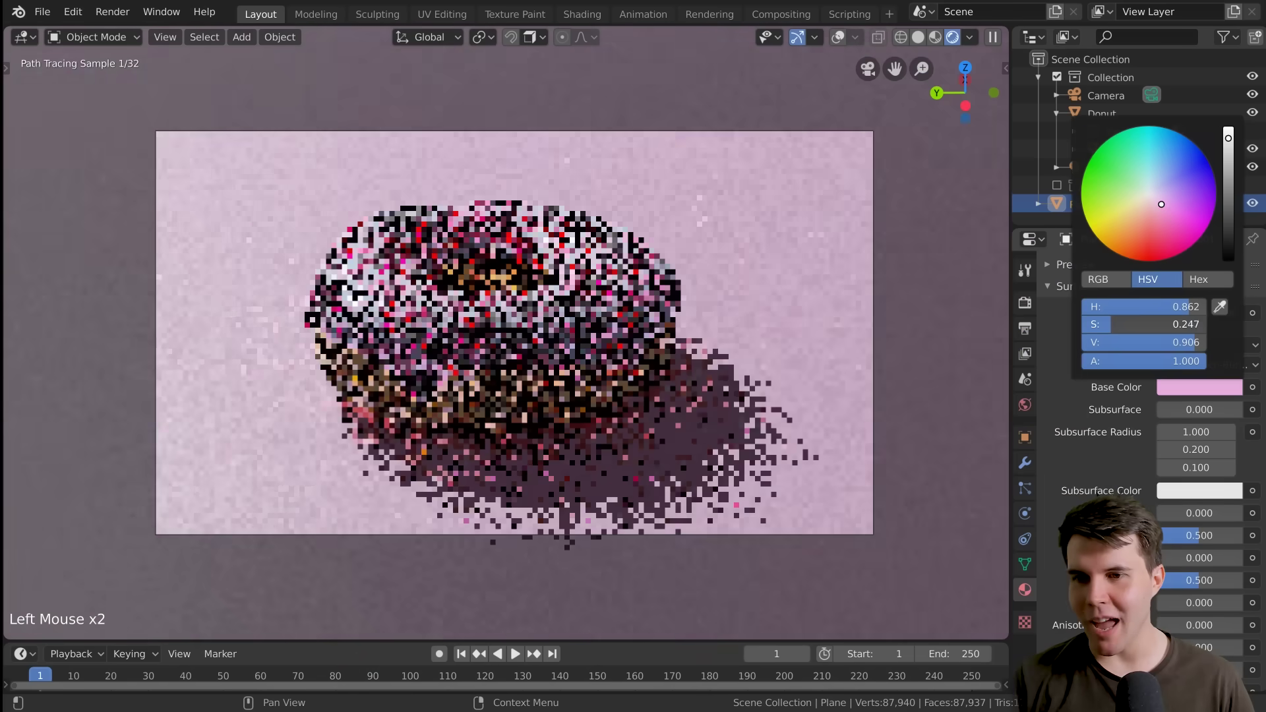
{"action": "left_click_drag", "start_coordinate": [1148, 324], "coordinate": [1140, 324]}
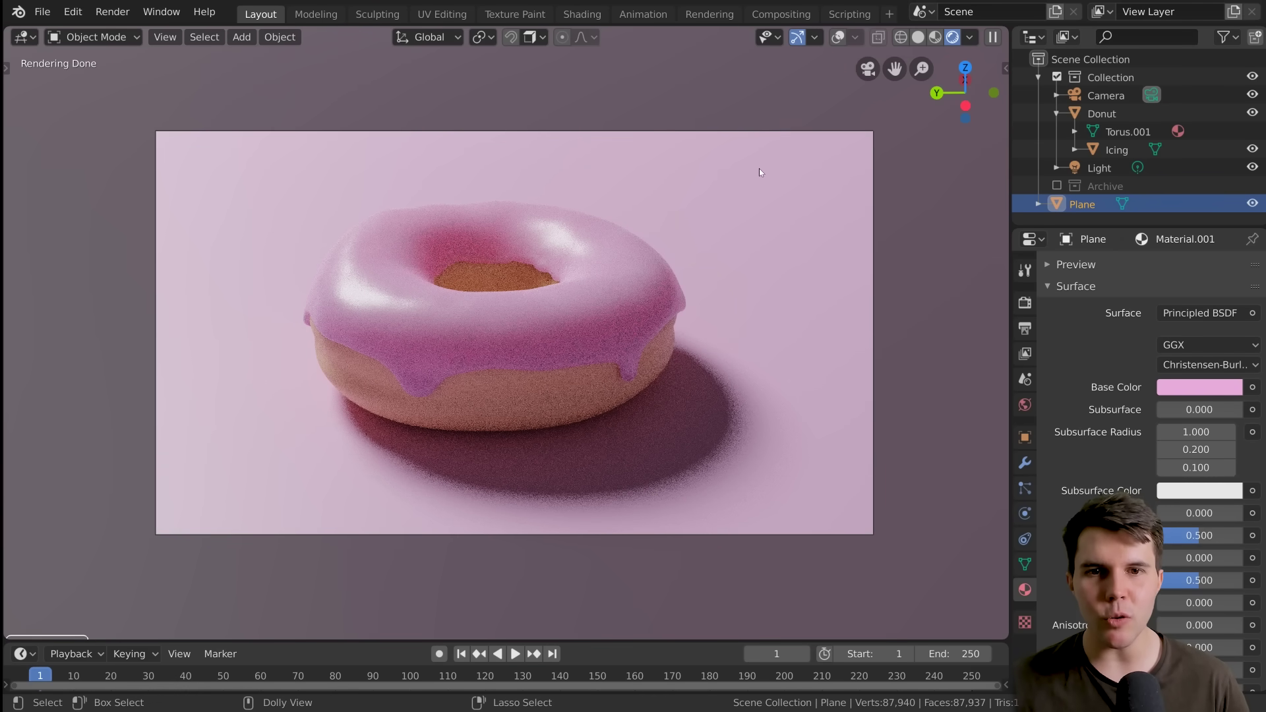
Step: Save the project as a new incremented file named Part 8_Start.blend
{"action": "key", "text": "ctrl+shift+s"}
{"action": "key", "text": "KP_Add"}
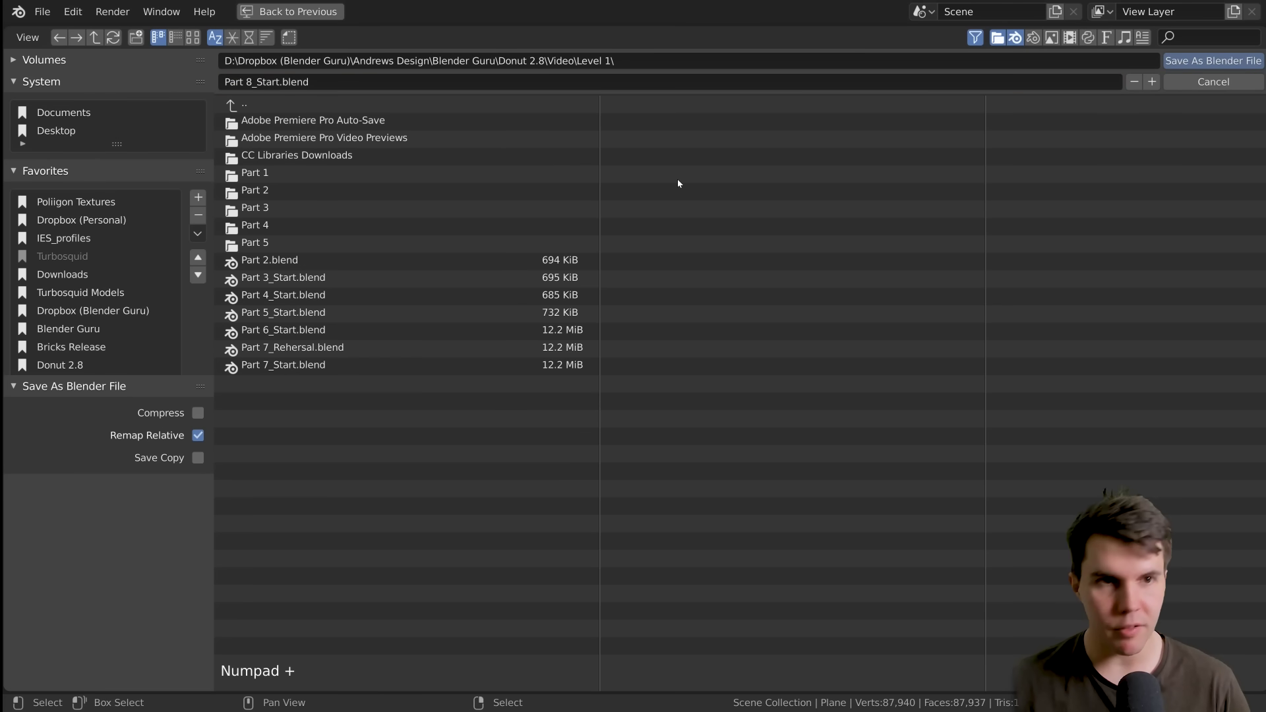
{"action": "key", "text": "KP_Enter"}
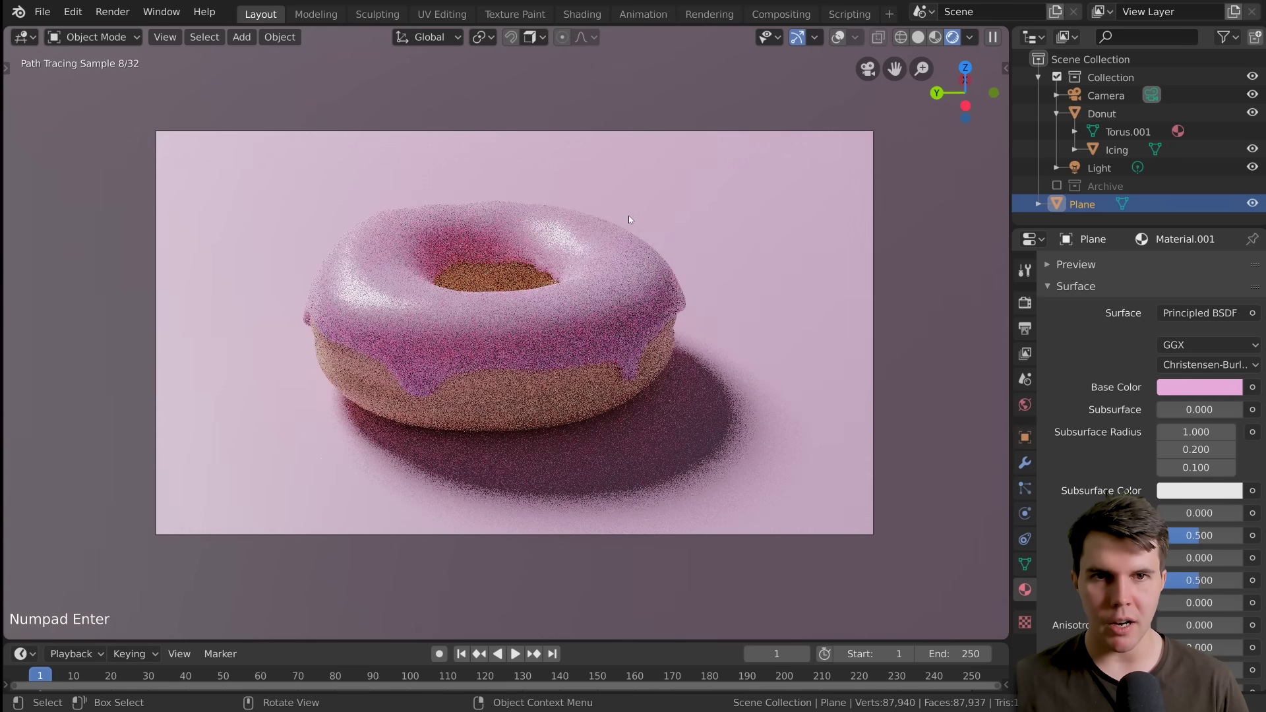
{"action": "key", "text": "ctrl"}
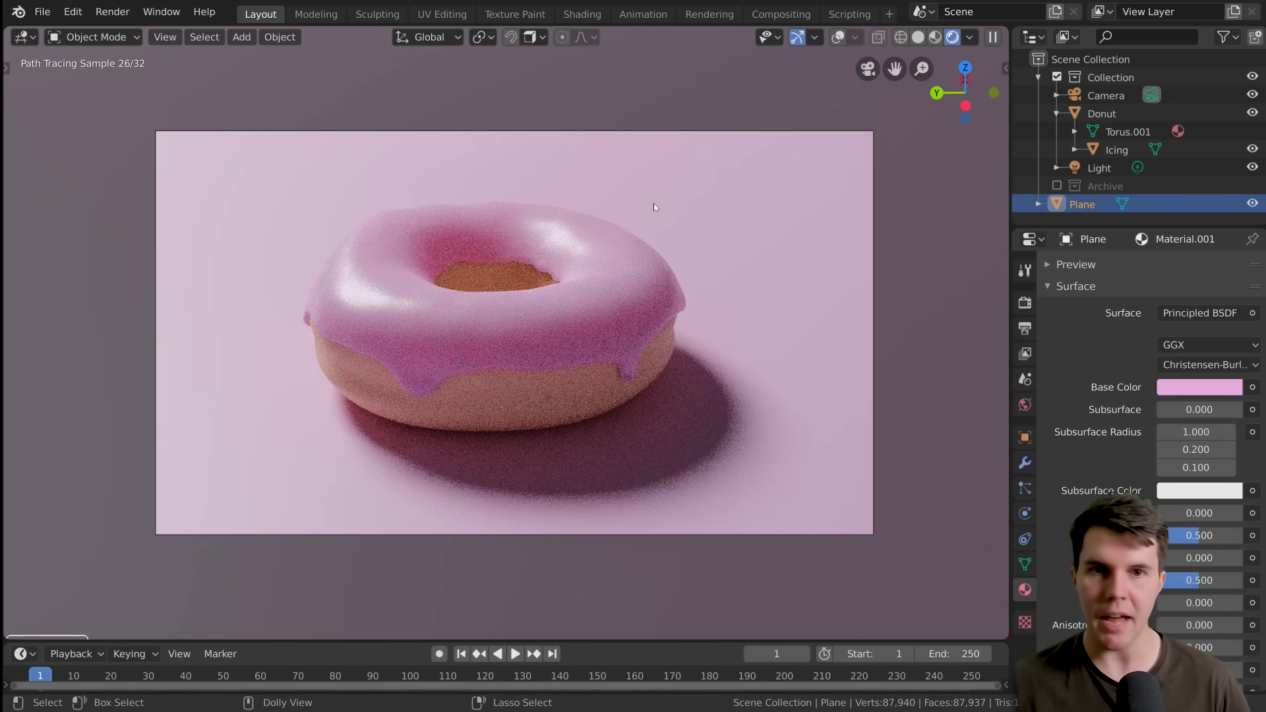
Step: Show the render sampling settings and render the final image from the camera
{"action": "left_click", "coordinate": [1025, 303]}
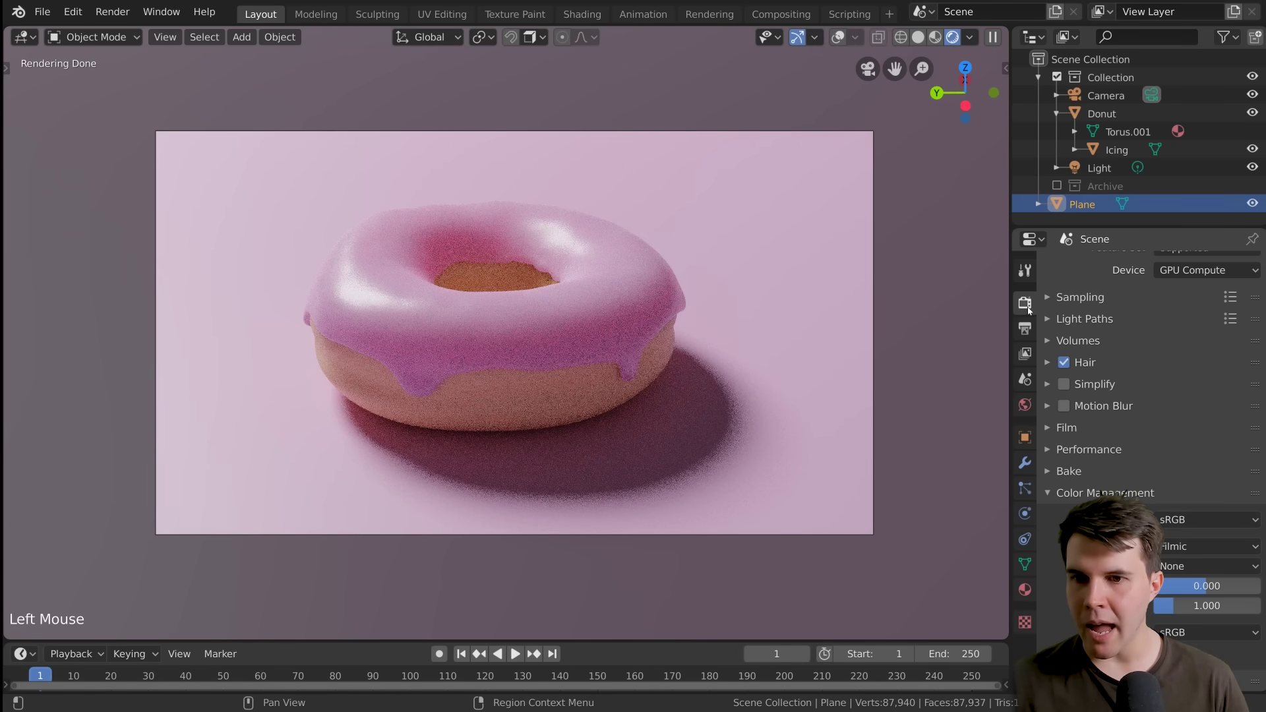
{"action": "left_click", "coordinate": [1109, 302]}
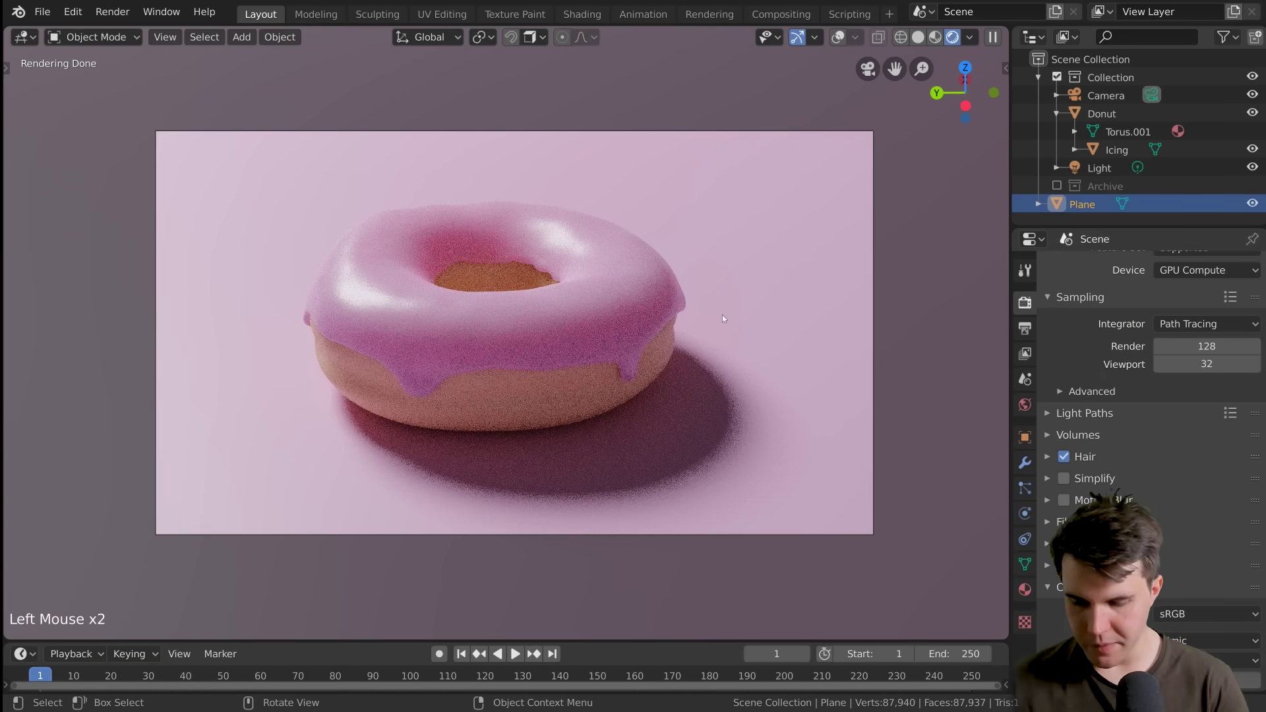
{"action": "key", "text": "F12"}
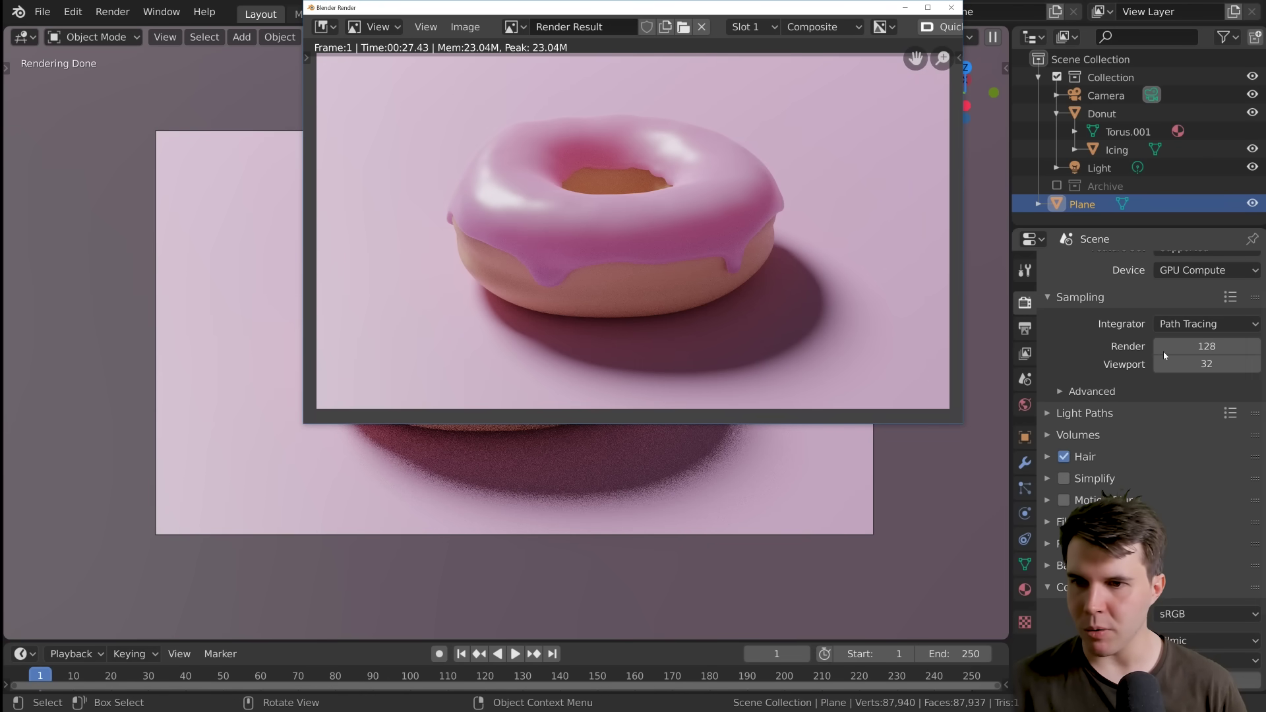
Step: Compare the viewport preview with the finished render and examine the noise on the icing and dough up close
{"action": "left_click", "coordinate": [1121, 327]}
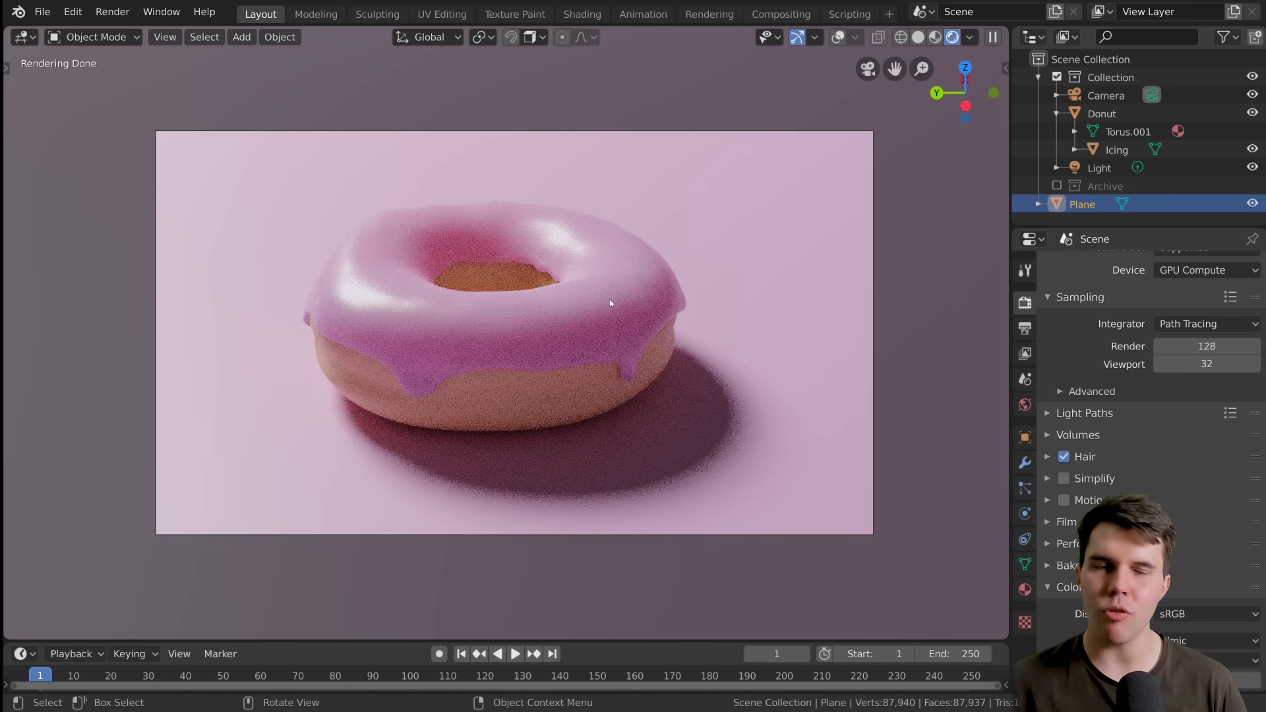
{"action": "scroll", "coordinate": [564, 359], "scroll_direction": "up", "scroll_amount": 2}
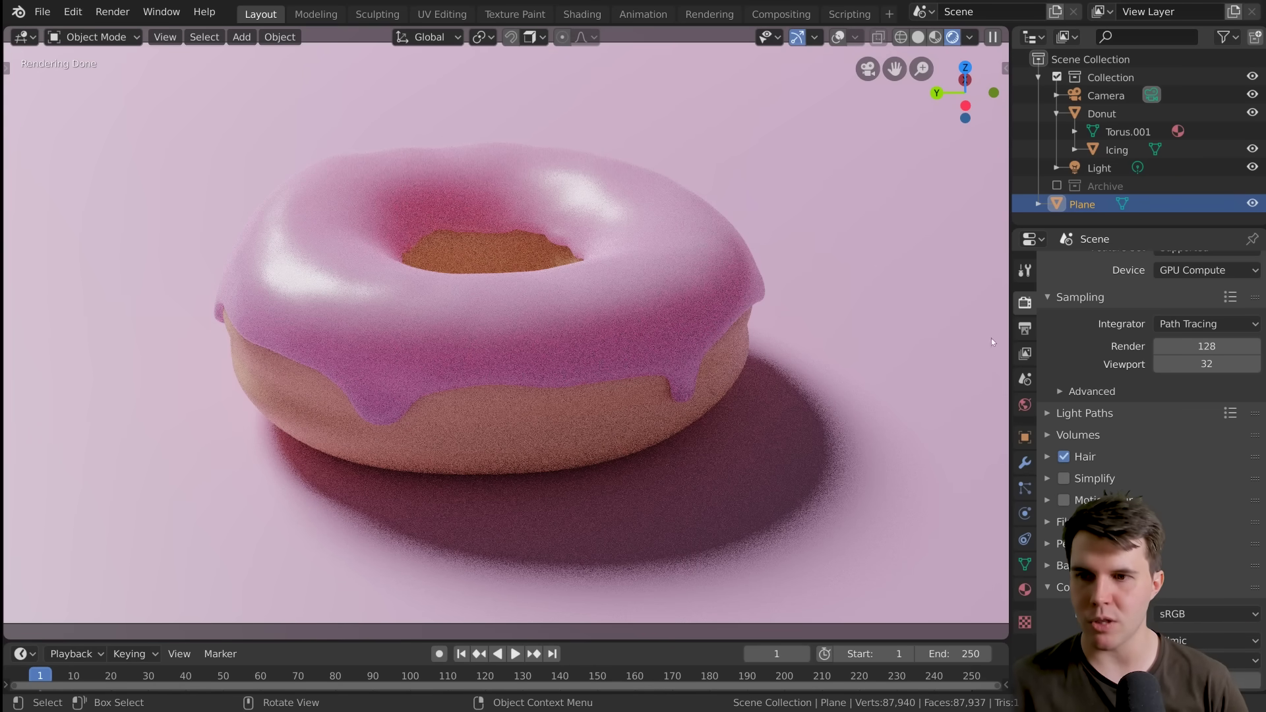
{"action": "key", "text": "F11"}
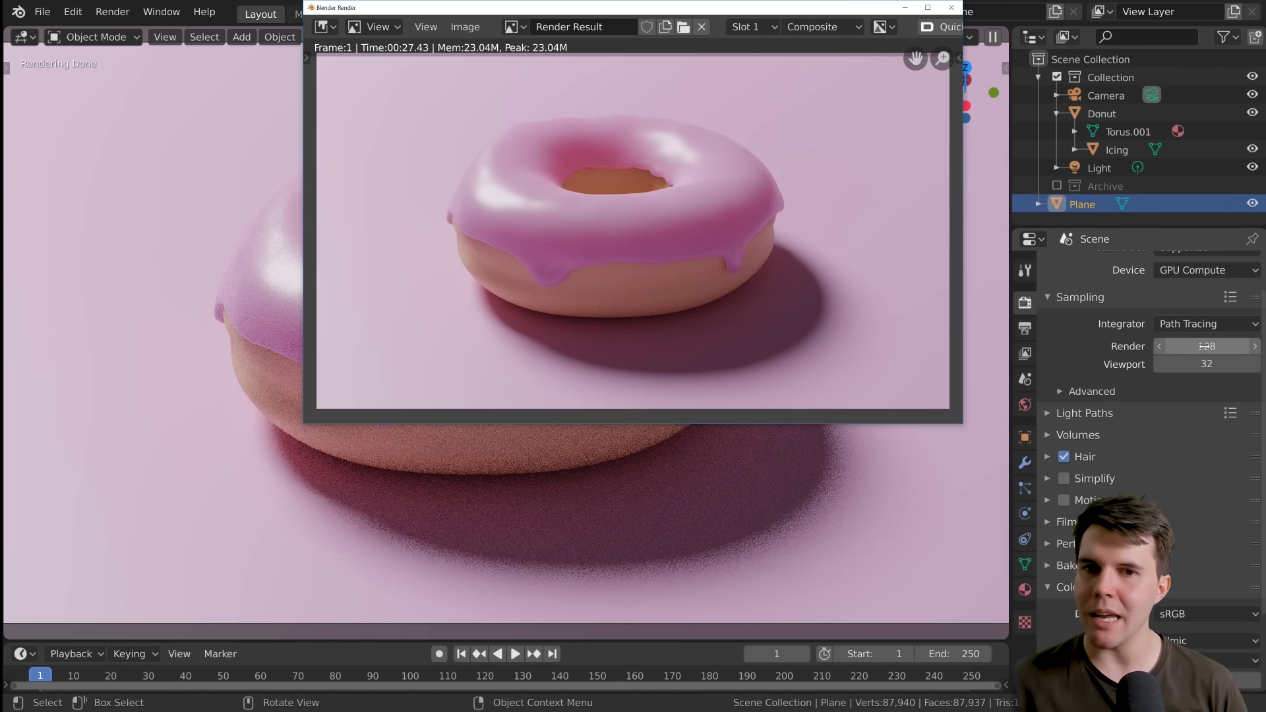
{"action": "scroll", "coordinate": [775, 258], "scroll_direction": "up", "scroll_amount": 2}
{"action": "scroll", "coordinate": [762, 260], "scroll_direction": "down", "scroll_amount": 2}
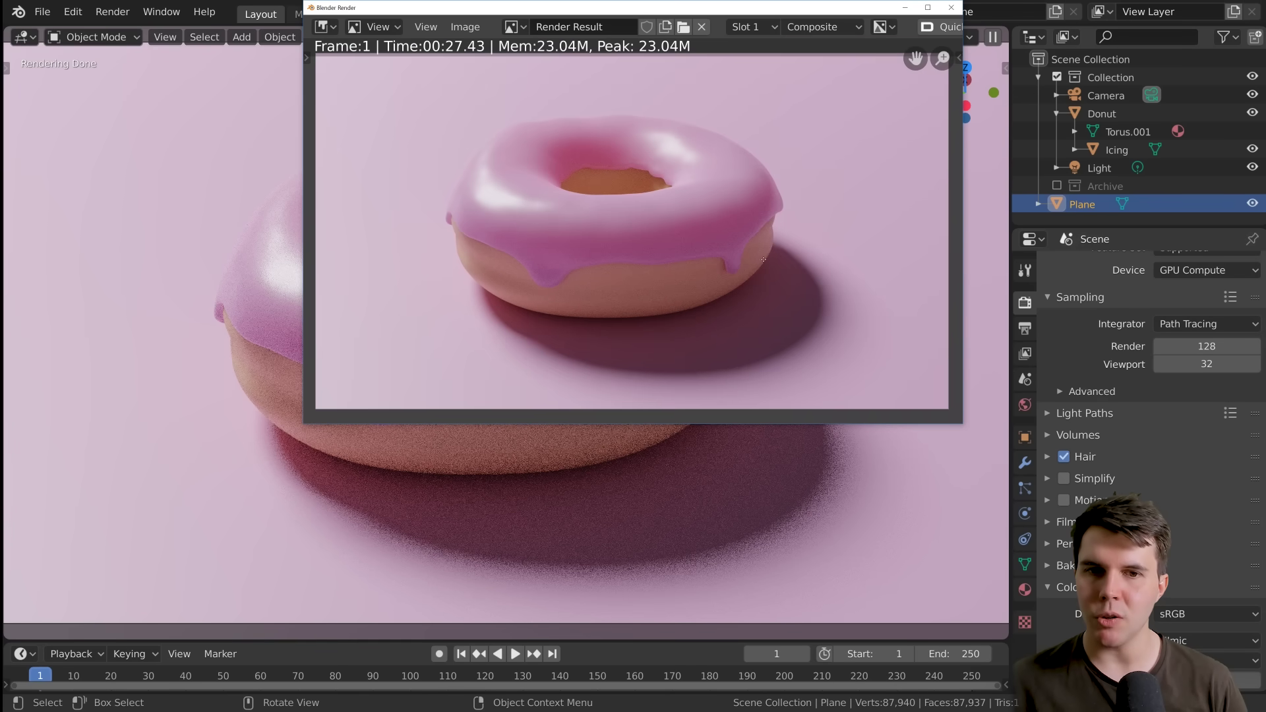
{"action": "scroll", "coordinate": [759, 264], "scroll_direction": "up", "scroll_amount": 3}
{"action": "scroll", "coordinate": [744, 309], "scroll_direction": "up", "scroll_amount": 2}
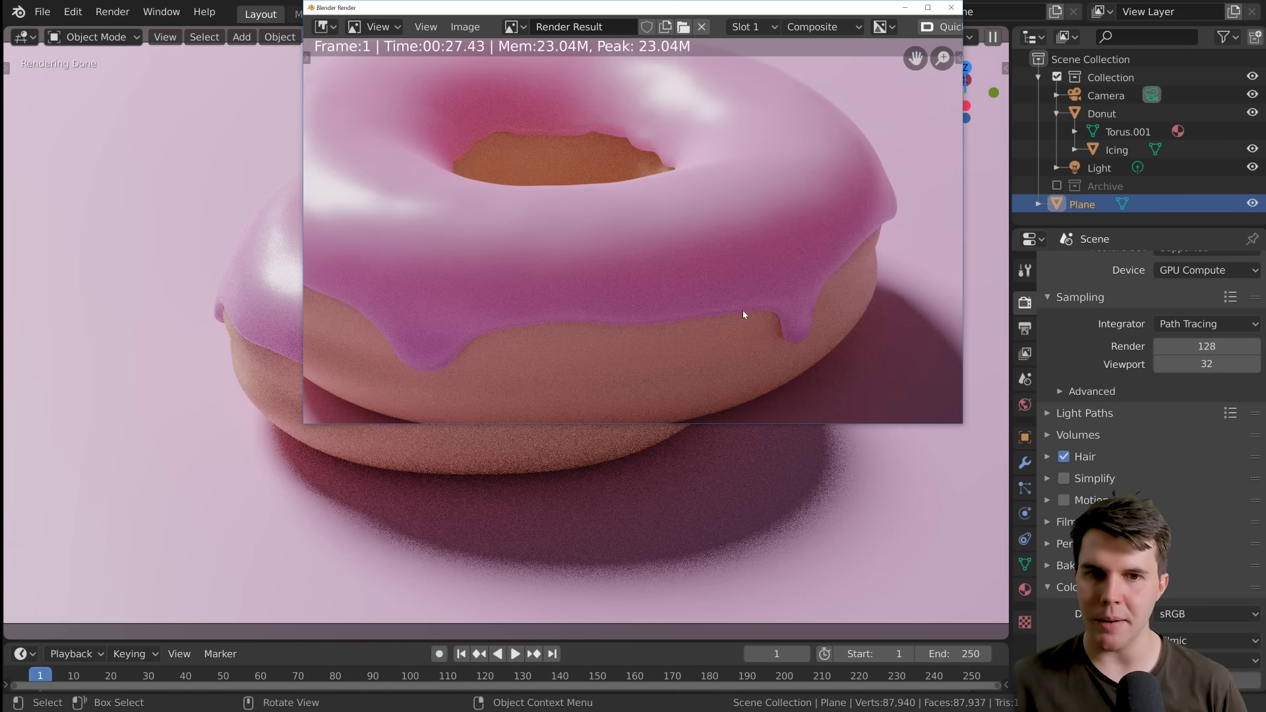
{"action": "scroll", "coordinate": [675, 240], "scroll_direction": "up", "scroll_amount": 4}
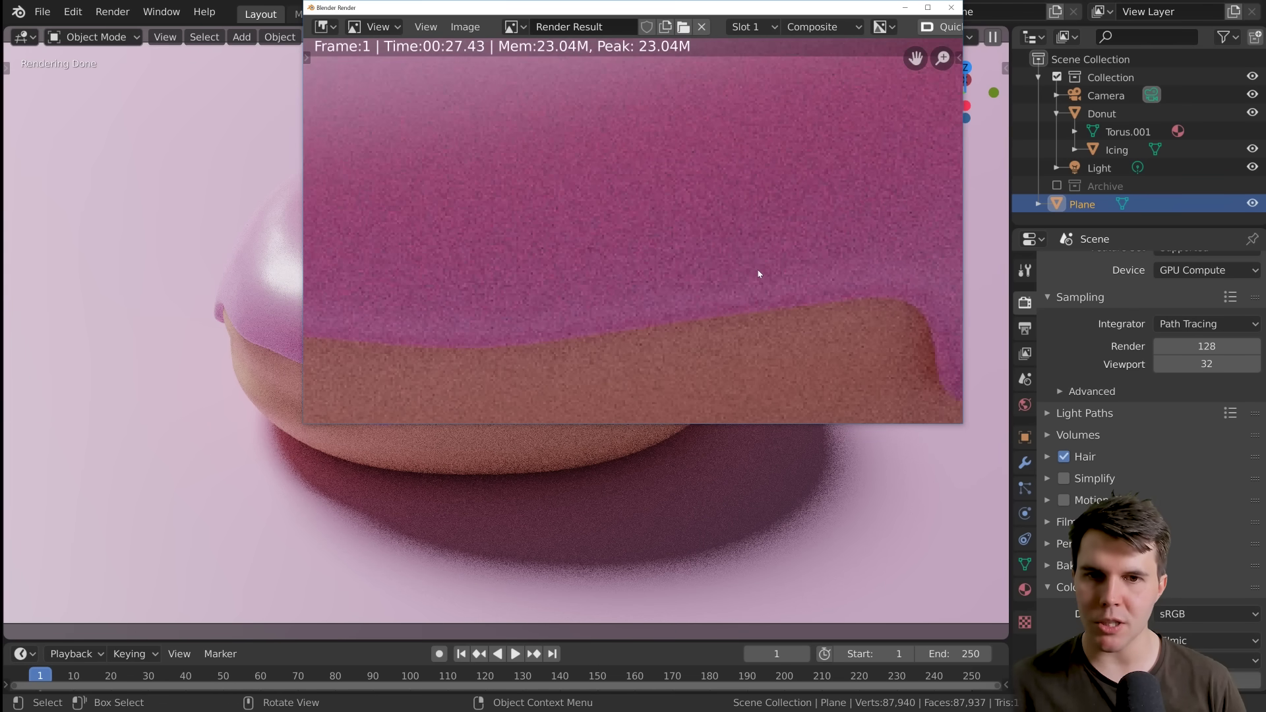
{"action": "scroll", "coordinate": [734, 304], "scroll_direction": "down", "scroll_amount": 7}
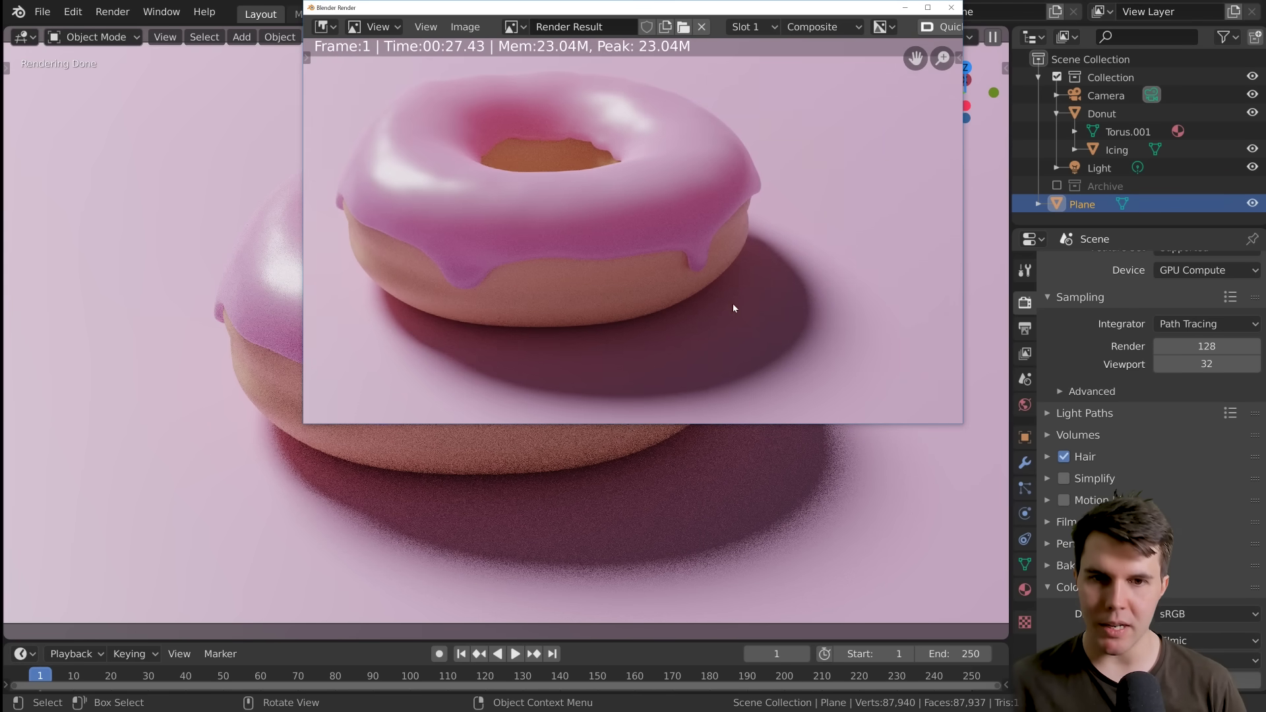
{"action": "scroll", "coordinate": [734, 308], "scroll_direction": "down", "scroll_amount": 5}
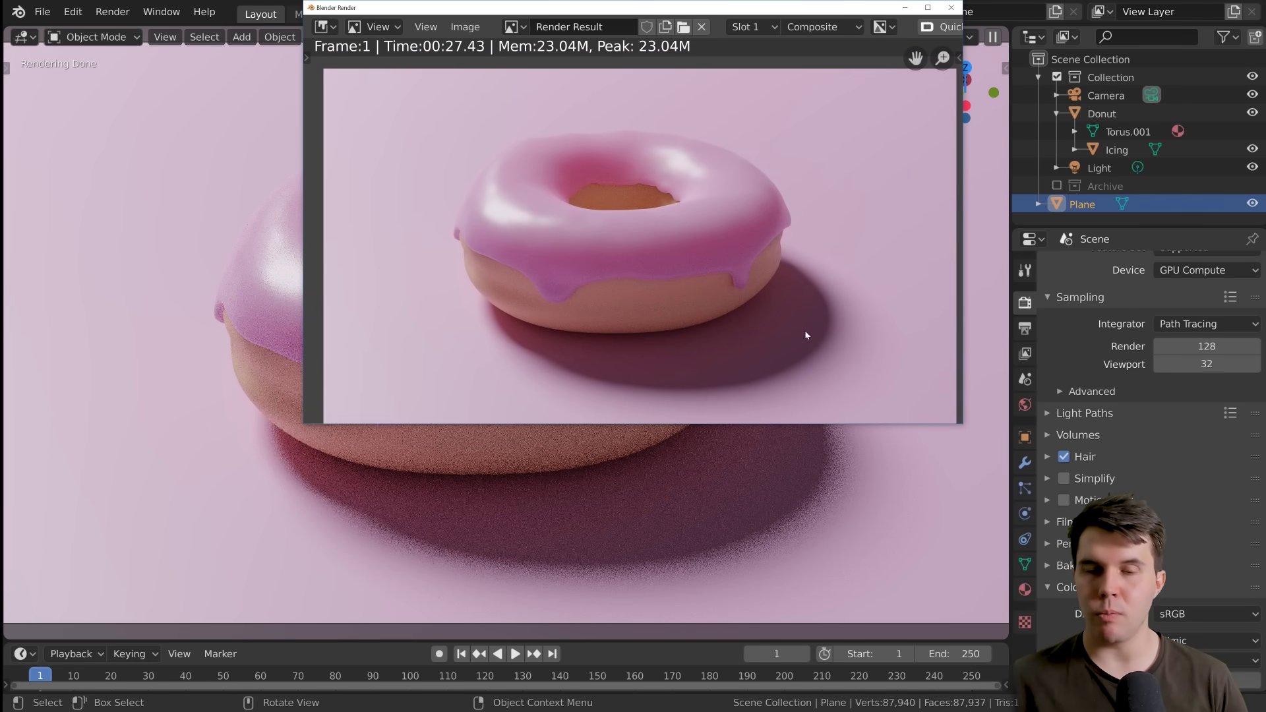
{"action": "left_click", "coordinate": [951, 8]}
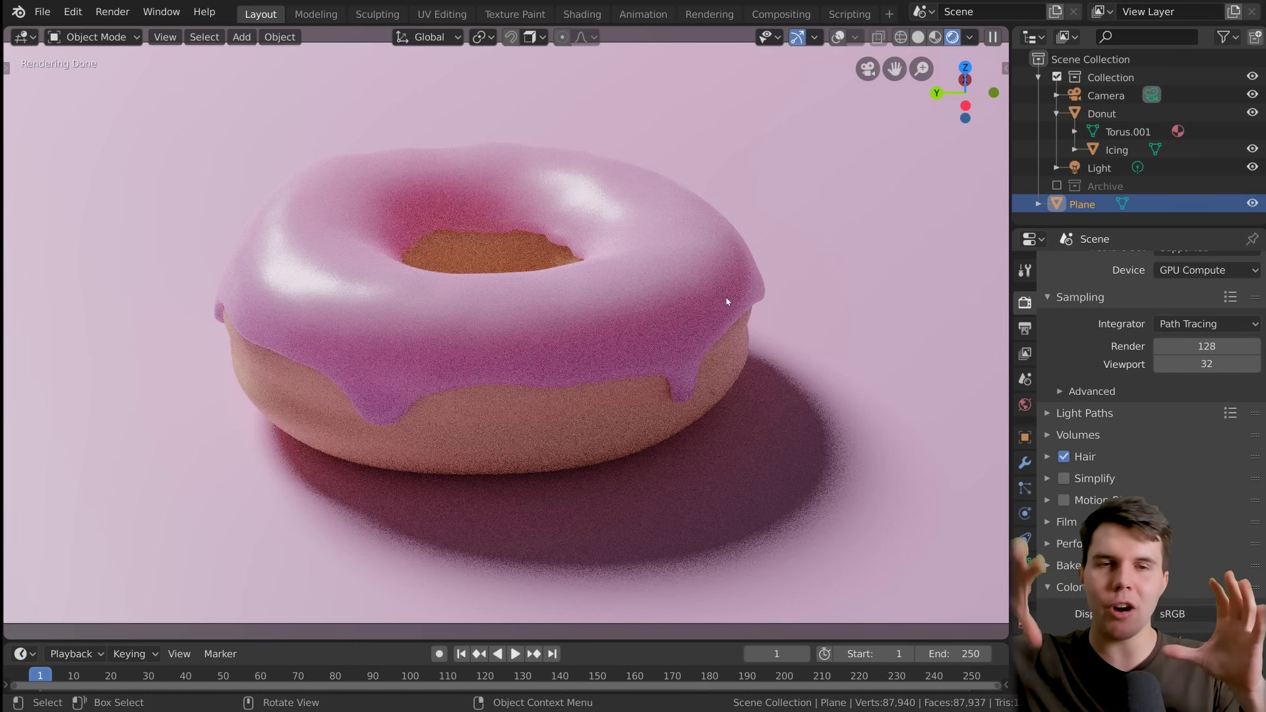
Step: Reopen the last render result and inspect the grain on the front icing drips once more
{"action": "key", "text": "alt+Tab"}
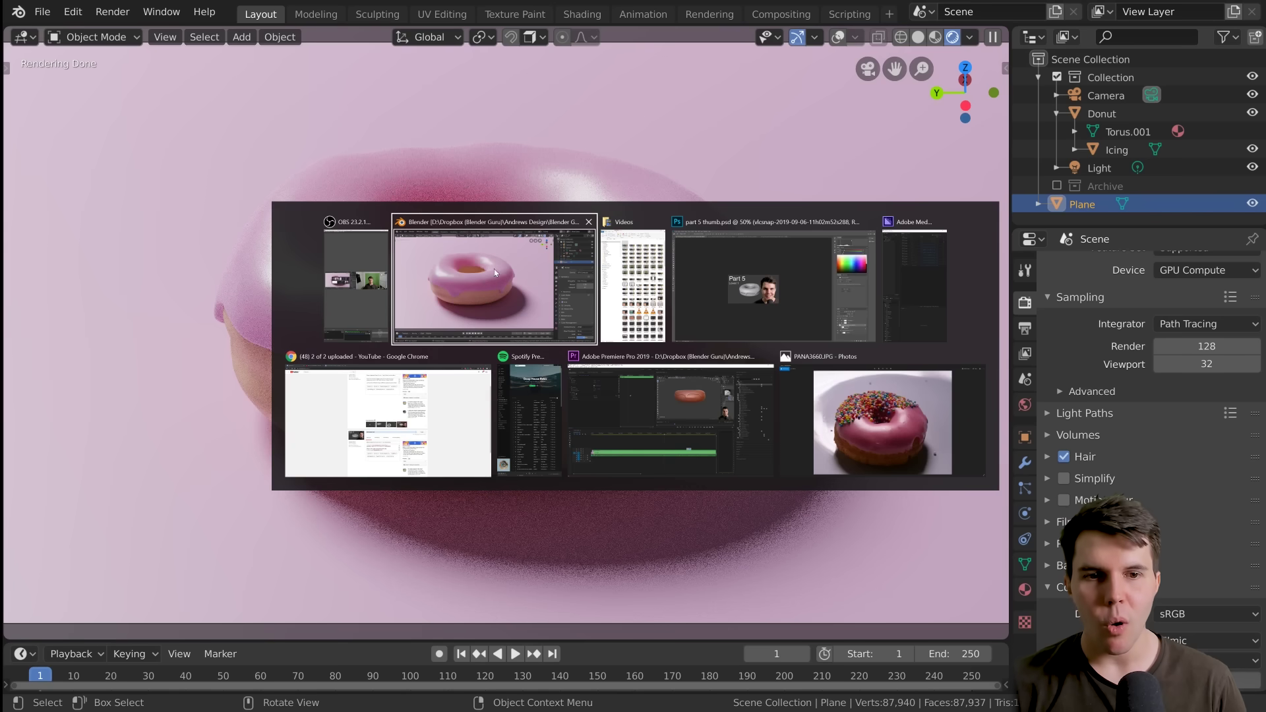
{"action": "key", "text": "F11"}
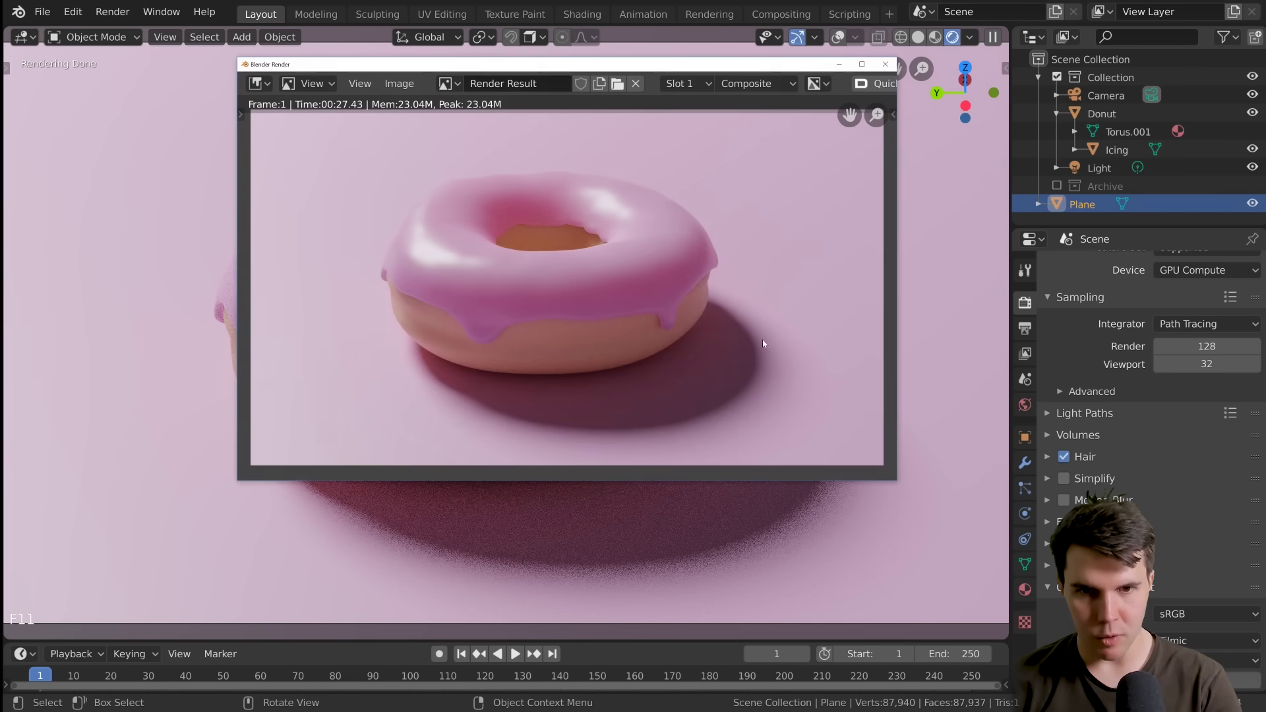
{"action": "scroll", "coordinate": [662, 310], "scroll_direction": "up", "scroll_amount": 6}
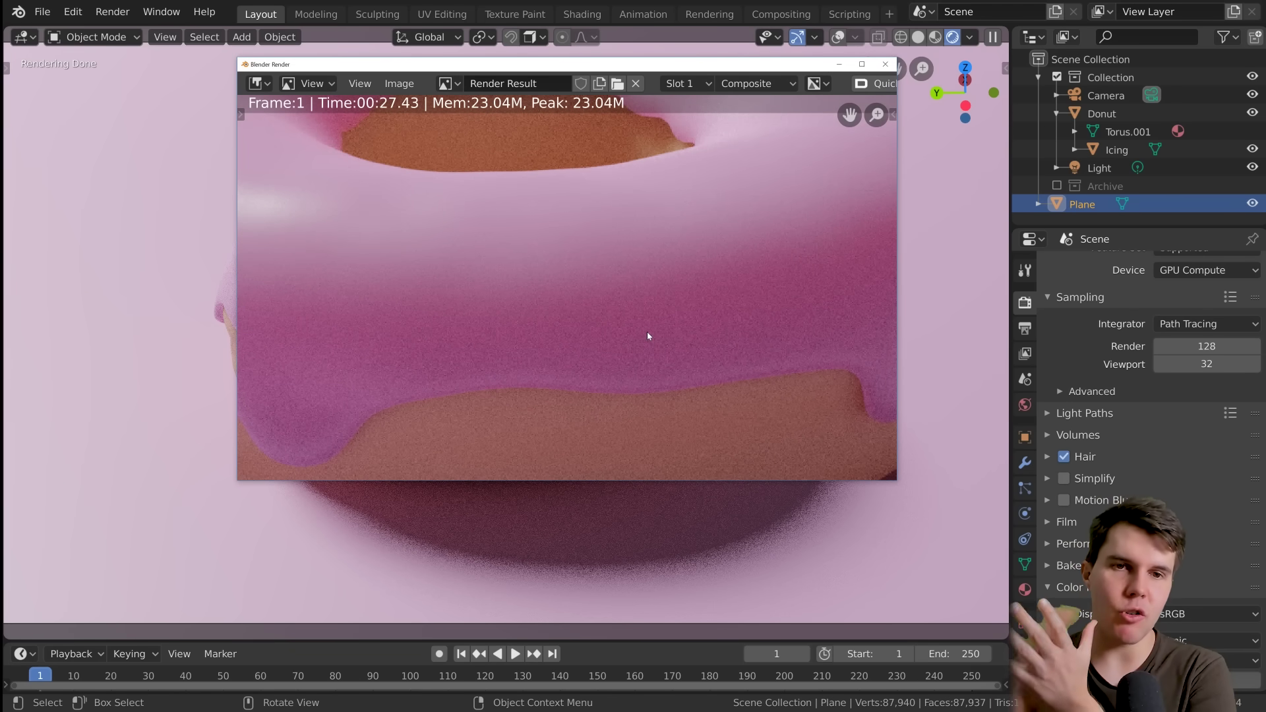
{"action": "scroll", "coordinate": [692, 330], "scroll_direction": "down", "scroll_amount": 6}
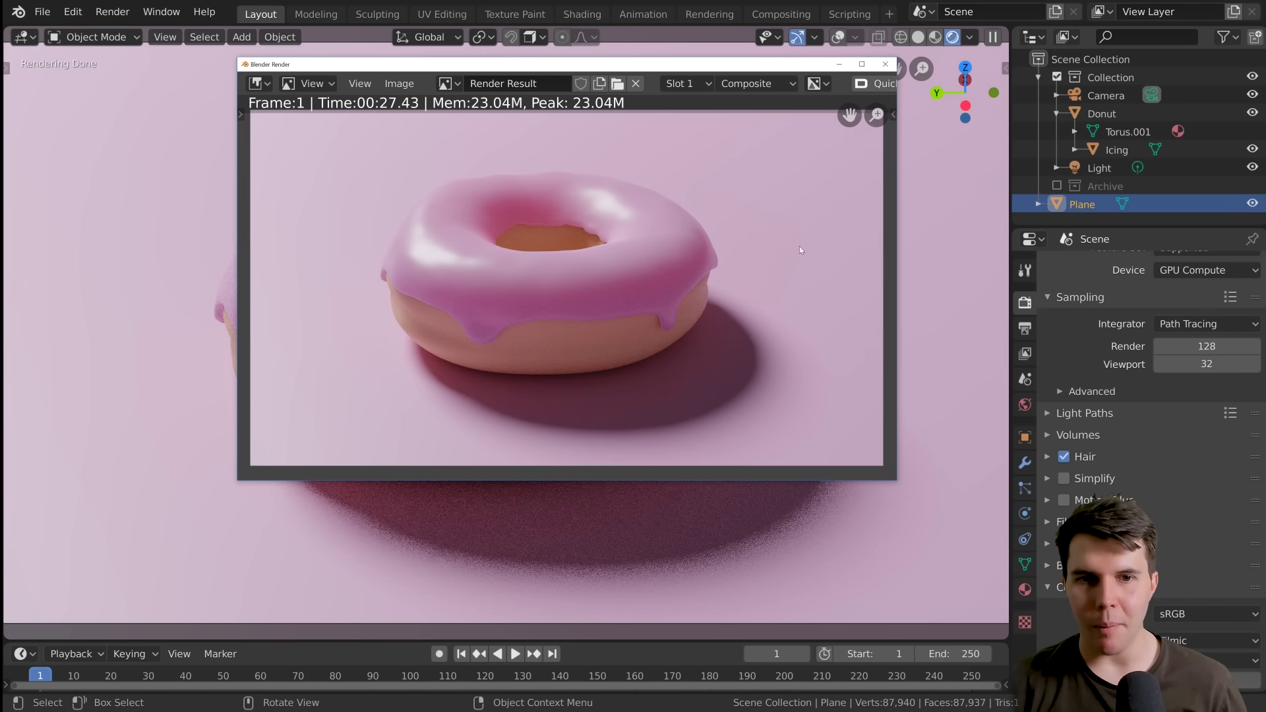
{"action": "left_click", "coordinate": [885, 64]}
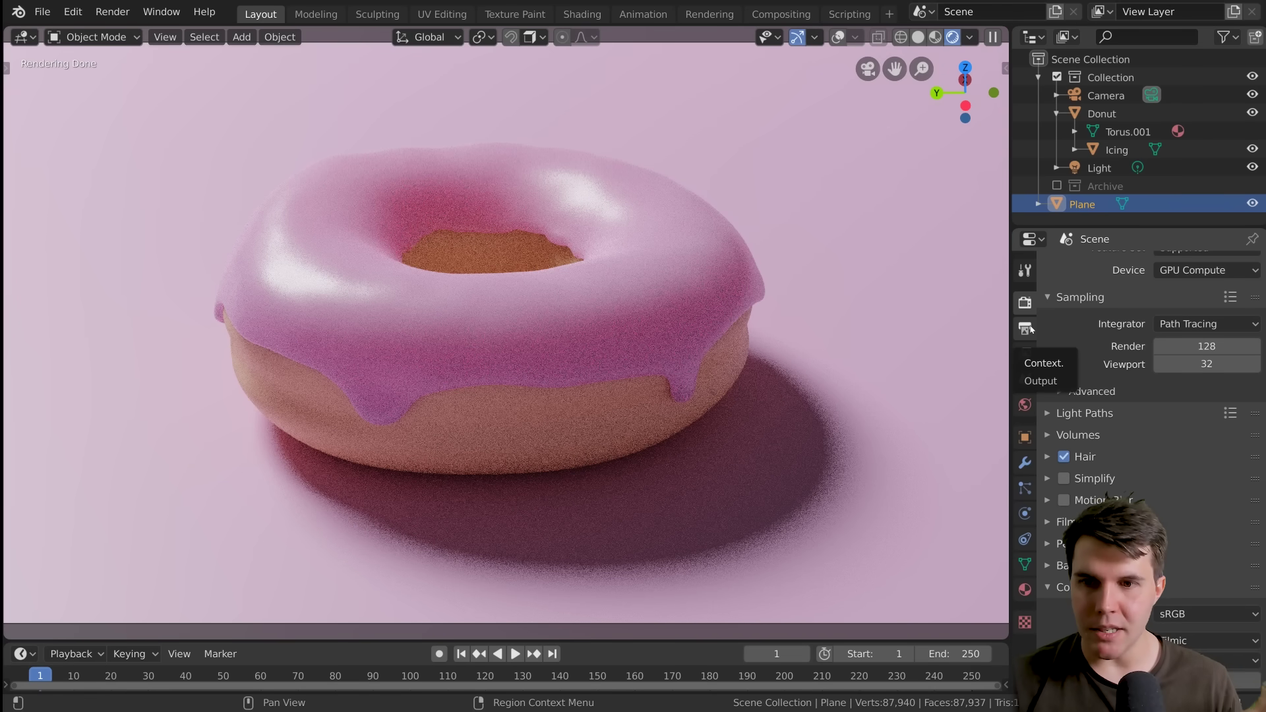
Step: Enable the Denoising Data pass for the view layer and return to the render settings
{"action": "left_click", "coordinate": [1029, 328]}
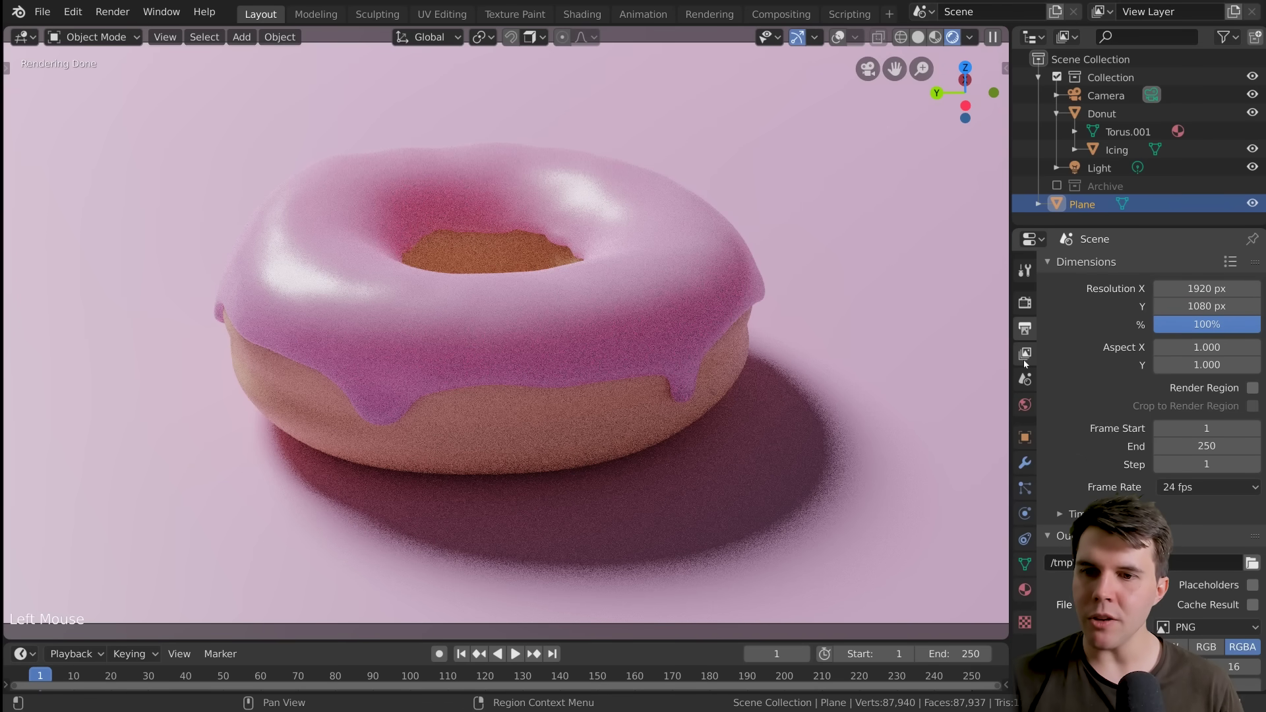
{"action": "left_click", "coordinate": [1025, 355]}
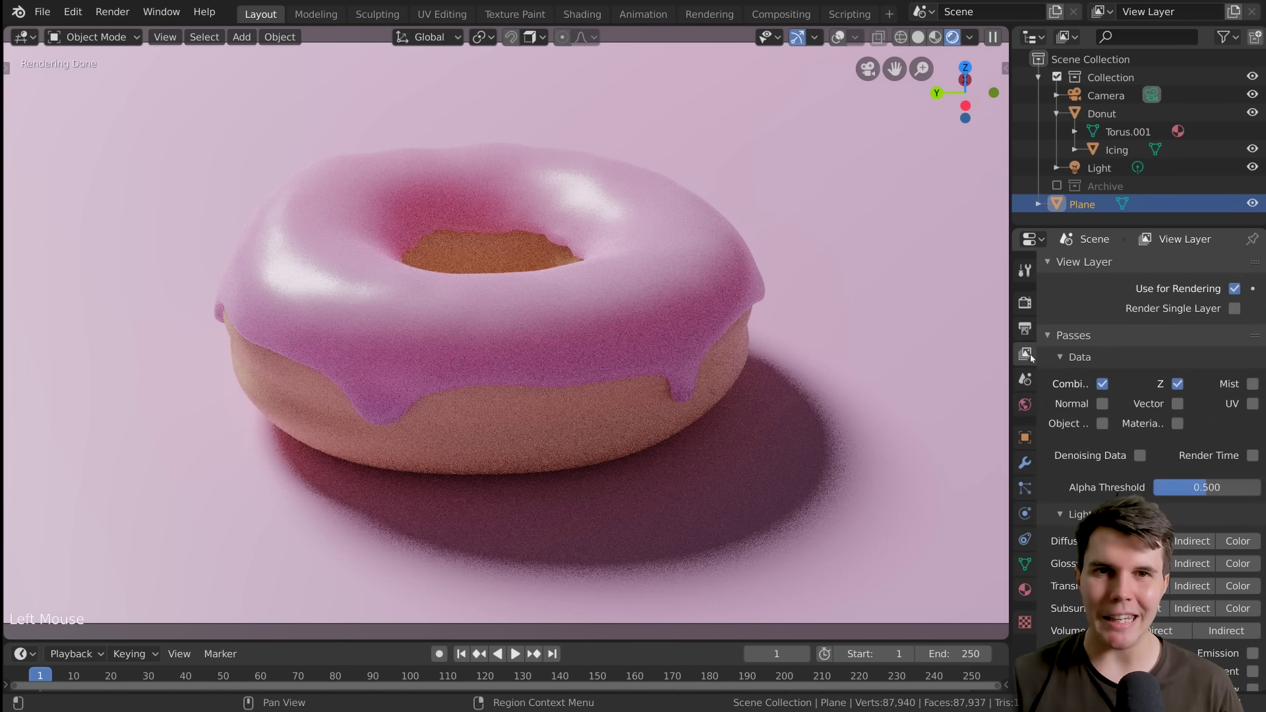
{"action": "left_click", "coordinate": [1106, 463]}
{"action": "left_click", "coordinate": [1084, 261]}
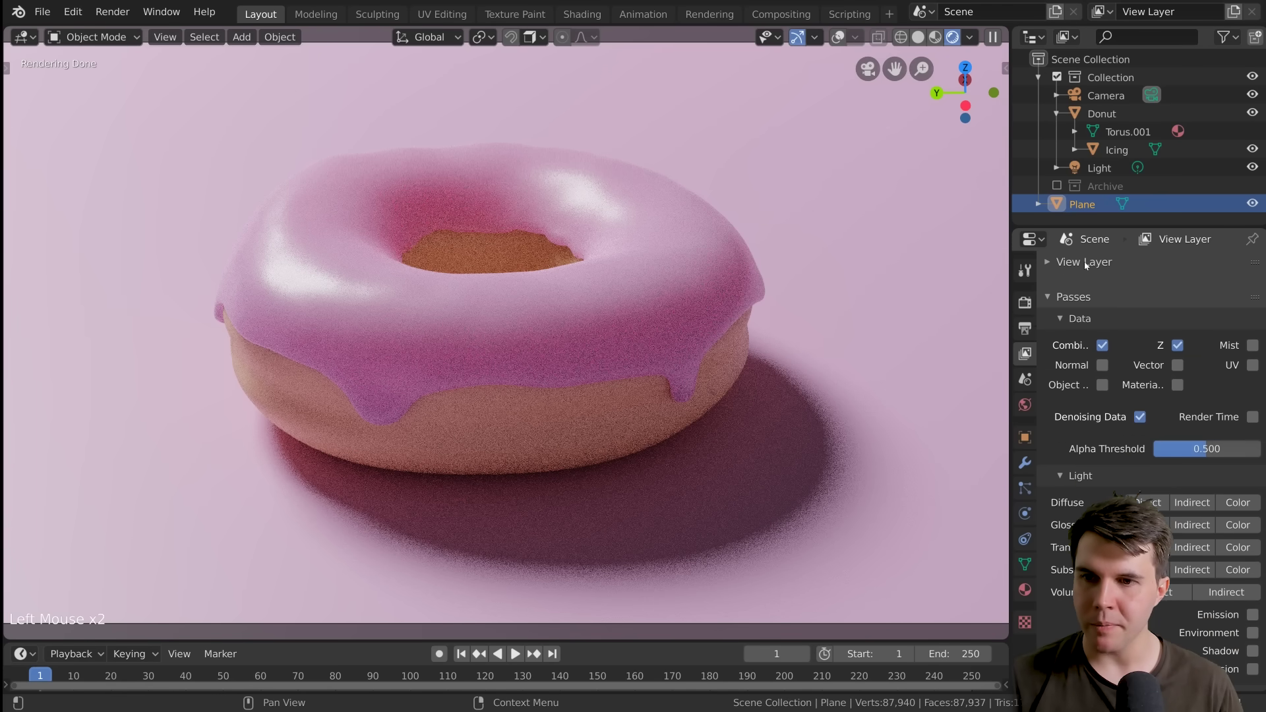
{"action": "left_click", "coordinate": [1077, 284]}
{"action": "left_click", "coordinate": [1025, 302]}
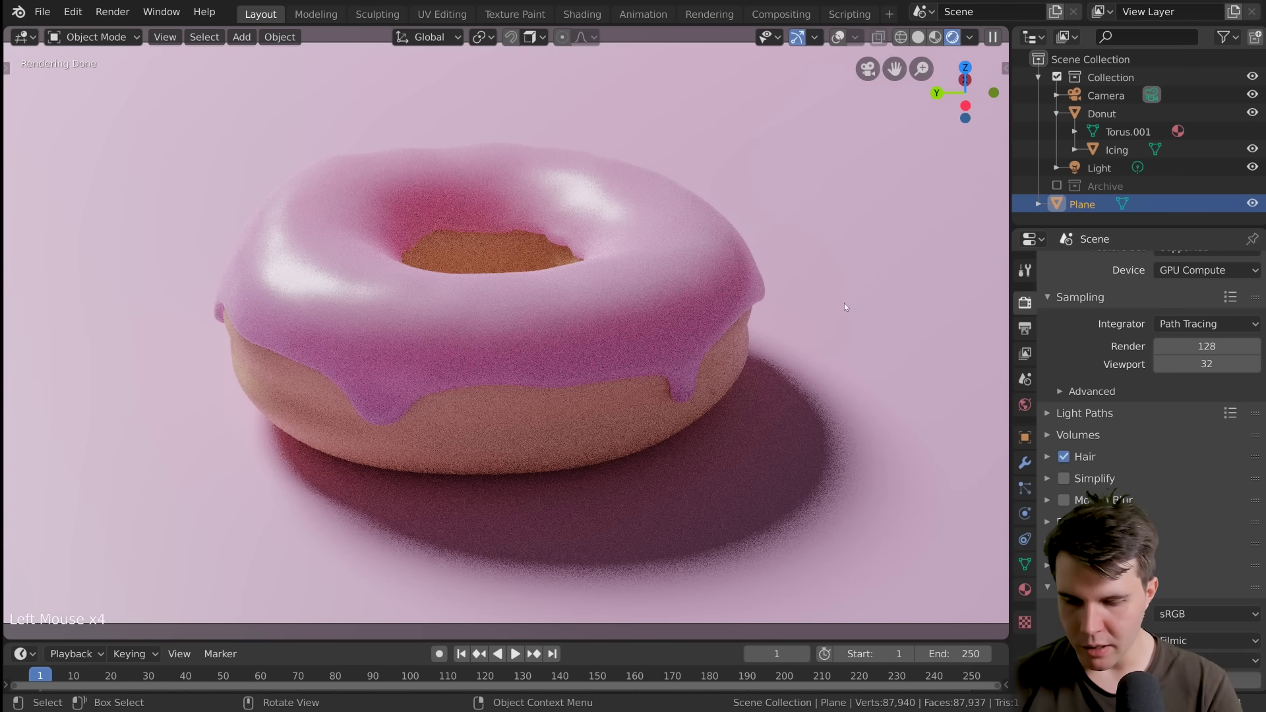
Step: Render the image again from the camera, close the result, and switch the viewport to solid shading
{"action": "key", "text": "F12"}
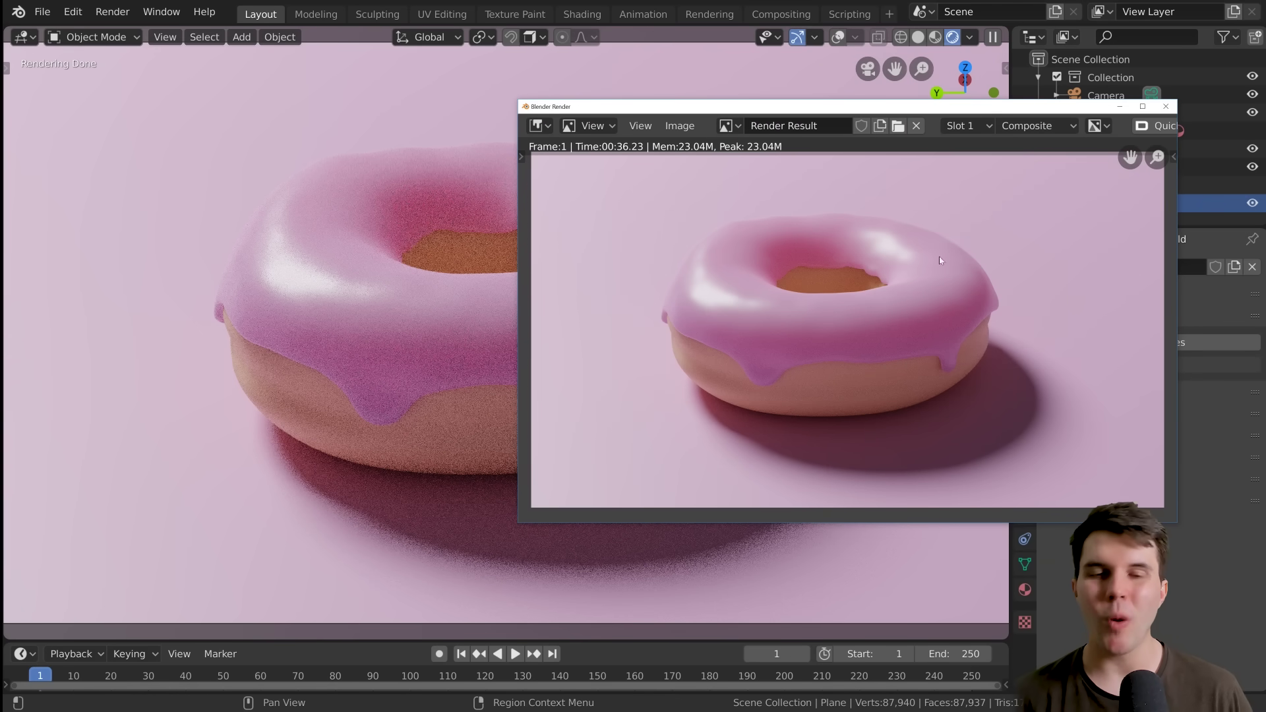
{"action": "left_click", "coordinate": [1165, 106]}
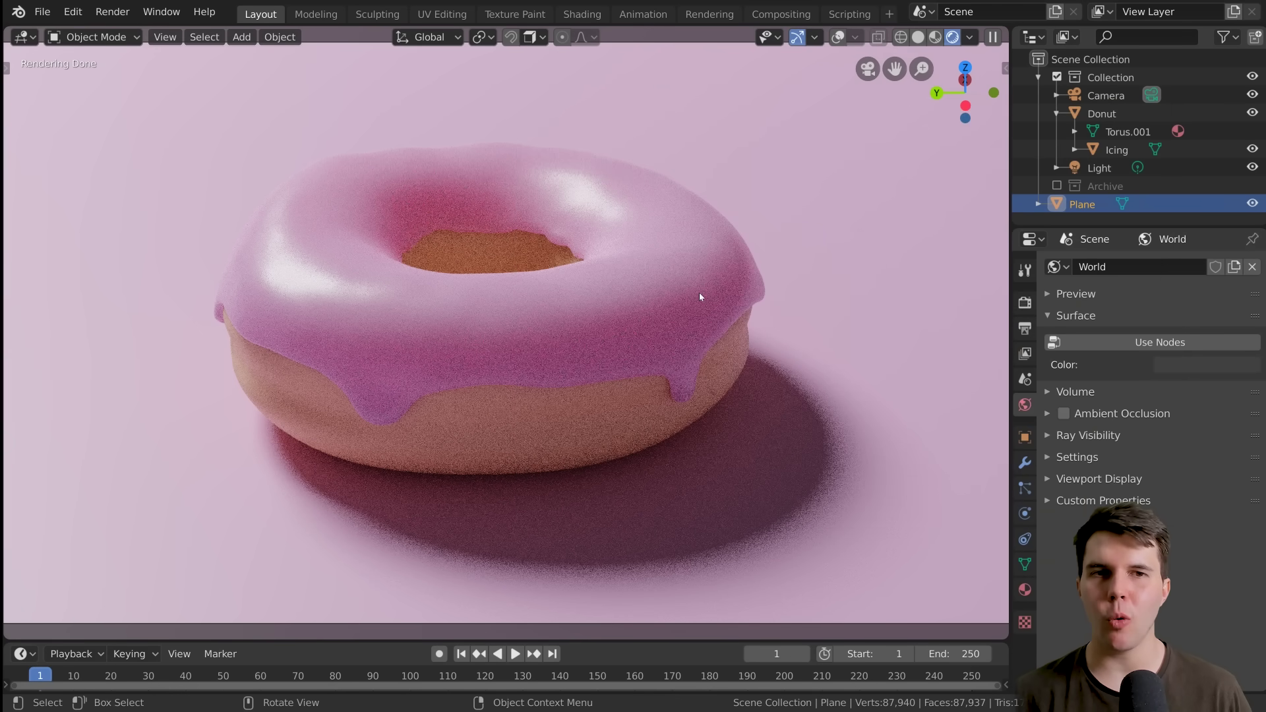
{"action": "scroll", "coordinate": [699, 291], "scroll_direction": "down", "scroll_amount": 3}
{"action": "key", "text": "z"}
{"action": "left_click", "coordinate": [782, 287]}
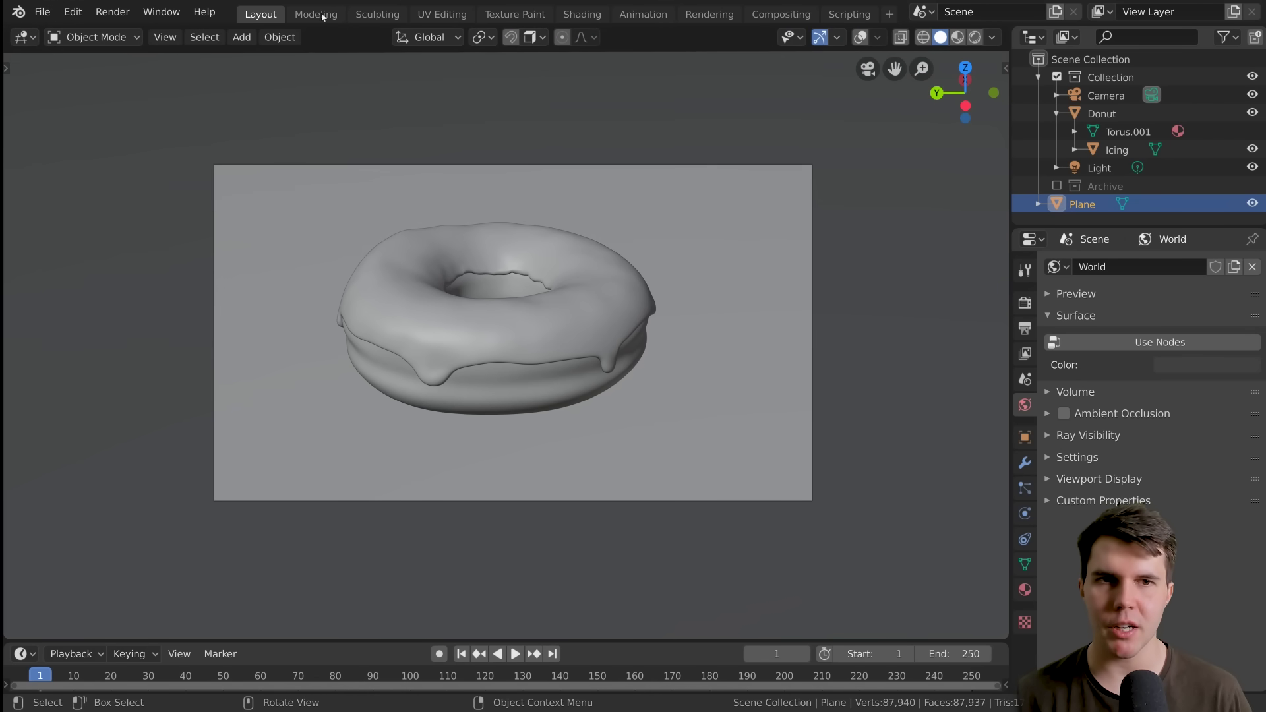
Step: Open the Compositing workspace, hide the node editor's side regions, and space the Render Layers and Composite nodes far apart
{"action": "left_click", "coordinate": [784, 16]}
{"action": "scroll", "coordinate": [659, 325], "scroll_direction": "down", "scroll_amount": 5}
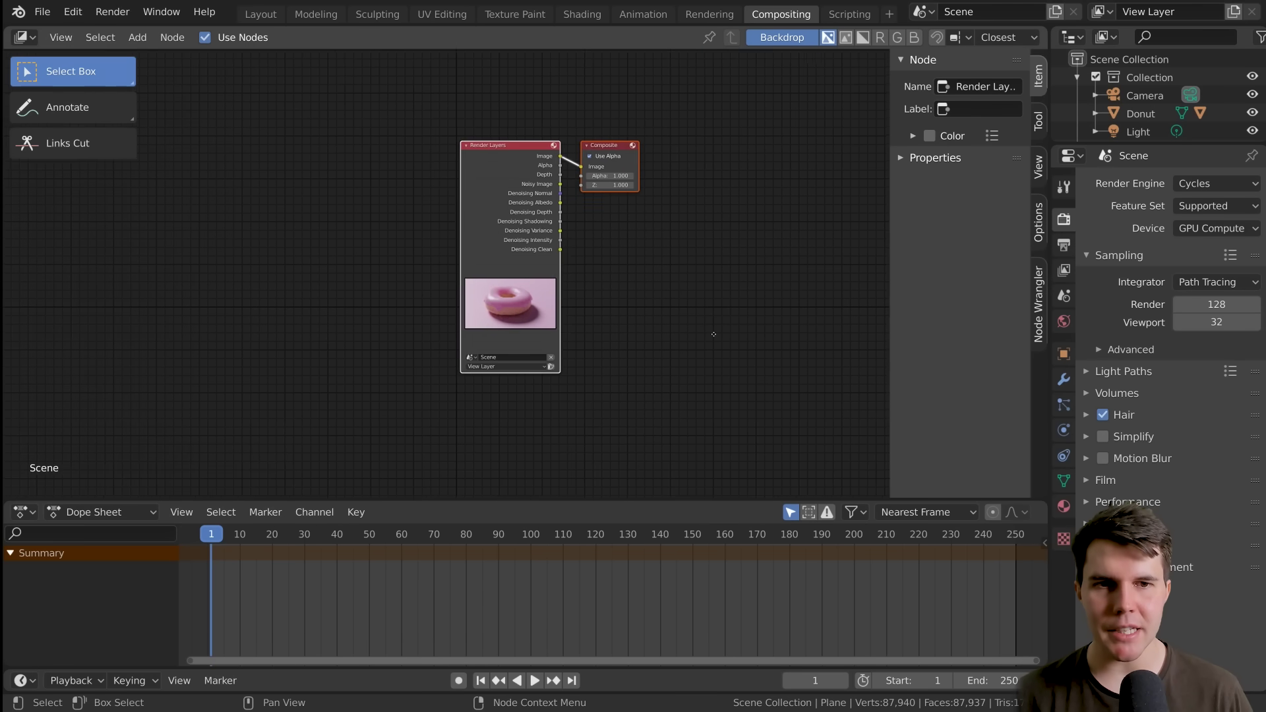
{"action": "scroll", "coordinate": [531, 274], "scroll_direction": "up", "scroll_amount": 1}
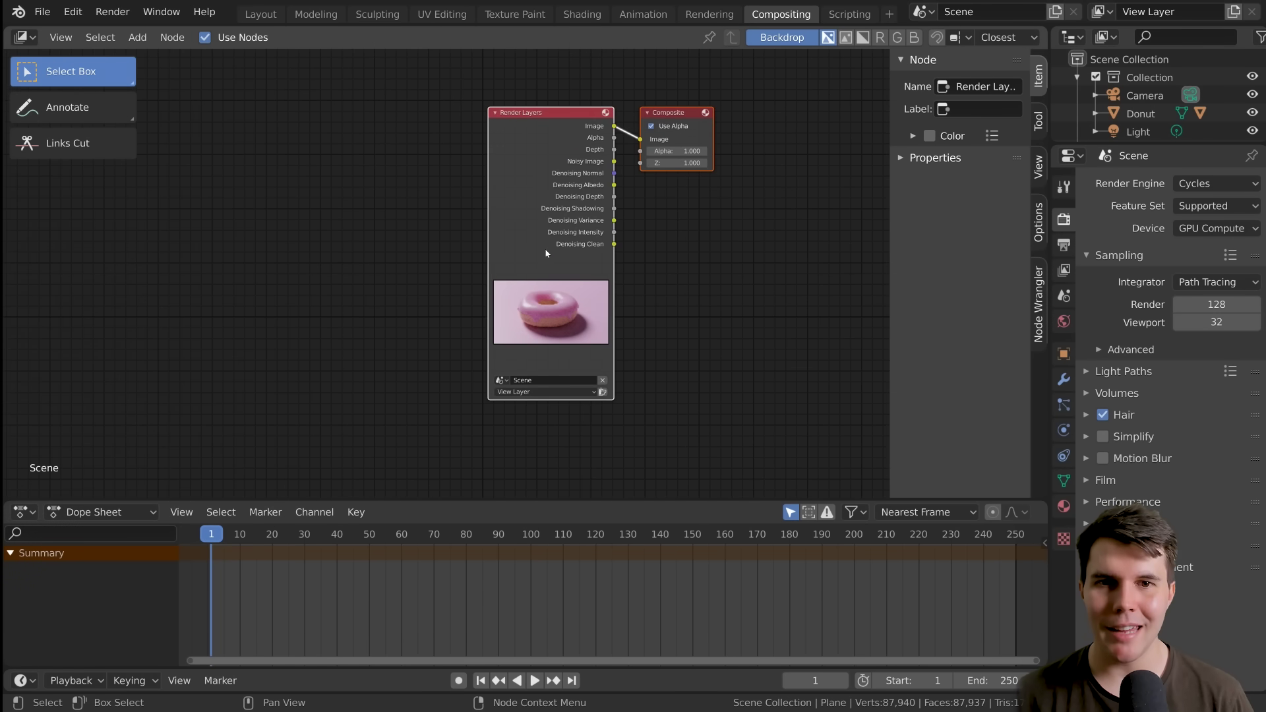
{"action": "left_click", "coordinate": [535, 123]}
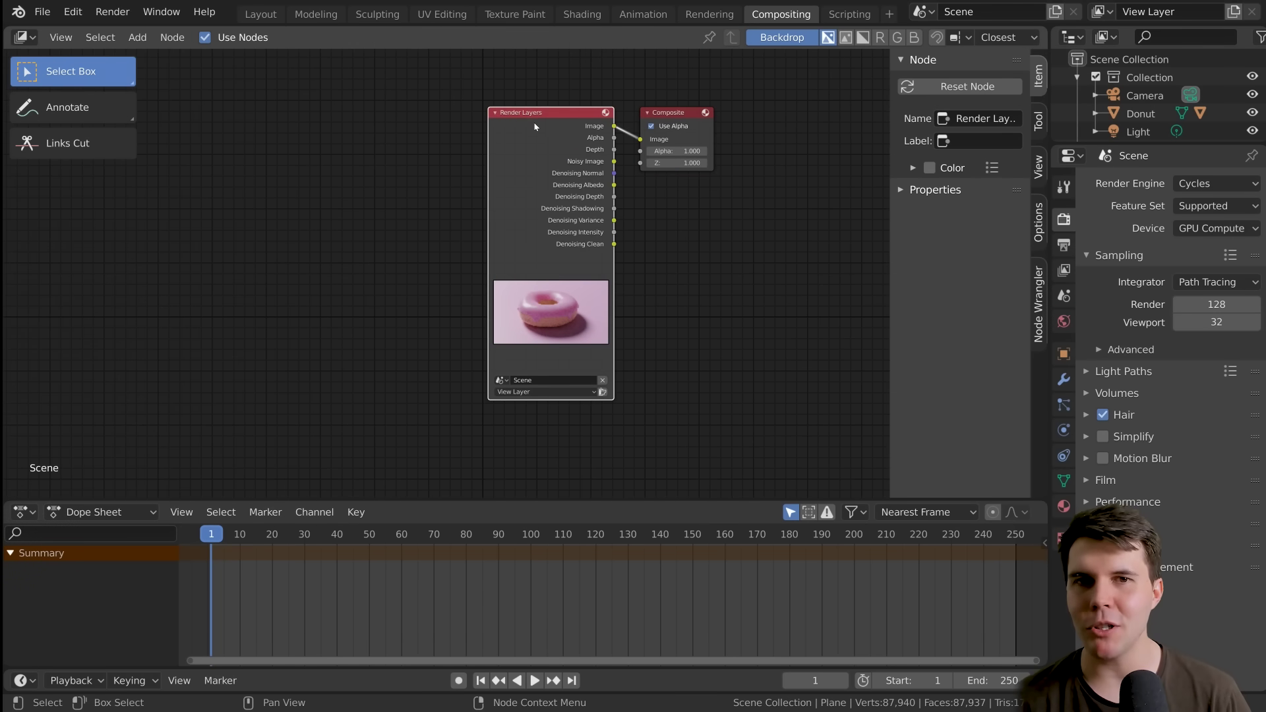
{"action": "key", "text": "t"}
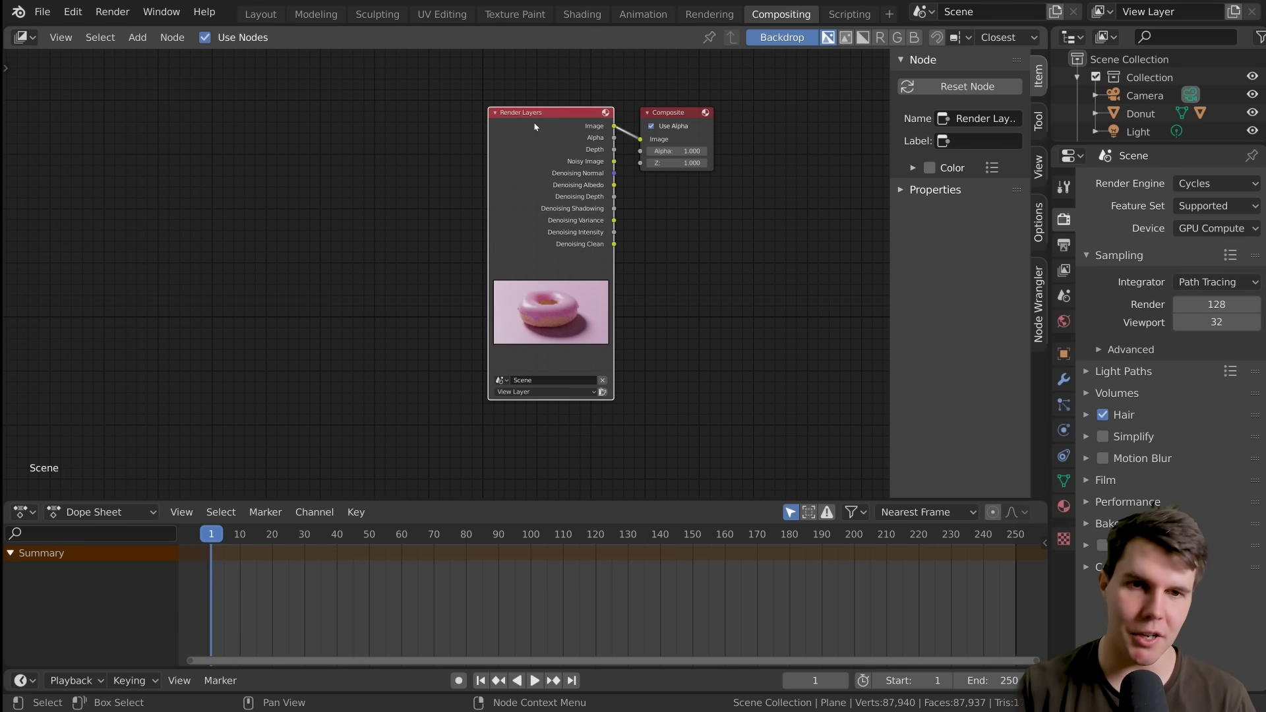
{"action": "left_click_drag", "start_coordinate": [535, 131], "coordinate": [153, 105]}
{"action": "key", "text": "n"}
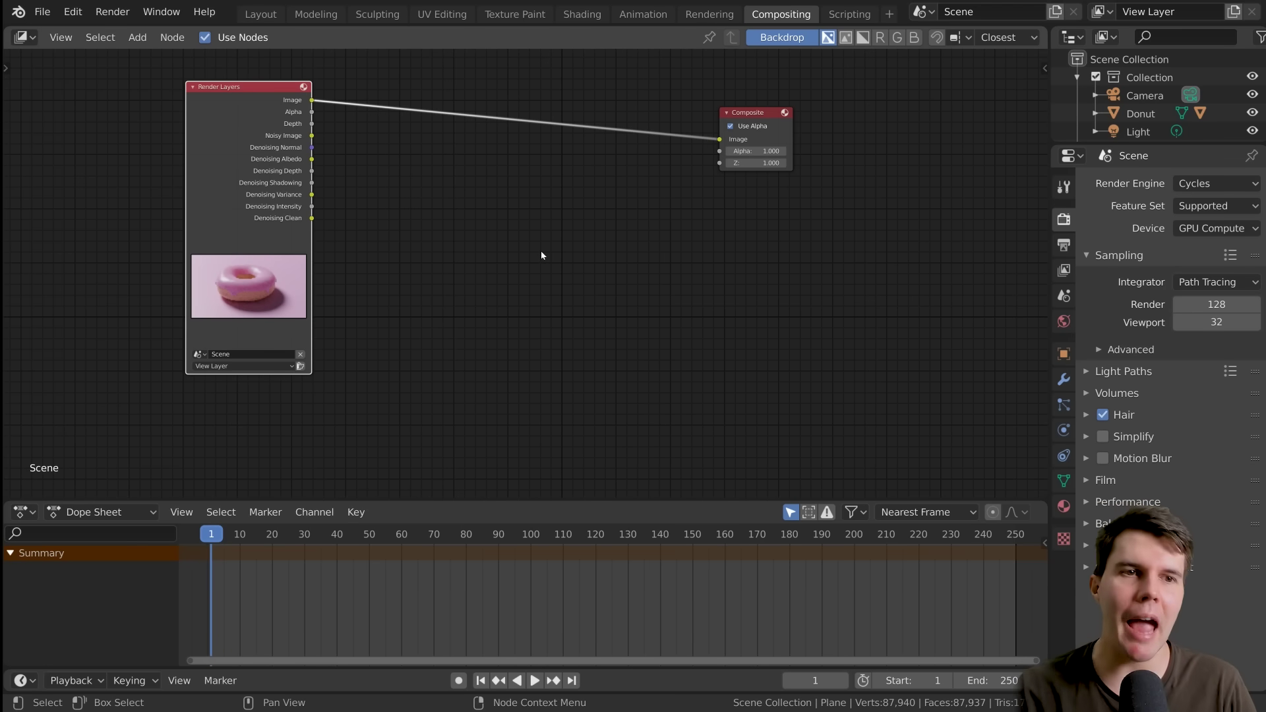
{"action": "scroll", "coordinate": [606, 204], "scroll_direction": "up", "scroll_amount": 1}
{"action": "middle_click_drag", "start_coordinate": [539, 167], "coordinate": [643, 210]}
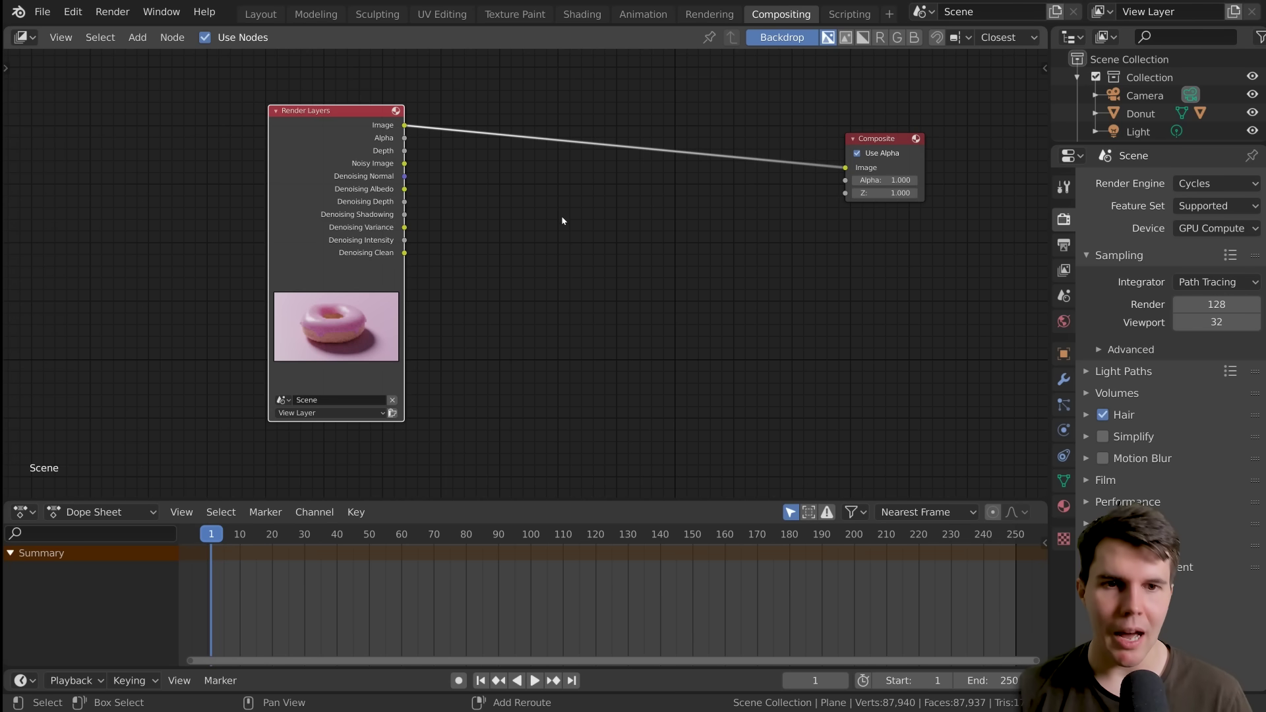
Step: Add a Denoise node in the gap between the Render Layers and Composite nodes
{"action": "key", "text": "shift+a"}
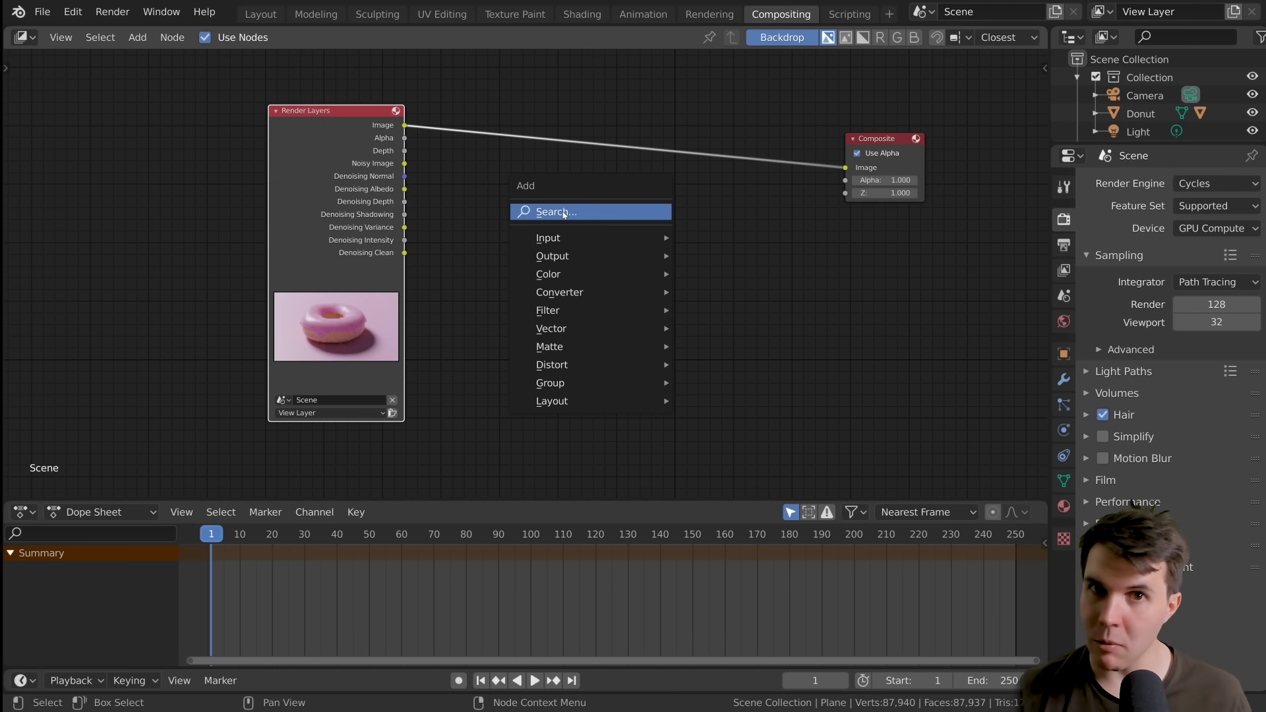
{"action": "mouse_move", "coordinate": [557, 242]}
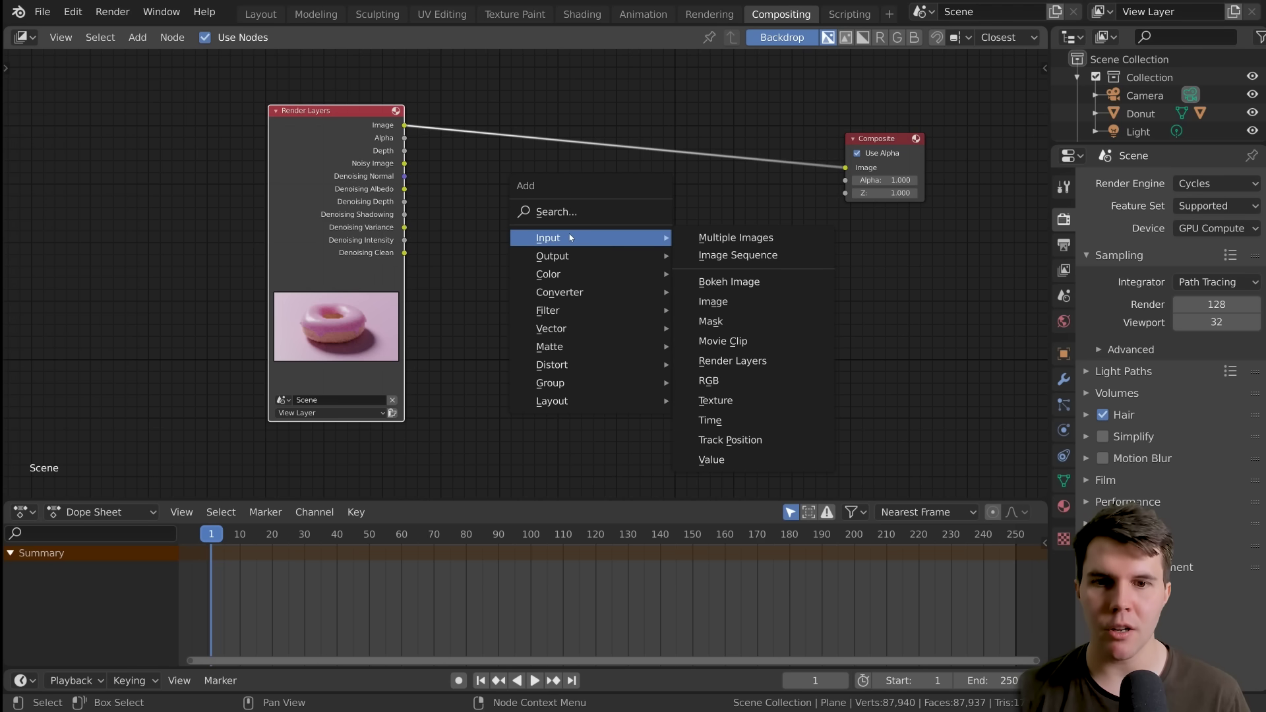
{"action": "mouse_move", "coordinate": [579, 350]}
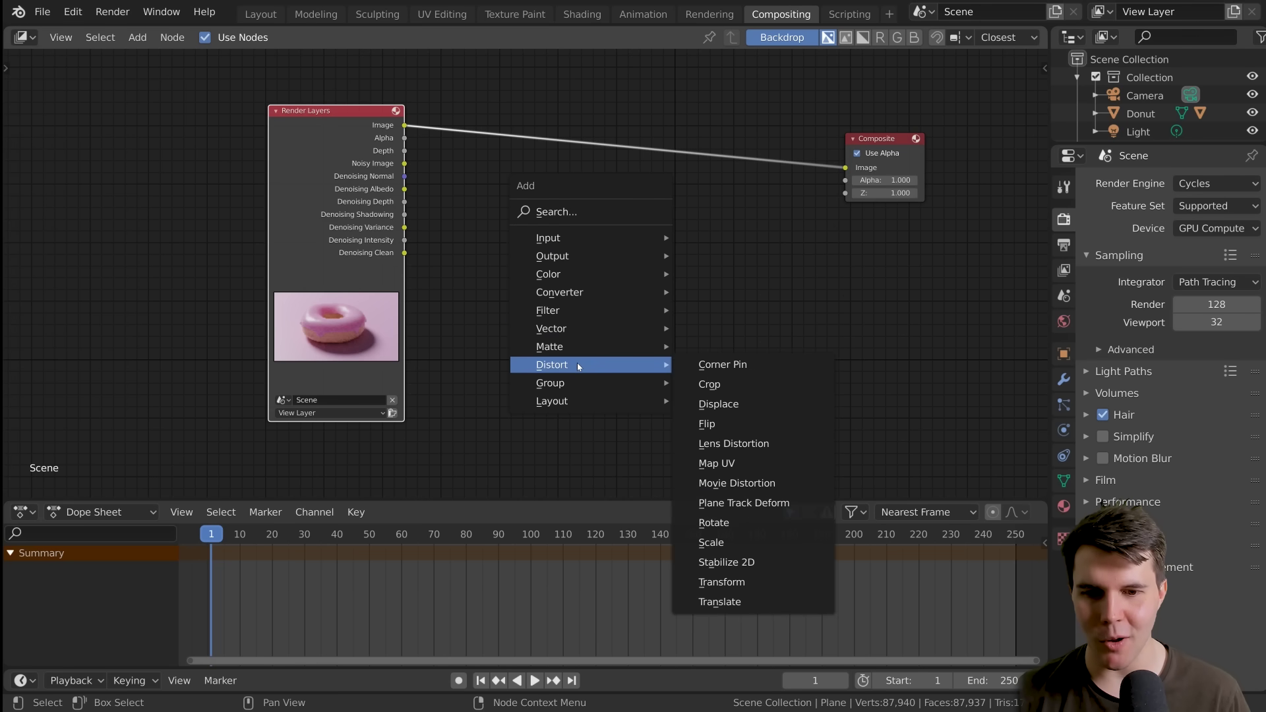
{"action": "left_click", "coordinate": [582, 212]}
{"action": "type", "text": "d"}
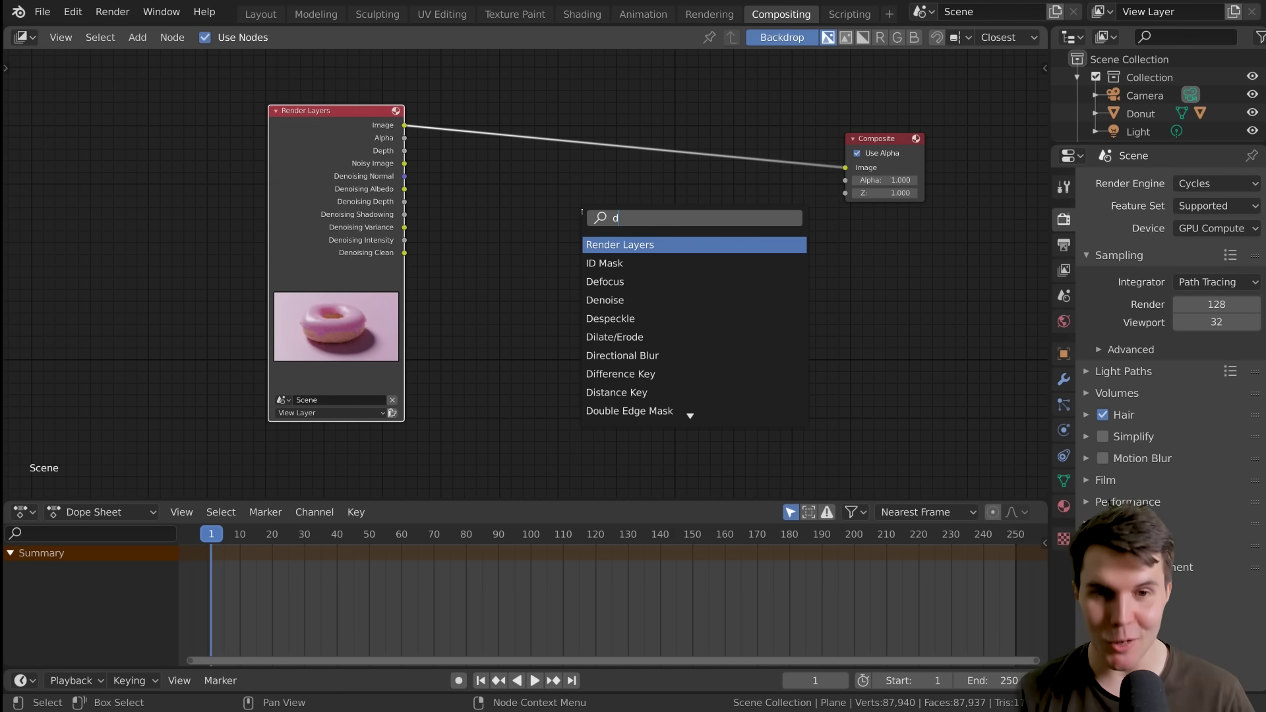
{"action": "type", "text": "enoi"}
{"action": "left_click", "coordinate": [637, 250]}
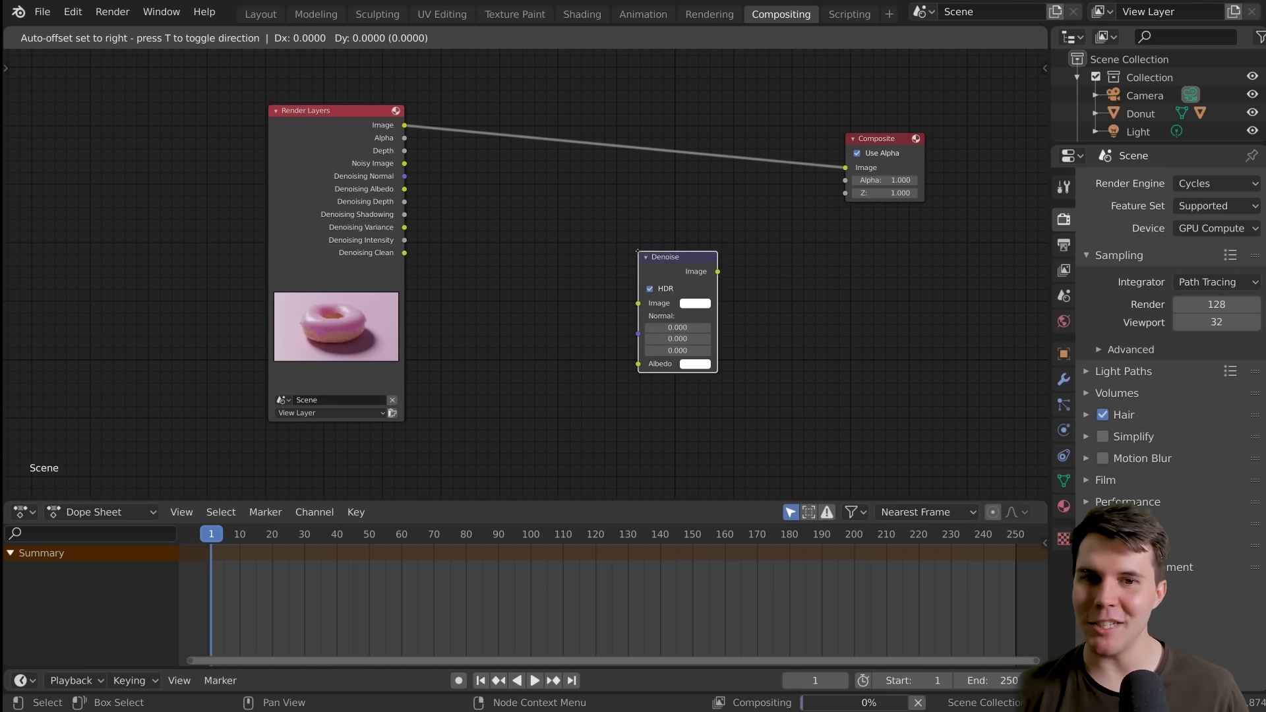
{"action": "left_click", "coordinate": [526, 191]}
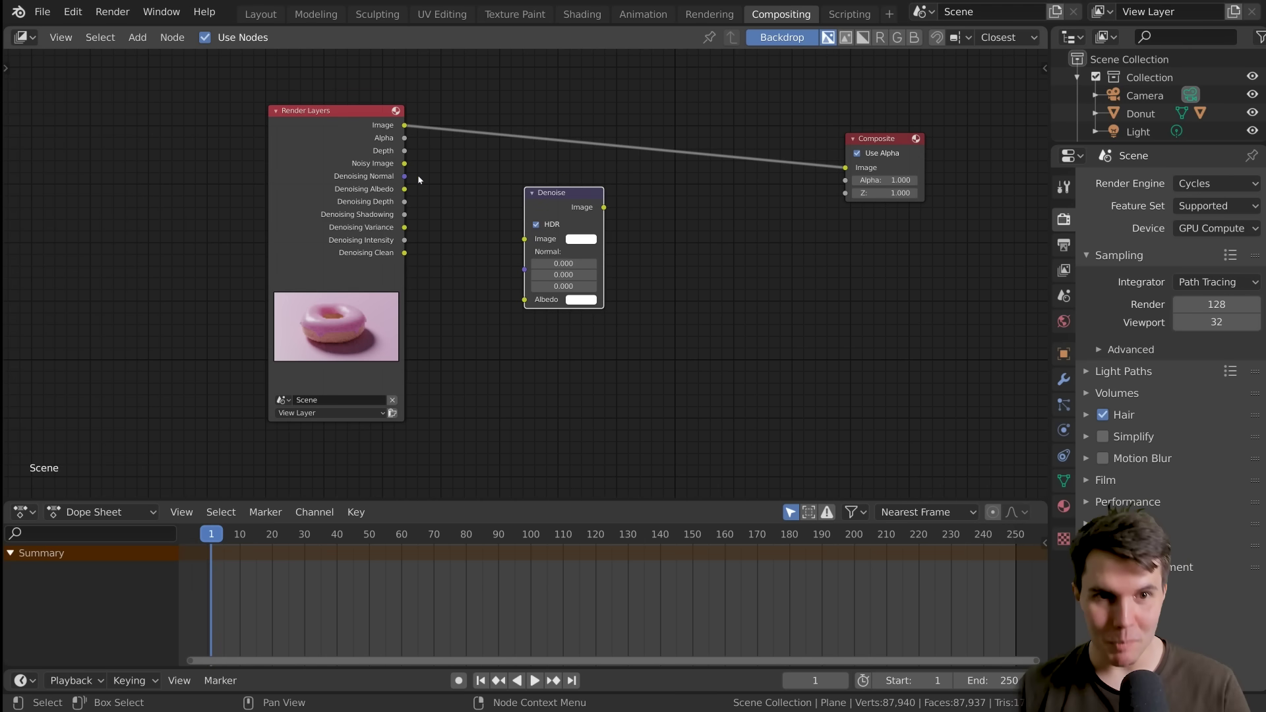
Step: Link Noisy Image, Denoising Normal and Denoising Albedo to the Denoise node's Image, Normal and Albedo inputs, and its output to the Composite Image input
{"action": "left_click_drag", "start_coordinate": [404, 163], "coordinate": [451, 248]}
{"action": "left_click_drag", "start_coordinate": [504, 176], "coordinate": [567, 172]}
{"action": "left_click_drag", "start_coordinate": [405, 189], "coordinate": [514, 228]}
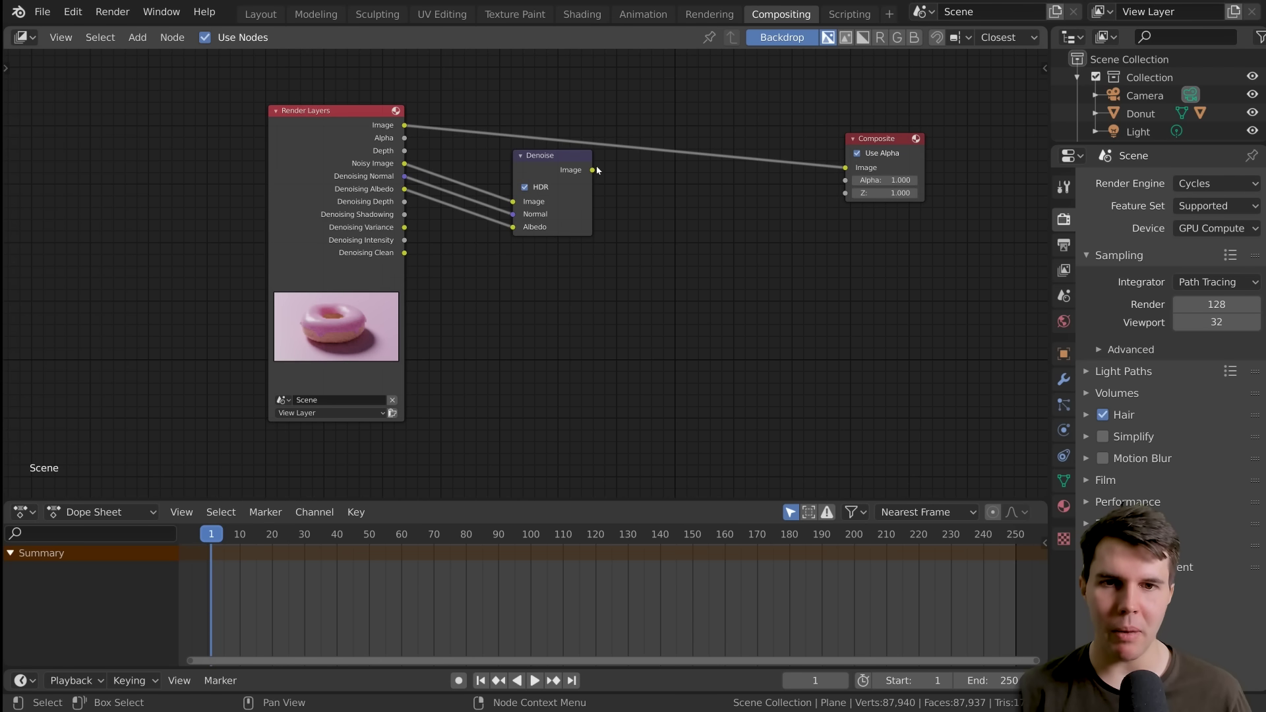
{"action": "left_click_drag", "start_coordinate": [593, 170], "coordinate": [743, 149]}
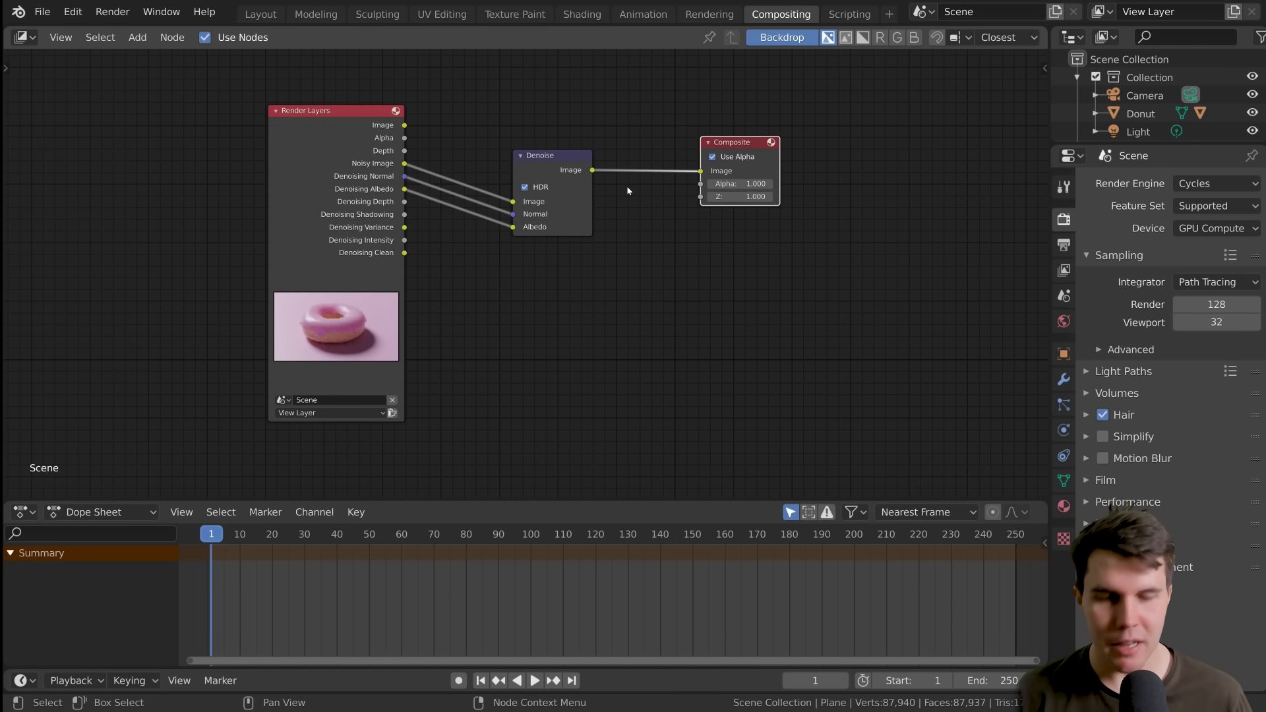
Step: Open the render result, examine the donut image for noise up close, and close the render window
{"action": "key", "text": "F11"}
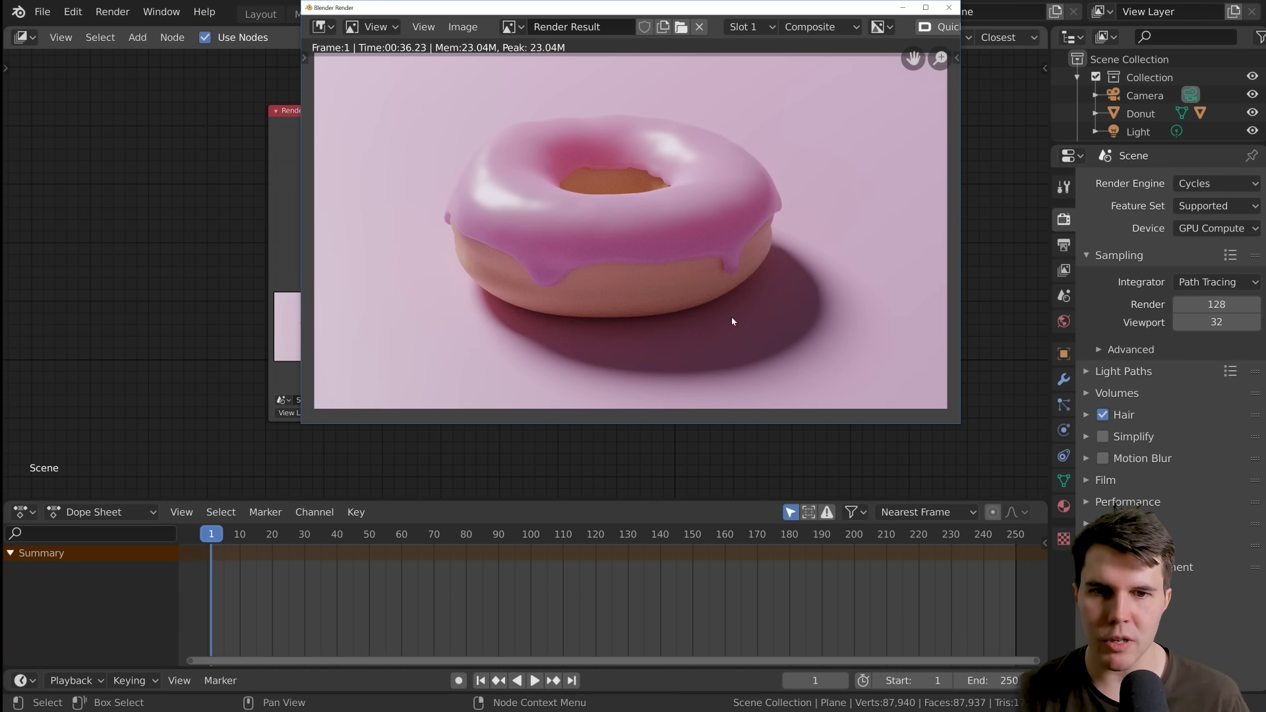
{"action": "scroll", "coordinate": [673, 279], "scroll_direction": "up", "scroll_amount": 6}
{"action": "scroll", "coordinate": [673, 279], "scroll_direction": "down", "scroll_amount": 5}
{"action": "scroll", "coordinate": [685, 275], "scroll_direction": "down", "scroll_amount": 1}
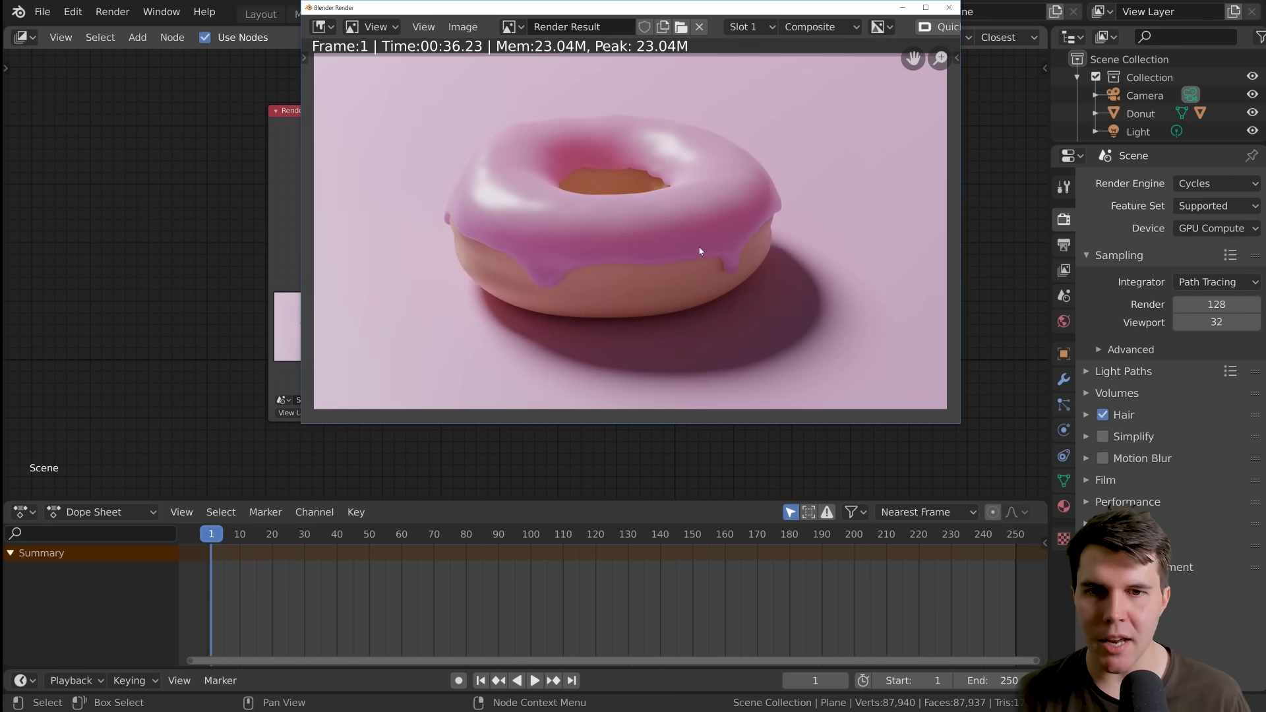
{"action": "scroll", "coordinate": [690, 274], "scroll_direction": "up", "scroll_amount": 1}
{"action": "left_click", "coordinate": [948, 7]}
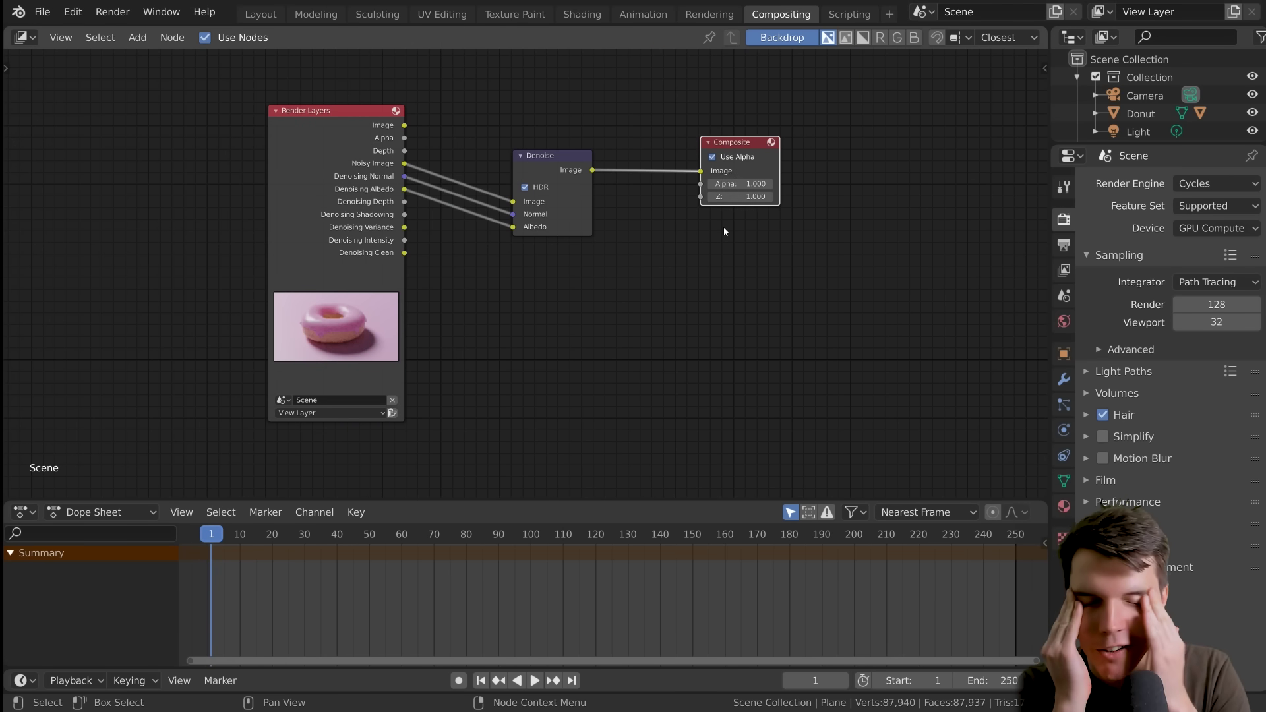
Step: Move the Composite node slightly higher, and turn the Dope Sheet area into an Image Editor showing the Render Result
{"action": "left_click_drag", "start_coordinate": [727, 153], "coordinate": [737, 122]}
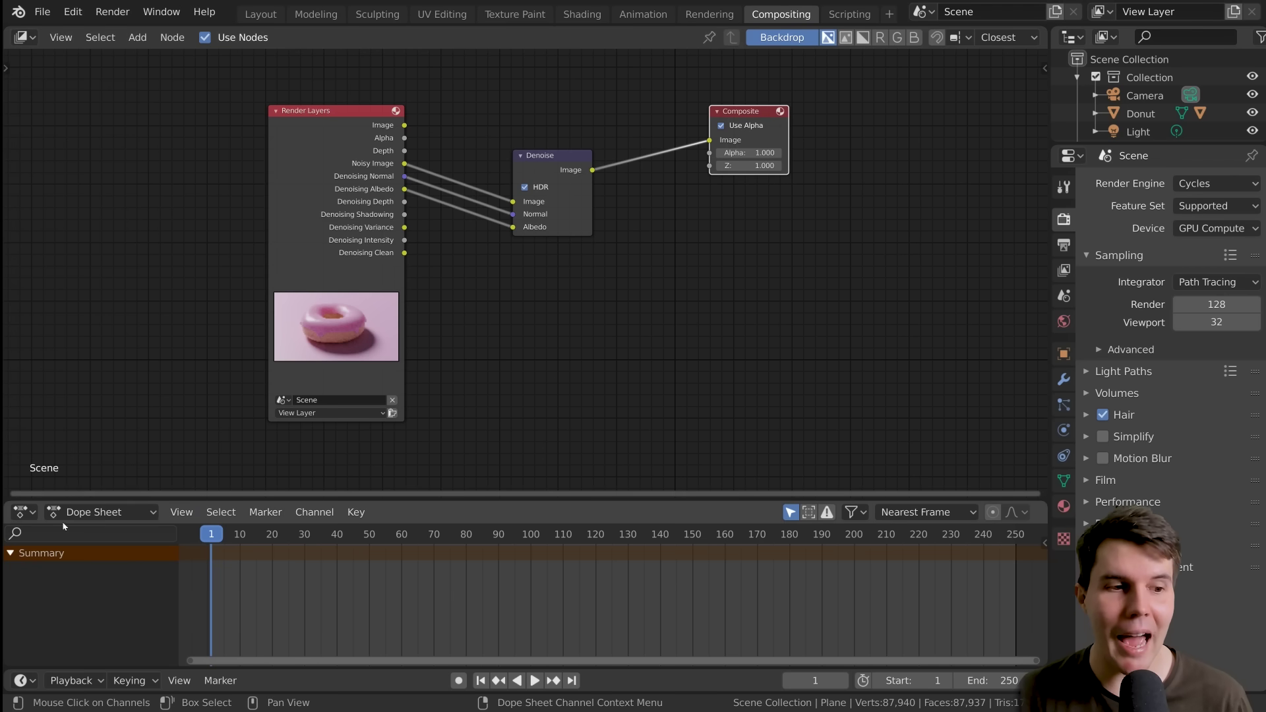
{"action": "left_click", "coordinate": [24, 511]}
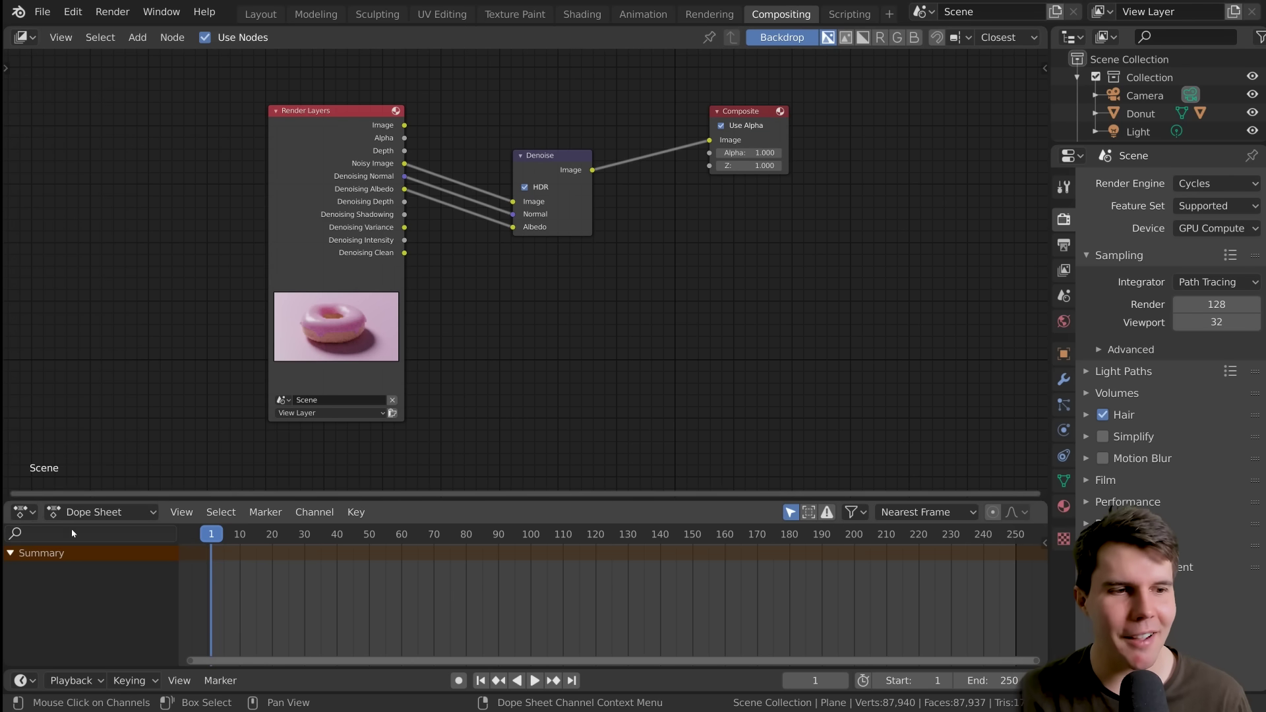
{"action": "left_click", "coordinate": [25, 512]}
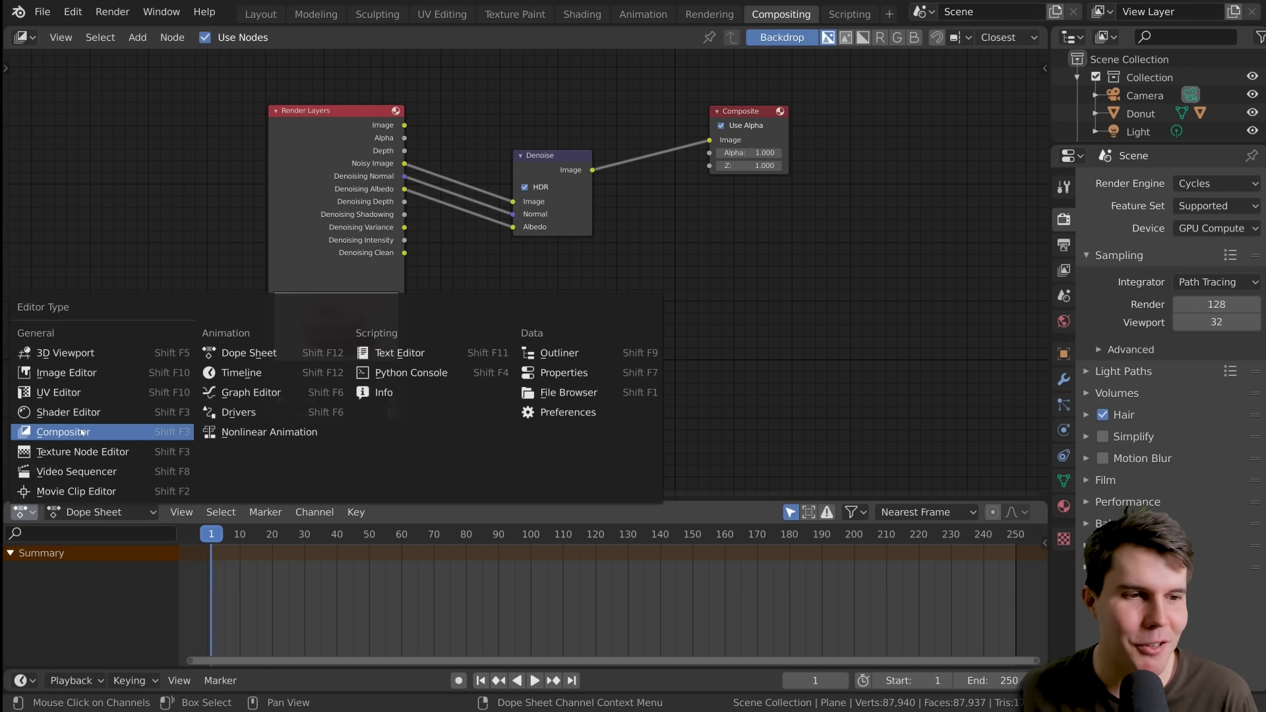
{"action": "left_click", "coordinate": [90, 381]}
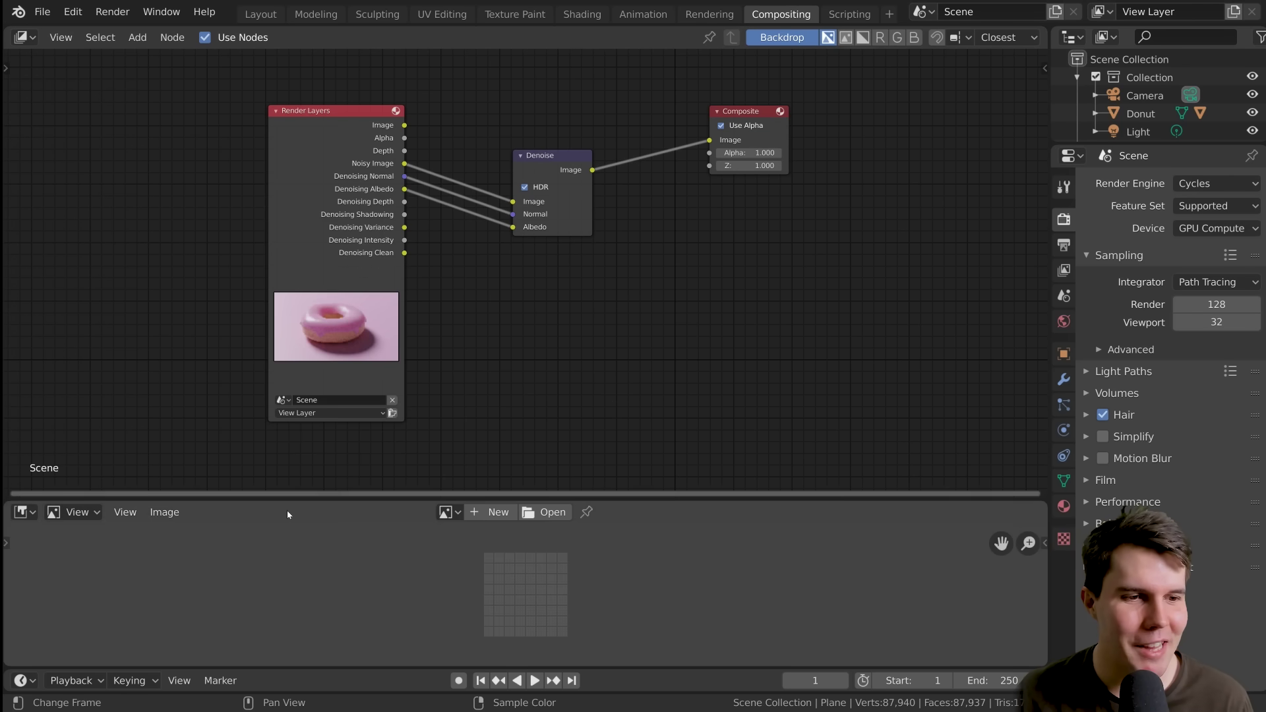
{"action": "left_click", "coordinate": [24, 512]}
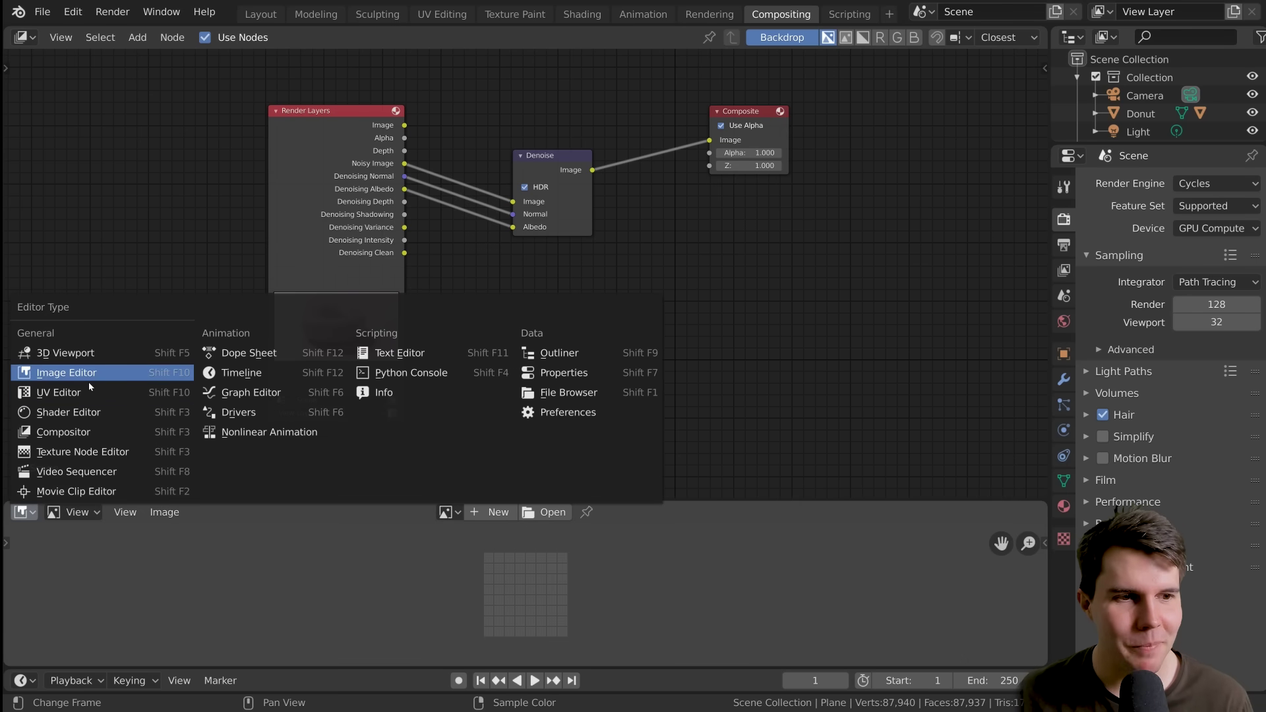
{"action": "left_click", "coordinate": [66, 373]}
{"action": "left_click", "coordinate": [449, 512]}
{"action": "type", "text": "re"}
{"action": "key", "text": "Return"}
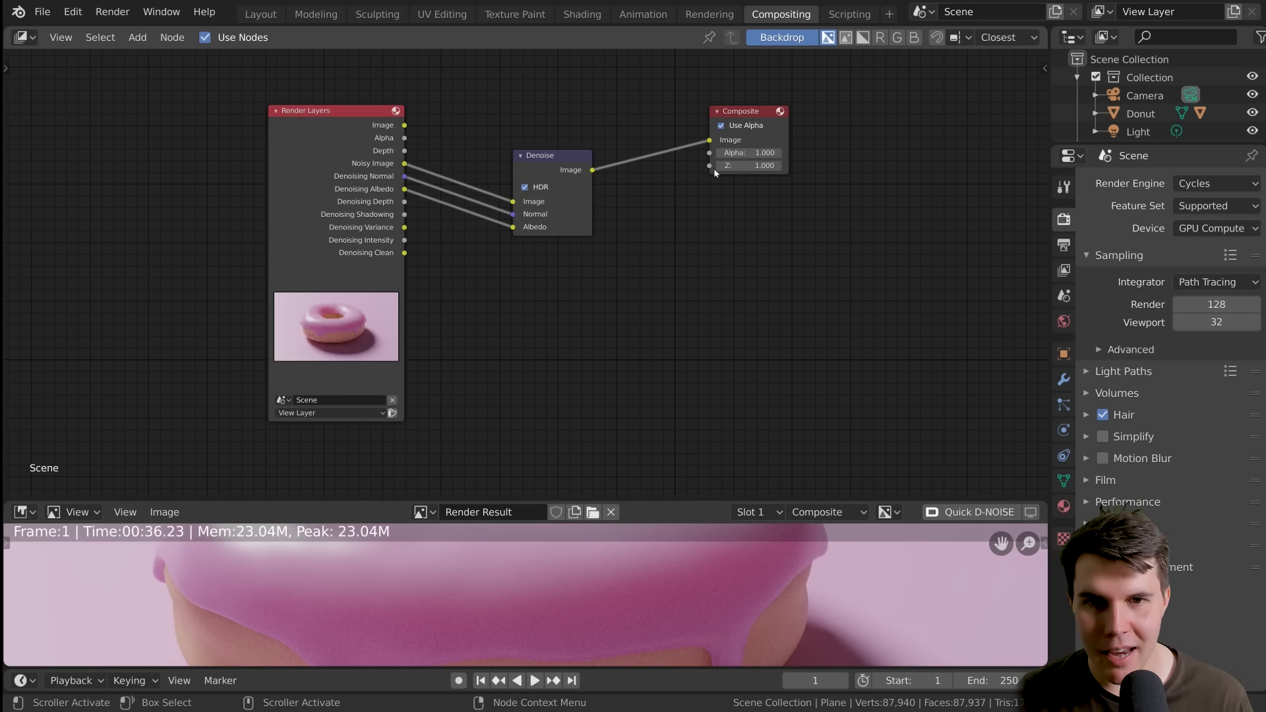
Step: Narrow the Composite node slightly to refresh the compositing, and maximize the Image Editor with the whole render in view
{"action": "mouse_move", "coordinate": [710, 135]}
{"action": "left_mouse_down"}
{"action": "mouse_move", "coordinate": [687, 138]}
{"action": "mouse_move", "coordinate": [727, 140]}
{"action": "left_mouse_up"}
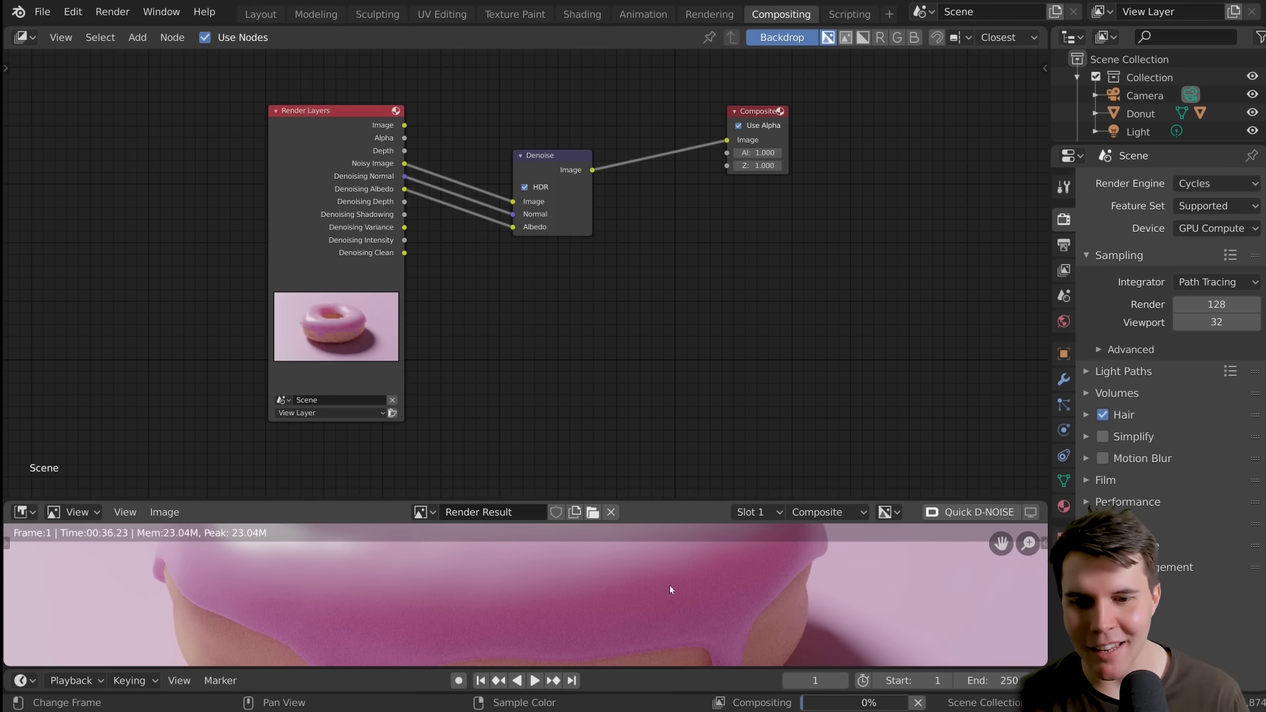
{"action": "scroll", "coordinate": [638, 558], "scroll_direction": "down", "scroll_amount": 3}
{"action": "scroll", "coordinate": [638, 558], "scroll_direction": "down", "scroll_amount": 3}
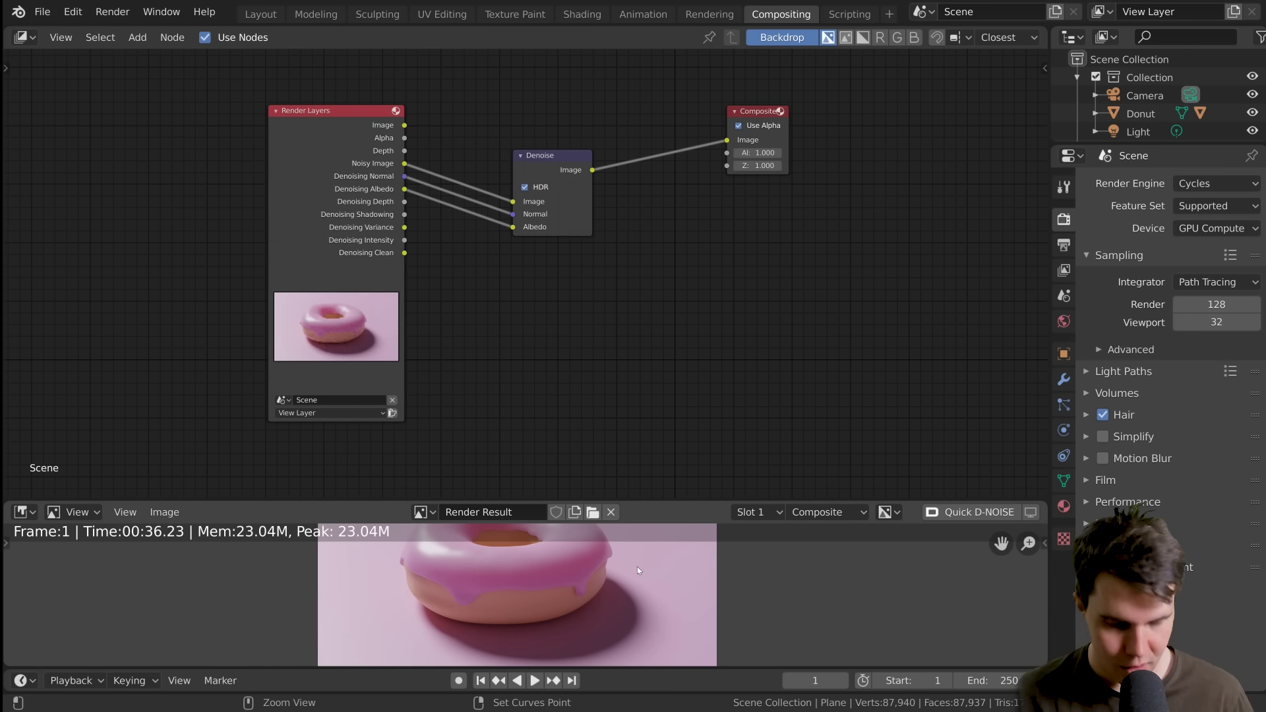
{"action": "key", "text": "ctrl+space"}
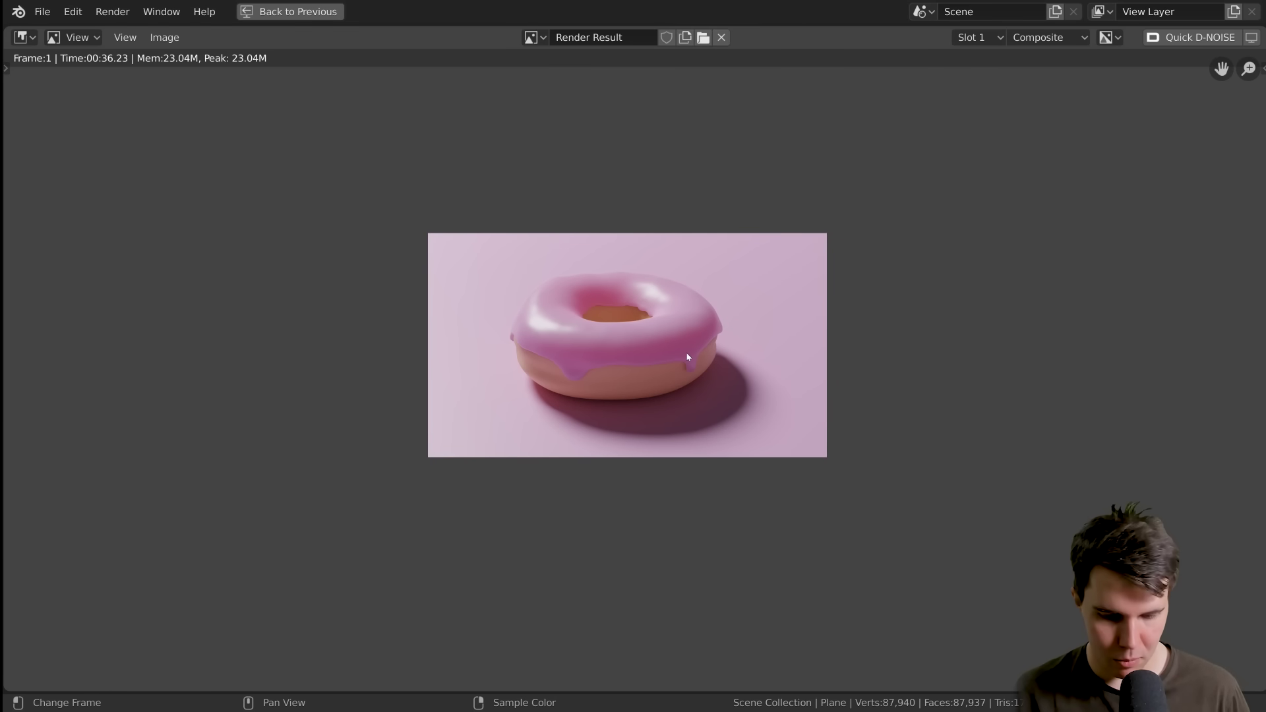
{"action": "key", "text": "ctrl+space"}
{"action": "key", "text": "ctrl+space"}
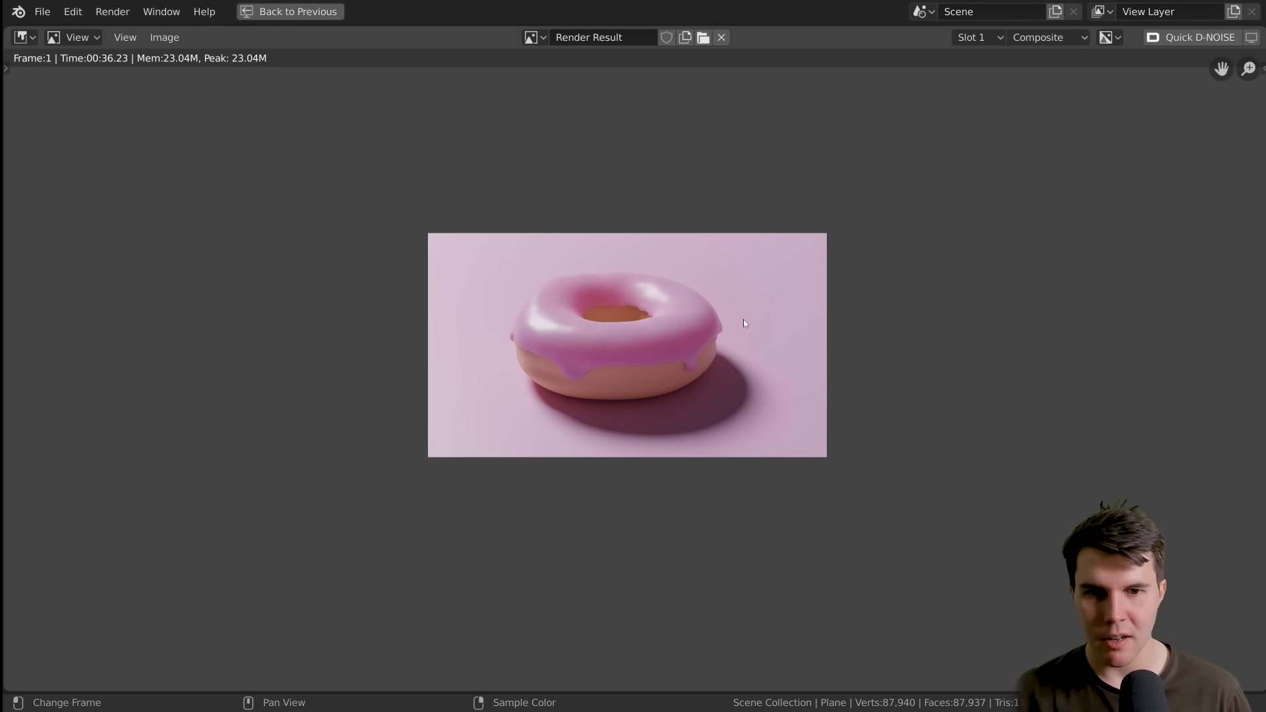
Step: Examine the denoised render up close around the icing drips, dough and shadow, and frame the whole image again
{"action": "scroll", "coordinate": [744, 323], "scroll_direction": "up", "scroll_amount": 2}
{"action": "scroll", "coordinate": [743, 324], "scroll_direction": "up", "scroll_amount": 5}
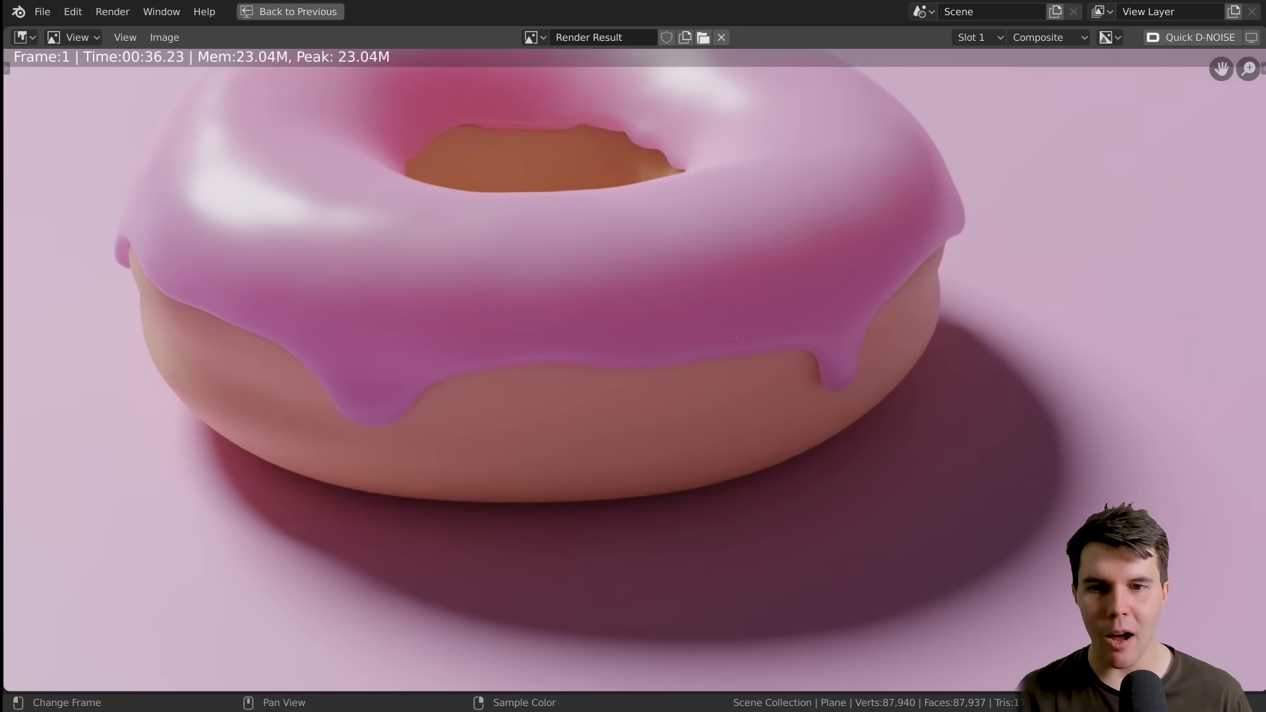
{"action": "scroll", "coordinate": [715, 410], "scroll_direction": "down", "scroll_amount": 4}
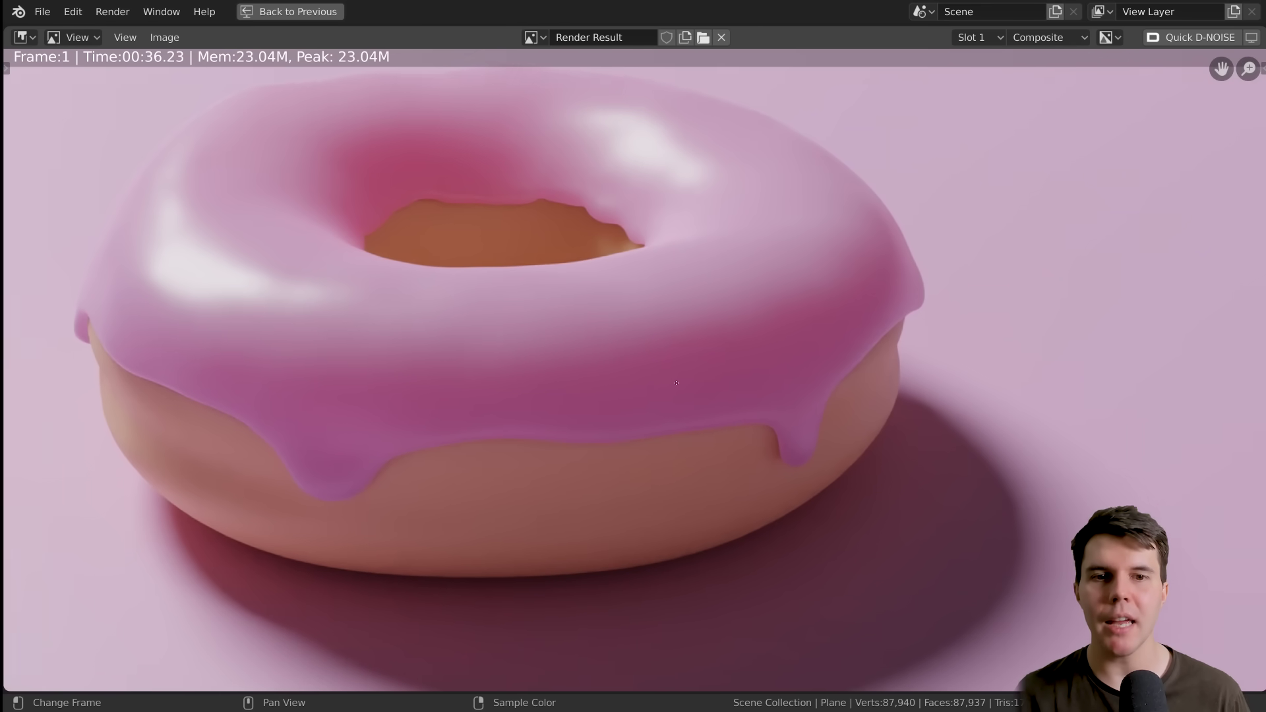
{"action": "scroll", "coordinate": [523, 421], "scroll_direction": "down", "scroll_amount": 3}
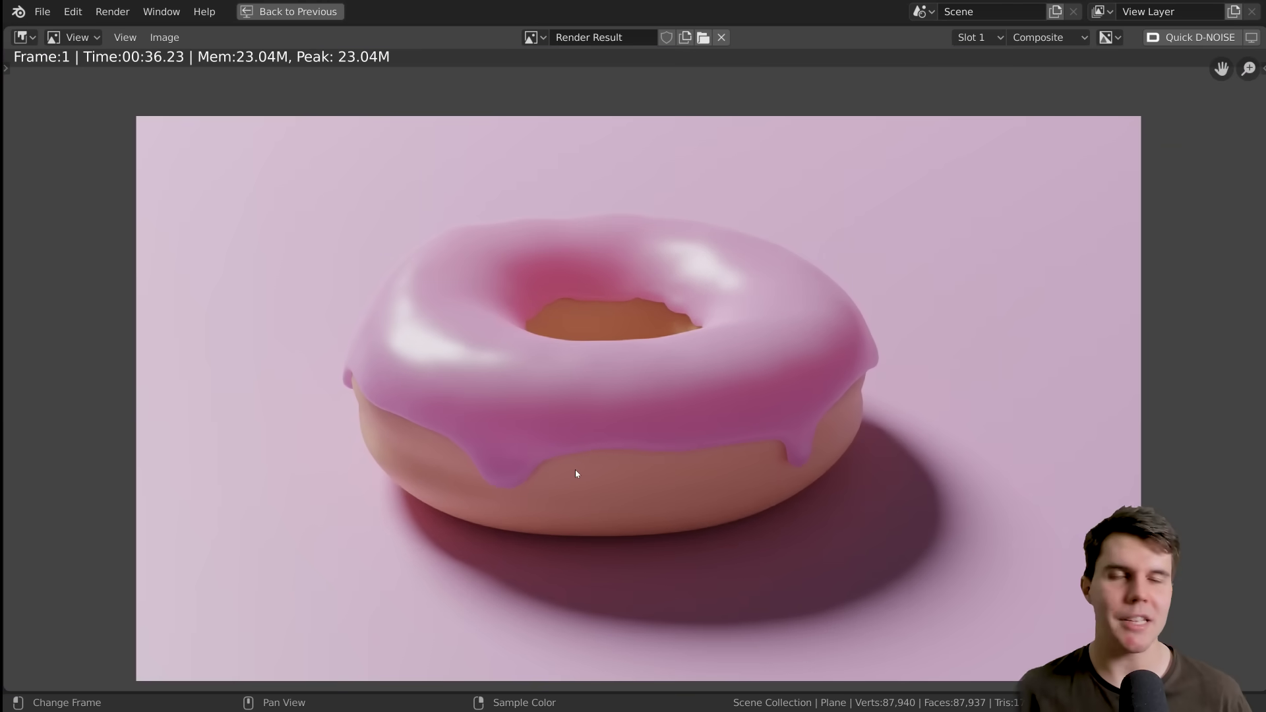
{"action": "scroll", "coordinate": [576, 473], "scroll_direction": "up", "scroll_amount": 6}
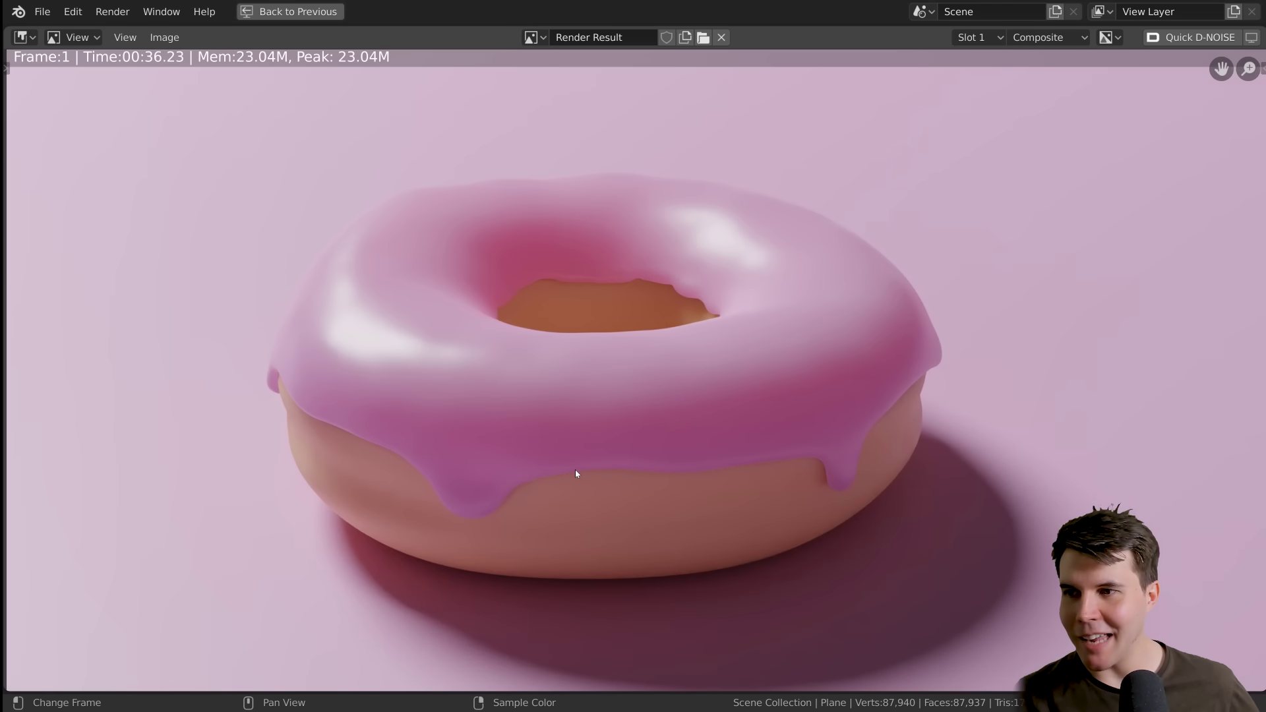
{"action": "scroll", "coordinate": [465, 399], "scroll_direction": "up", "scroll_amount": 2}
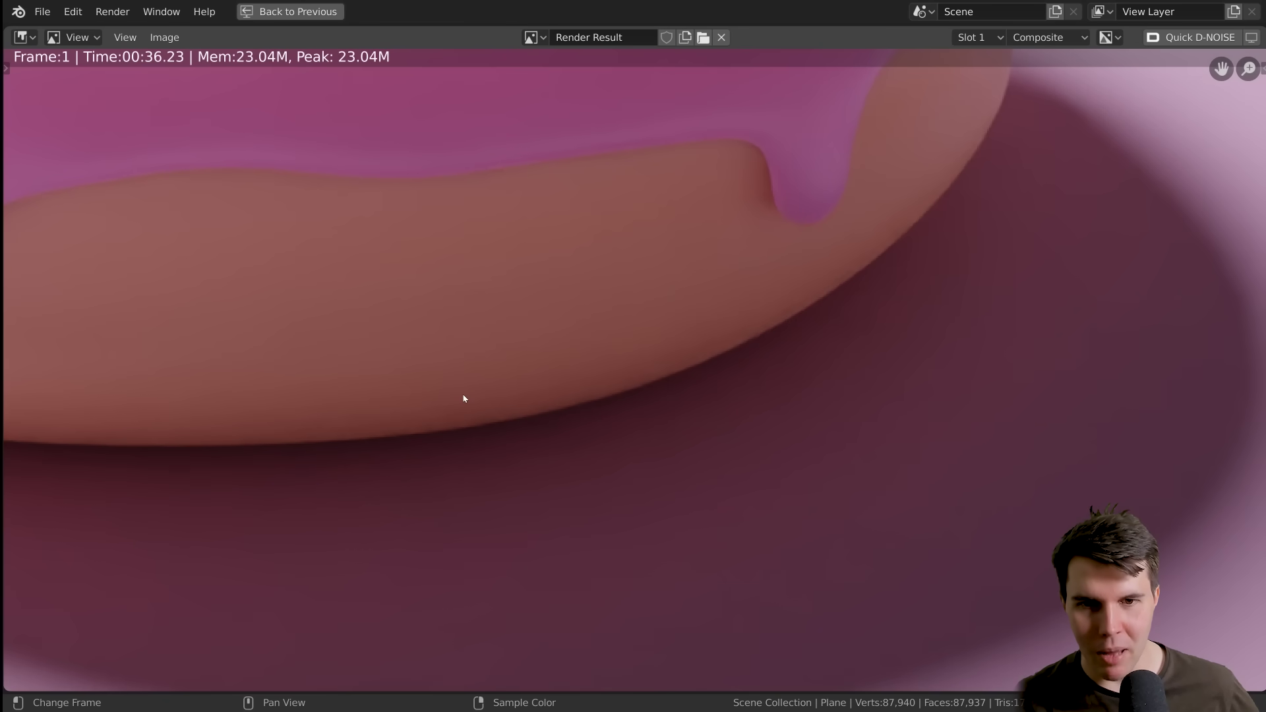
{"action": "scroll", "coordinate": [715, 407], "scroll_direction": "down", "scroll_amount": 3}
{"action": "scroll", "coordinate": [505, 478], "scroll_direction": "up", "scroll_amount": 1}
{"action": "scroll", "coordinate": [505, 478], "scroll_direction": "down", "scroll_amount": 4}
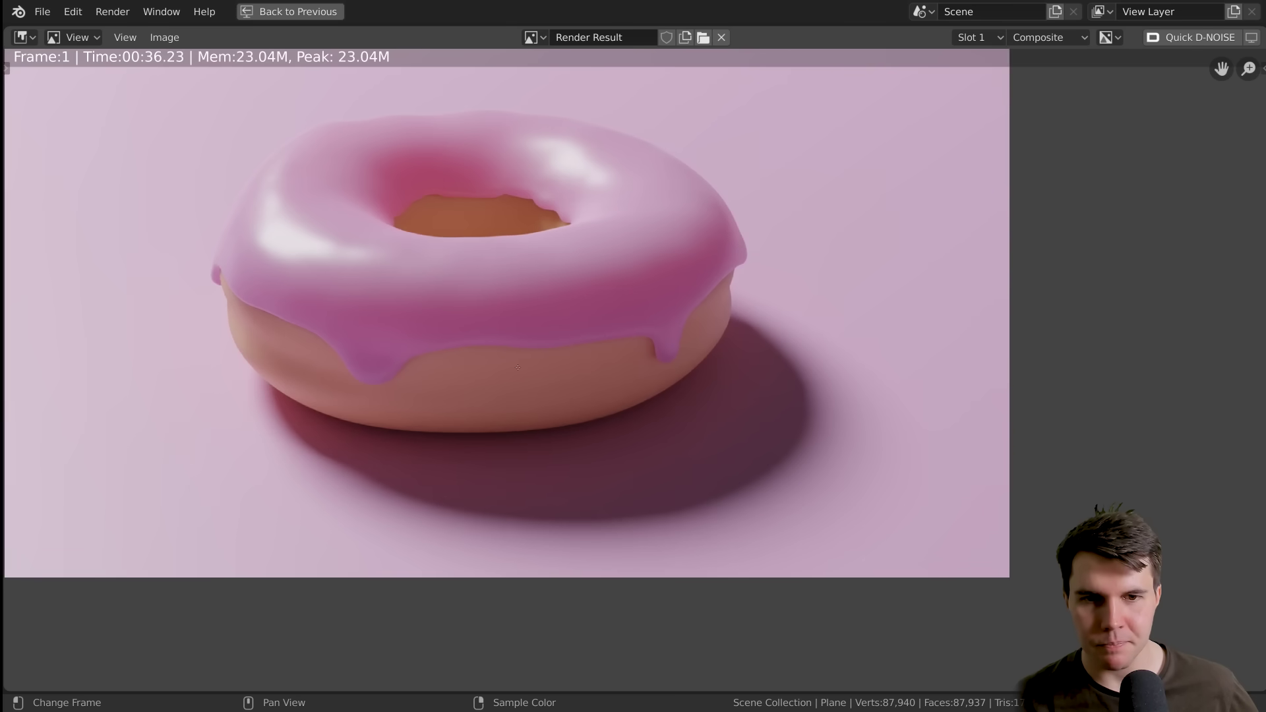
{"action": "middle_click_drag", "start_coordinate": [498, 422], "coordinate": [583, 421]}
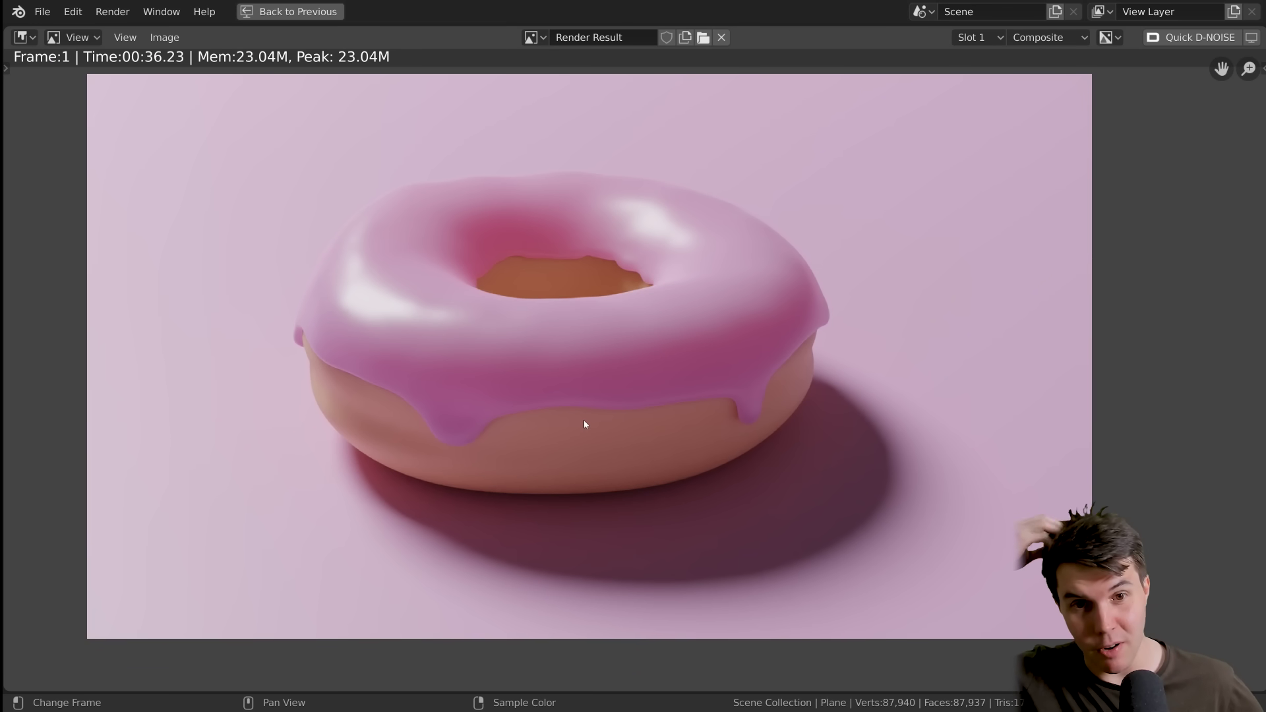
{"action": "scroll", "coordinate": [583, 421], "scroll_direction": "up", "scroll_amount": 2}
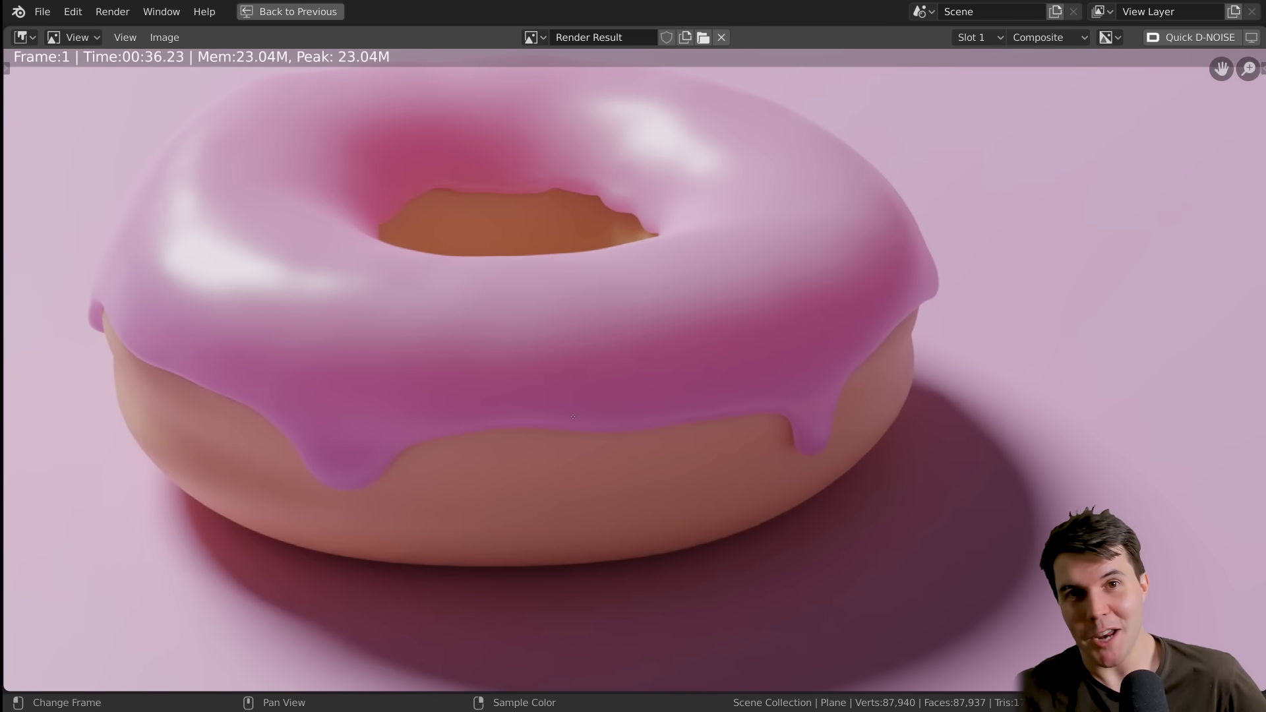
{"action": "scroll", "coordinate": [552, 409], "scroll_direction": "down", "scroll_amount": 1}
{"action": "middle_click_drag", "start_coordinate": [554, 413], "coordinate": [591, 410]}
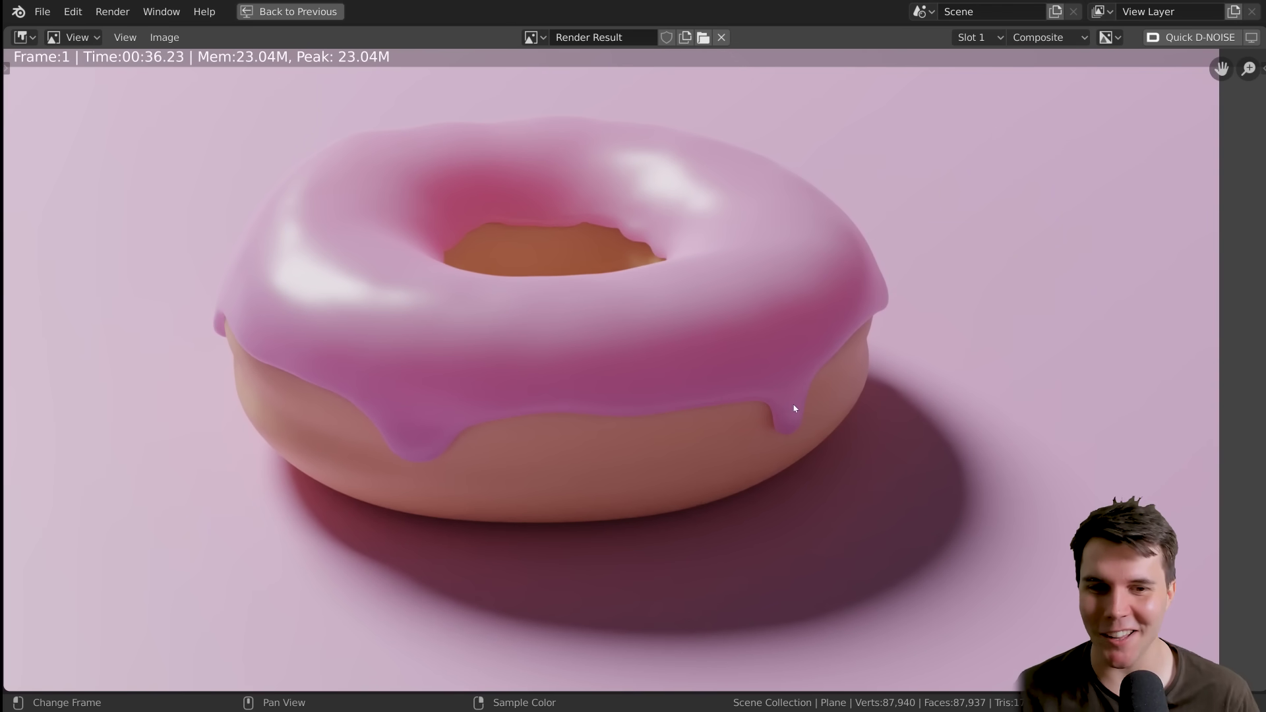
{"action": "scroll", "coordinate": [686, 470], "scroll_direction": "down", "scroll_amount": 1}
{"action": "scroll", "coordinate": [698, 418], "scroll_direction": "up", "scroll_amount": 1}
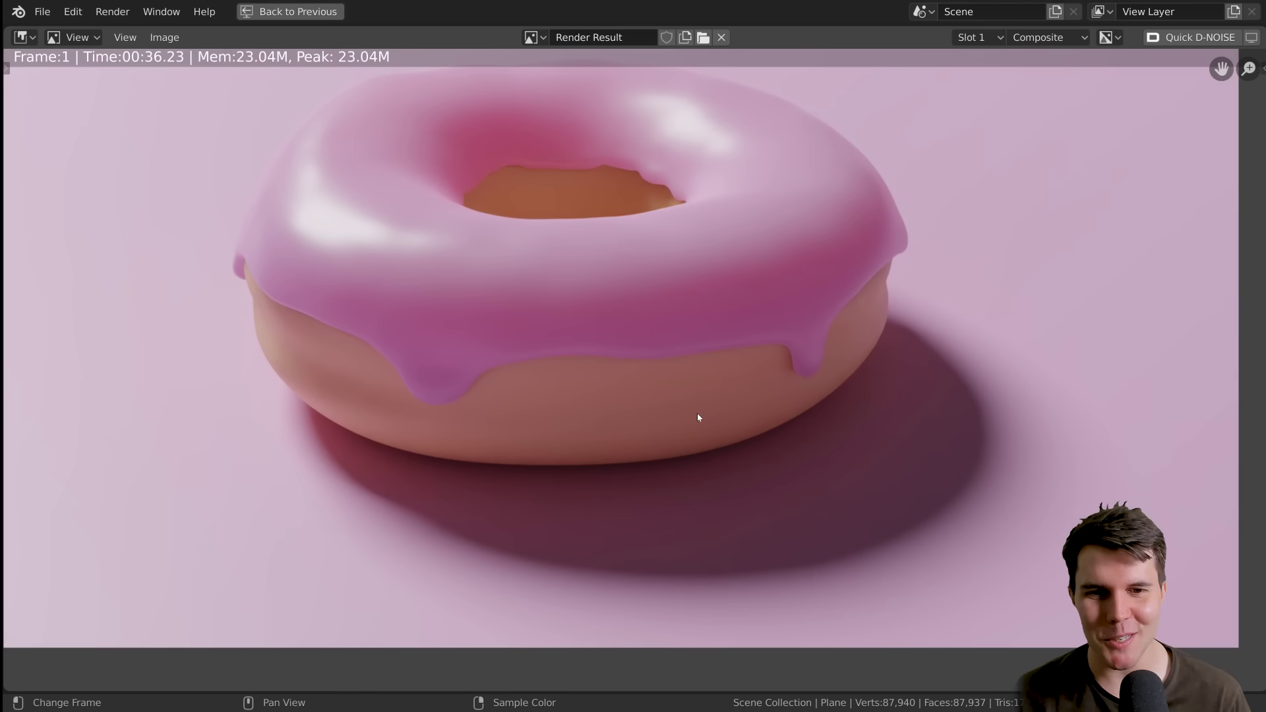
{"action": "scroll", "coordinate": [698, 418], "scroll_direction": "down", "scroll_amount": 2}
{"action": "middle_click_drag", "start_coordinate": [749, 442], "coordinate": [724, 492]}
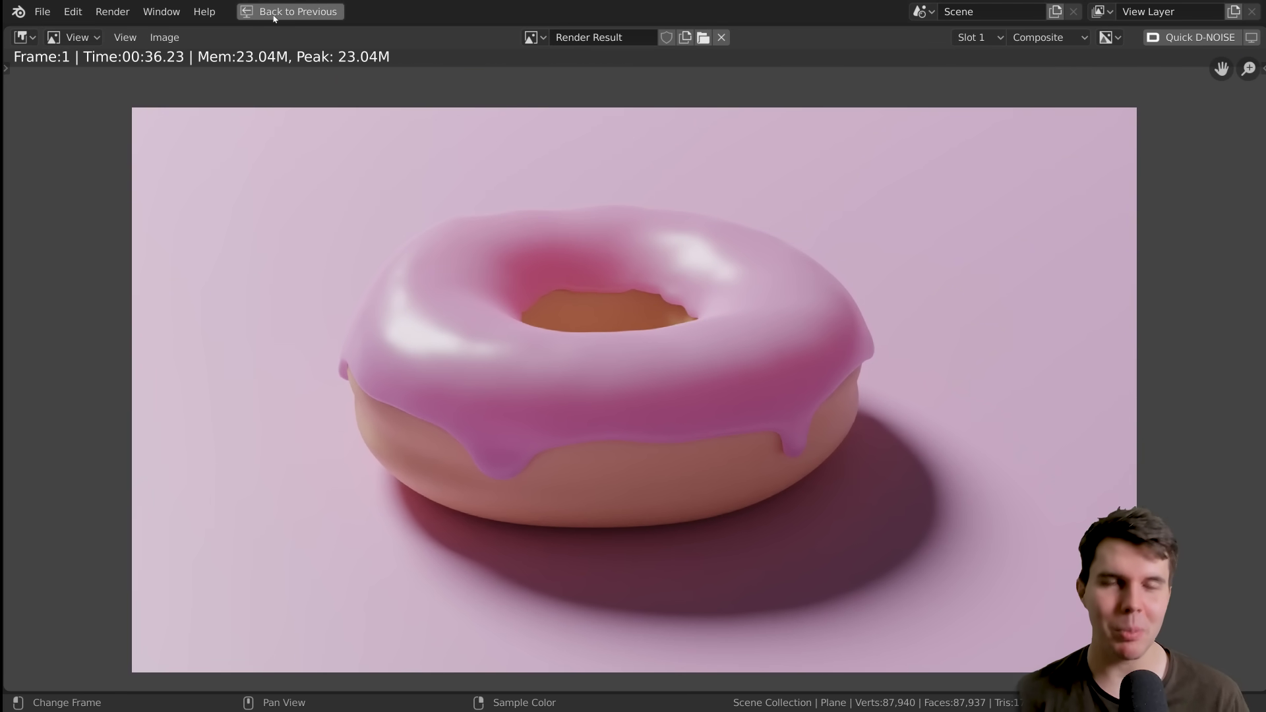